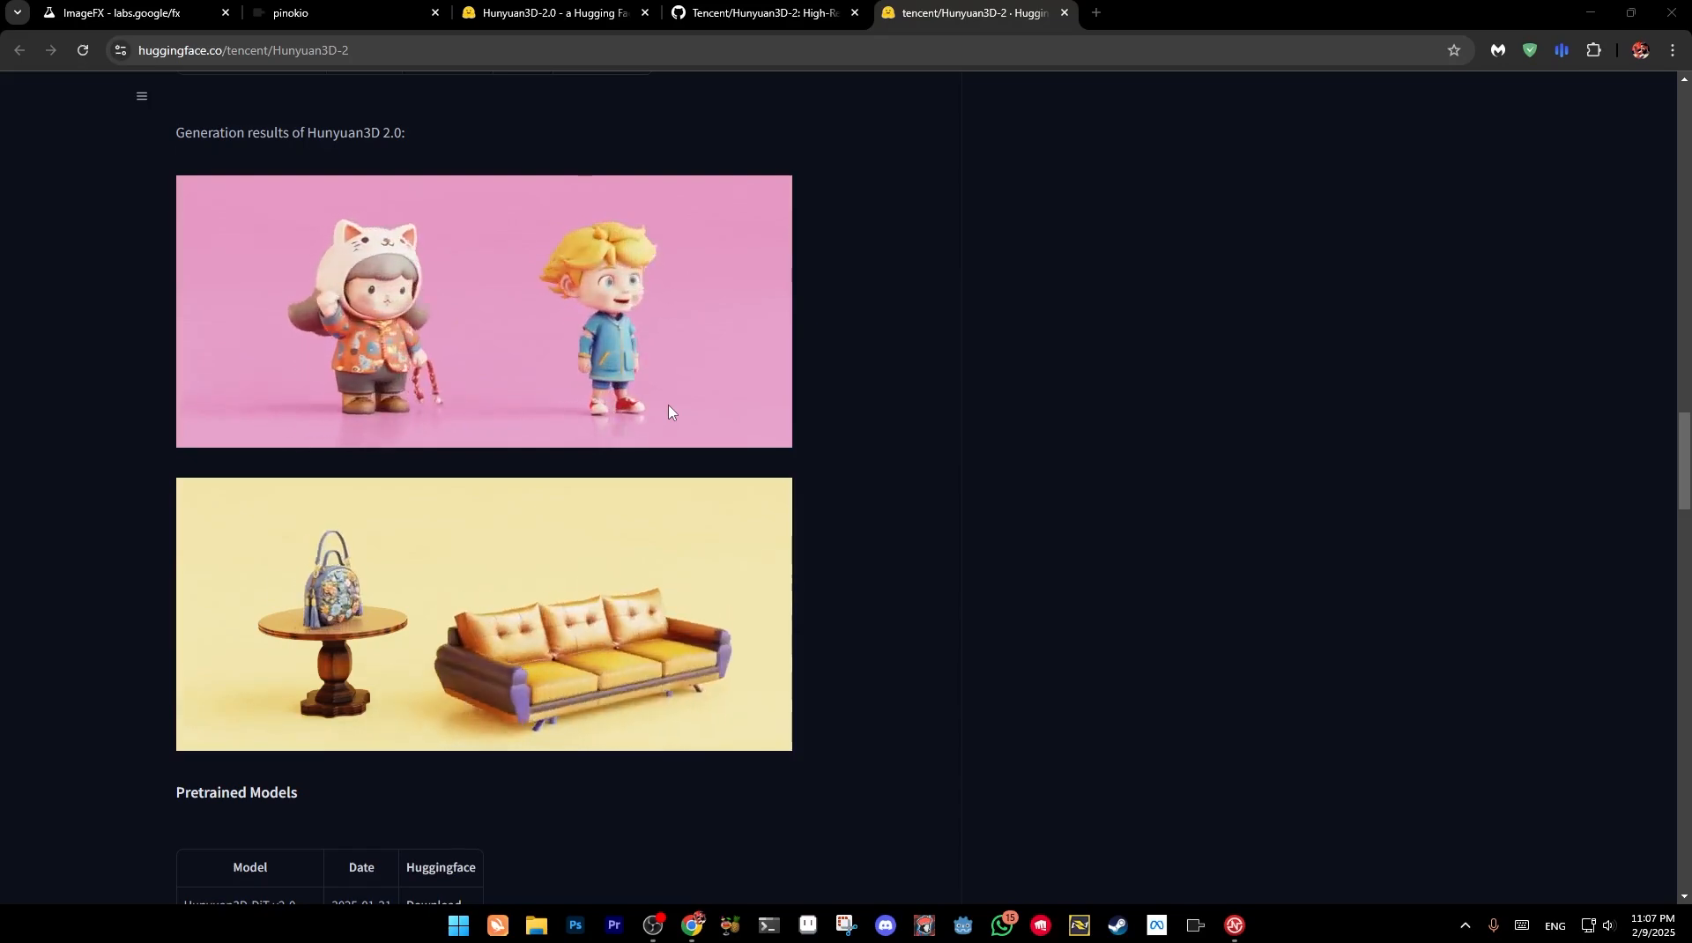
Open the Hunyuan3D-2 demo space from the demo link on the tencent/Hunyuan3D-2 model page
scroll(763, 326, "up", 20)
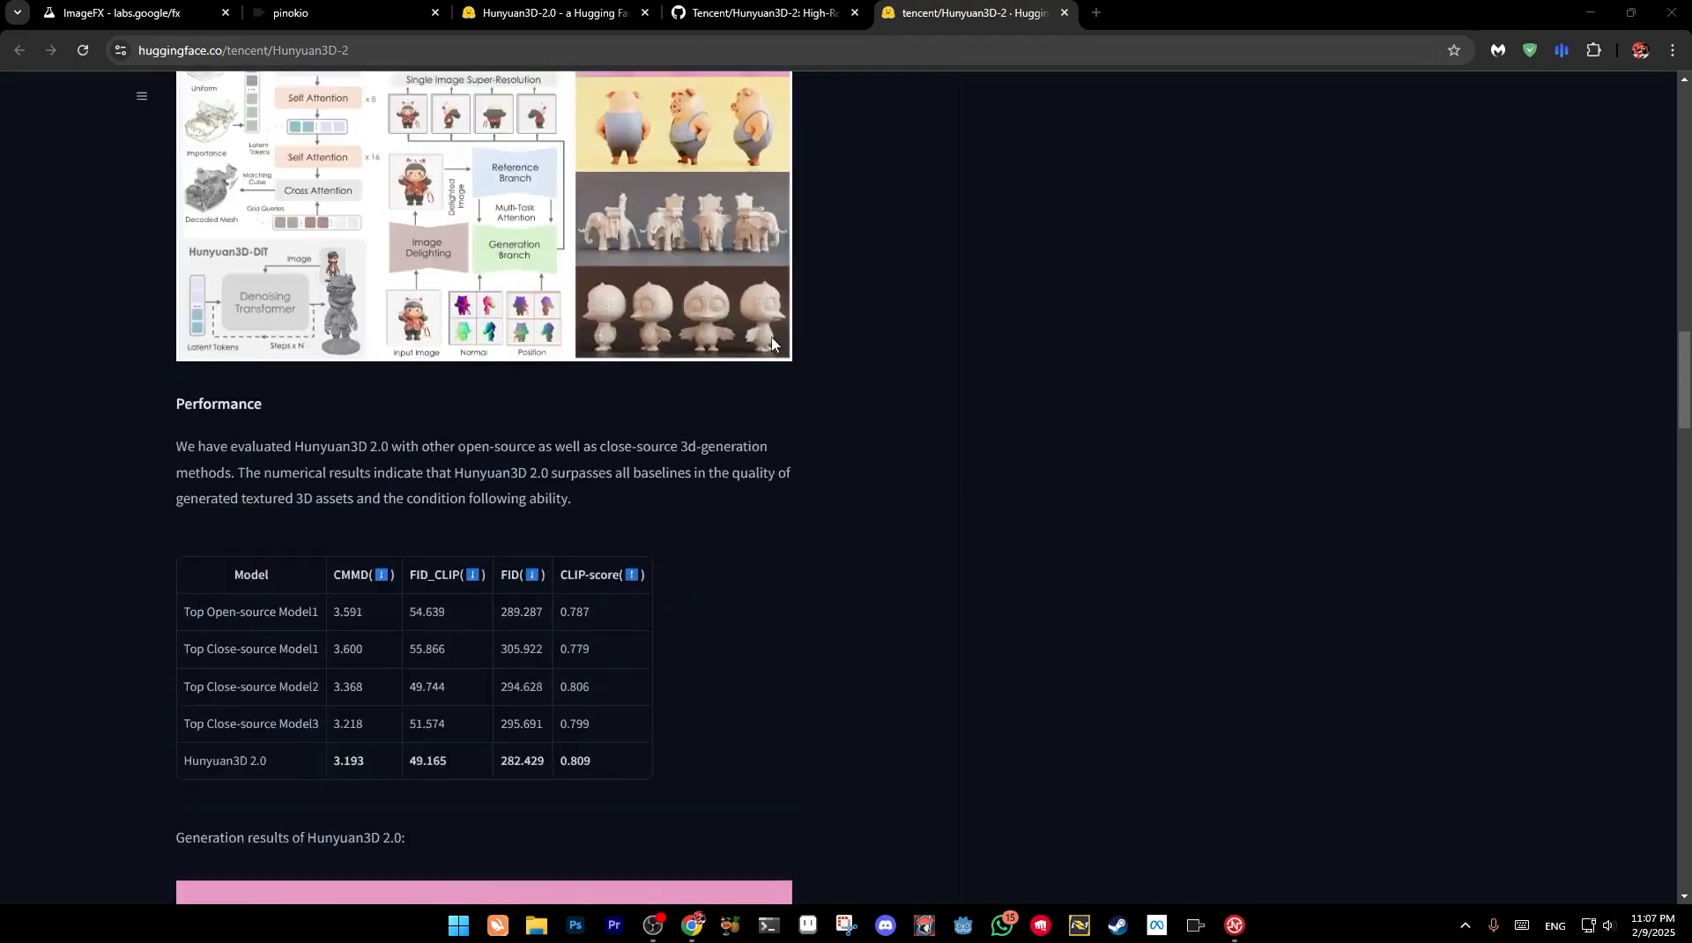
scroll(814, 562, "up", 9)
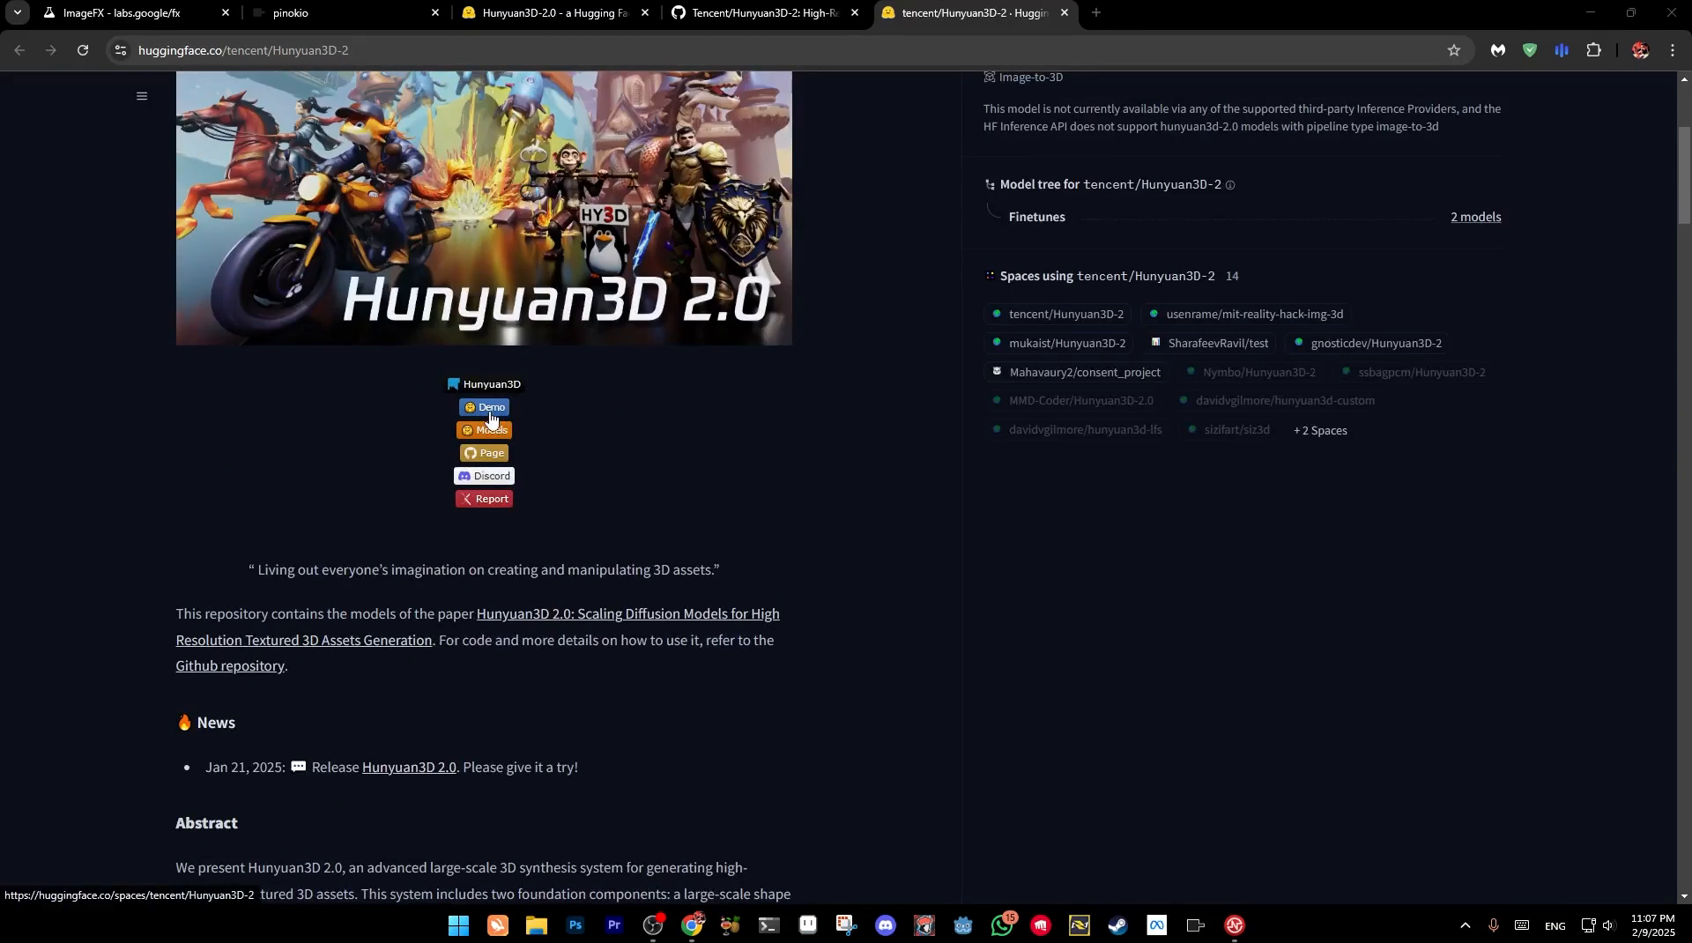
left_click(491, 417)
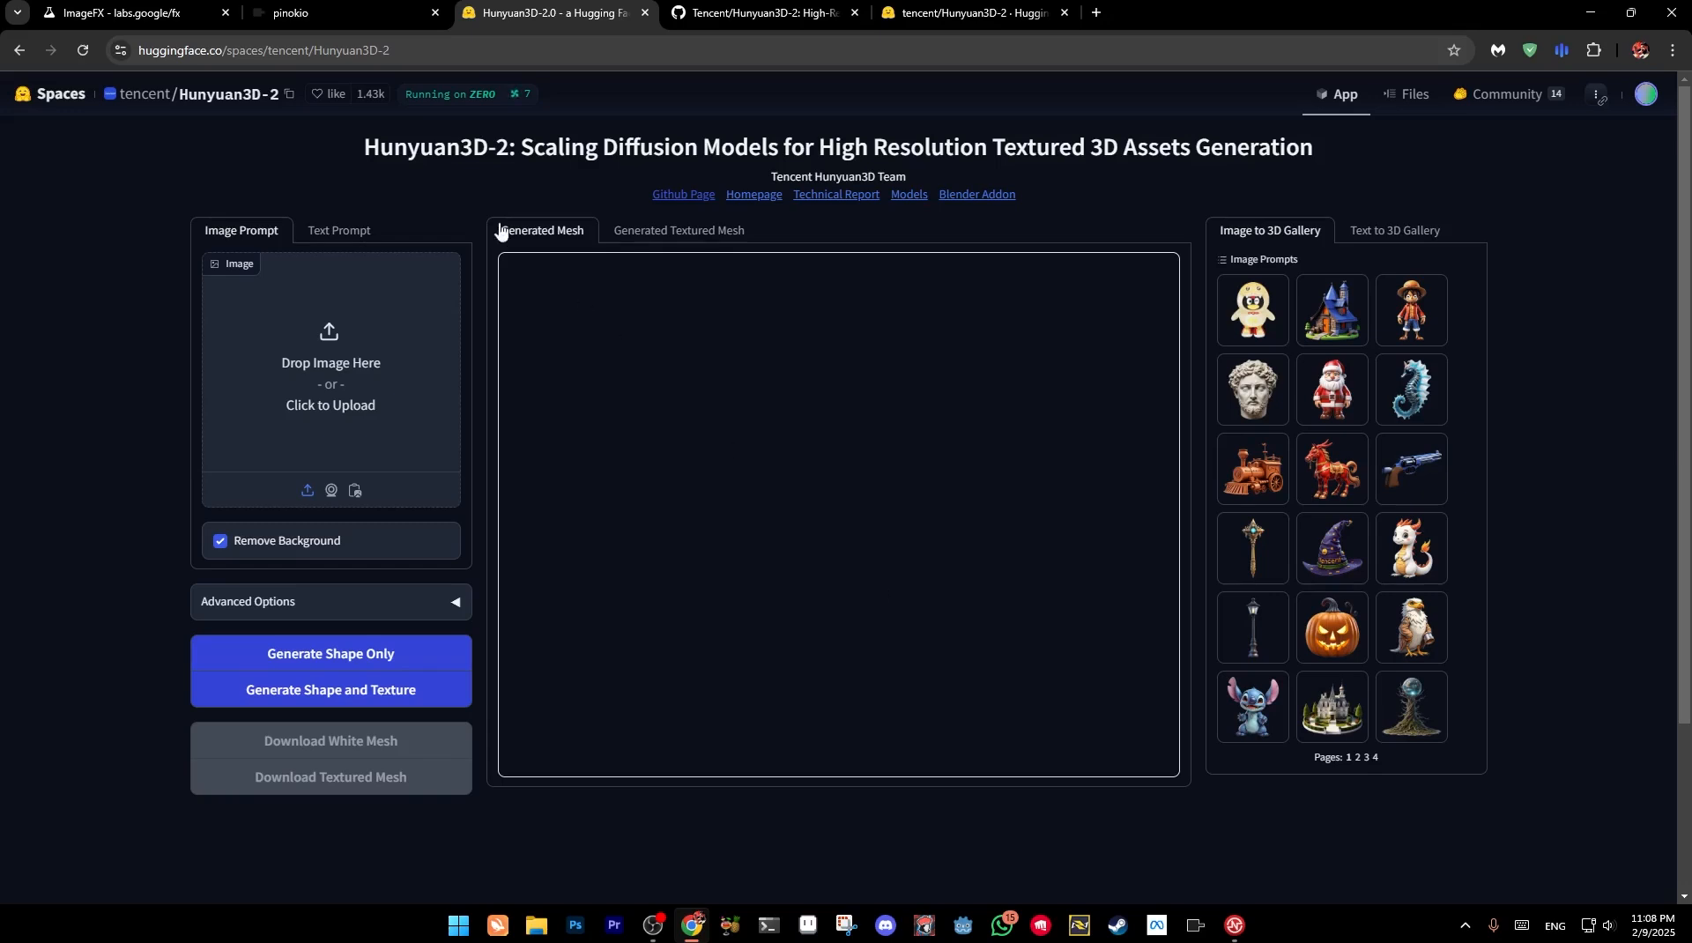
From the open Hunyuan3d-2-lowvram page, go to the Pinokio home page and open its install instructions
left_click(317, 12)
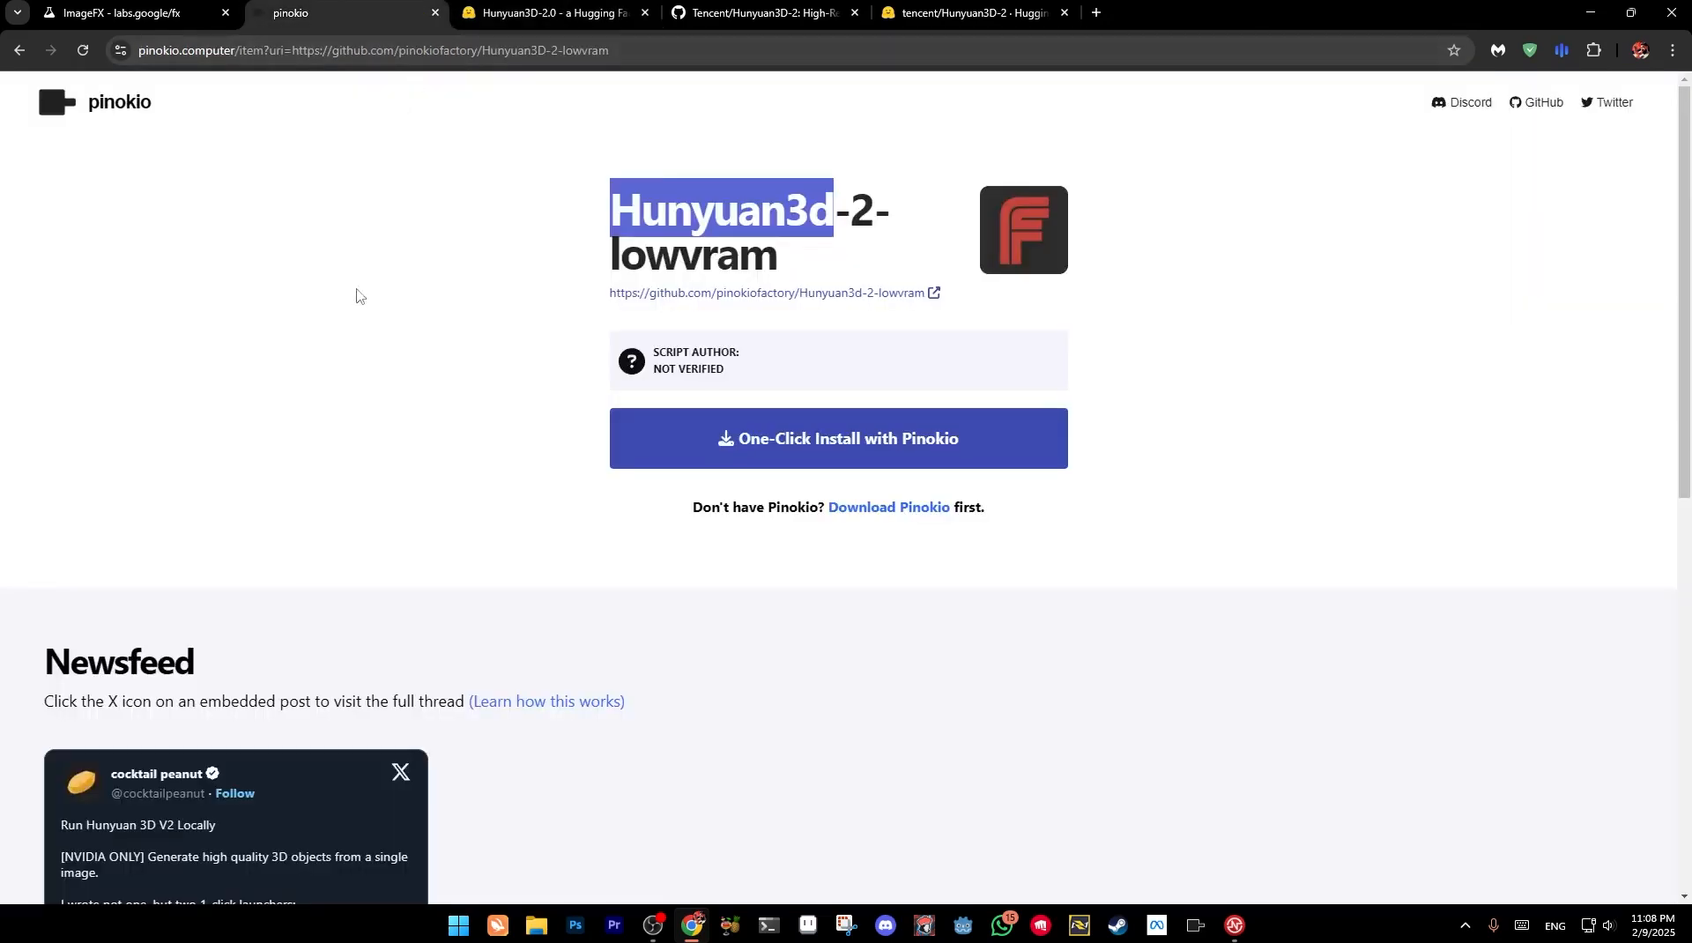
left_click(700, 201)
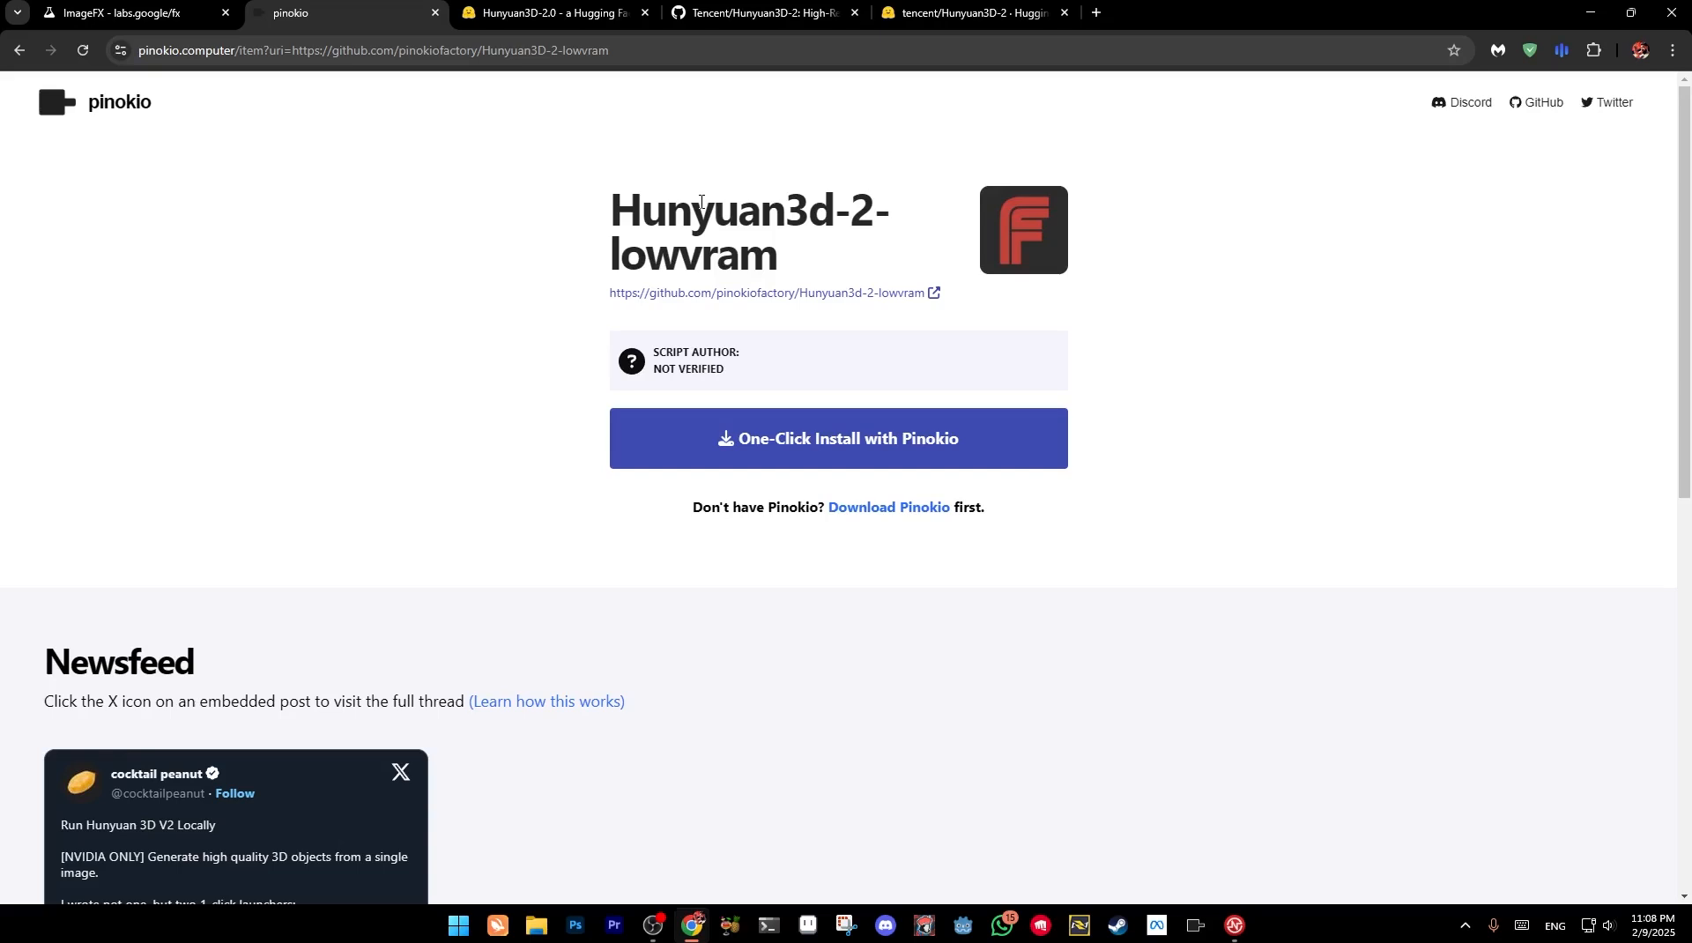
left_click(58, 104)
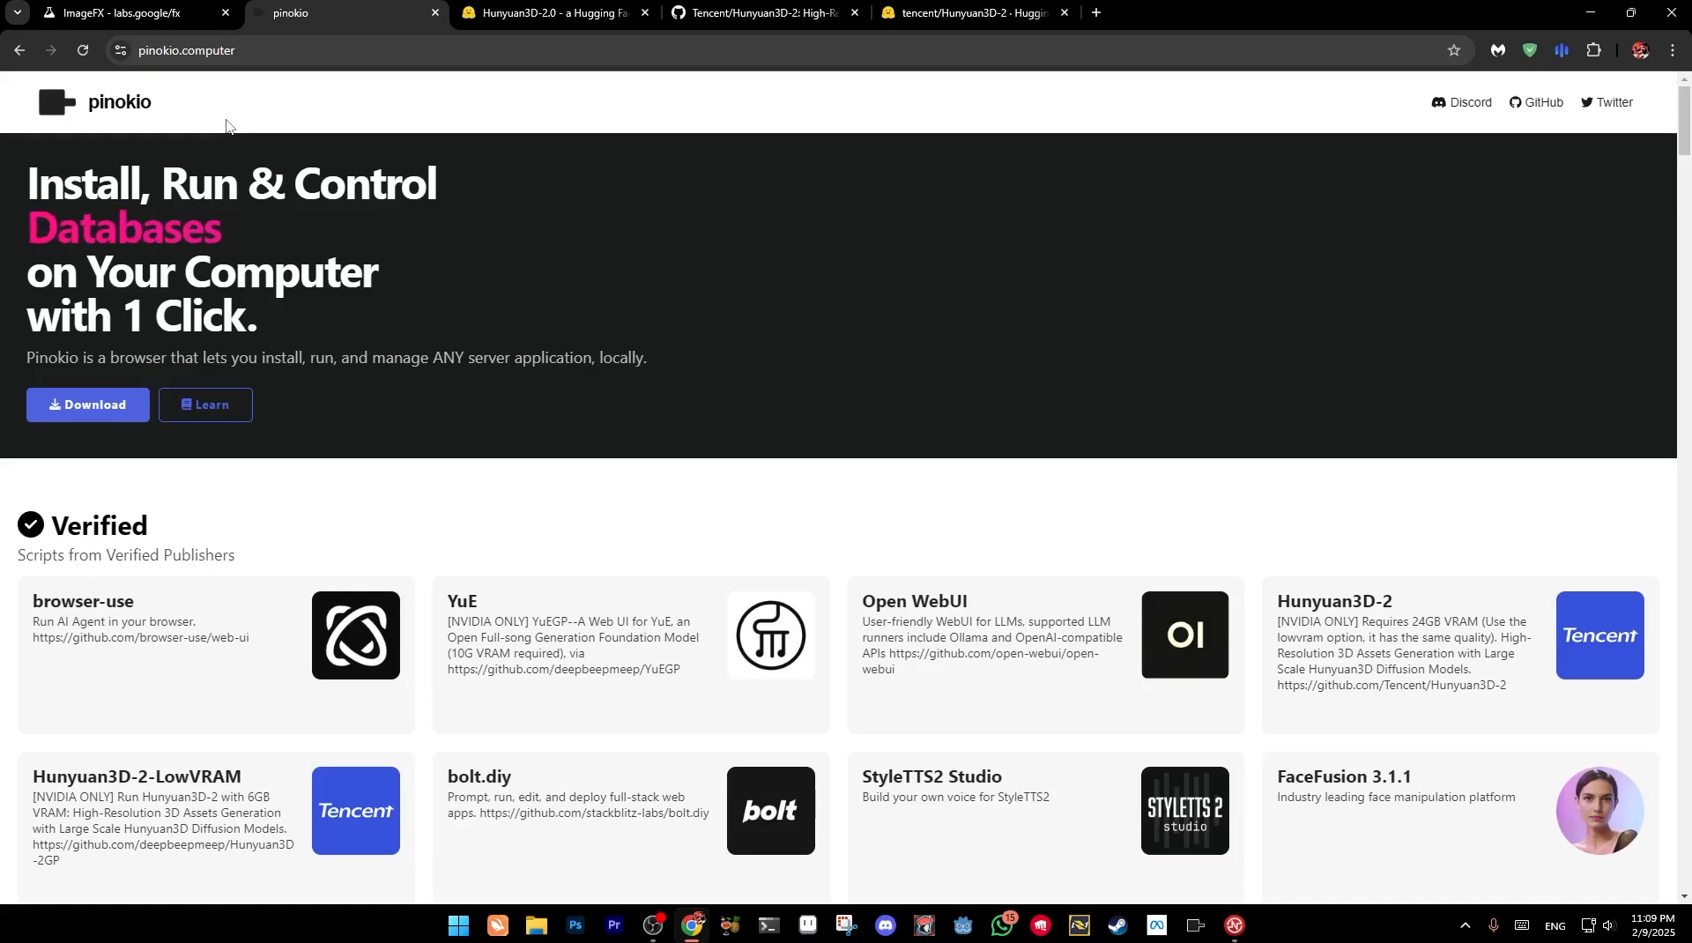
left_click(66, 410)
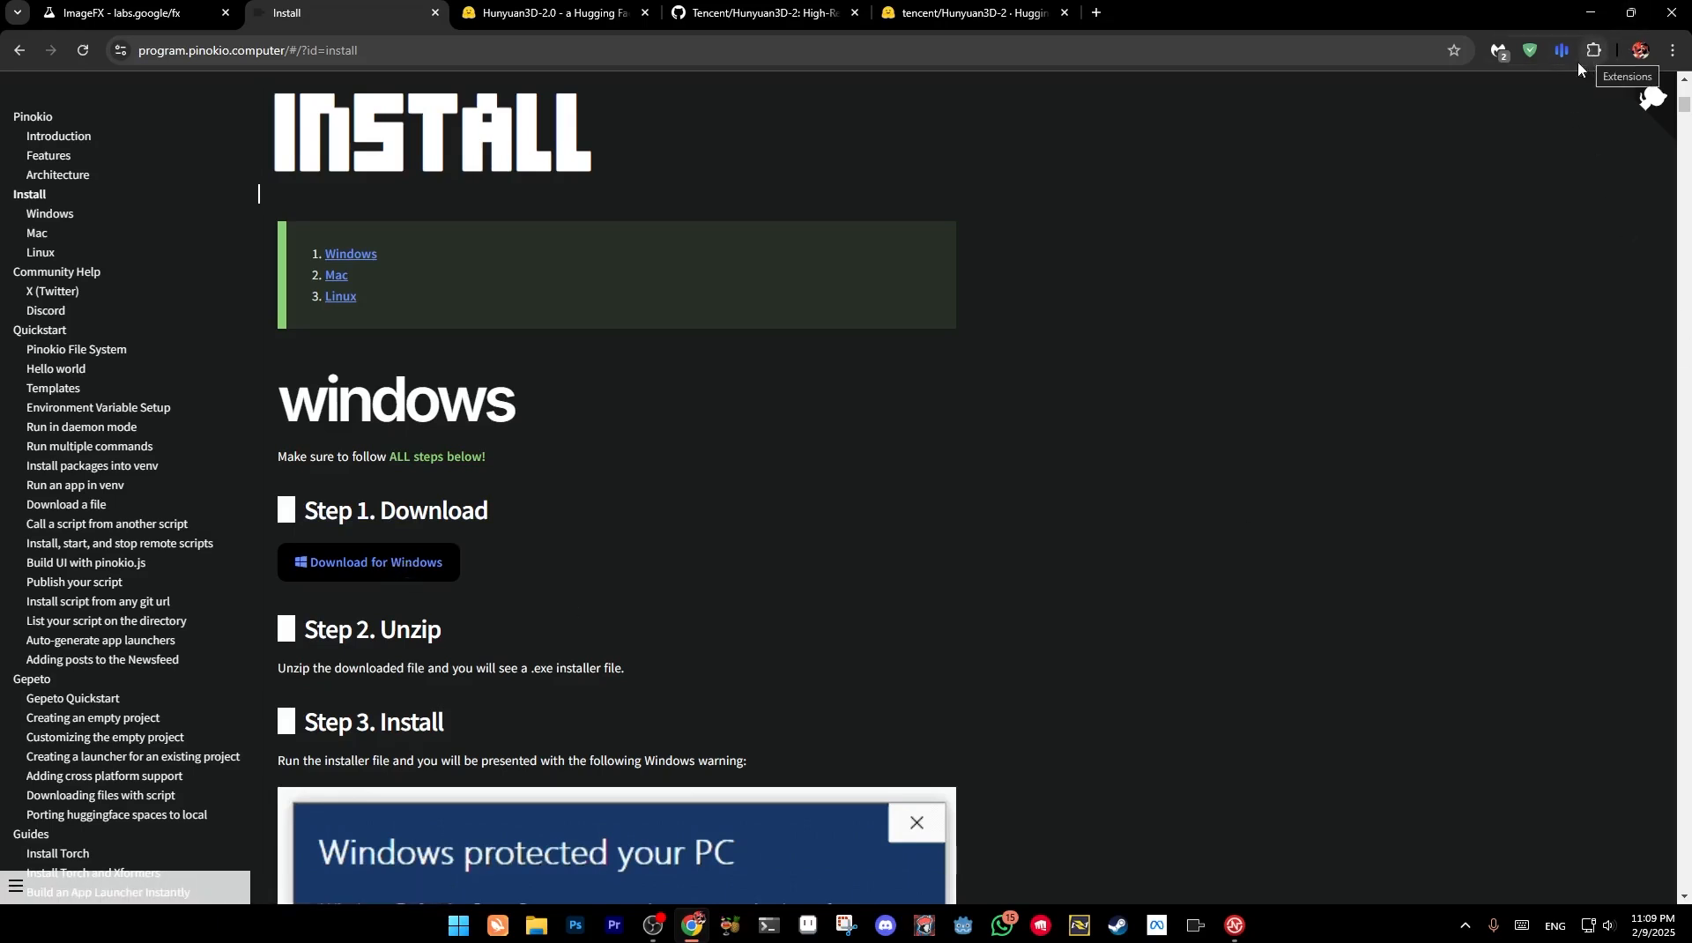
Start the Pinokio 3.6.0 download for Windows and cancel it in the recent download history
left_click(443, 565)
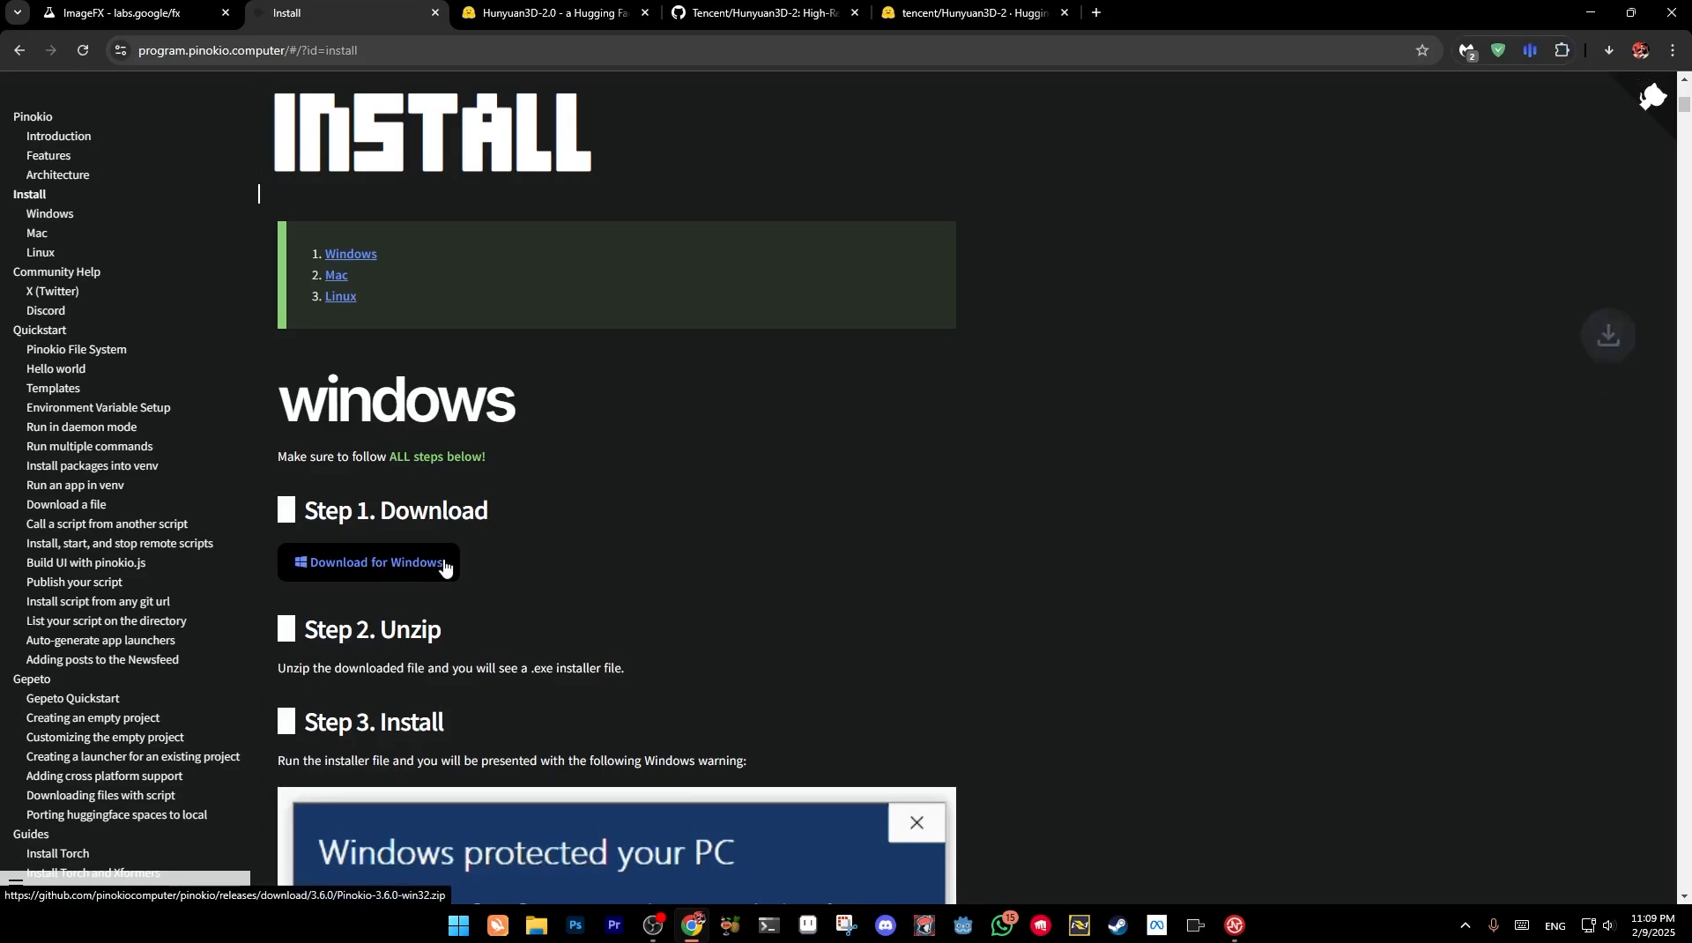
left_click(1609, 50)
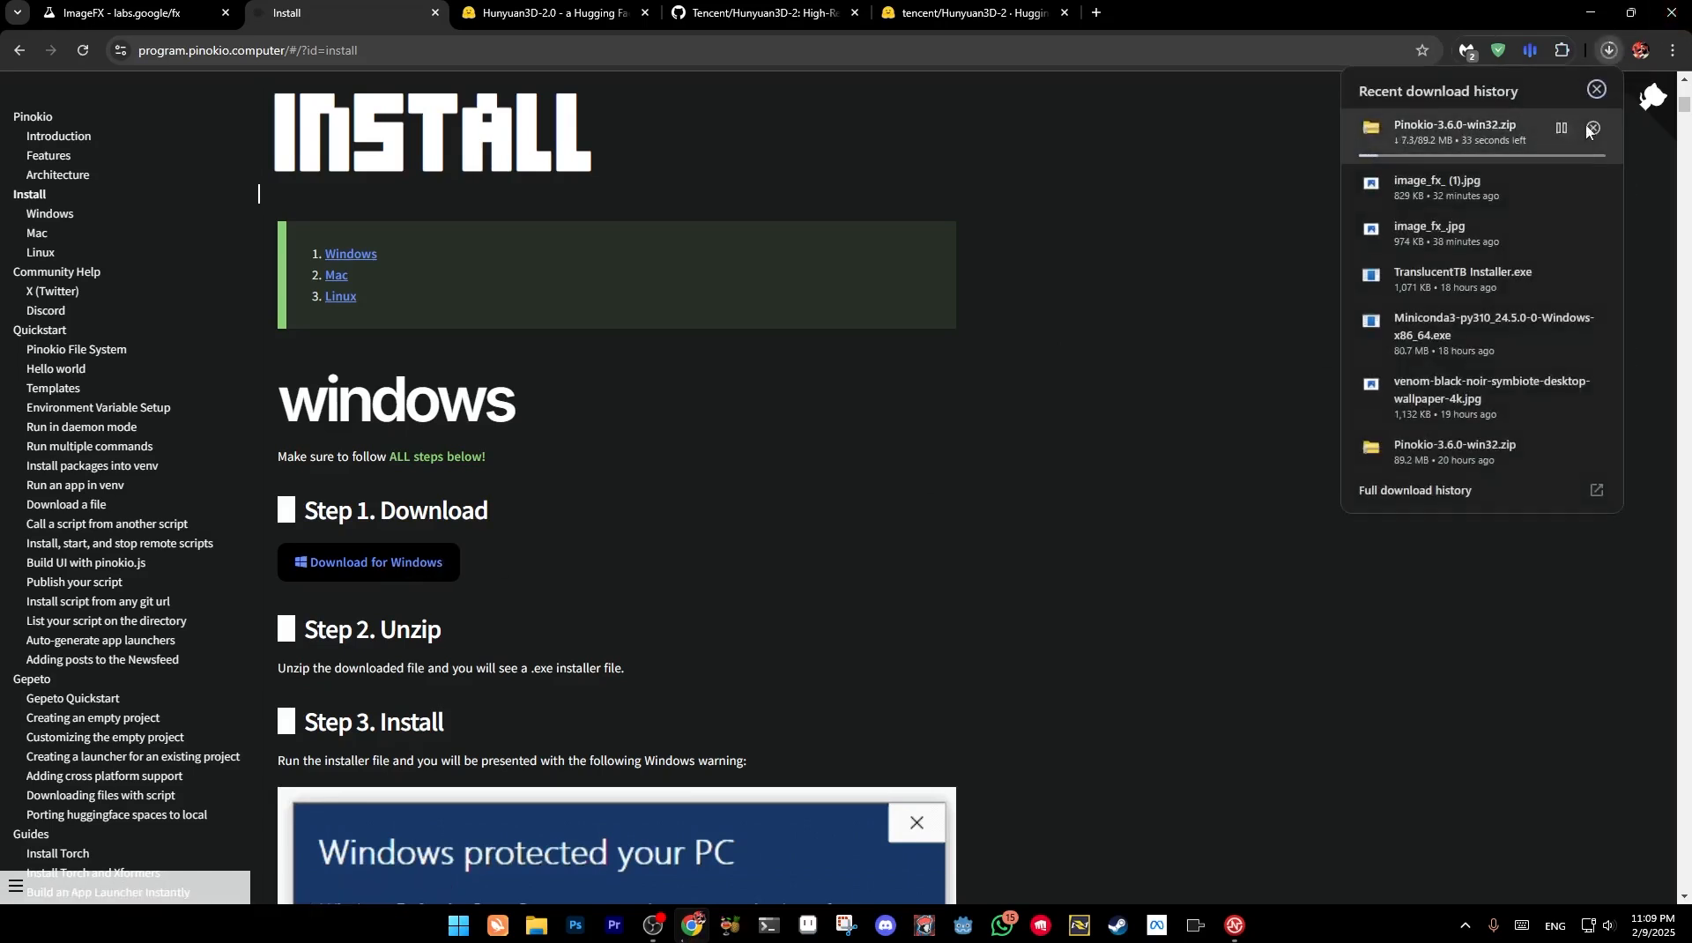
left_click(1214, 313)
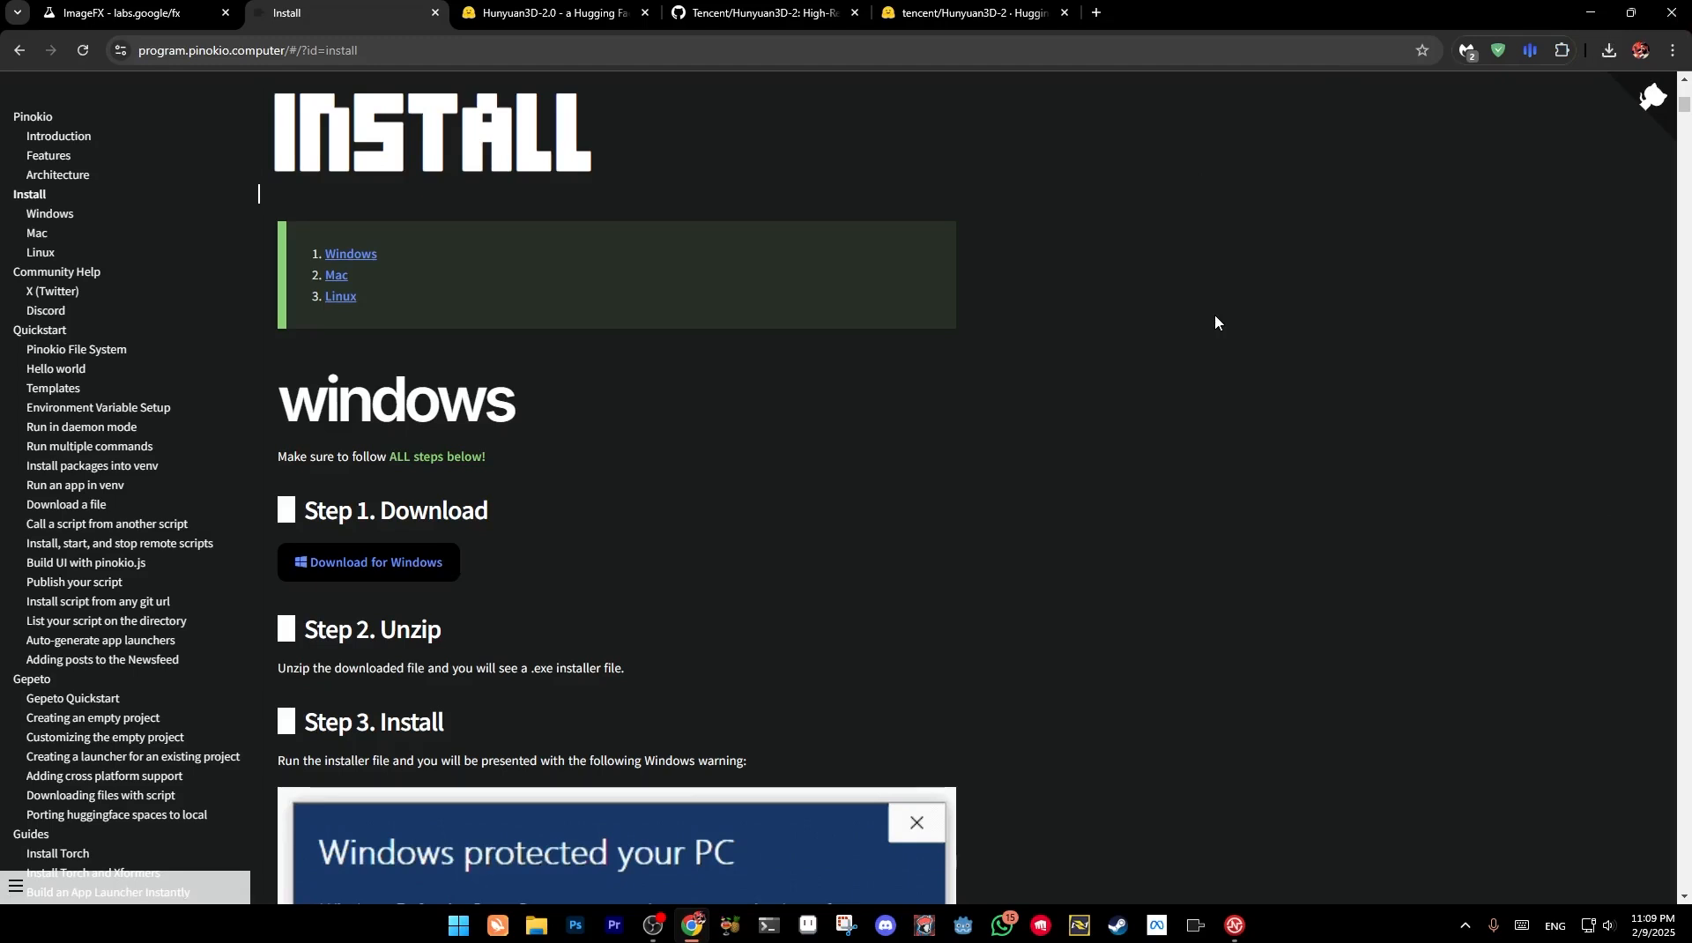
Switch to Pinokio, browse the verified scripts in the Discover catalogue and open the Hunyuan3D-2-LowVRAM script's page
left_click(1196, 927)
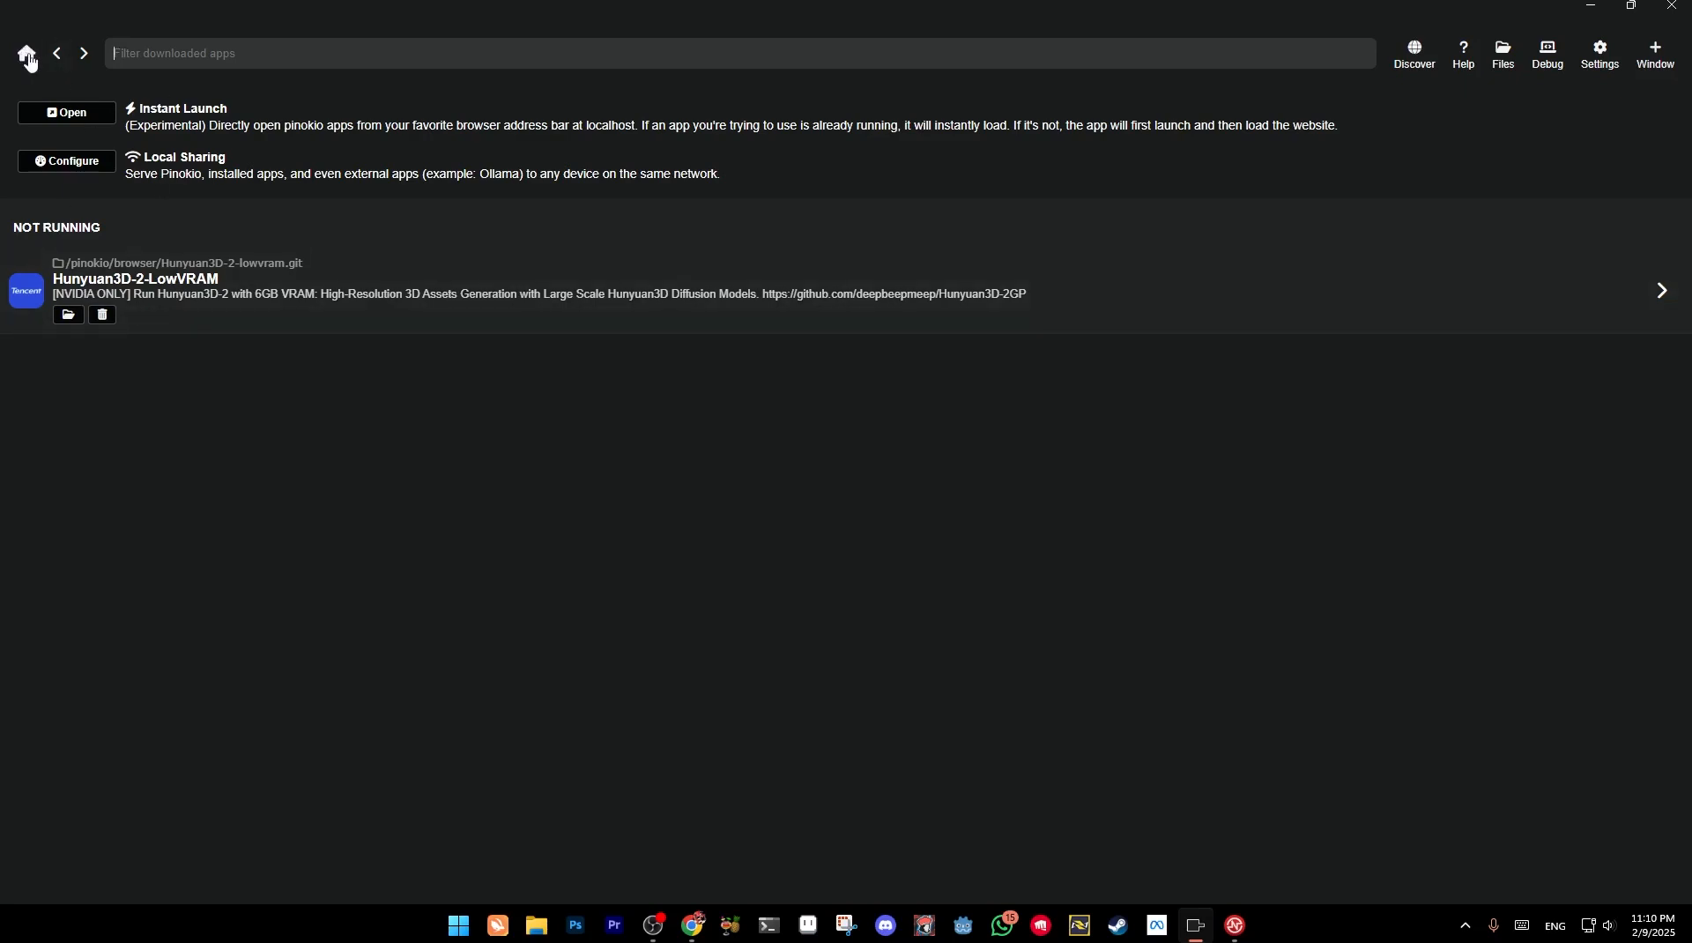
left_click(1414, 53)
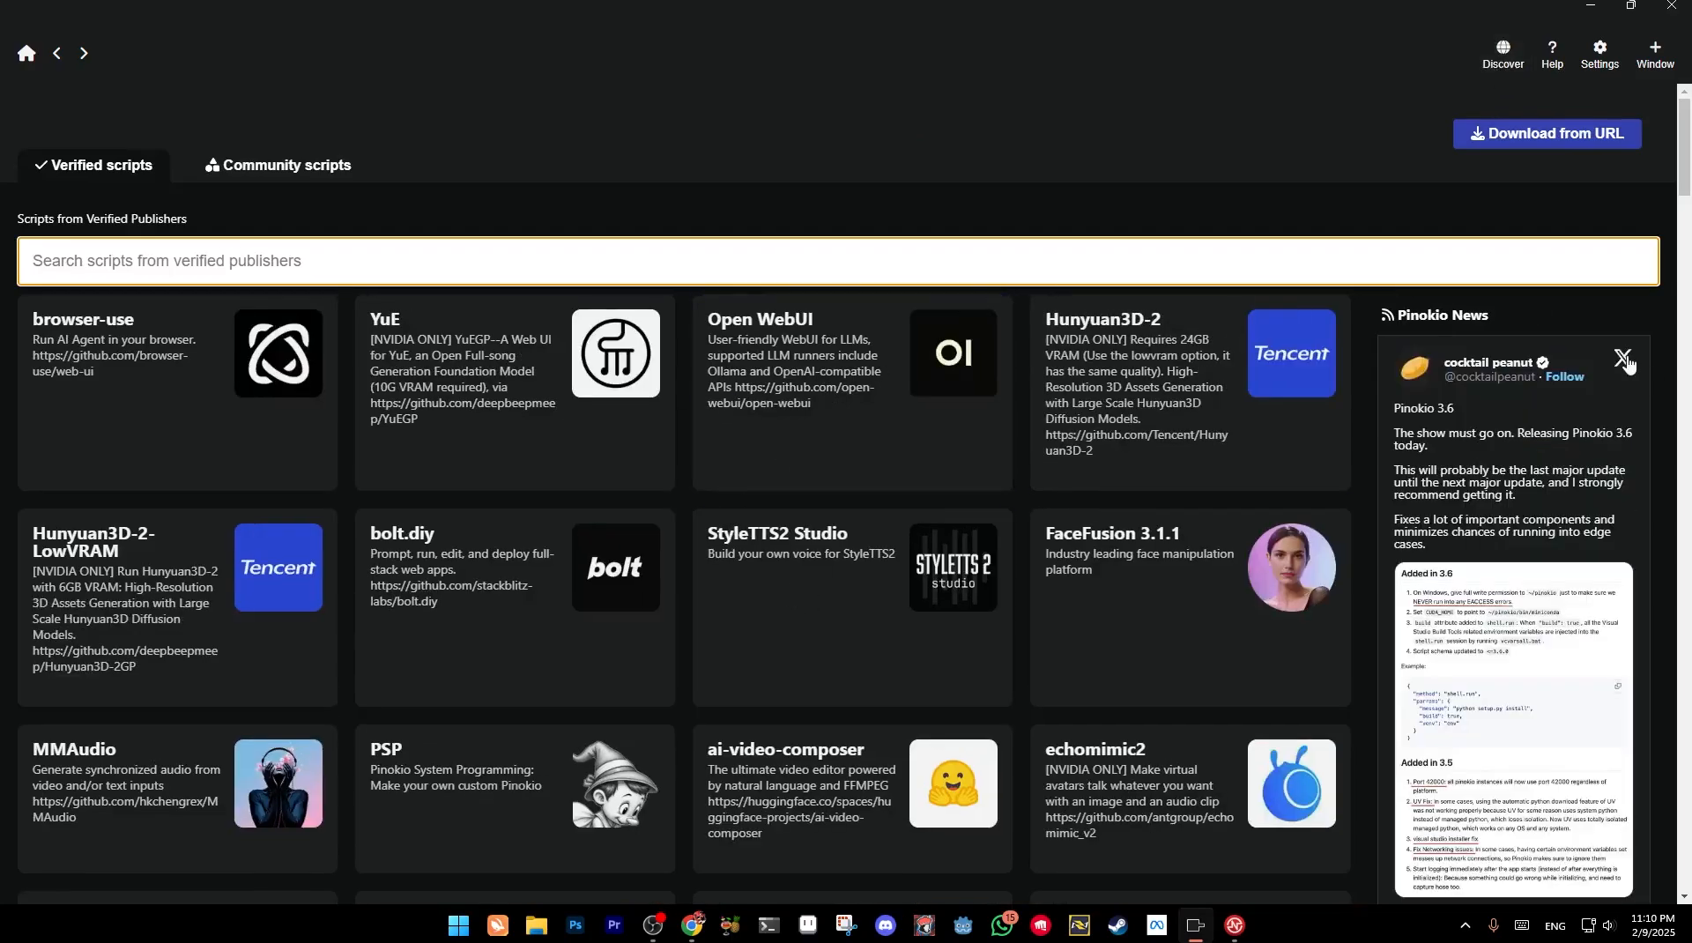
scroll(802, 503, "down", 7)
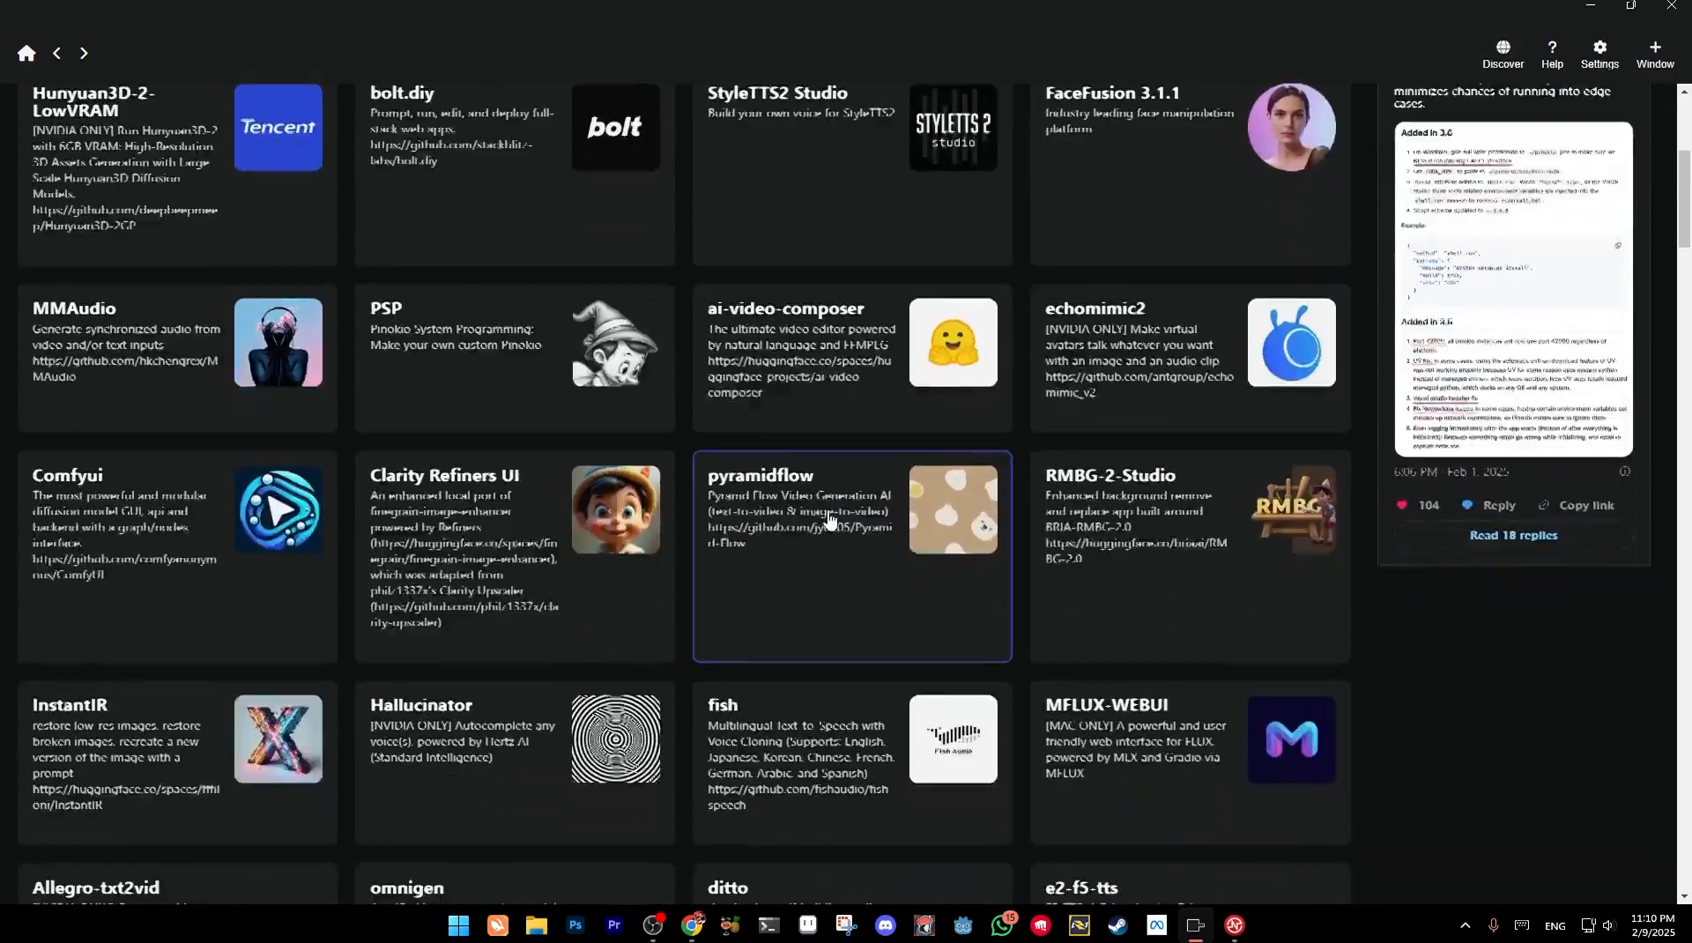
scroll(829, 518, "down", 1)
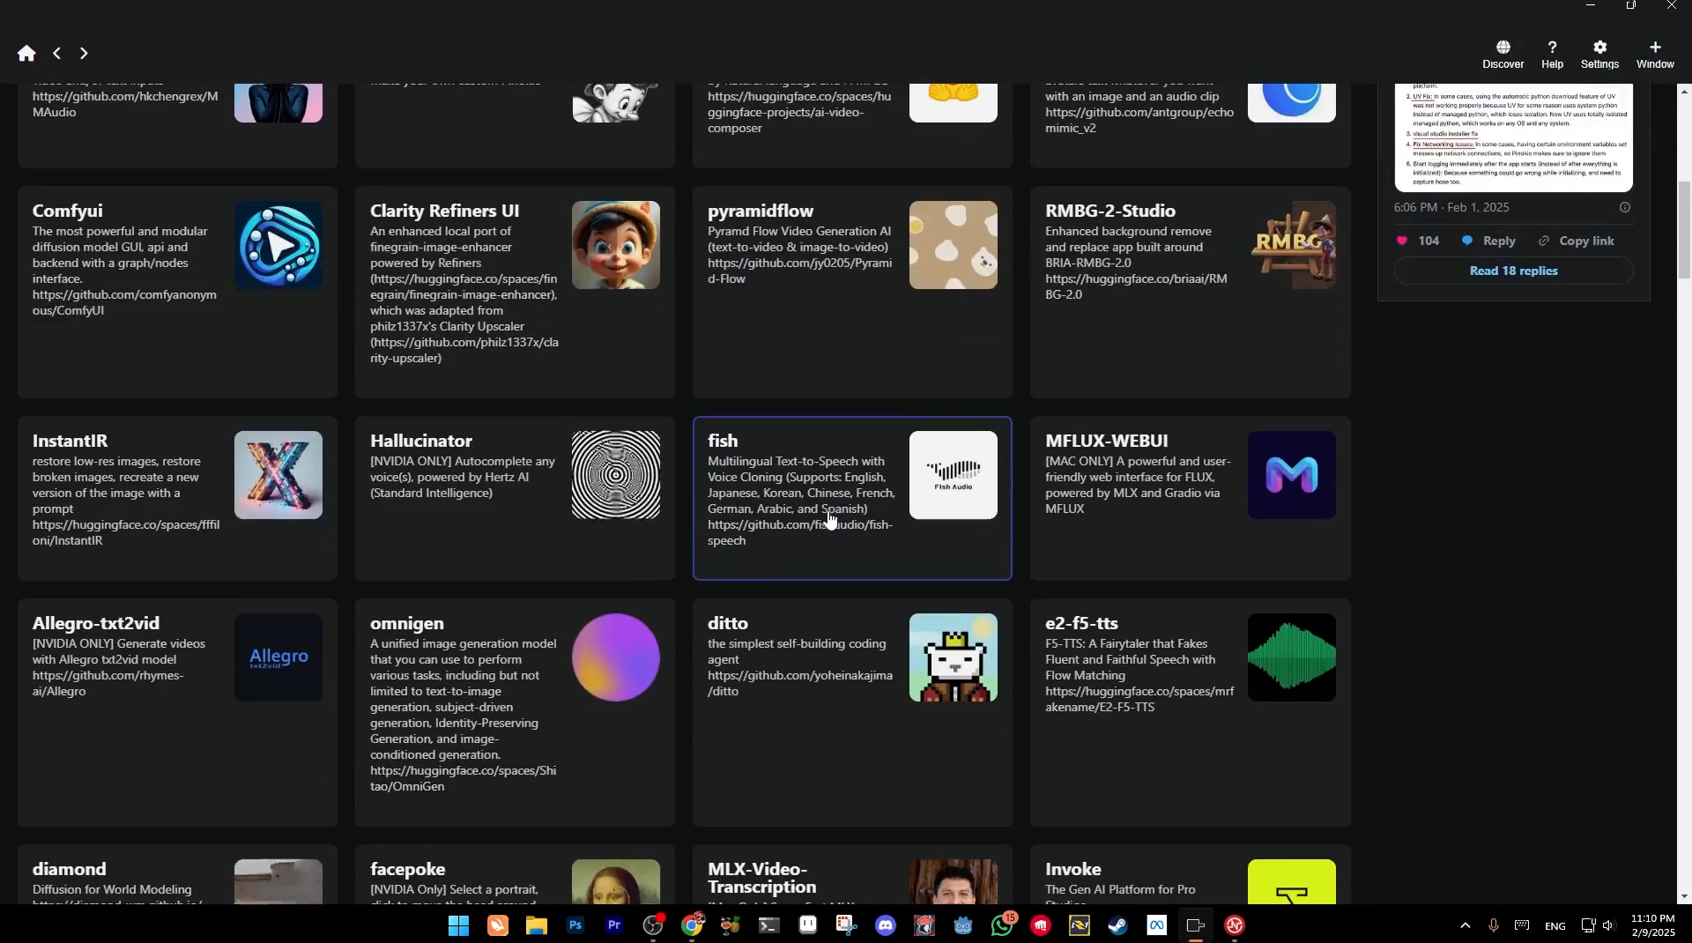
scroll(960, 485, "down", 2)
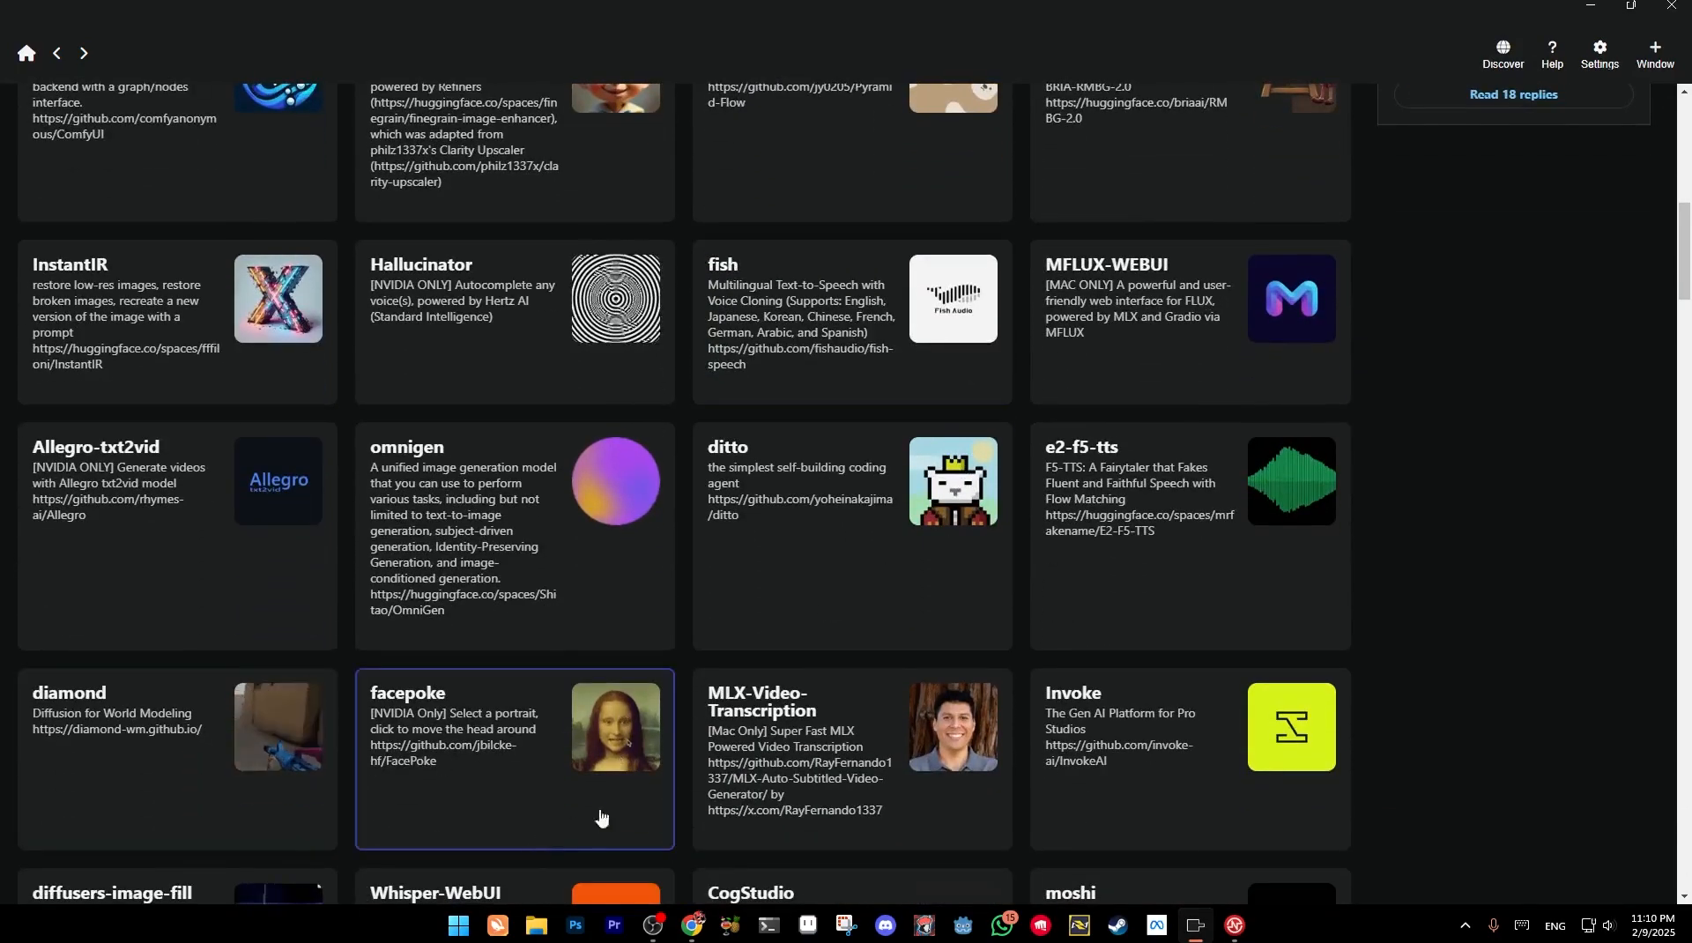
scroll(787, 723, "down", 4)
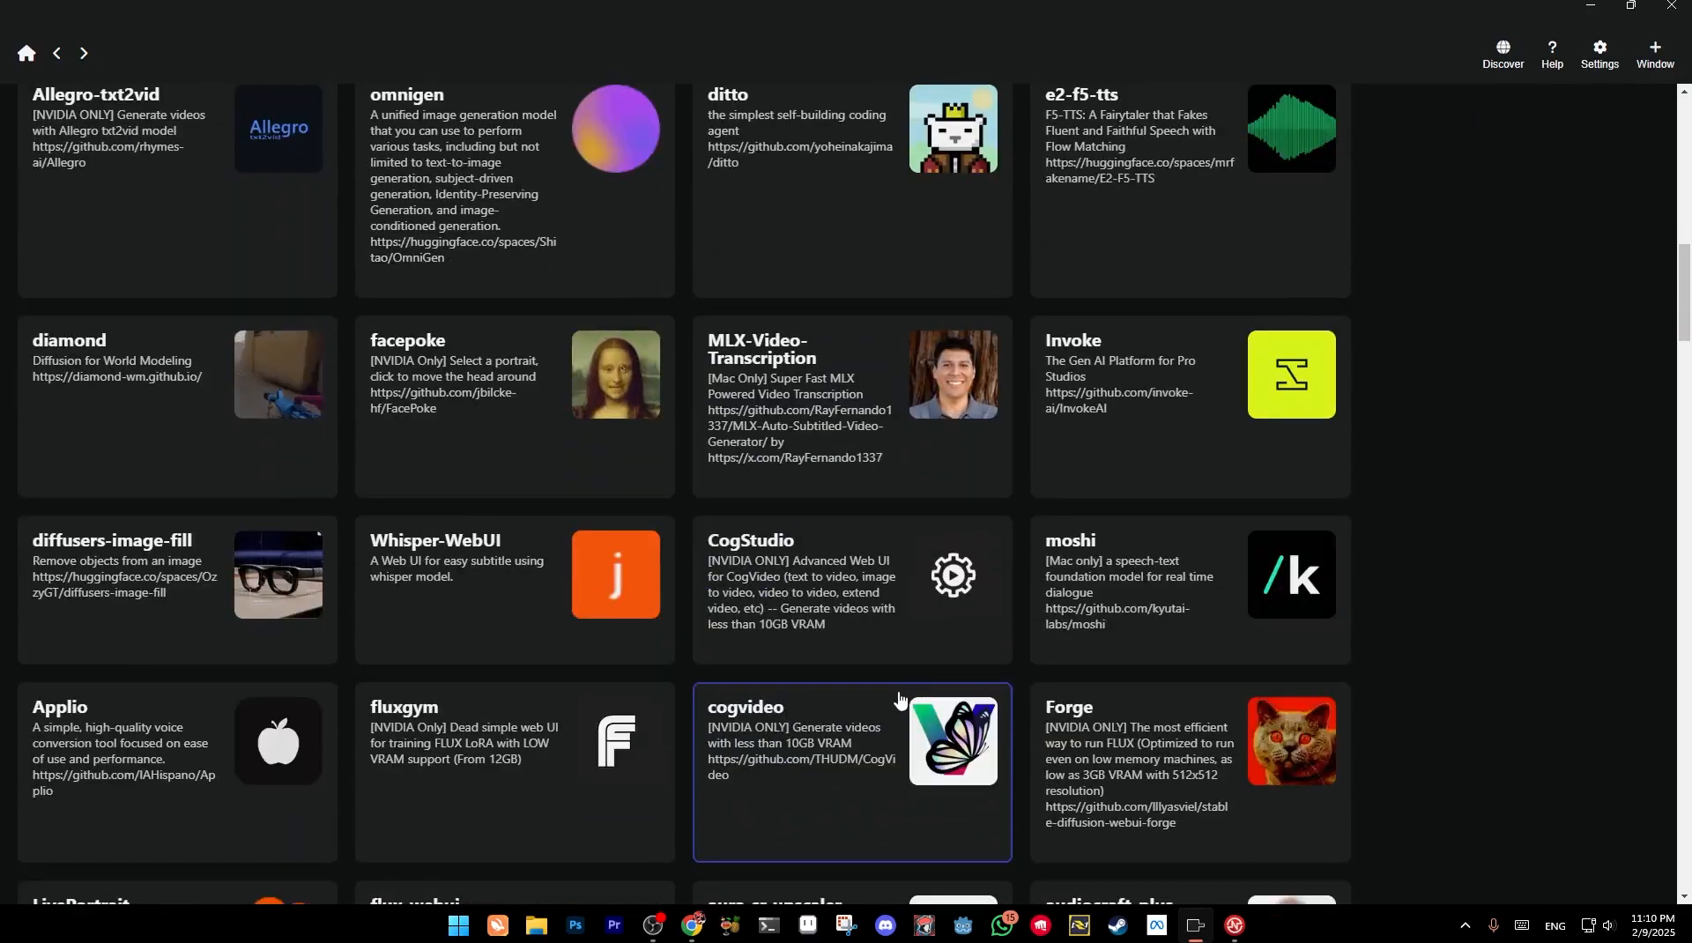
scroll(897, 705, "down", 5)
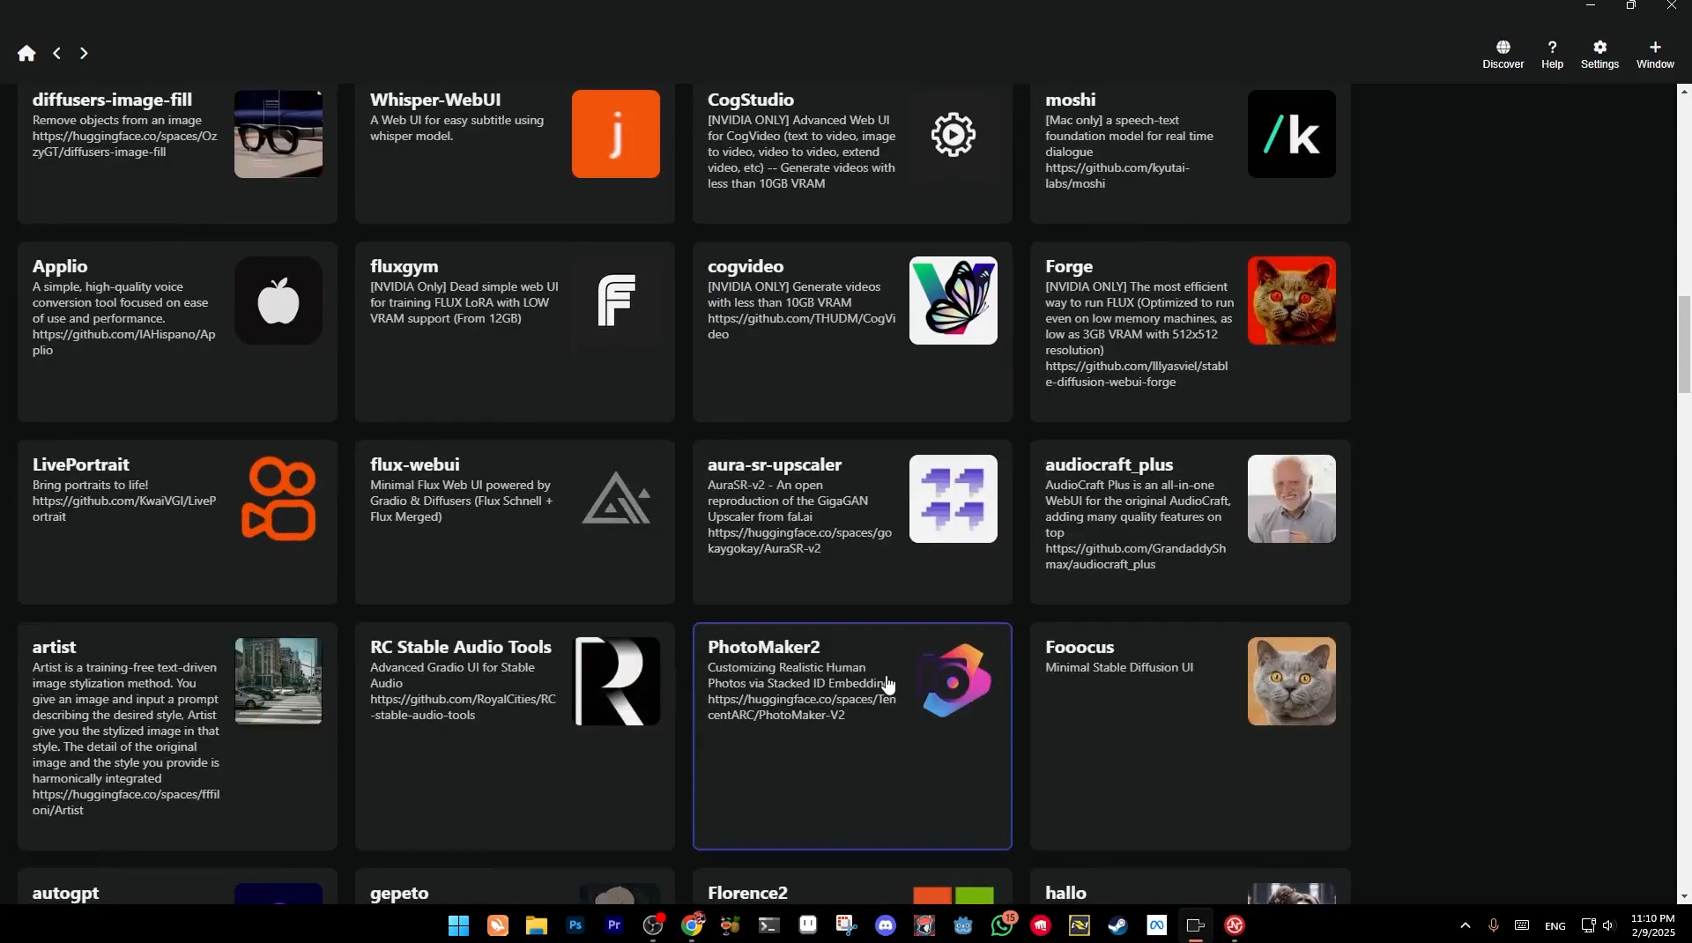
scroll(811, 732, "down", 4)
scroll(819, 703, "down", 1)
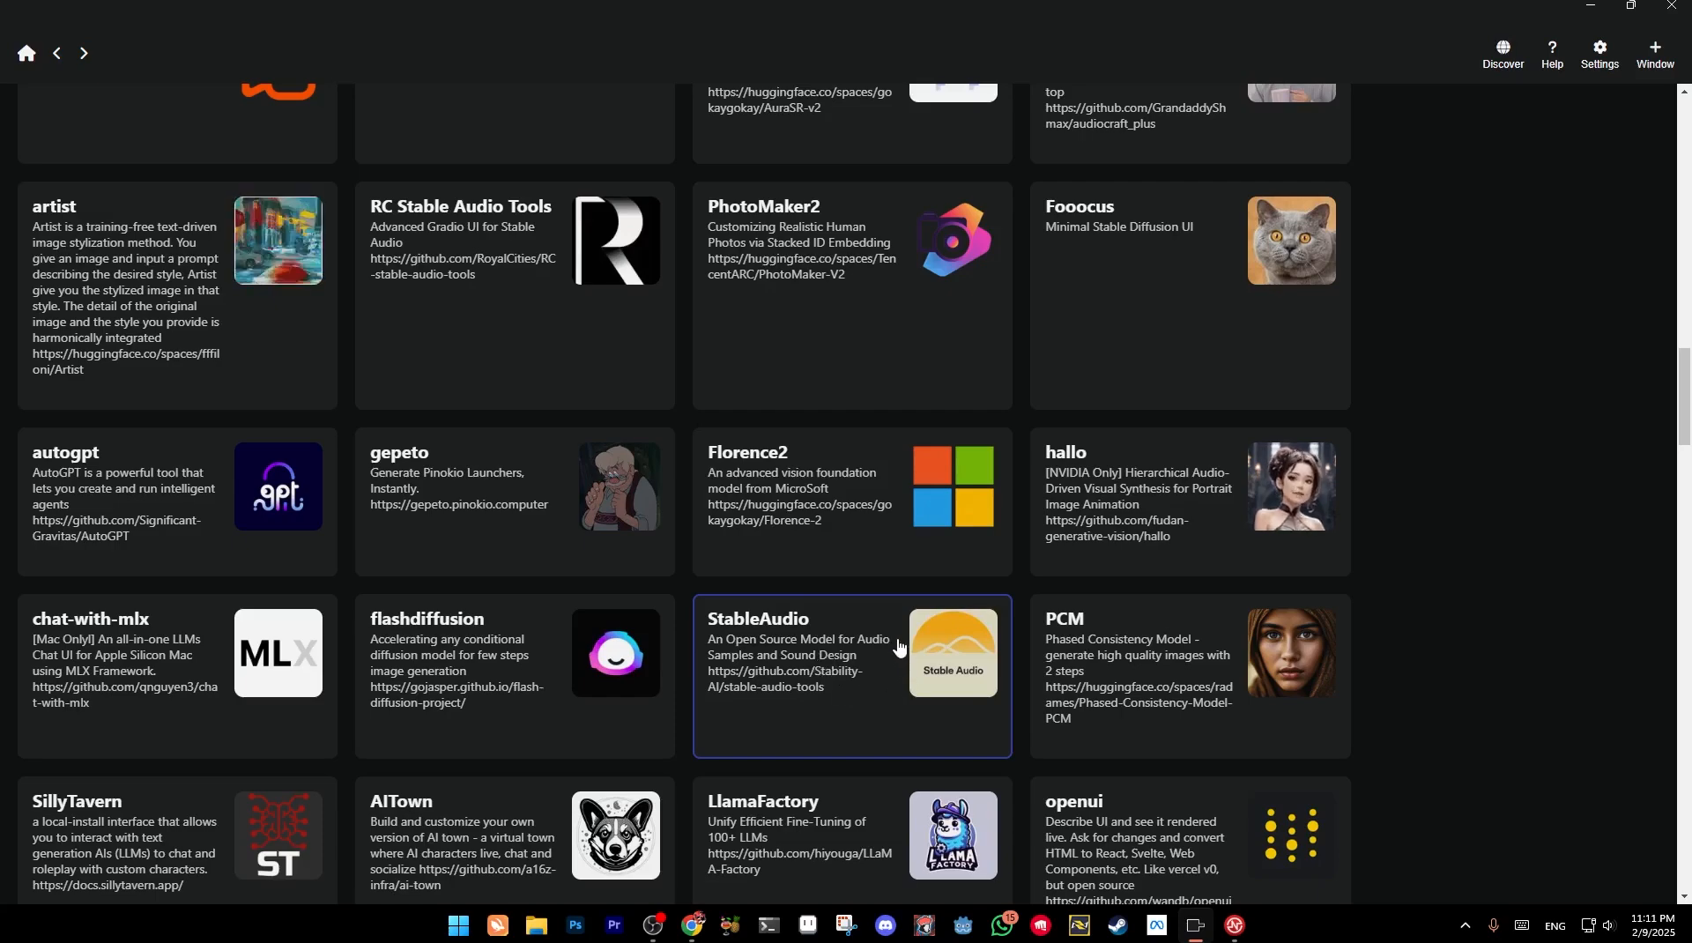
scroll(889, 649, "up", 20)
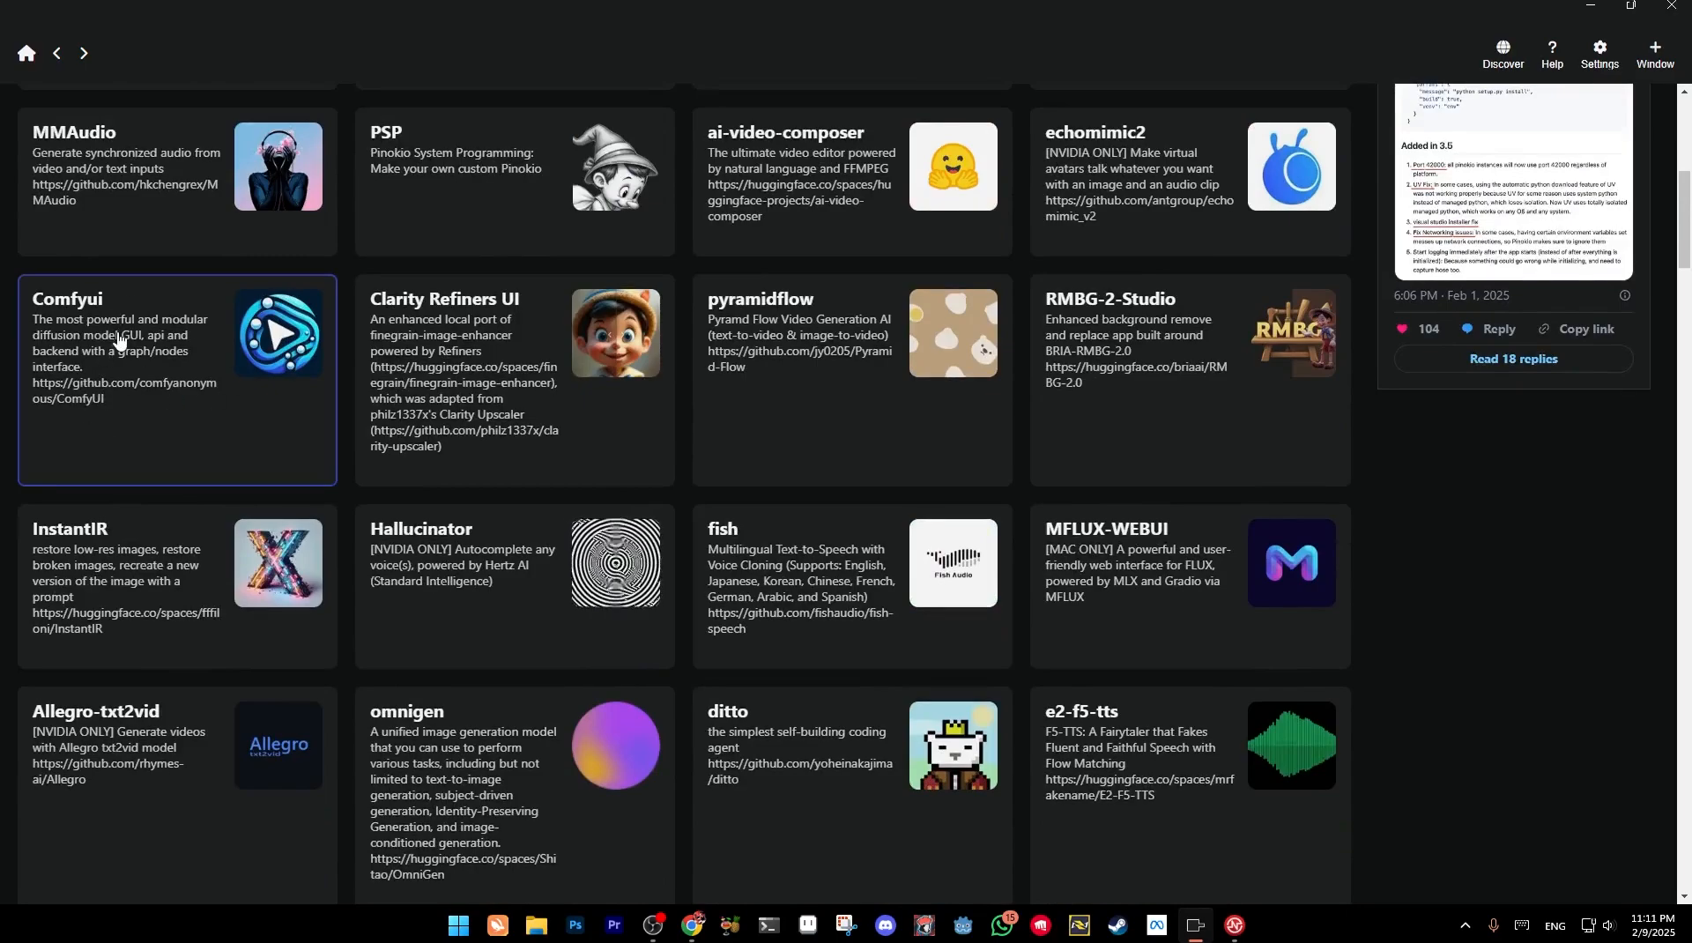
scroll(664, 274, "up", 7)
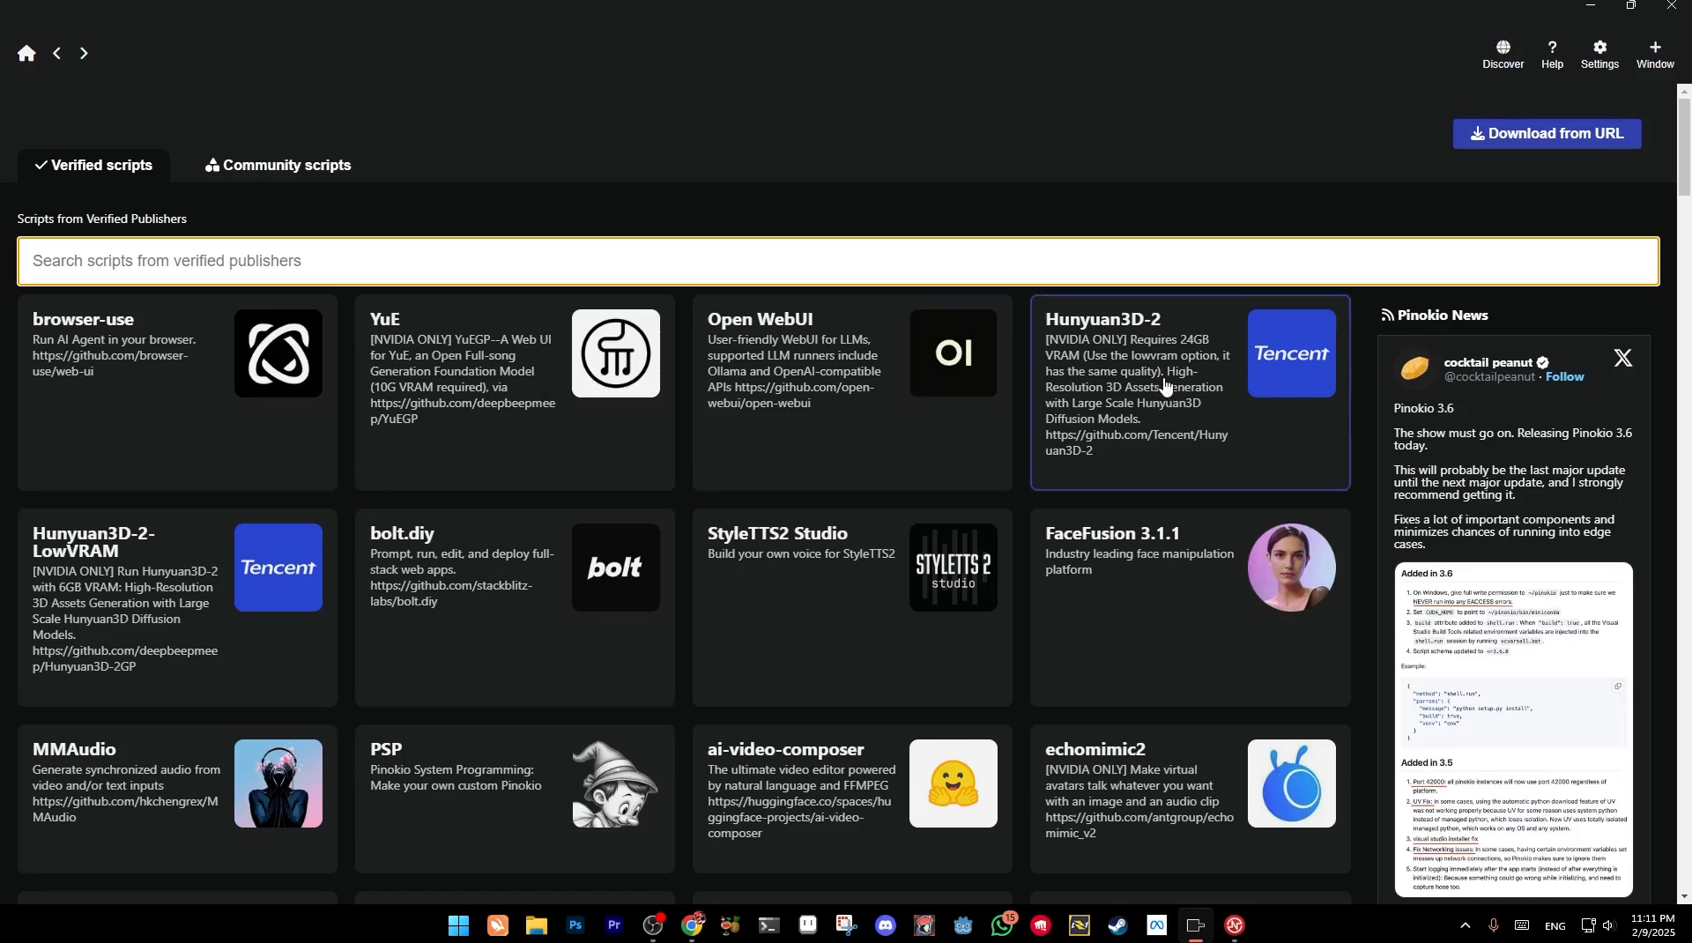
left_click(173, 643)
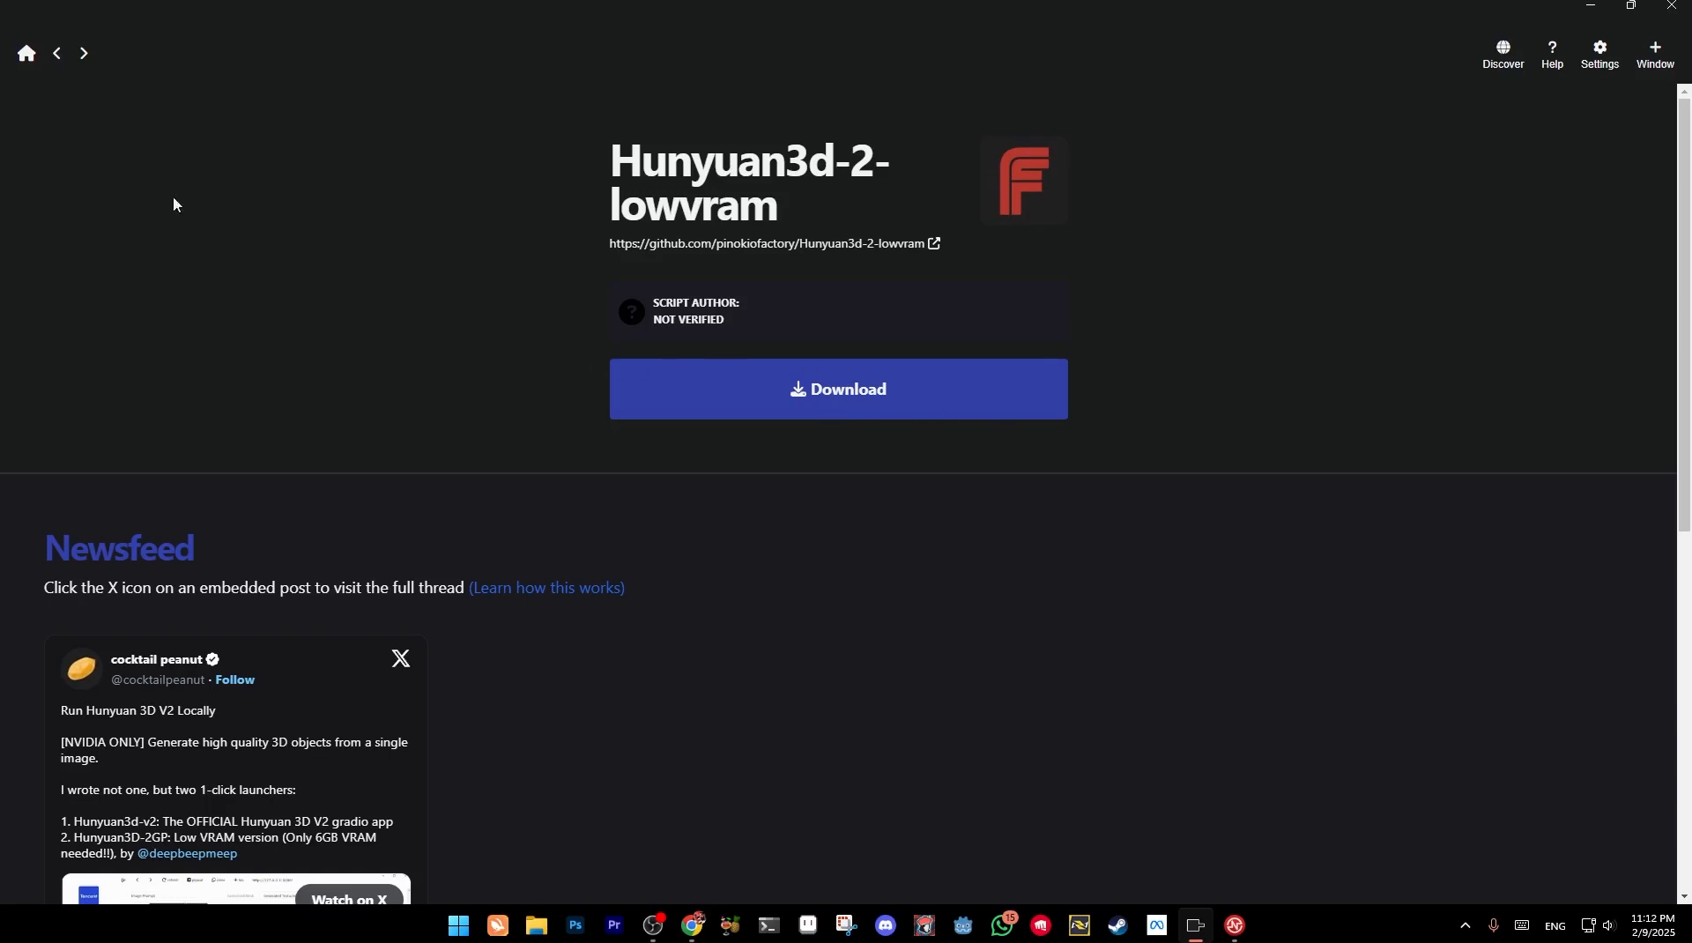
Launch the installed Hunyuan3D-2-LowVRAM app with the 32GB RAM + 6GB VRAM option and pop its web UI out into the browser
left_click(26, 54)
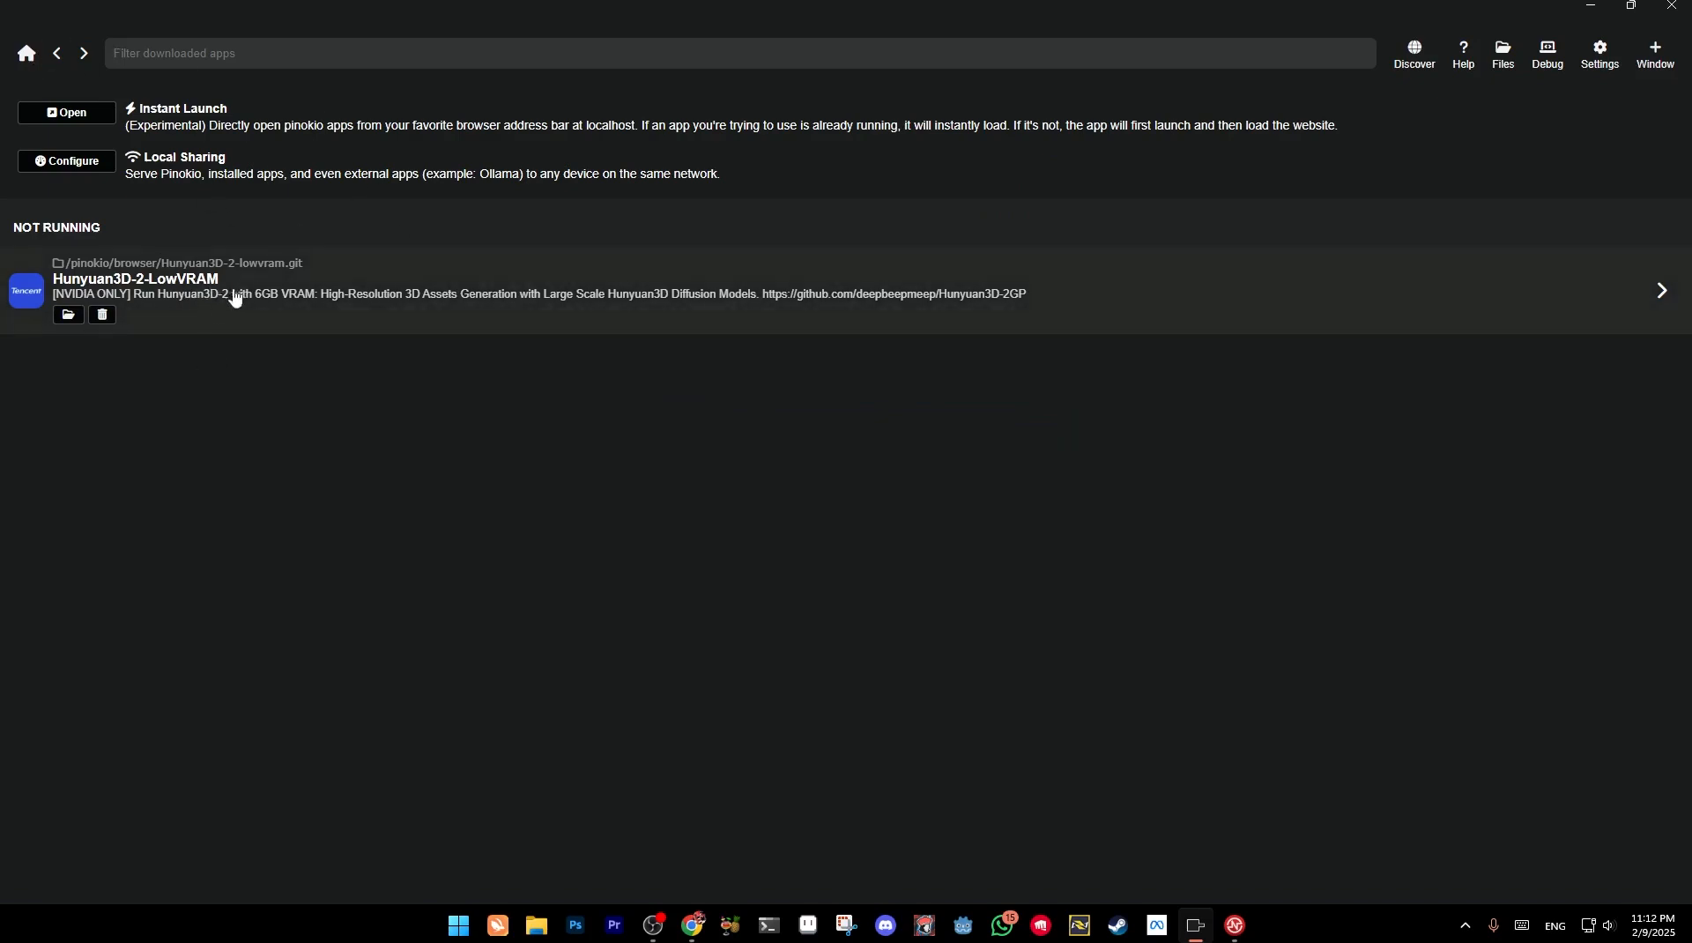
left_click(364, 308)
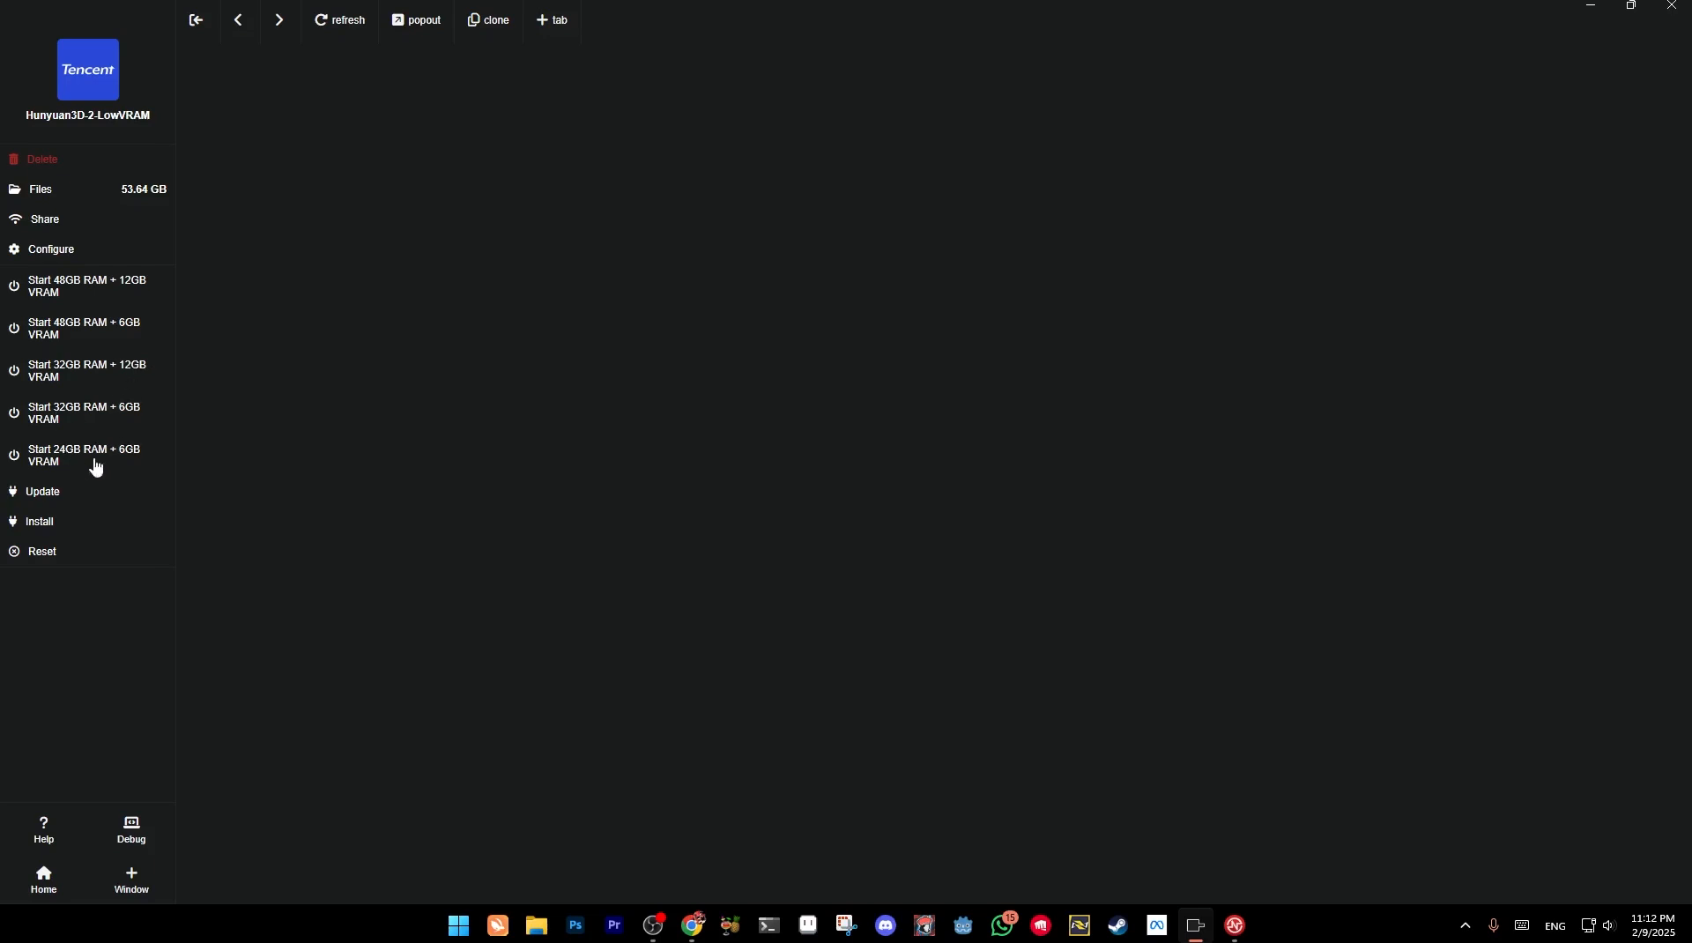
left_click(85, 423)
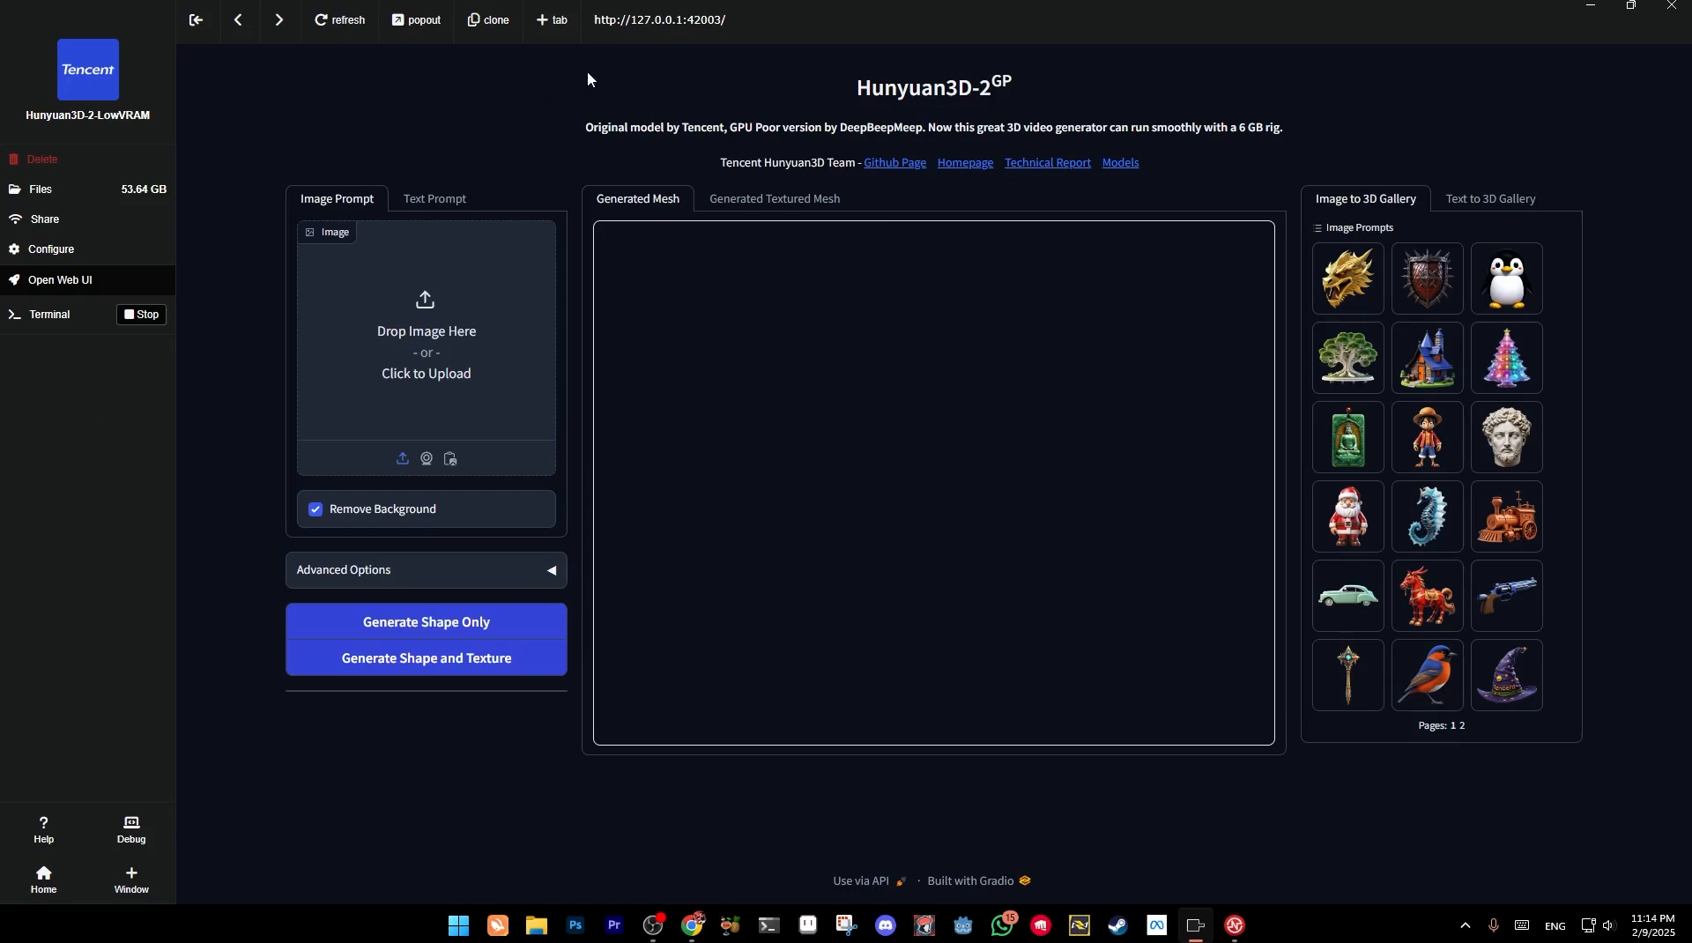
left_click(430, 23)
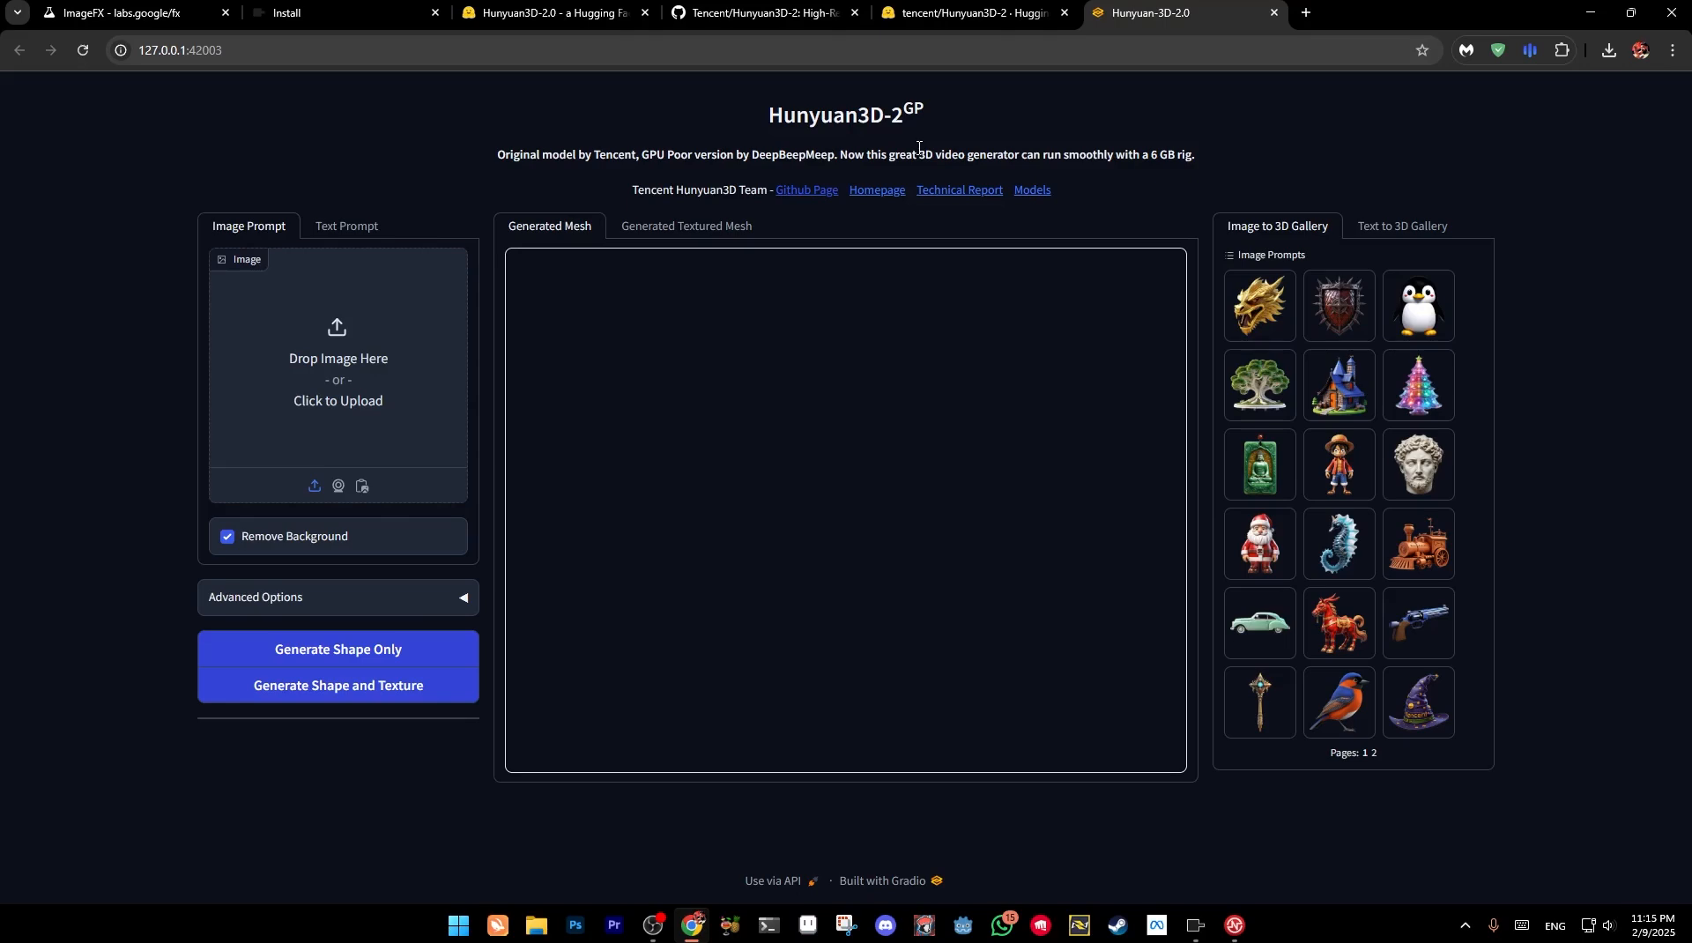
Close the Hugging Face model page and the Tencent/Hunyuan3D-2 GitHub page, and return to the local Hunyuan3D-2 web UI
left_click(947, 7)
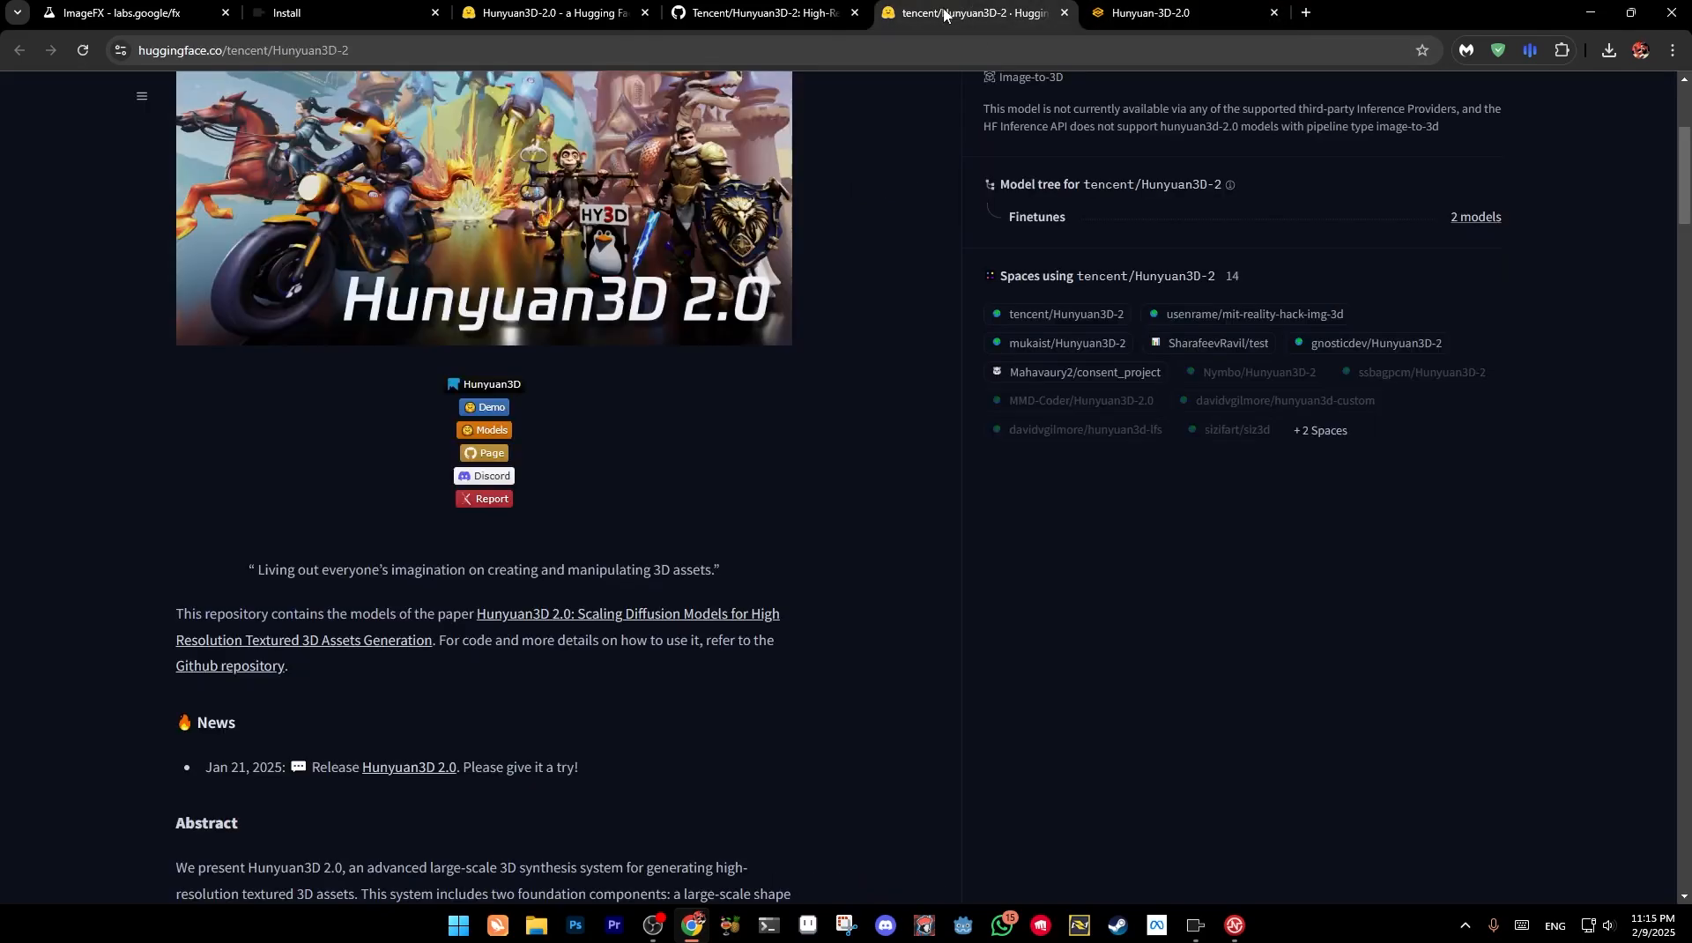
middle_click(945, 8)
left_click(763, 15)
middle_click(763, 13)
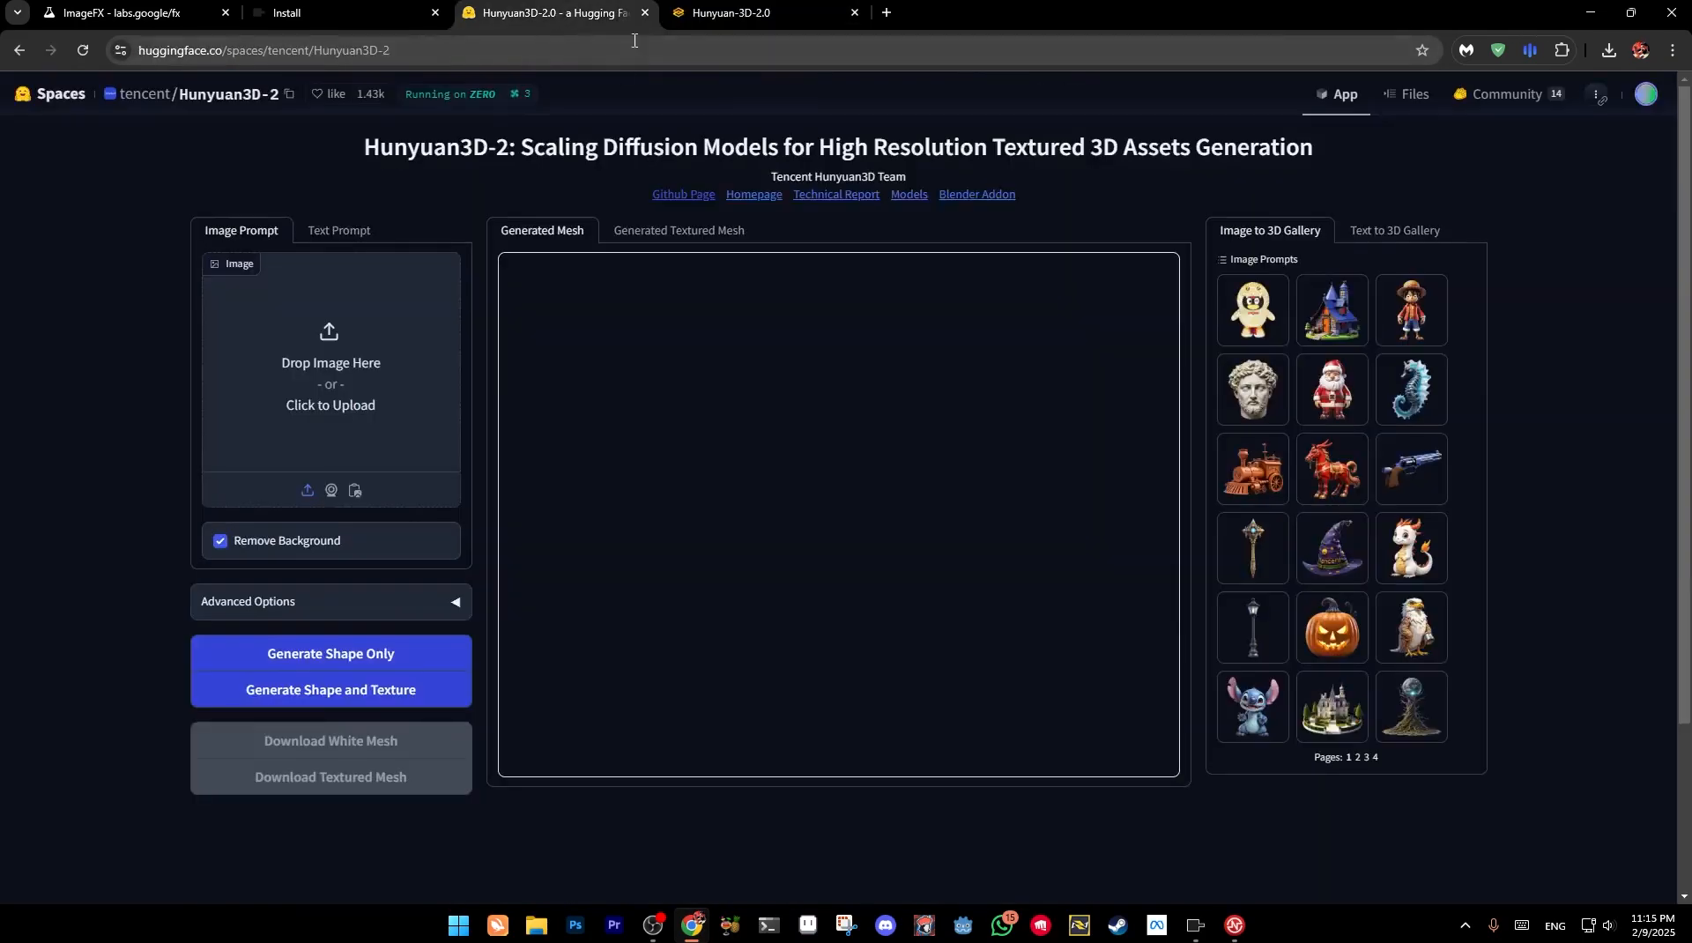
left_click(765, 13)
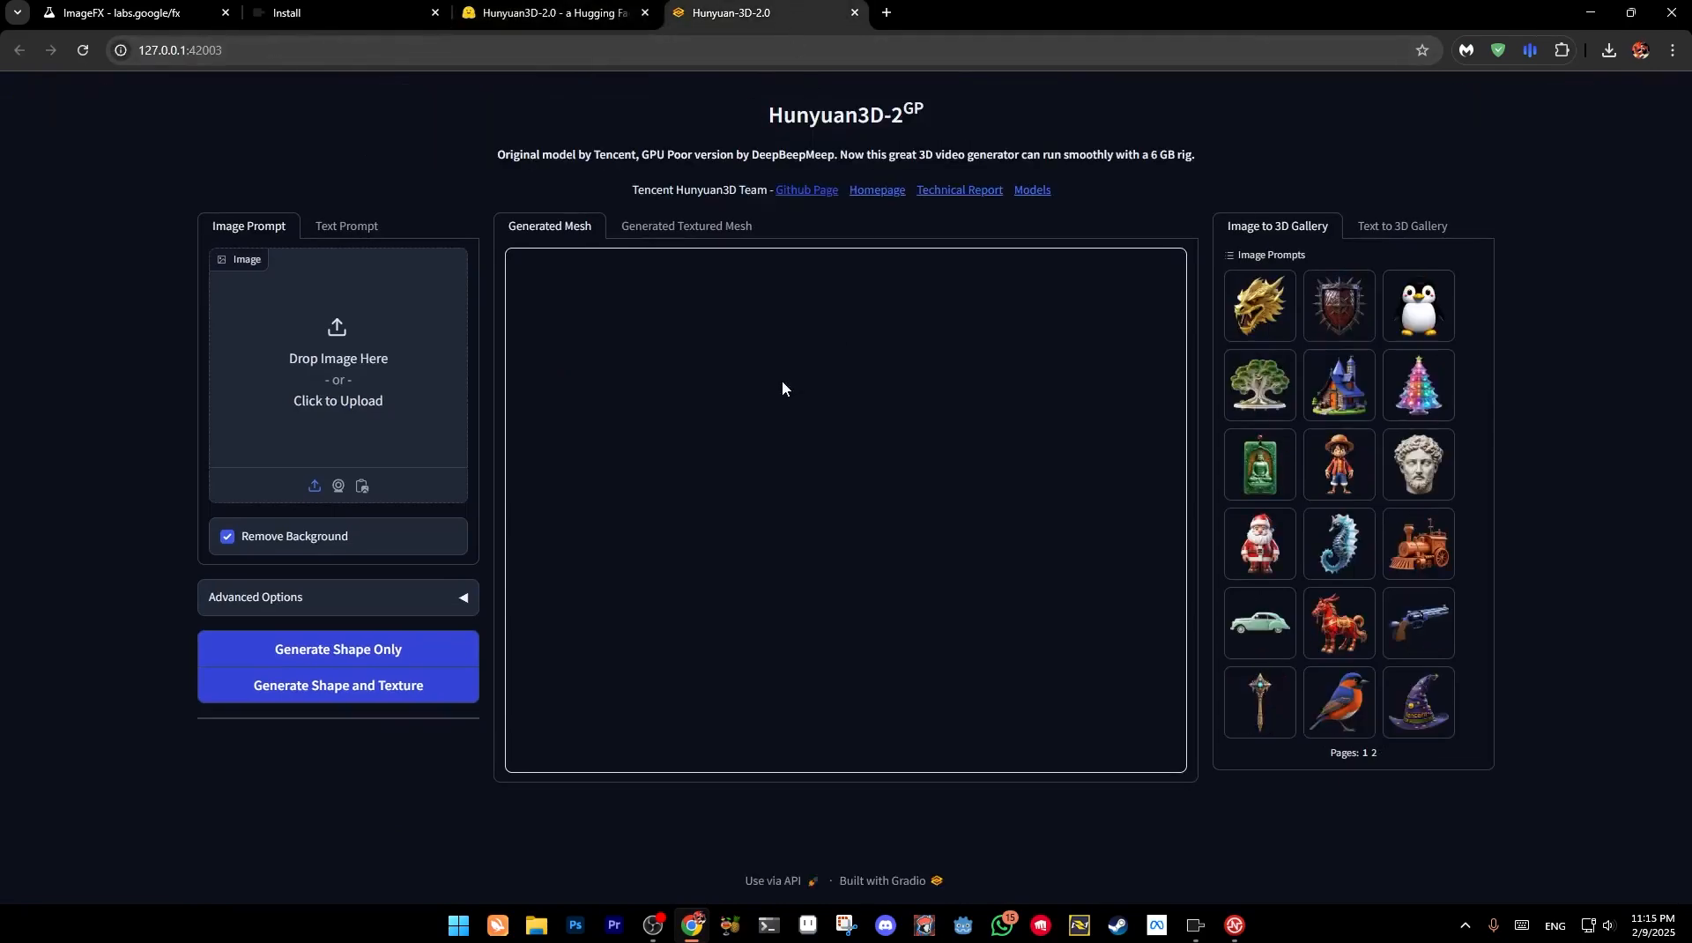
Compare the online Hugging Face demo with the local Hunyuan3D-2 web UI, including the image prompt galleries
left_click(556, 12)
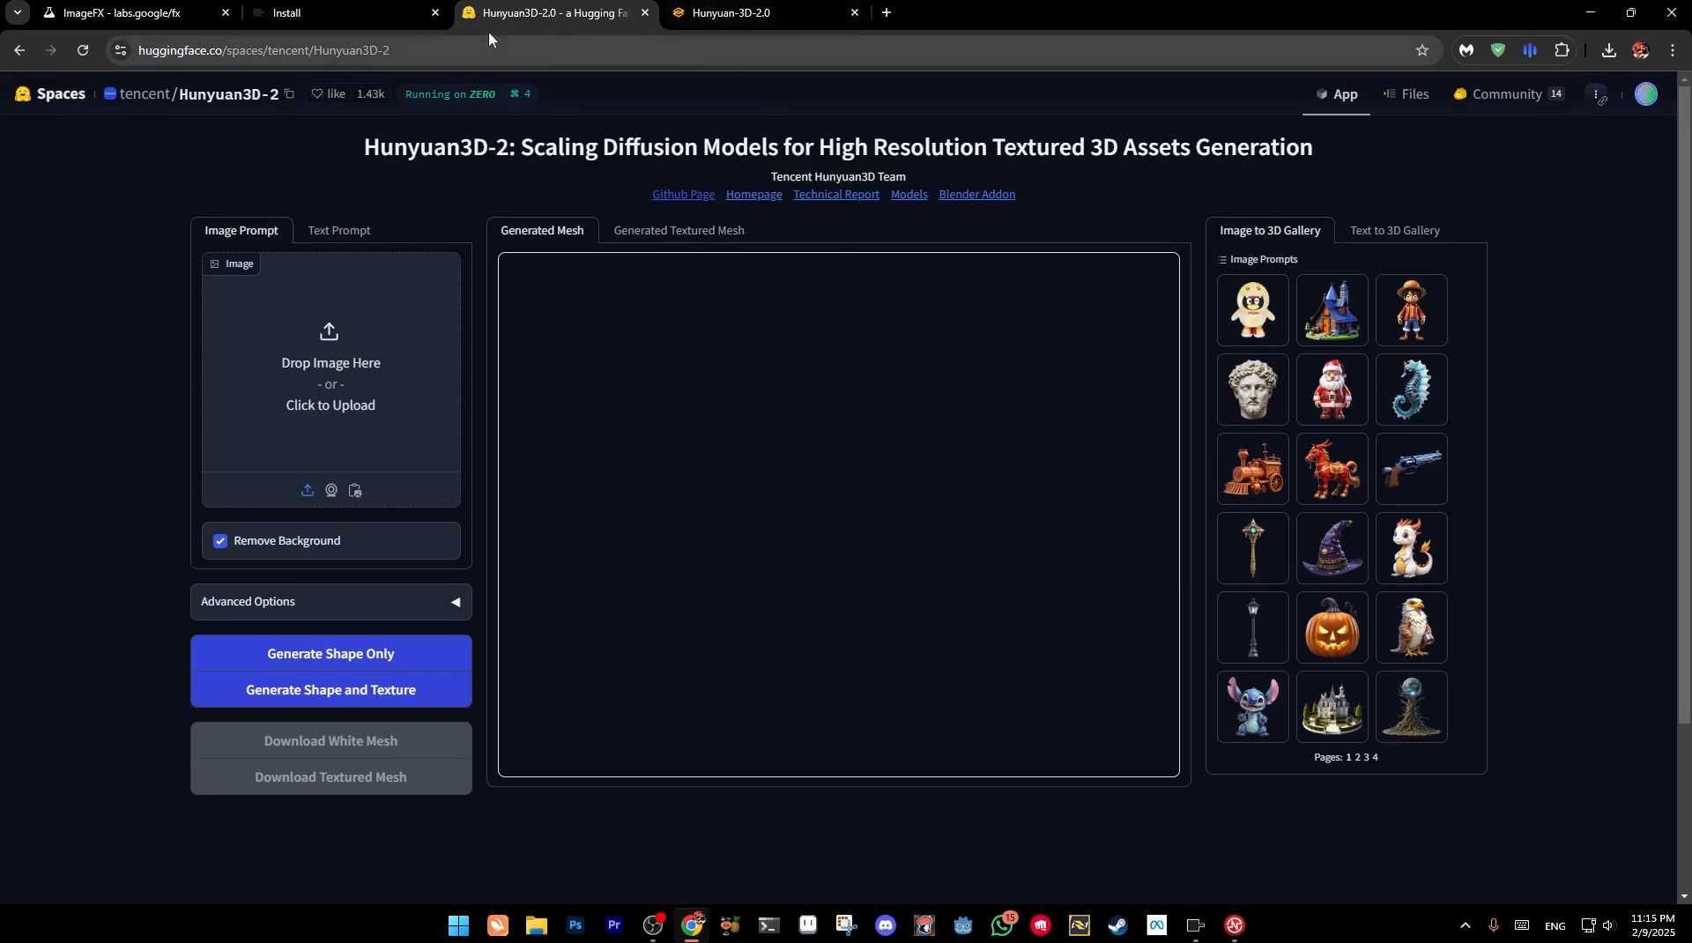
left_click(745, 9)
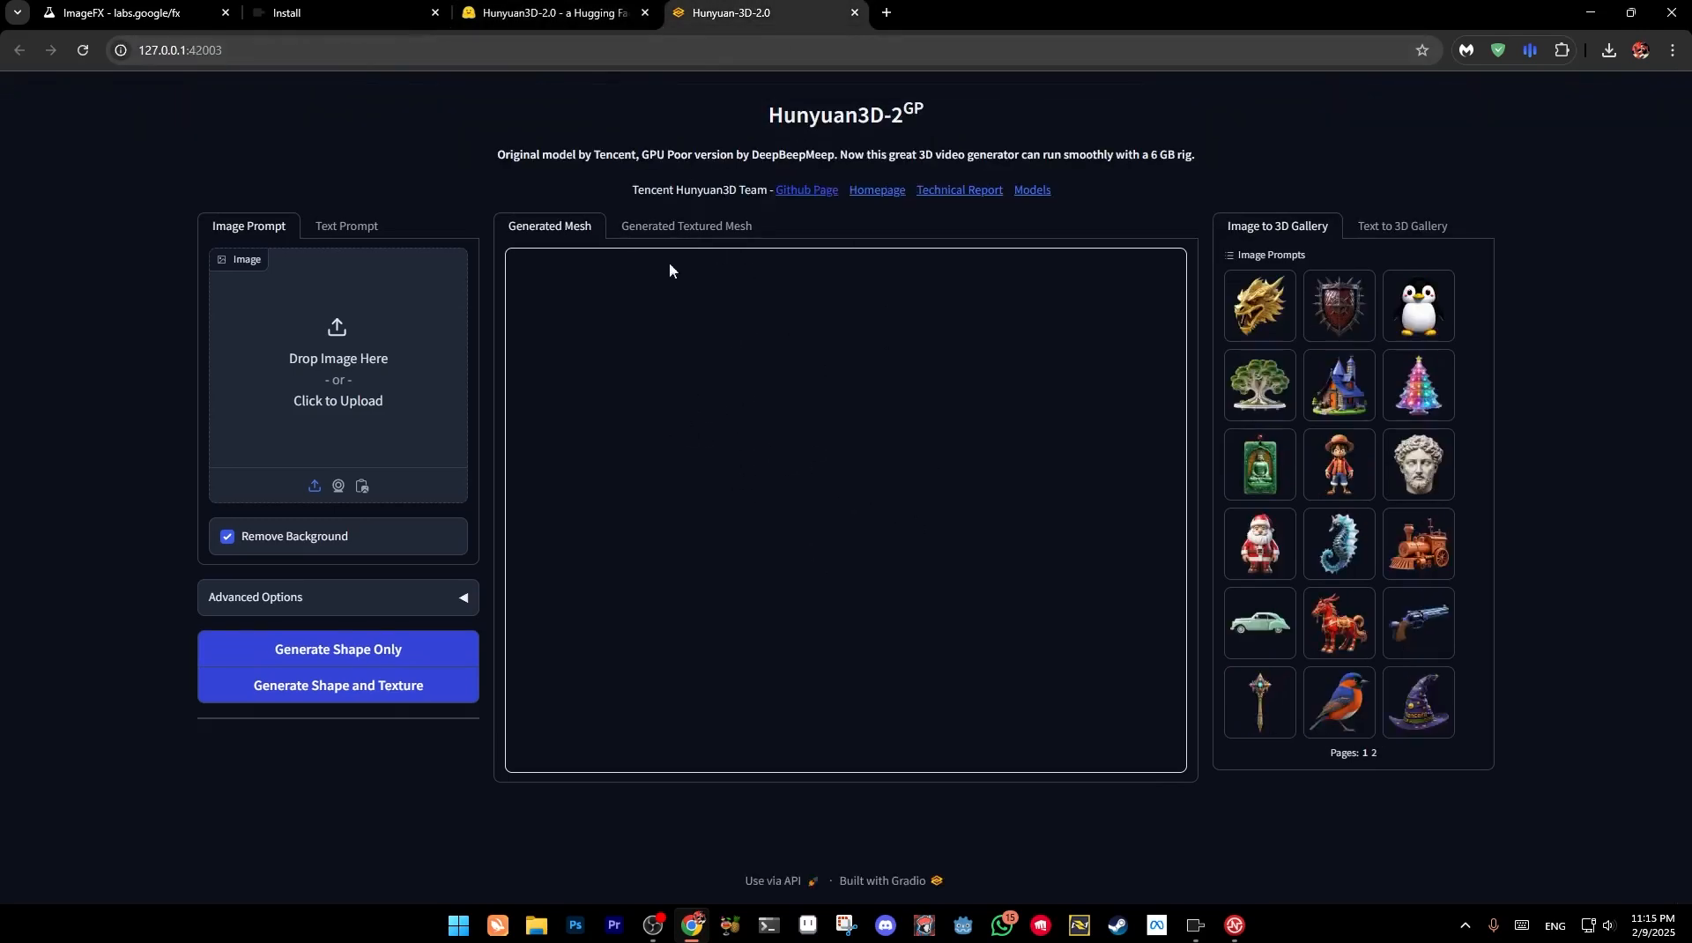
left_click(593, 3)
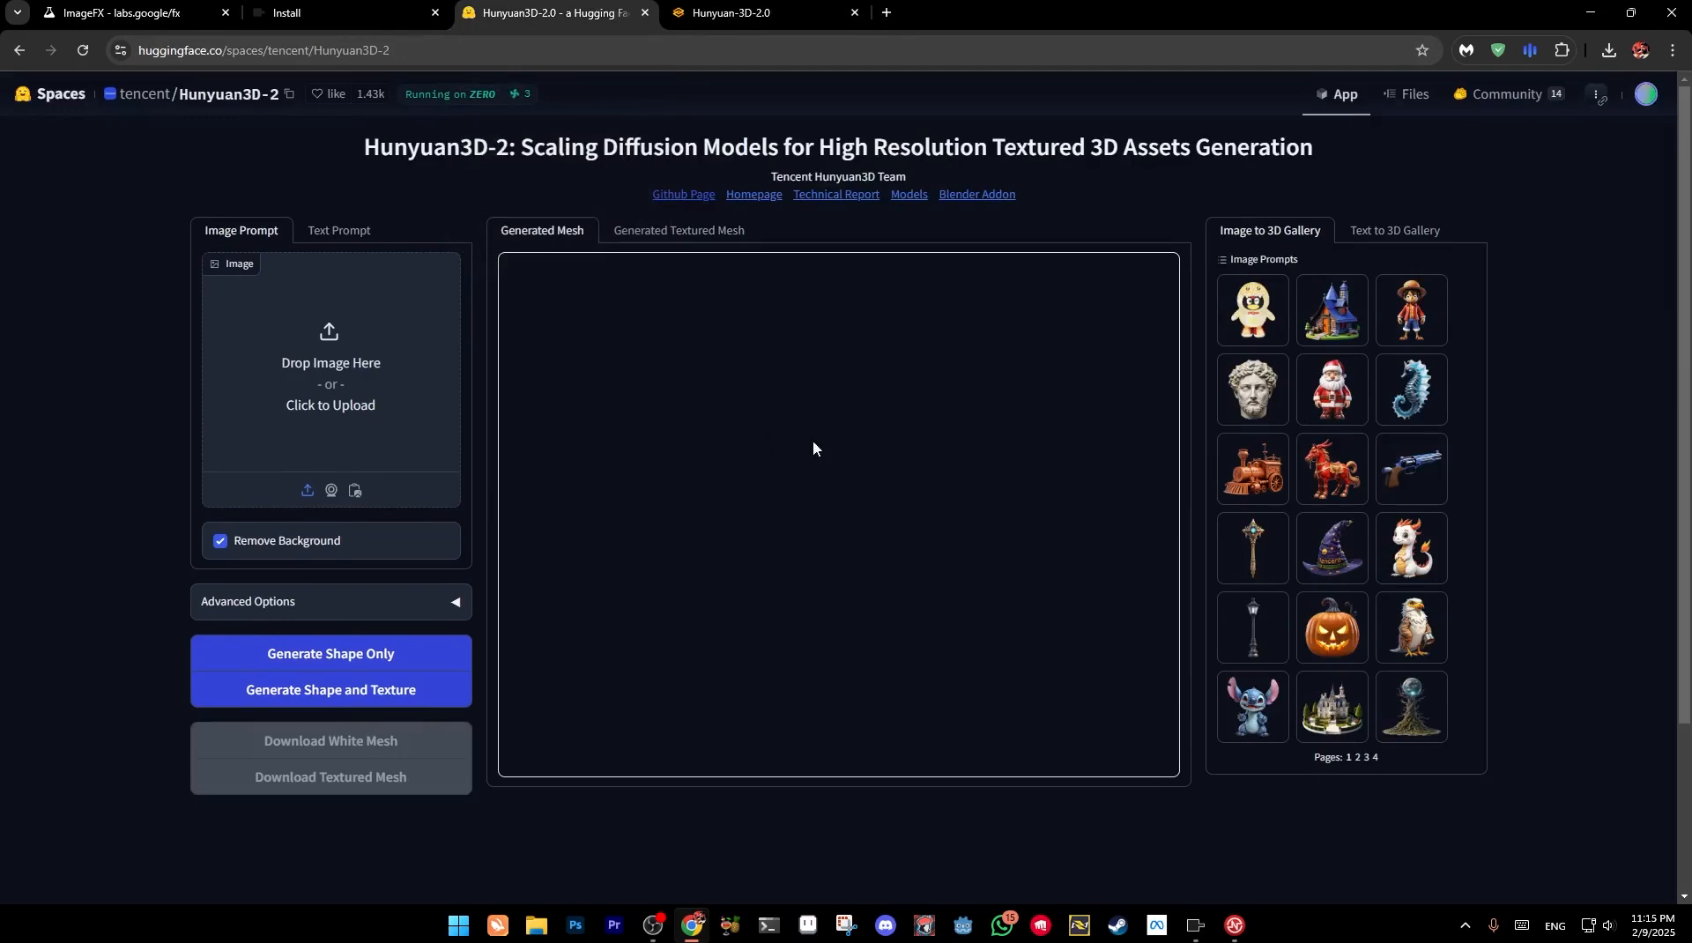
scroll(1353, 427, "down", 1)
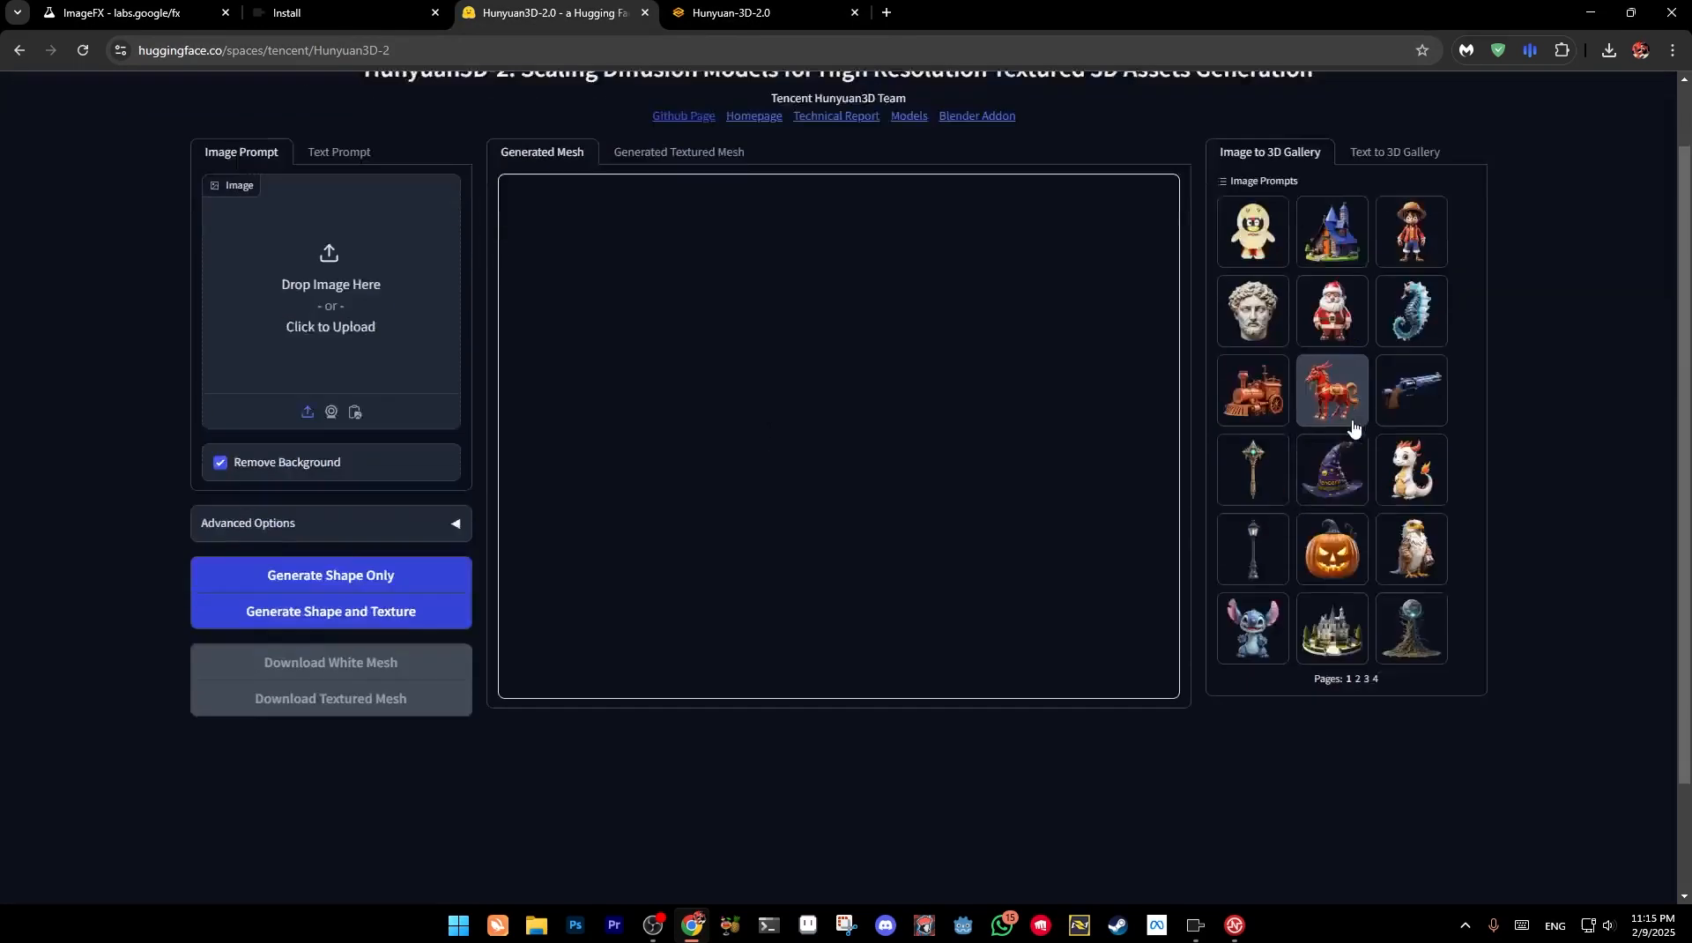
scroll(1352, 427, "up", 1)
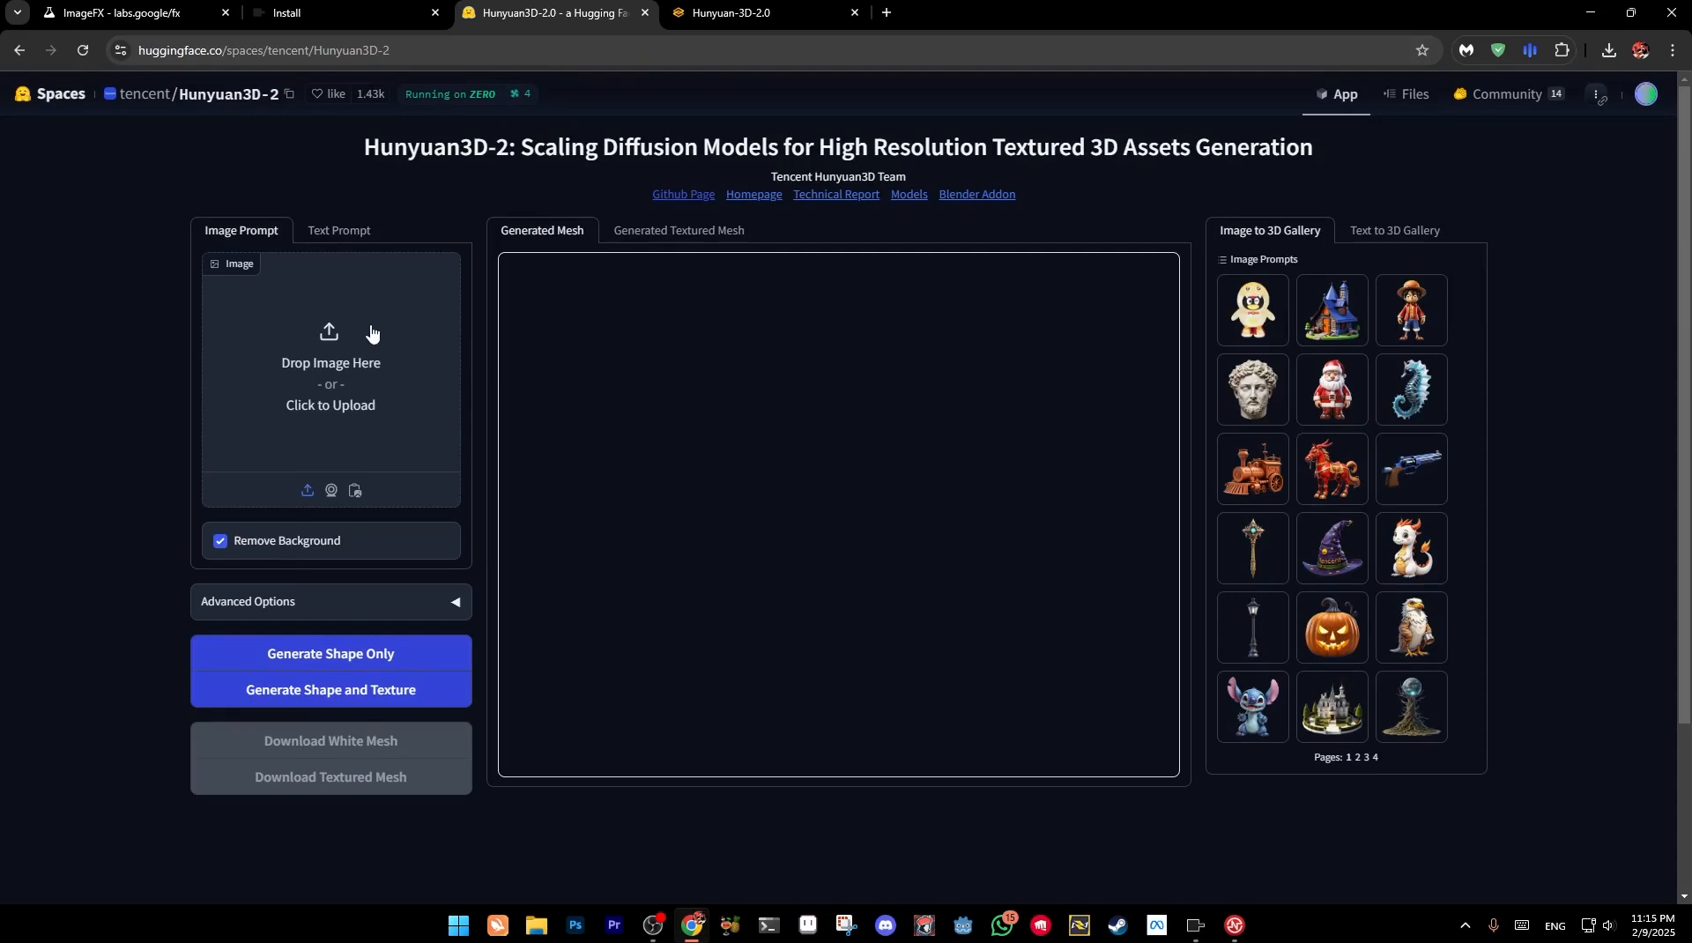
Show the online demo's text prompt input and highlight "white background" in its example prompt
left_click(342, 231)
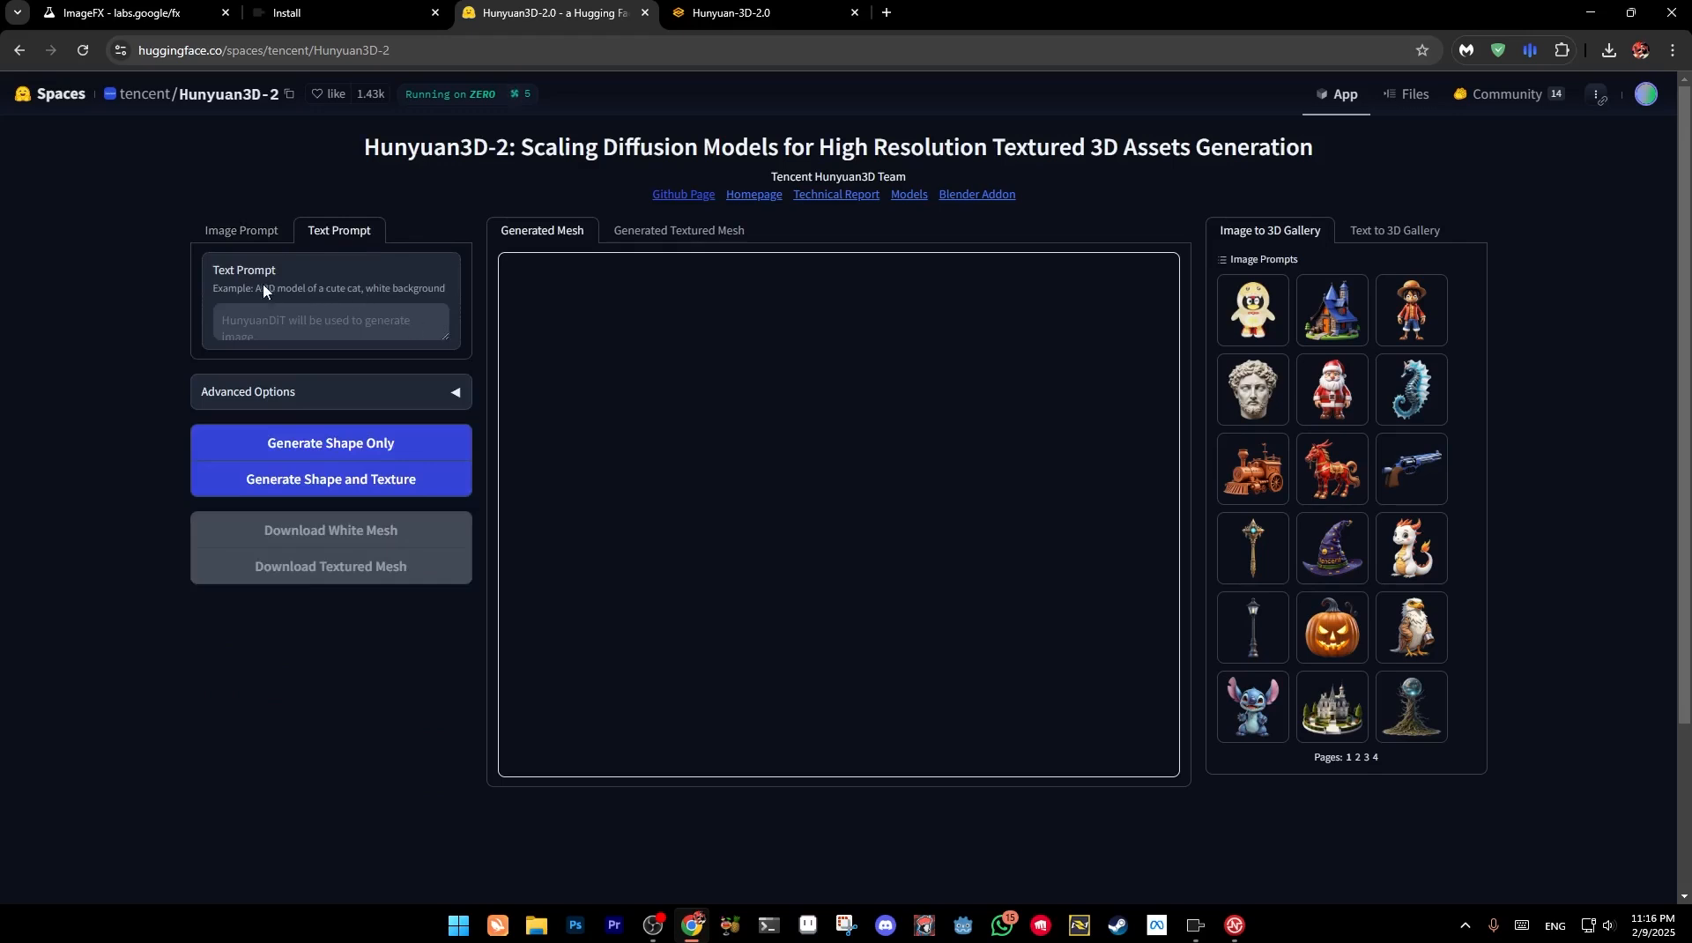
left_click_drag(254, 288, 351, 293)
left_click_drag(325, 289, 449, 293)
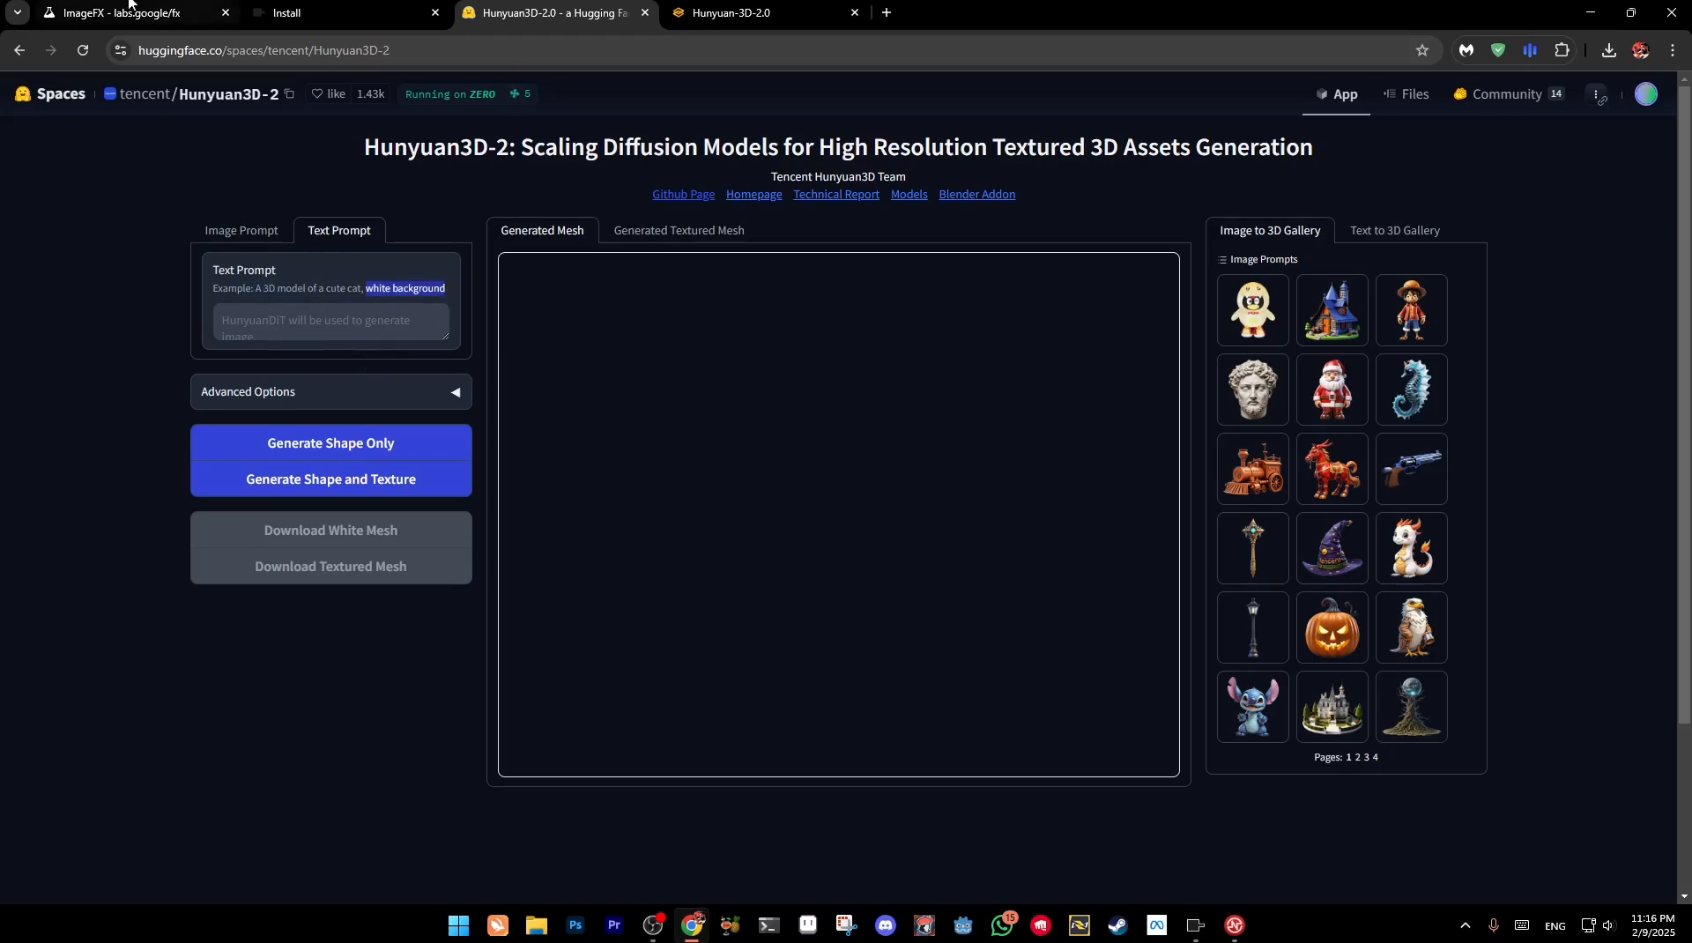
Switch to the ImageFX page and set the aspect ratio of the generated images to Square
left_click(388, 294)
left_click(172, 15)
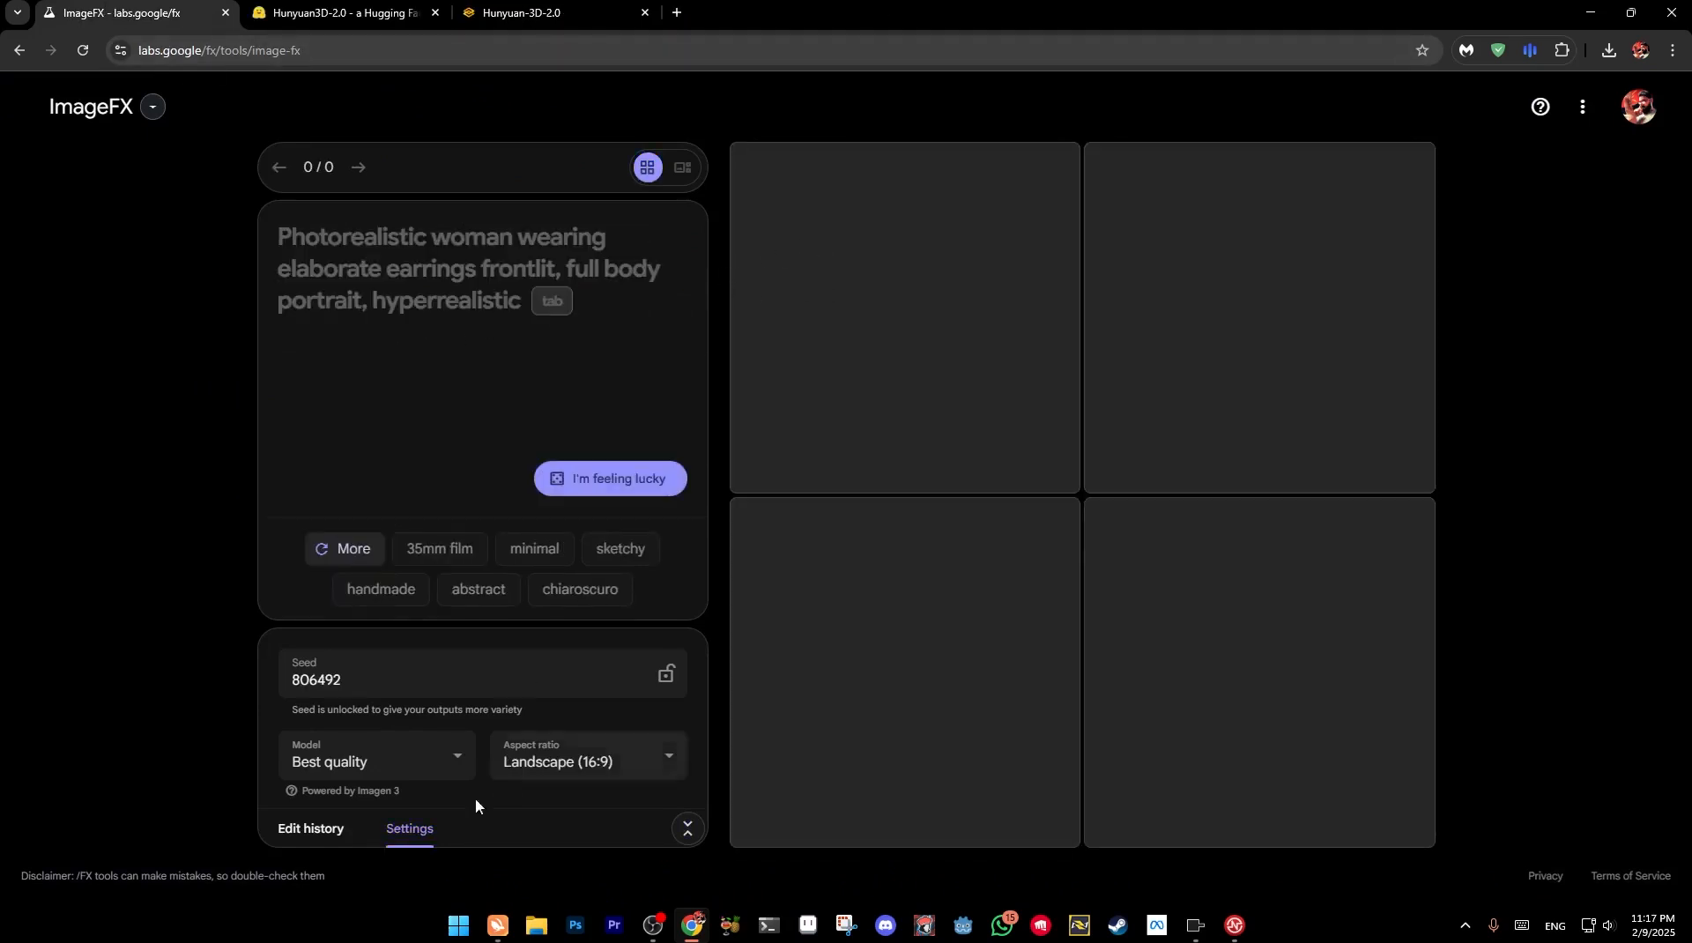
left_click(518, 806)
left_click(617, 763)
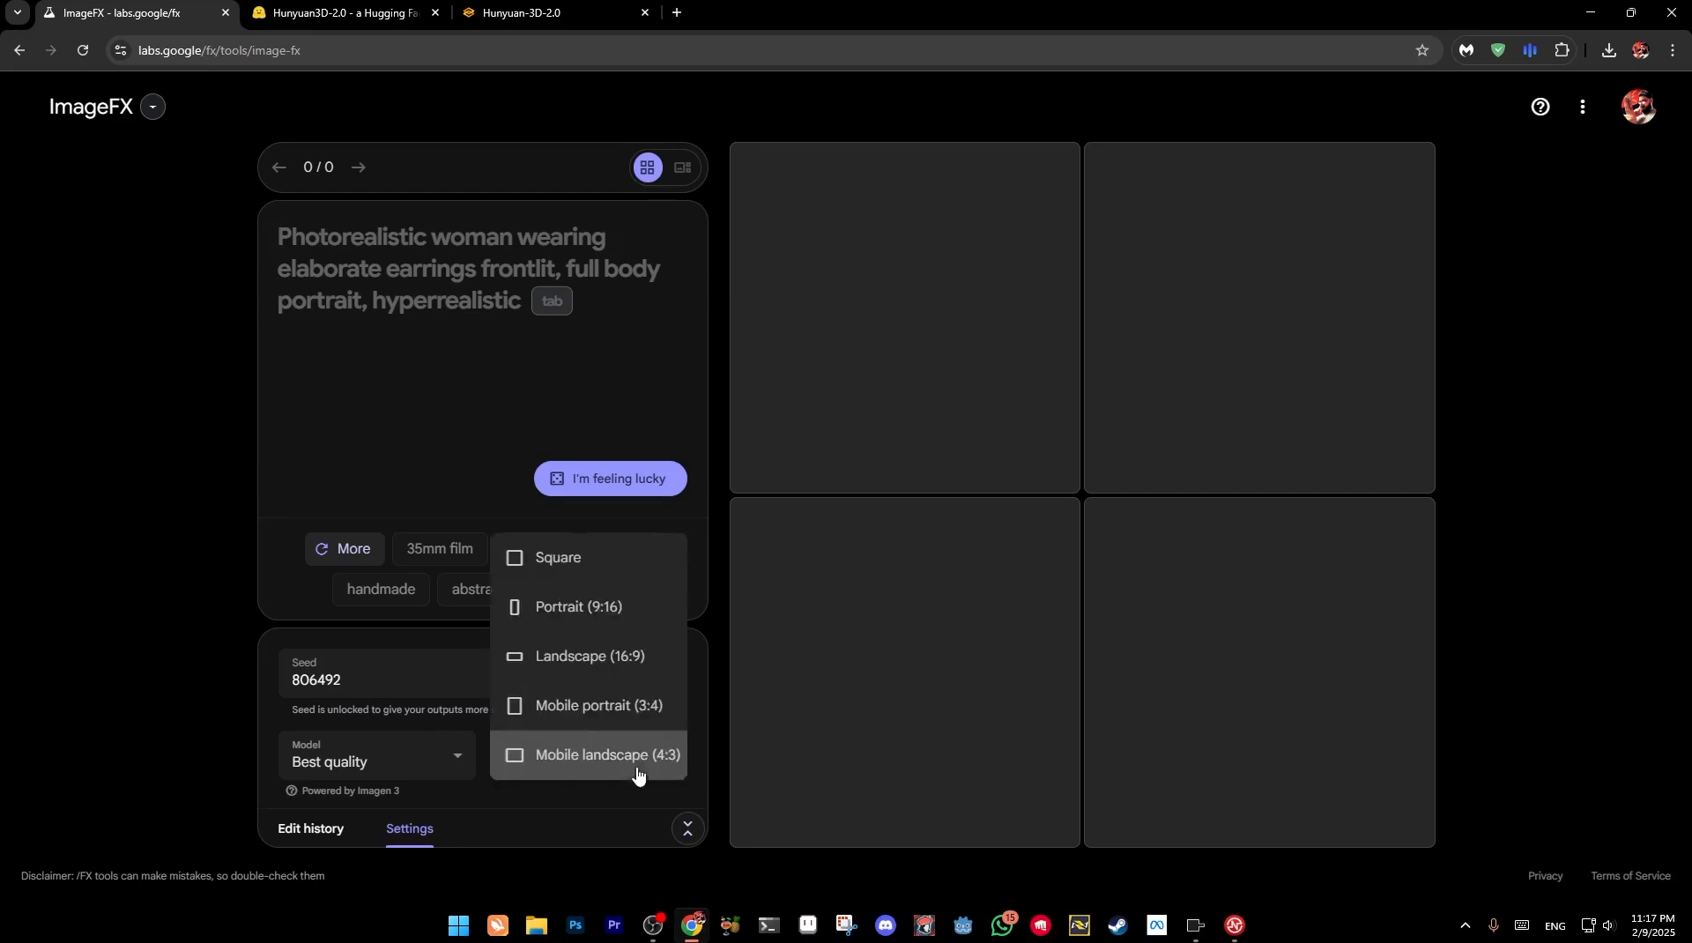
left_click(582, 564)
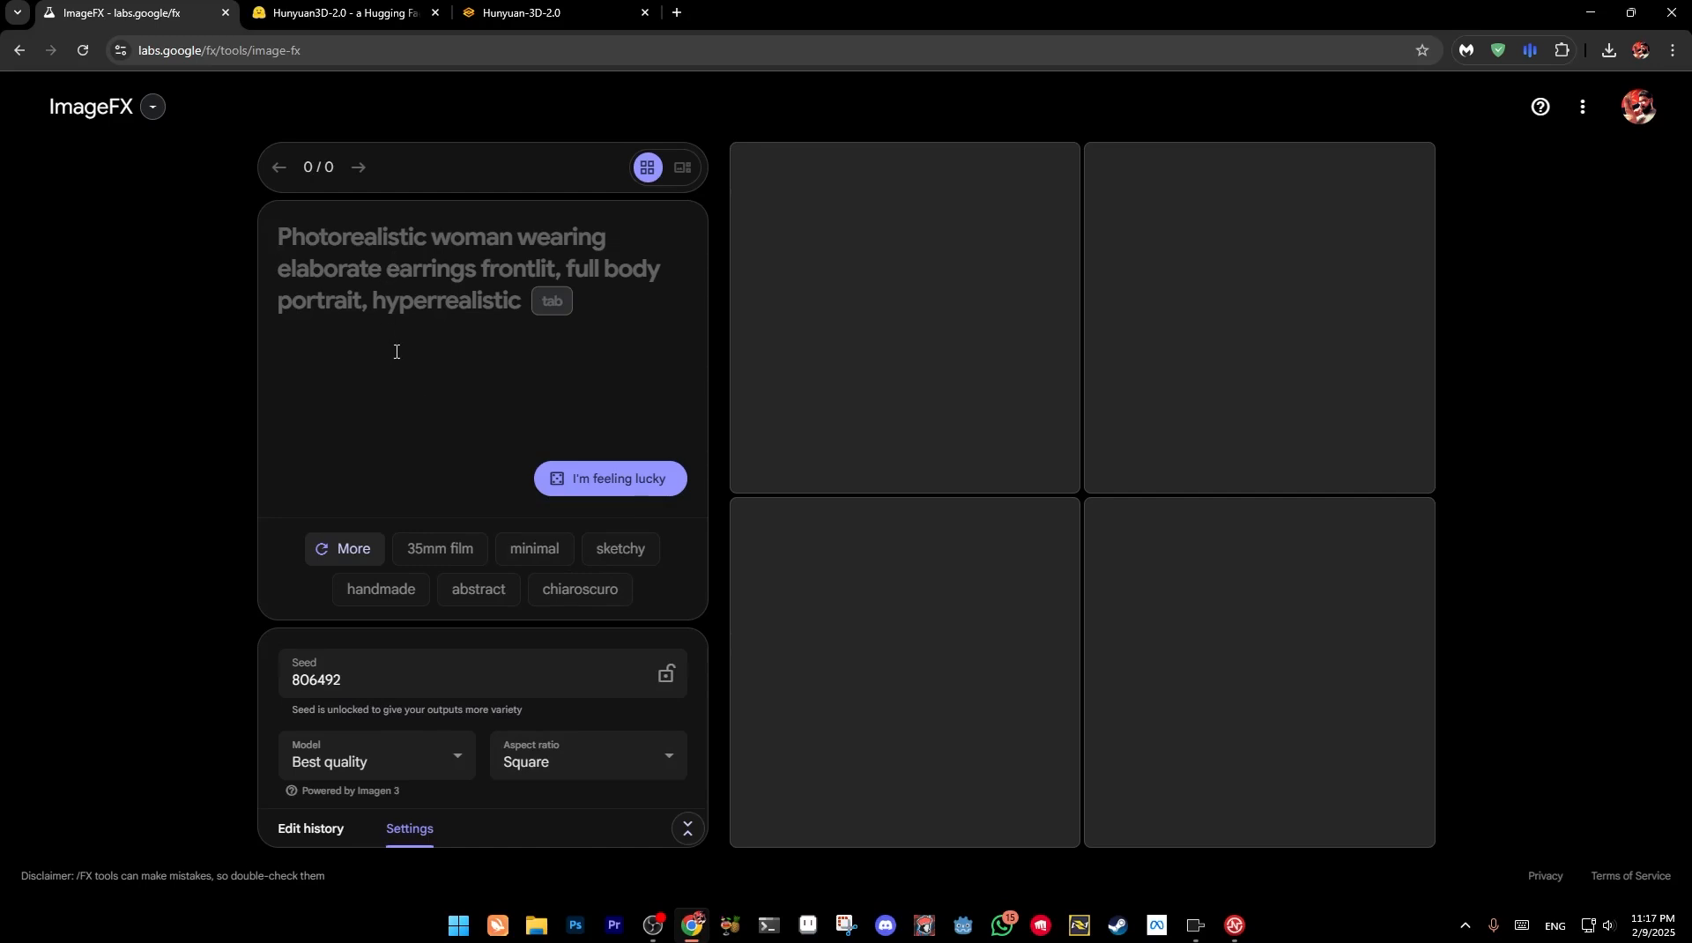
Write the image prompt template "3d model of a {}, white background" with empty braces for the subject
type("3d model ")
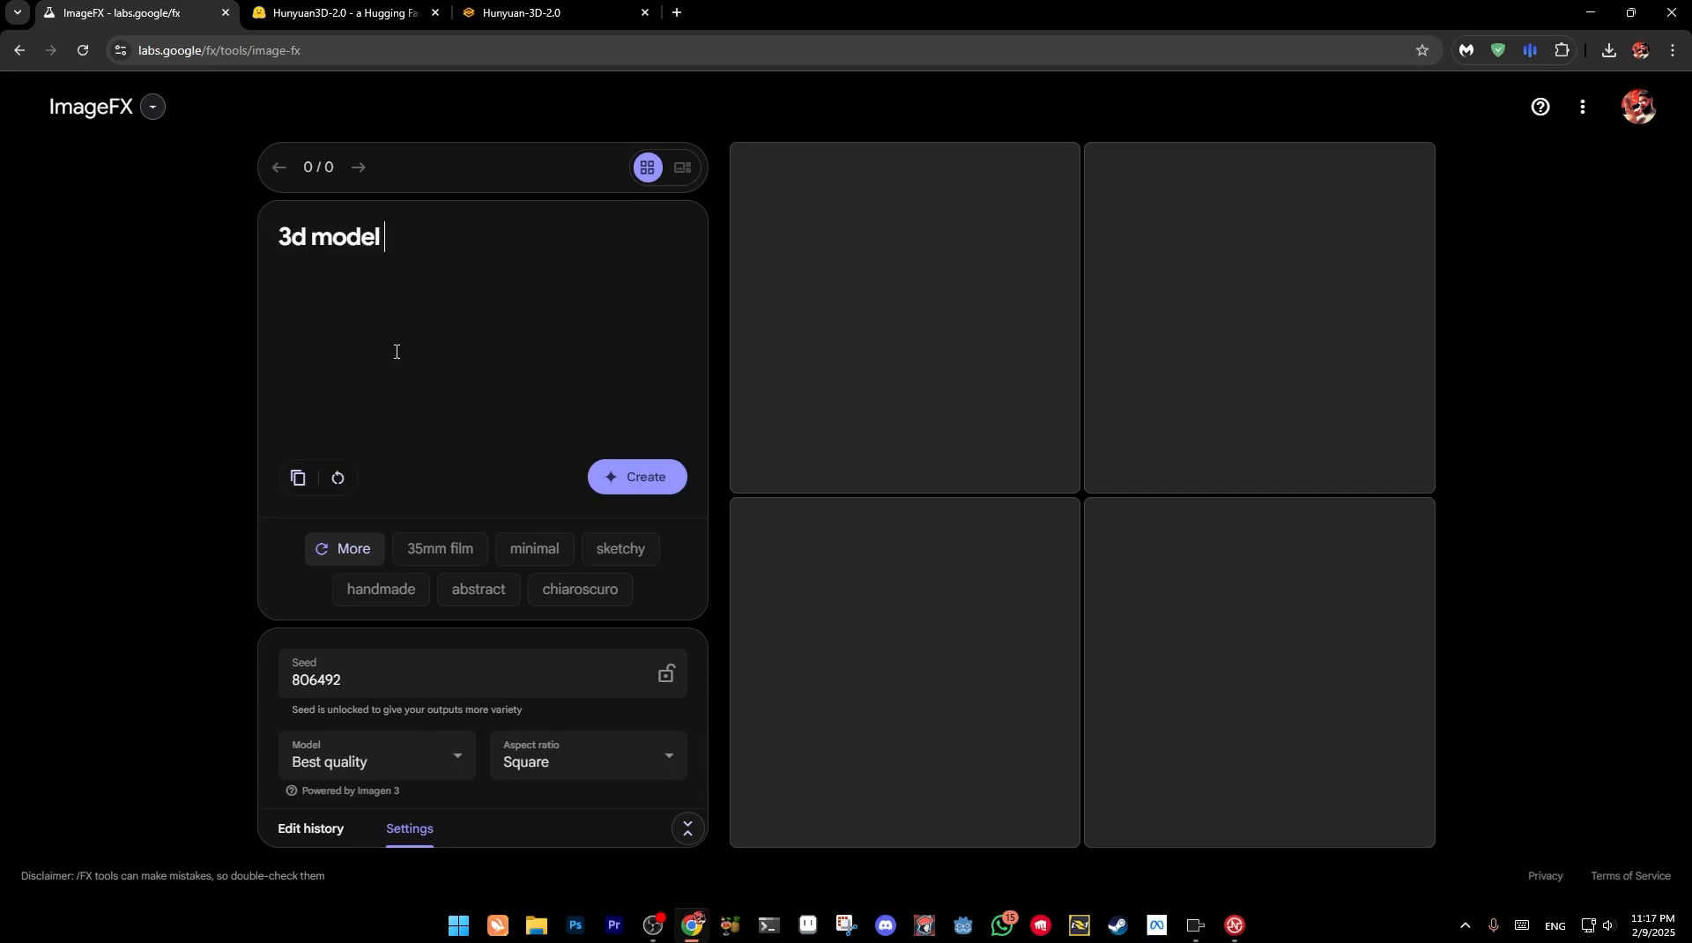
type("of a , white backg")
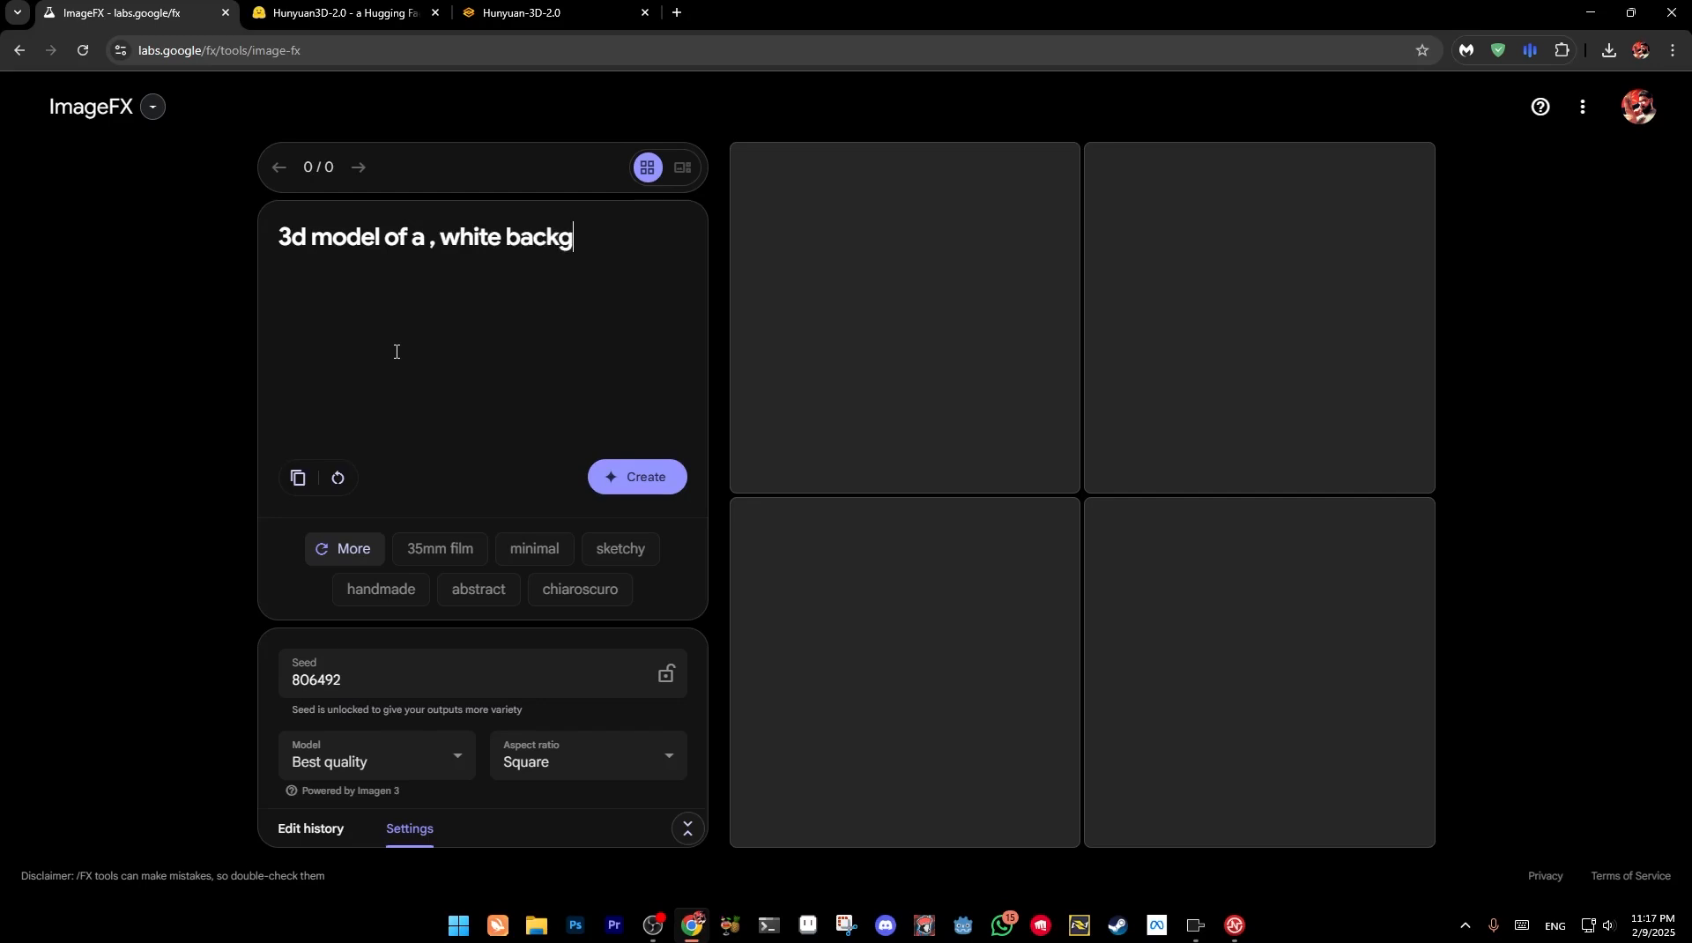
type("round")
left_click(430, 240)
type("{}")
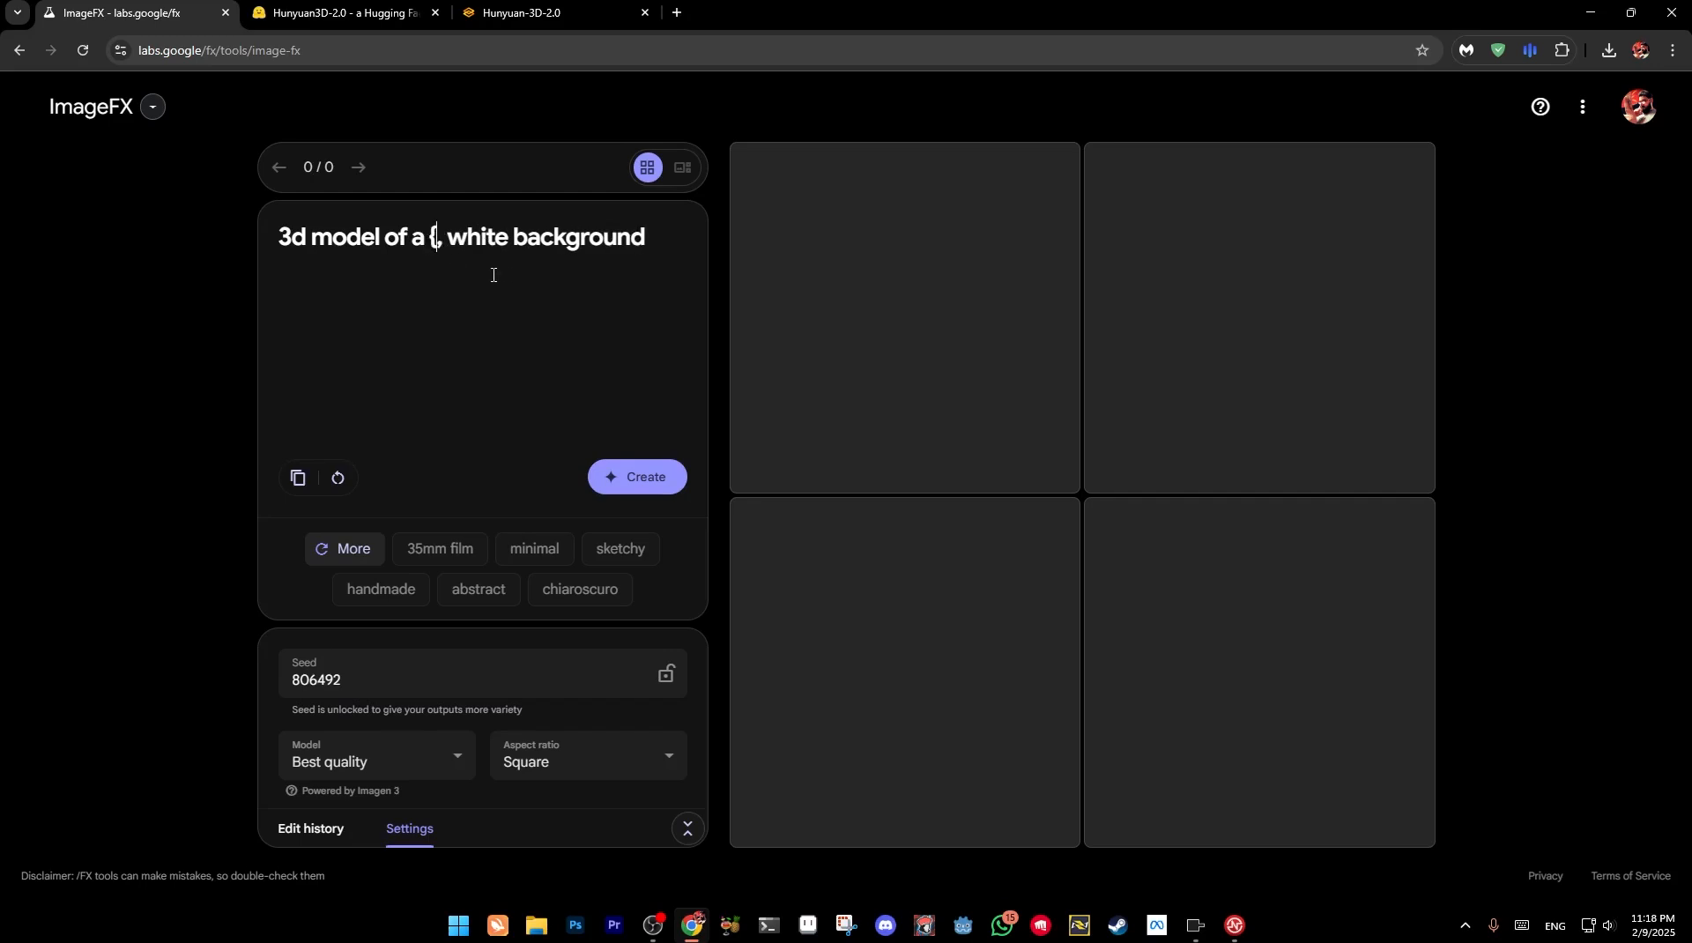
key("Left")
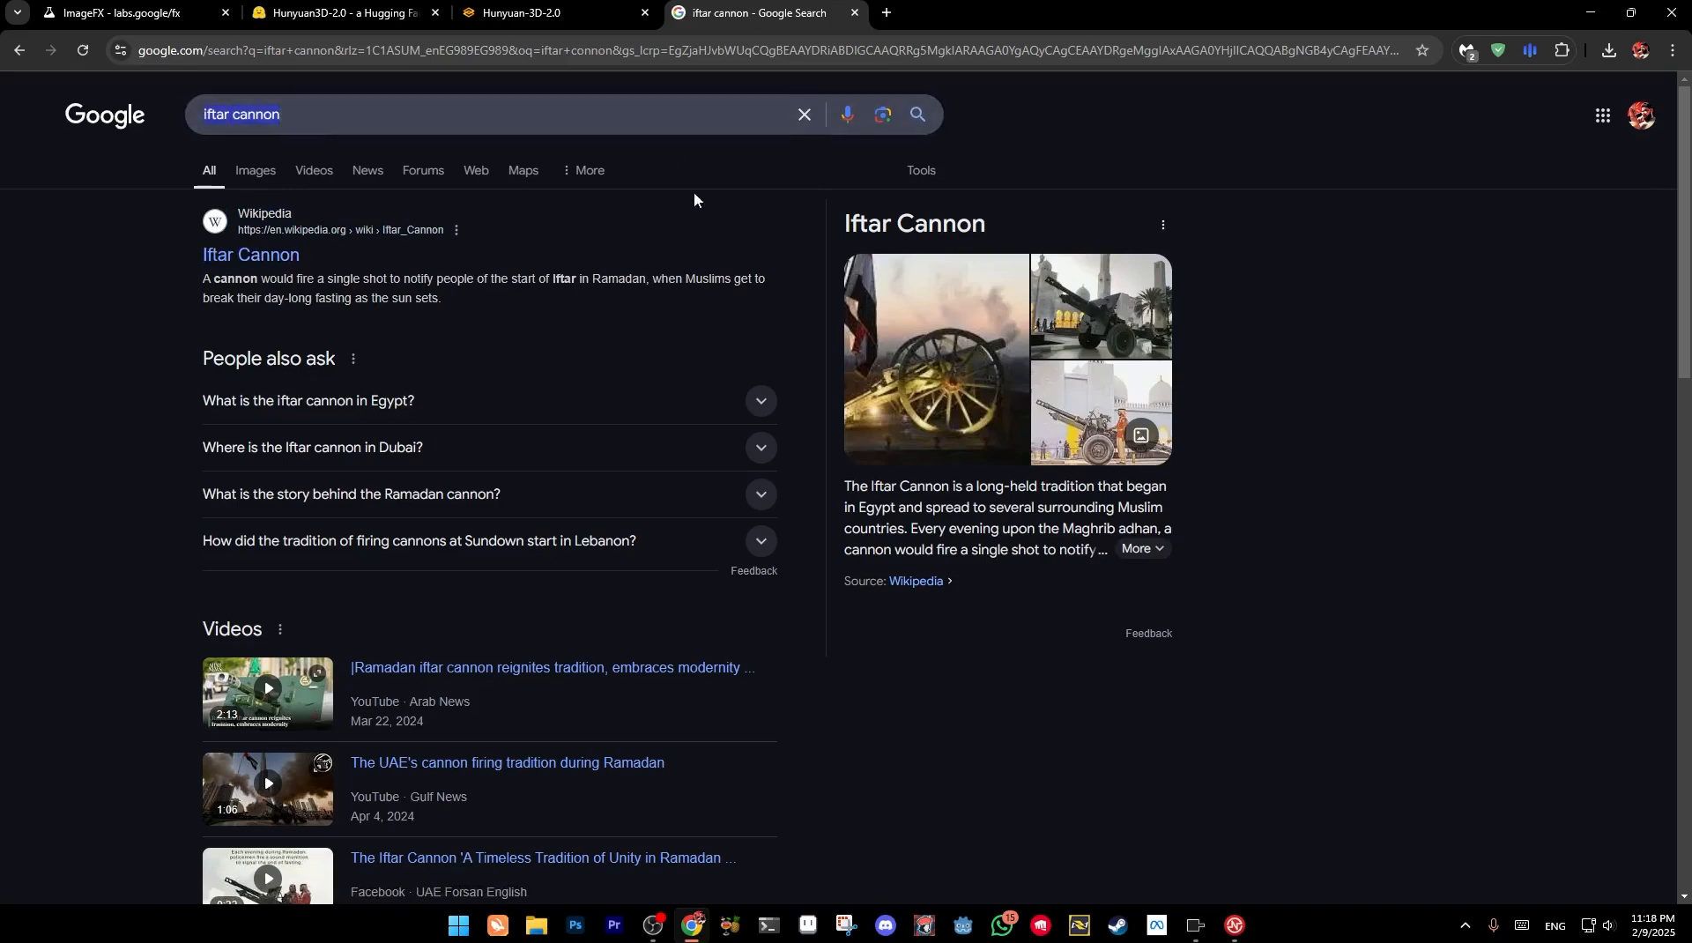
Copy "Iftar Cannon" from the Google results and replace the braces in the ImageFX prompt with it
triple_click(917, 222)
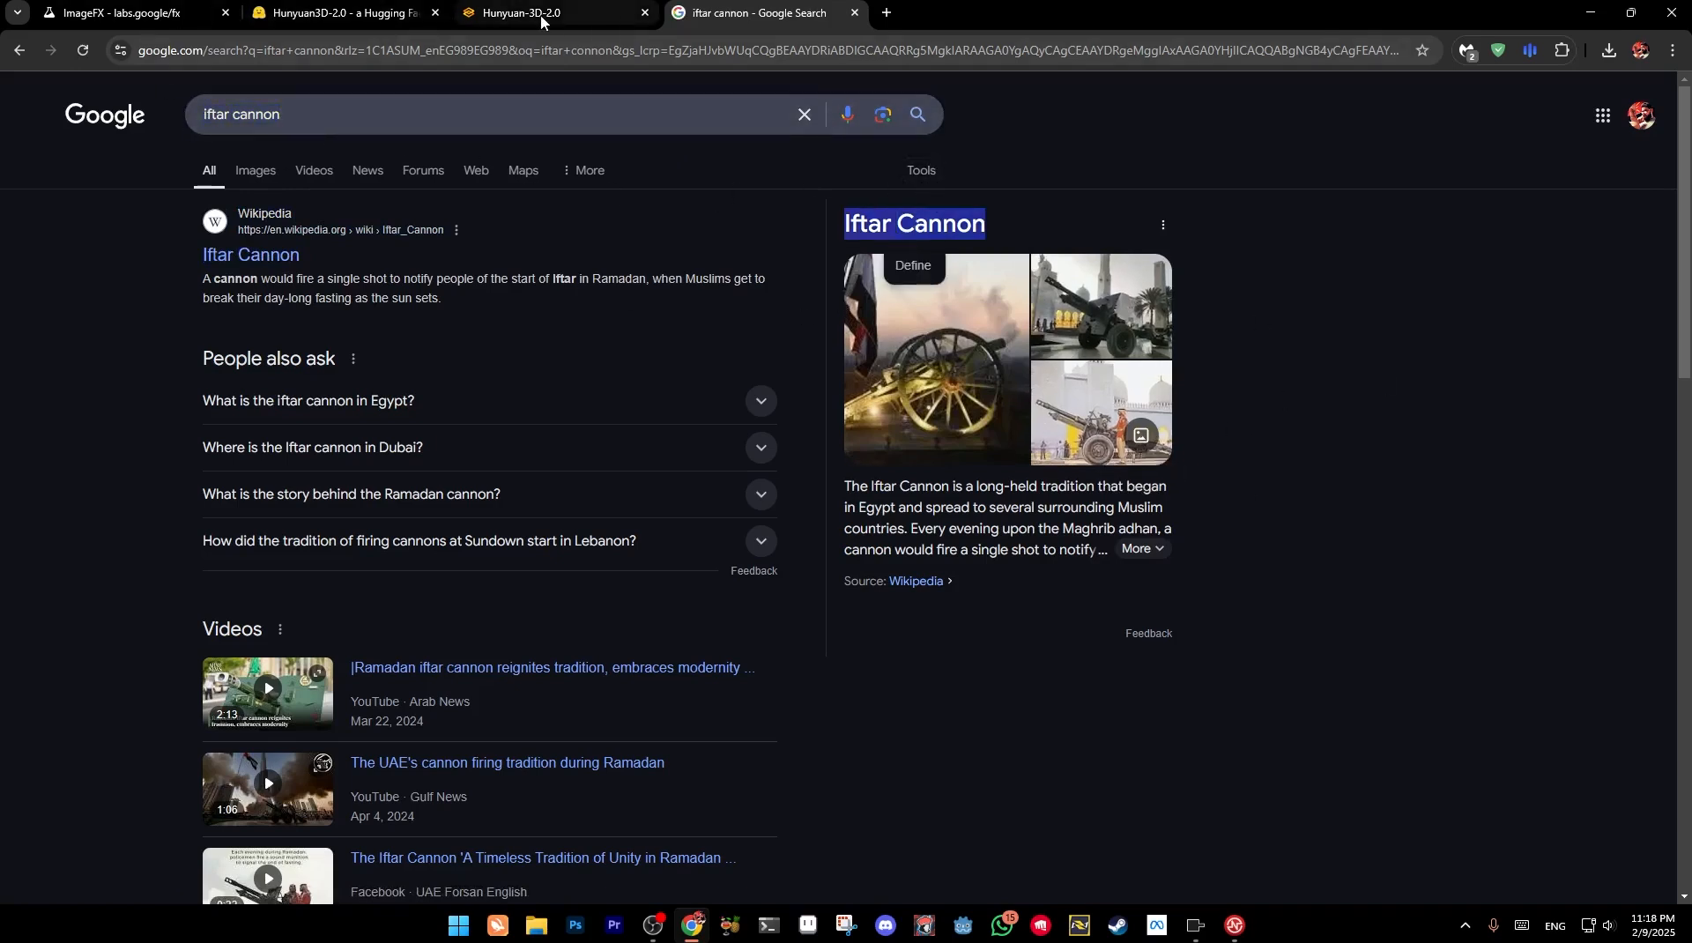
left_click(446, 25)
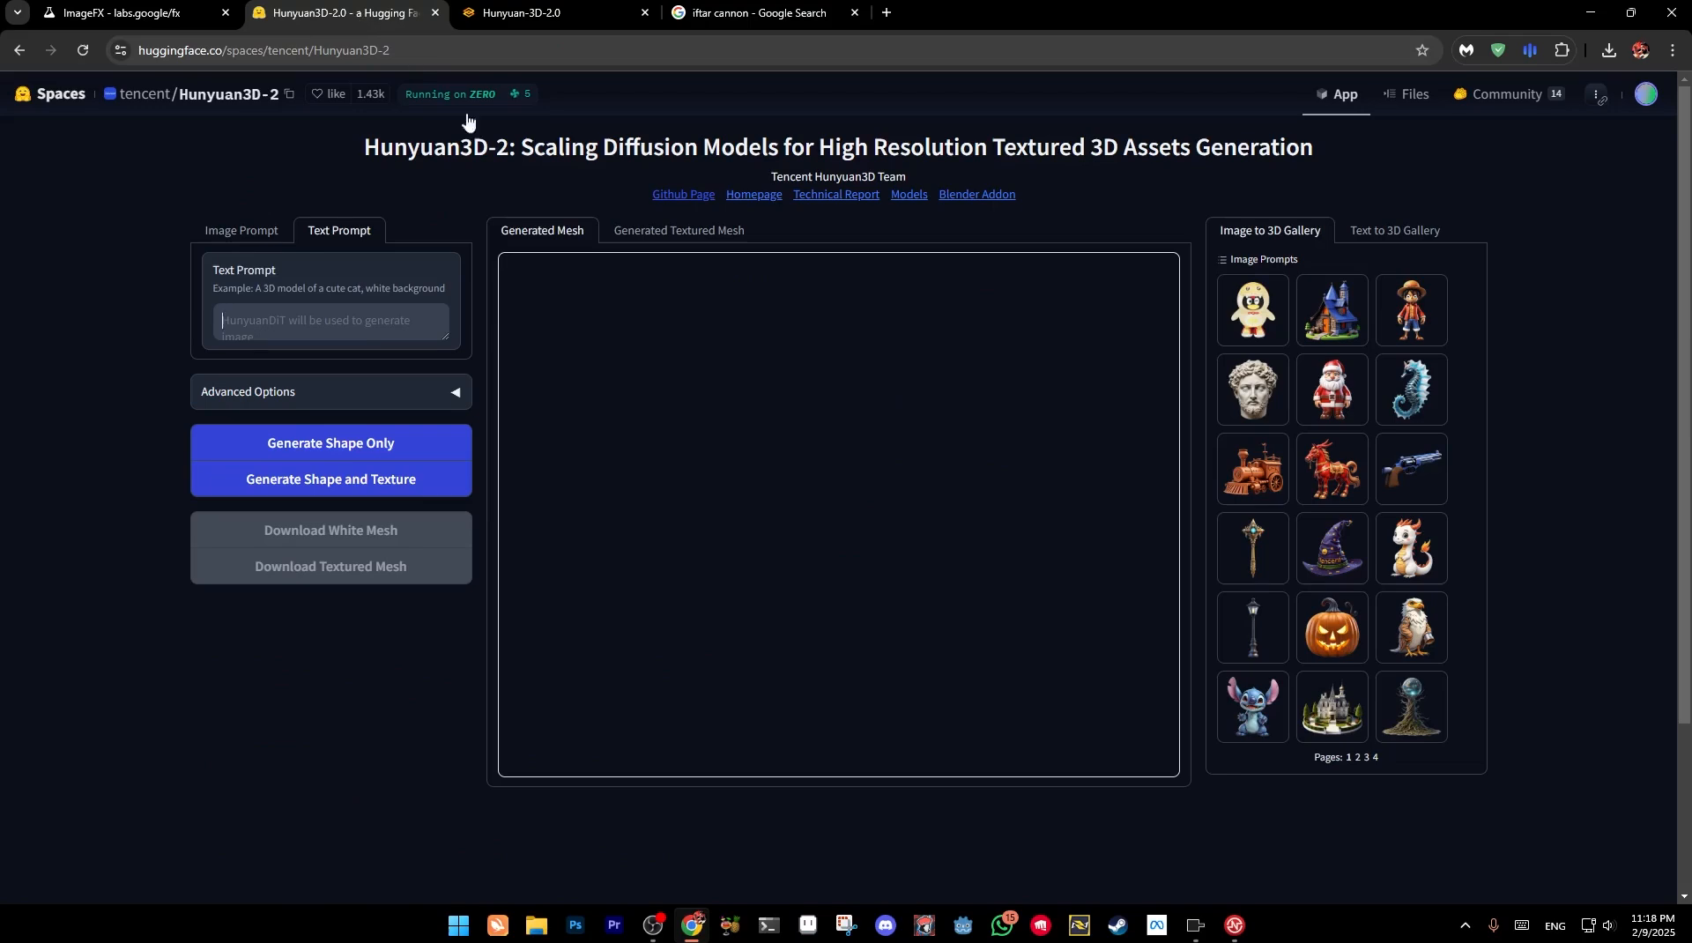
left_click(471, 9)
left_click(132, 13)
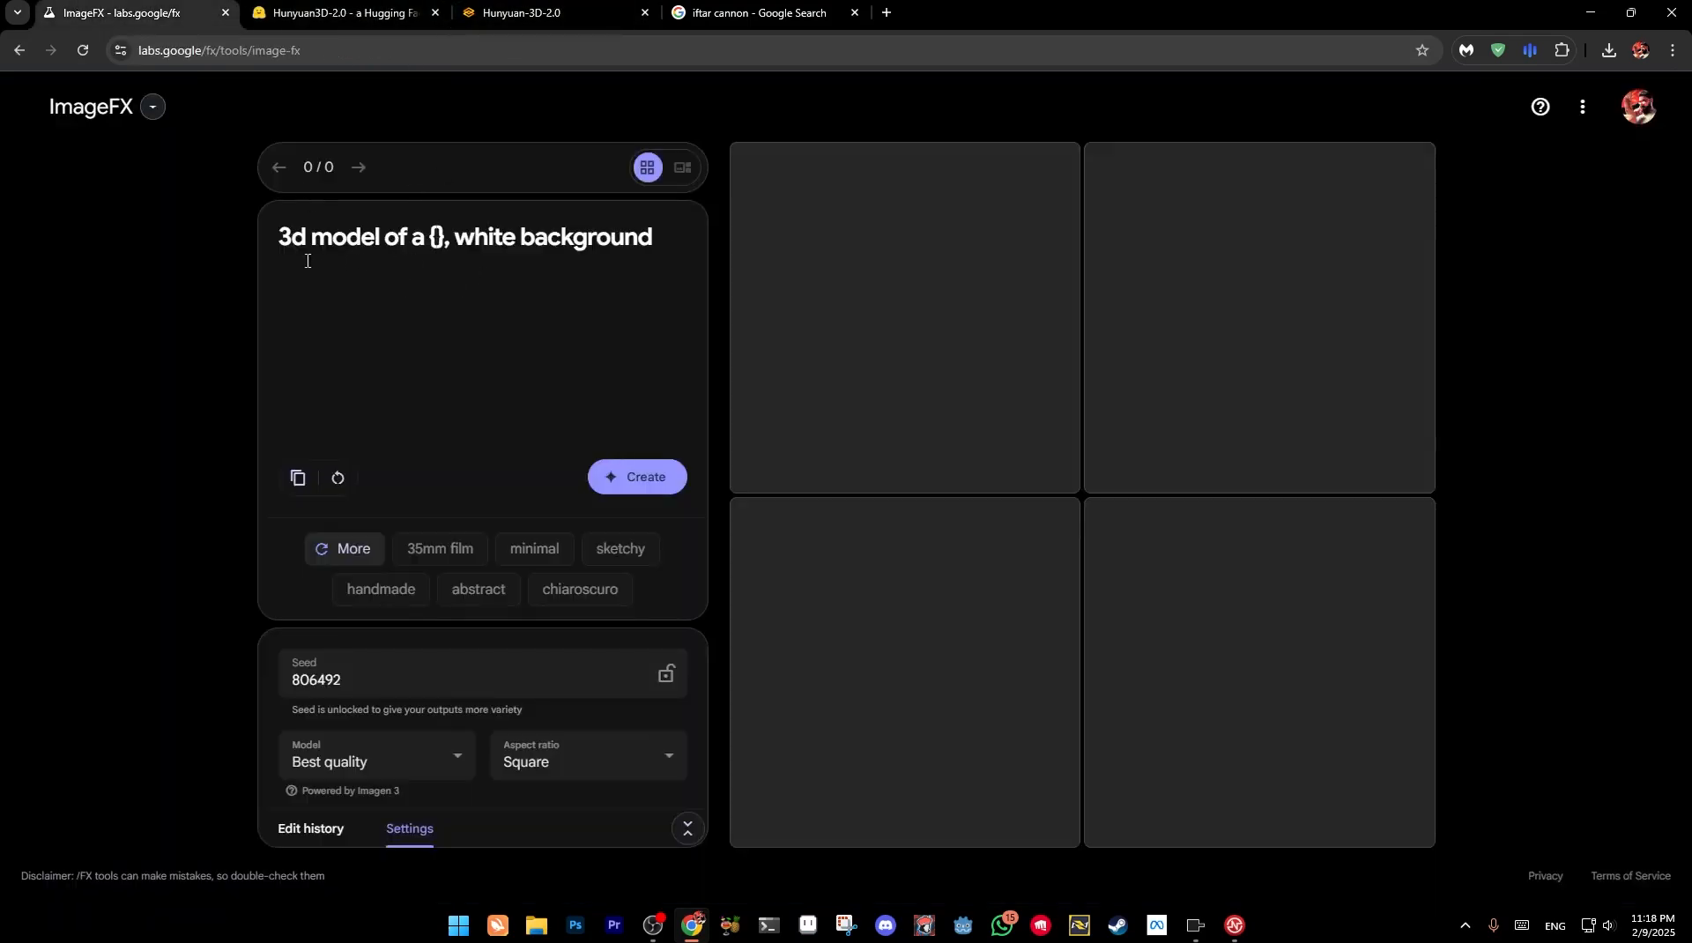
double_click(433, 236)
type("iftar Cannon")
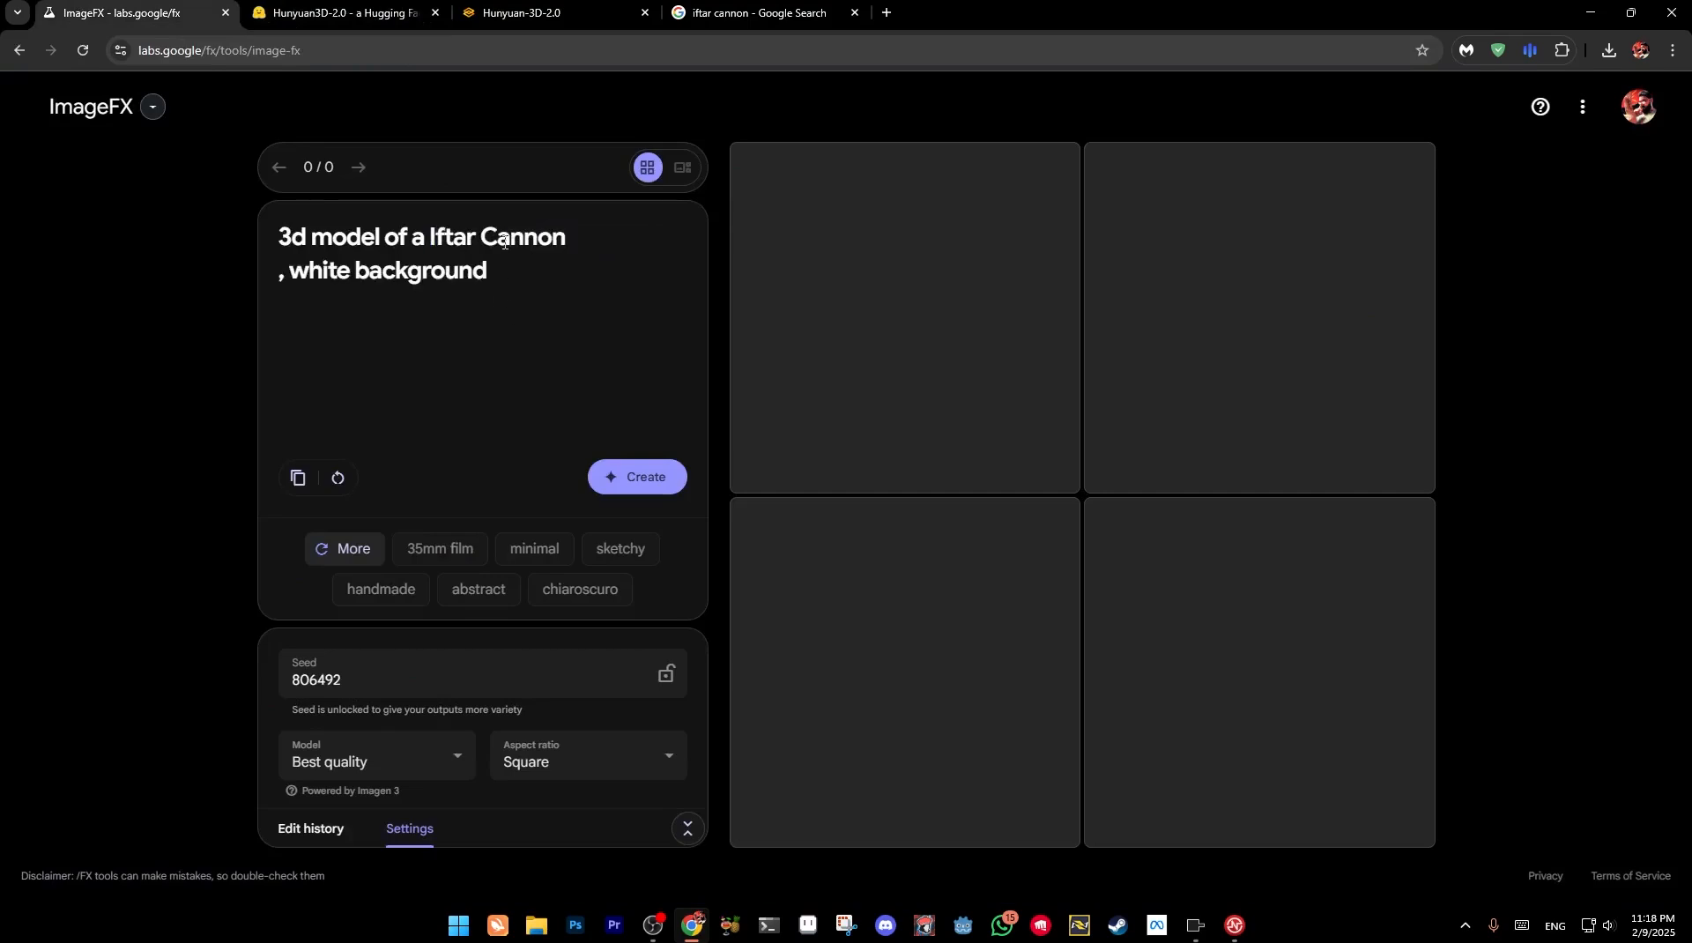
Add "ramadan" before "Iftar Cannon" in the prompt and create the images
left_click(434, 227)
type("ramada")
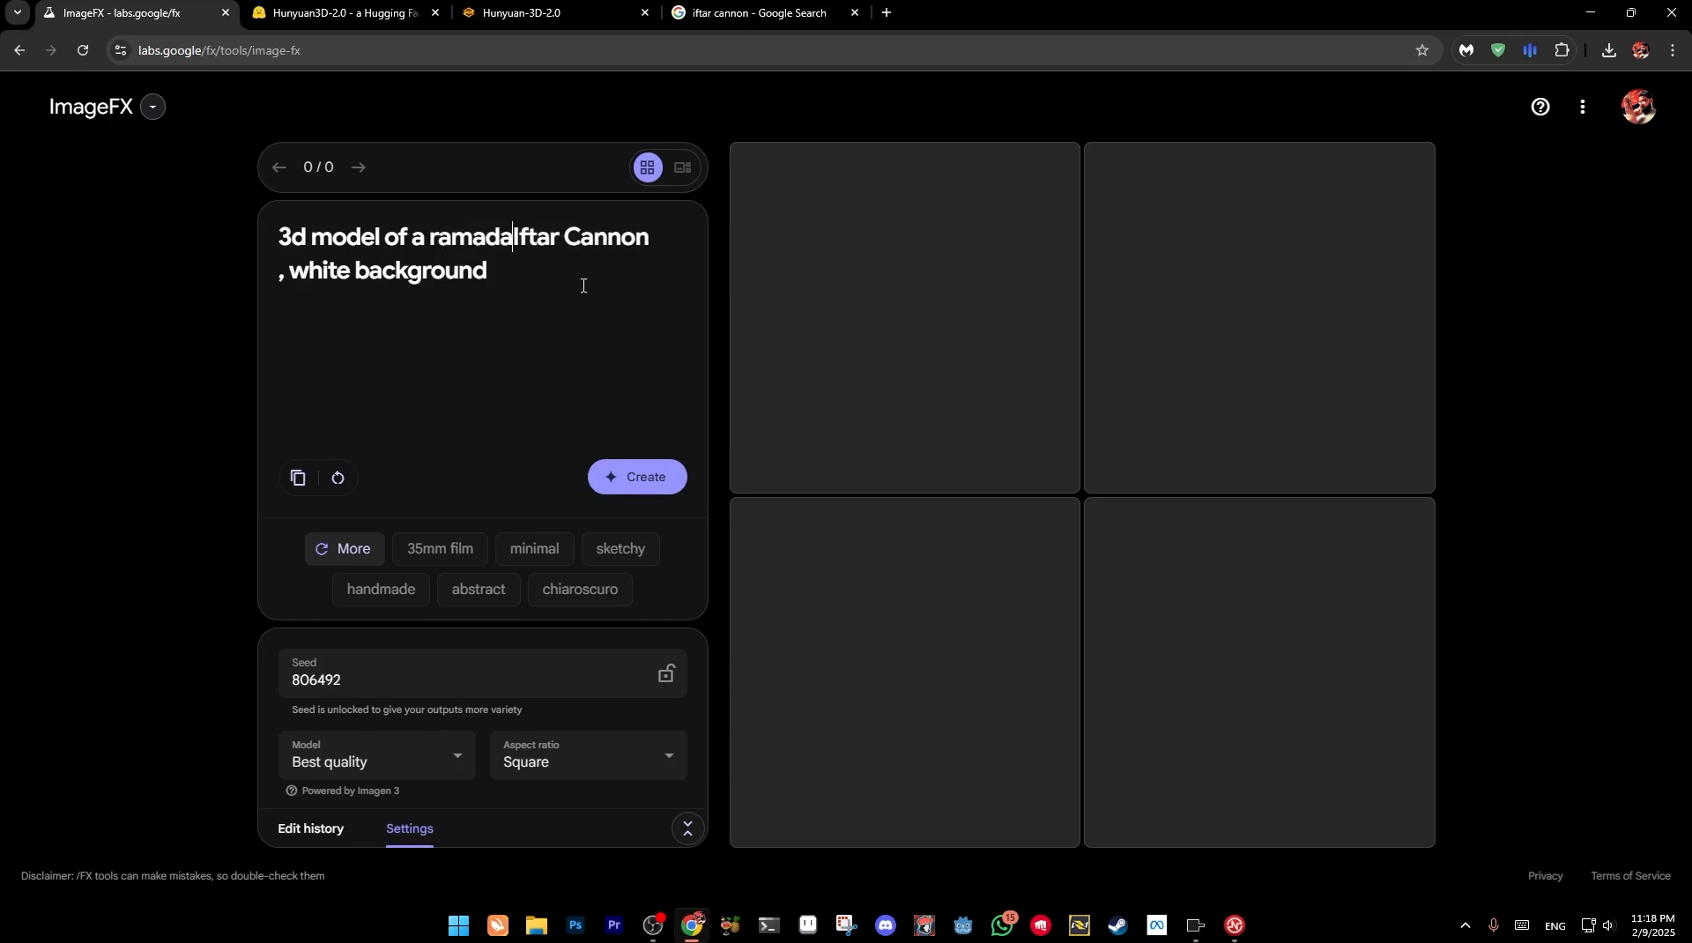
type("n")
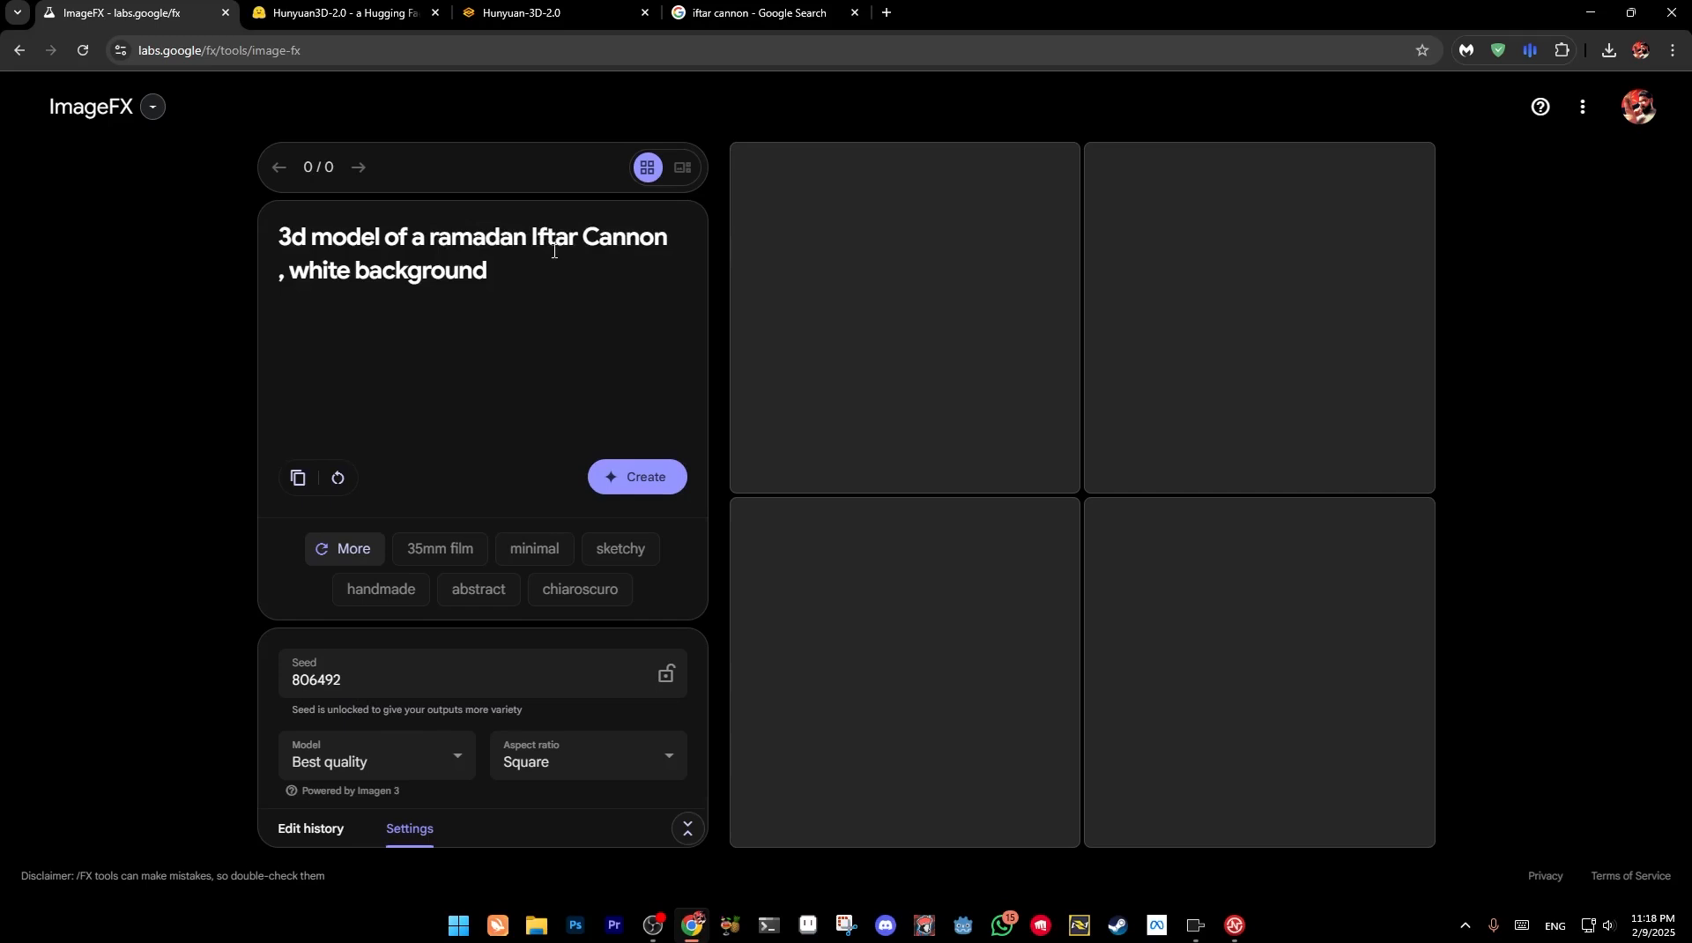
left_click(666, 478)
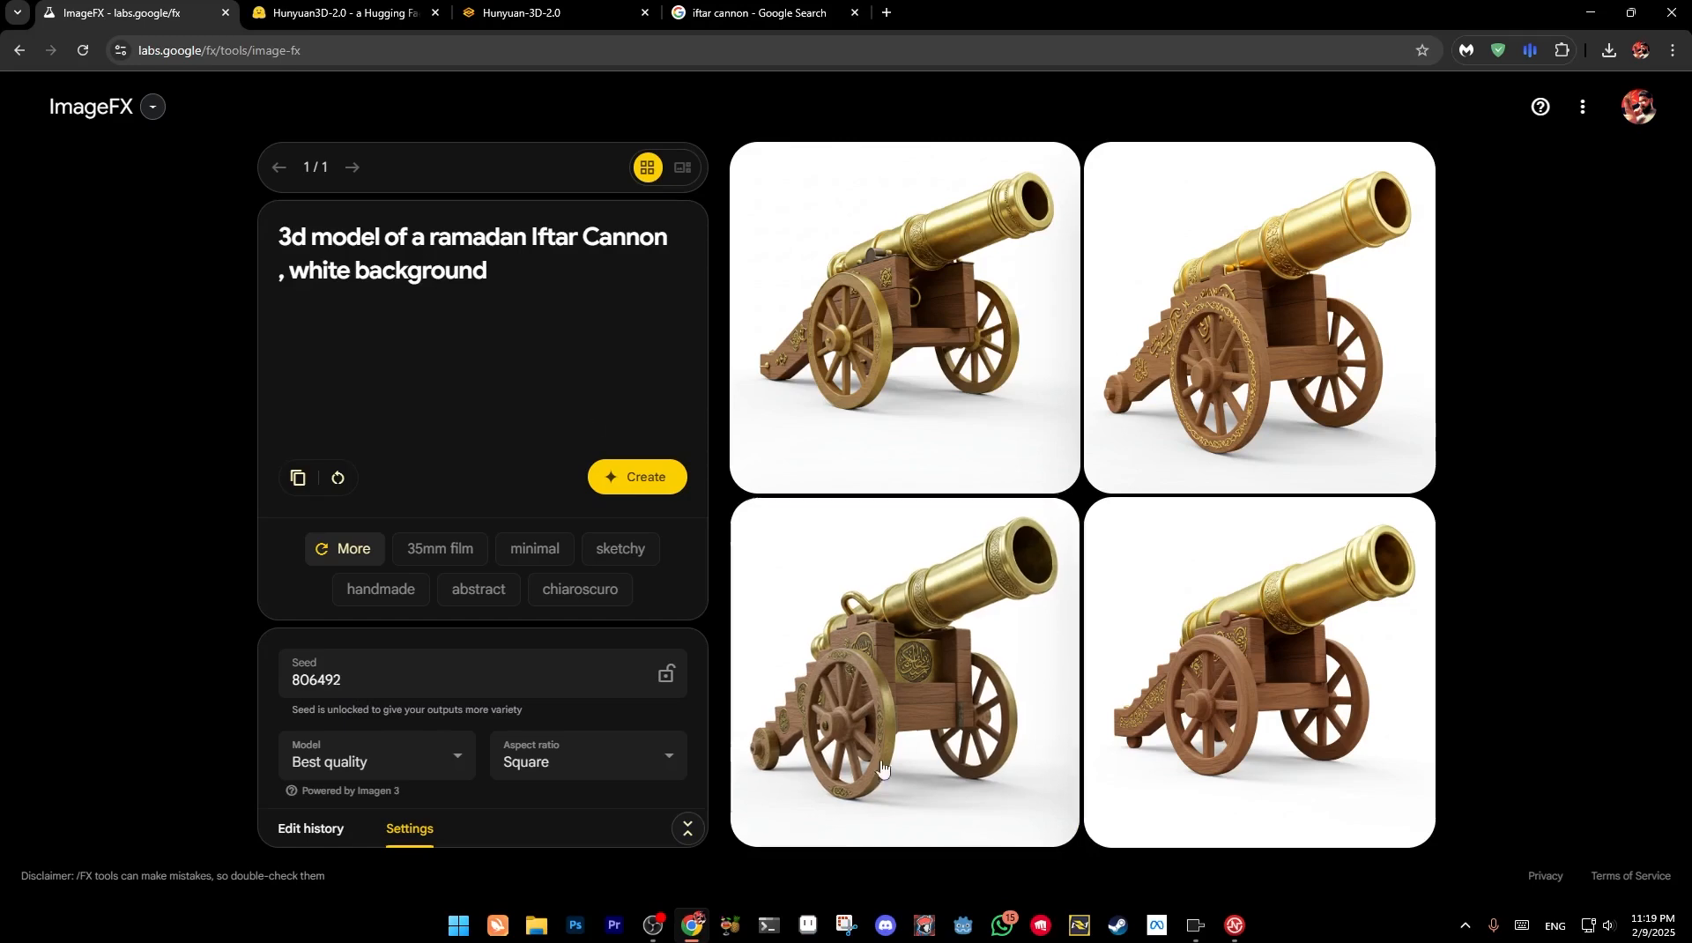
Compare the generated cannon images and download the fourth one, in the second column of the second row
mouse_move(930, 771)
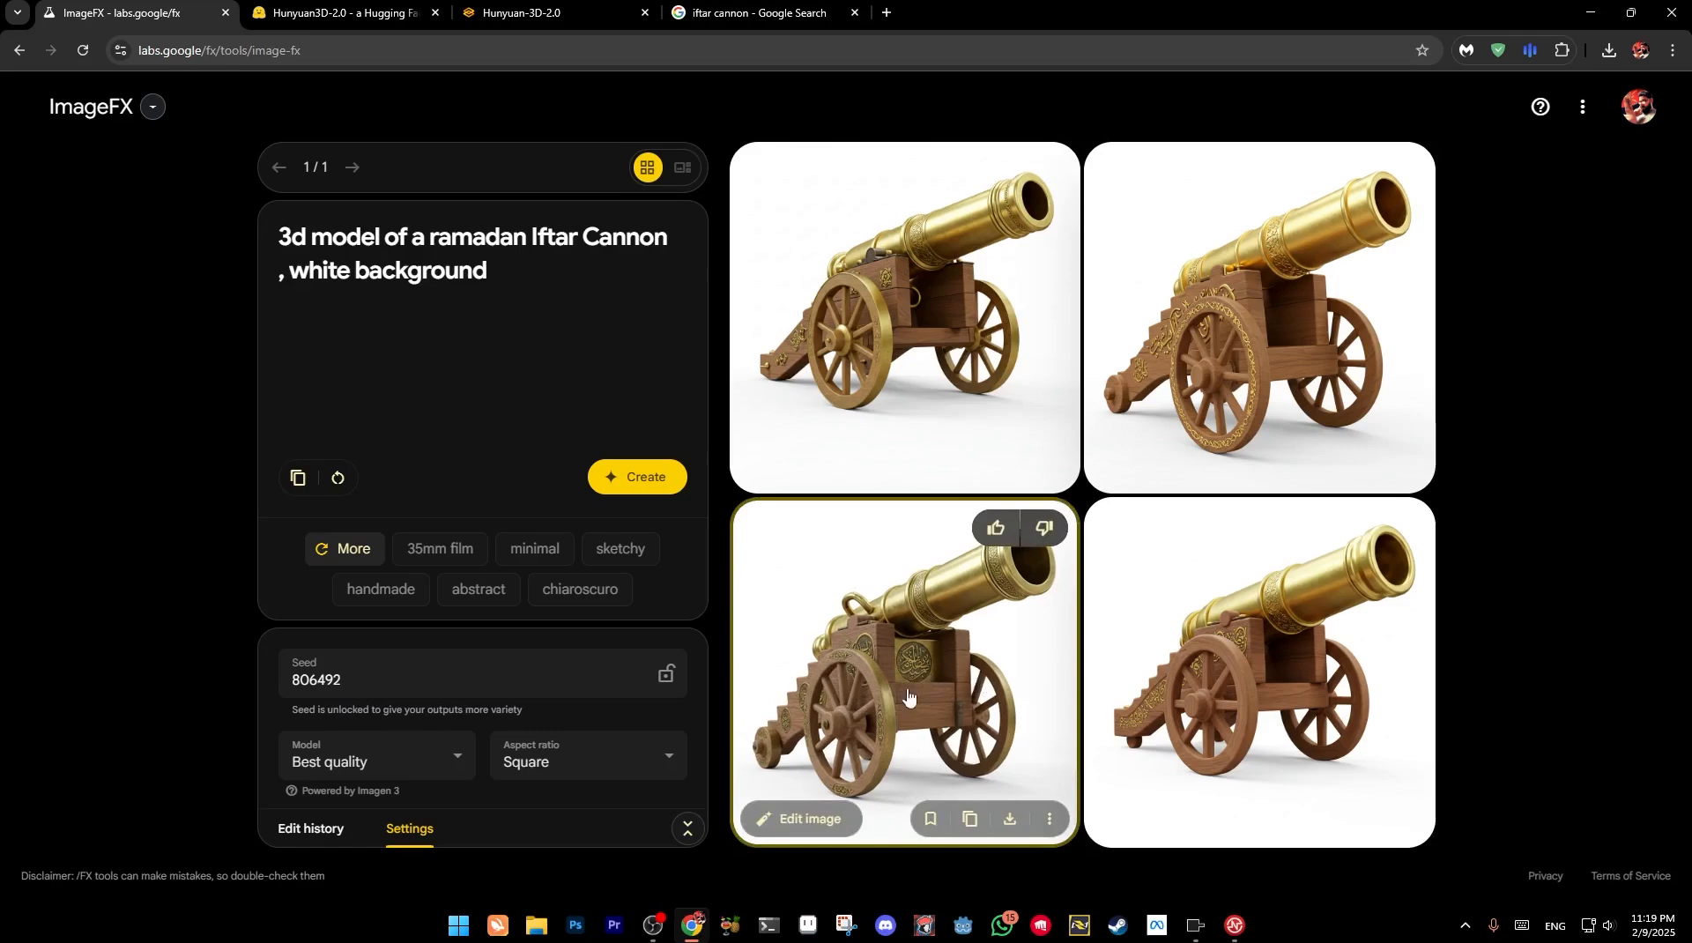
mouse_move(1388, 304)
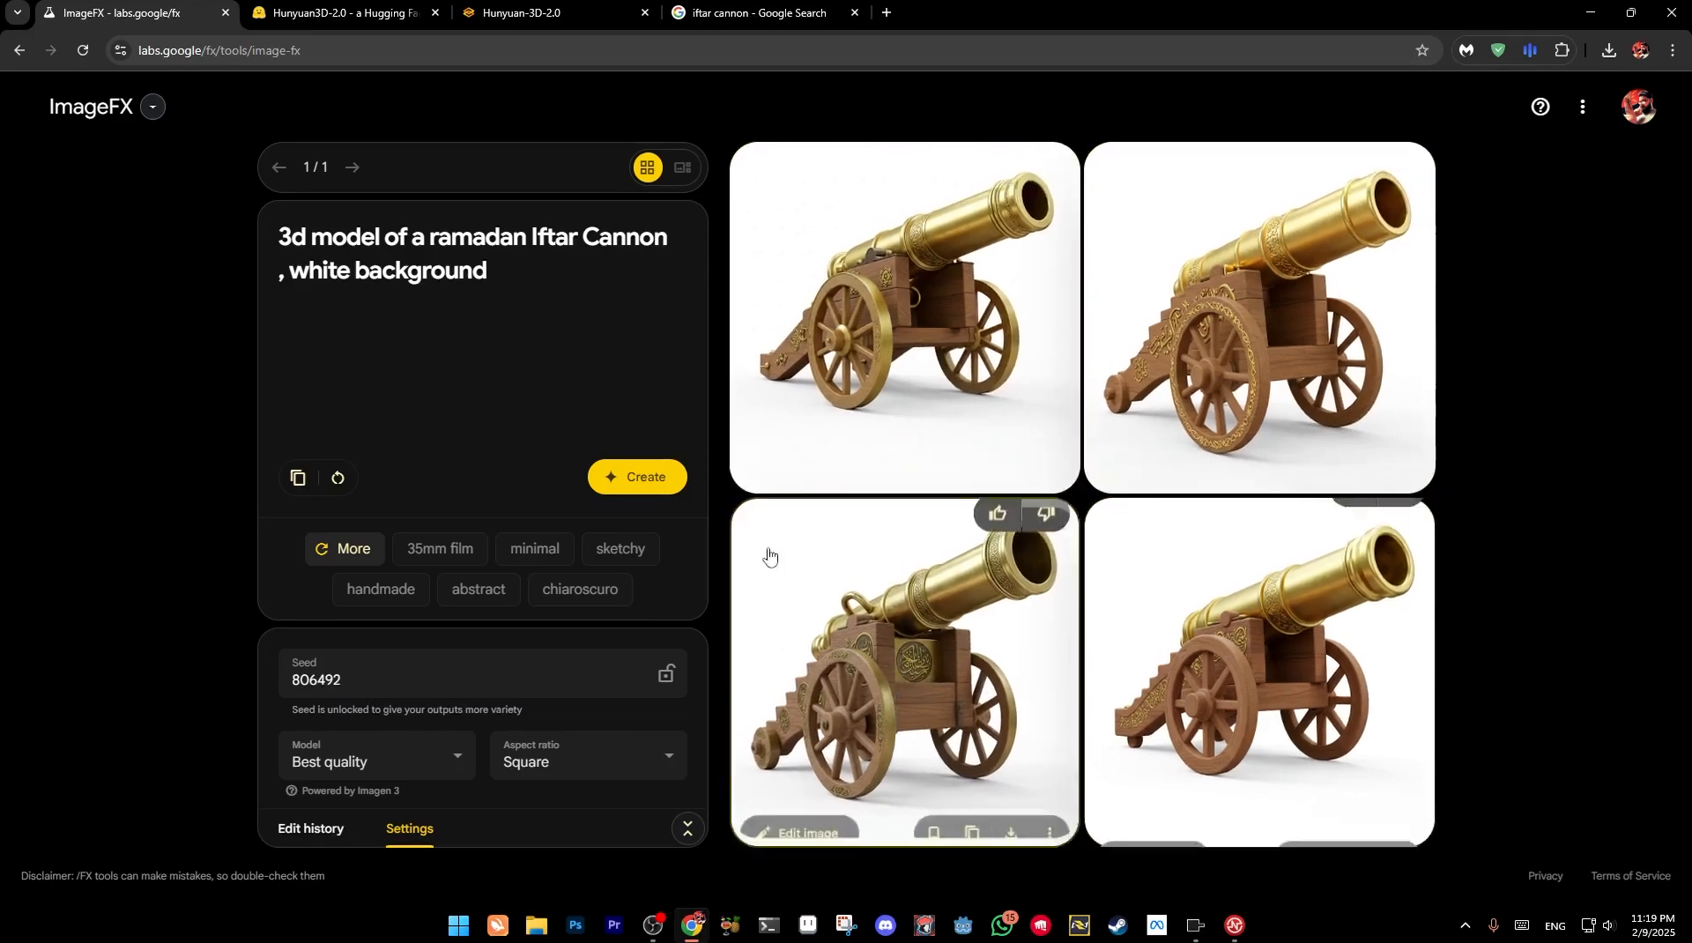
mouse_move(1401, 775)
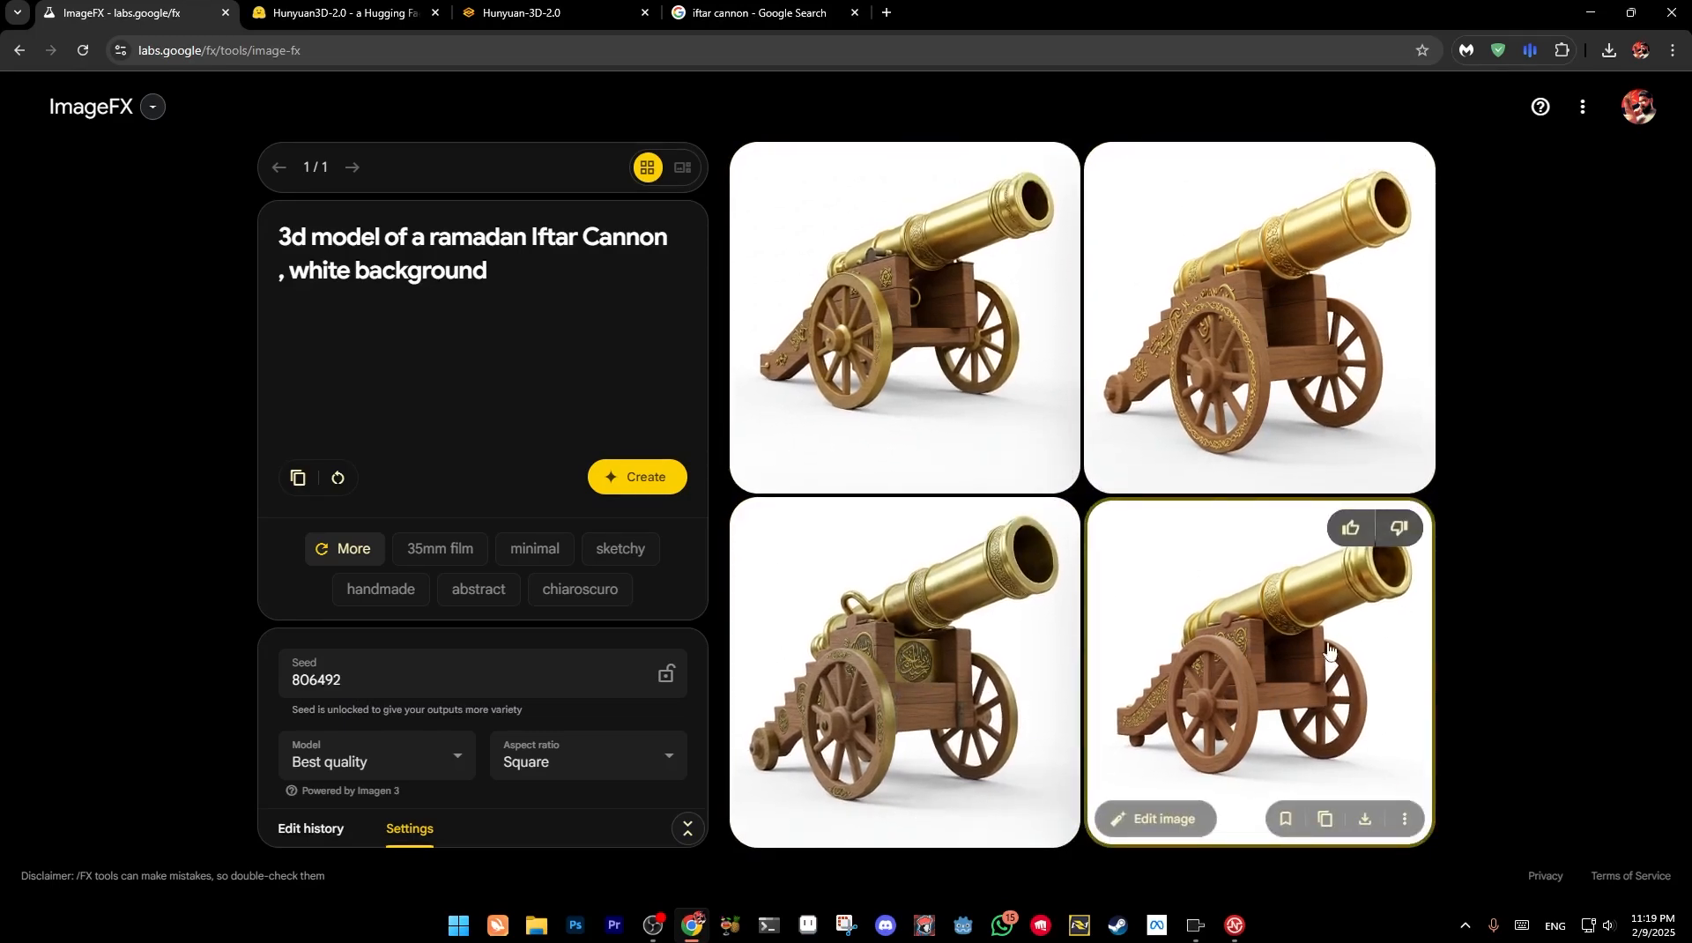
left_click(1367, 827)
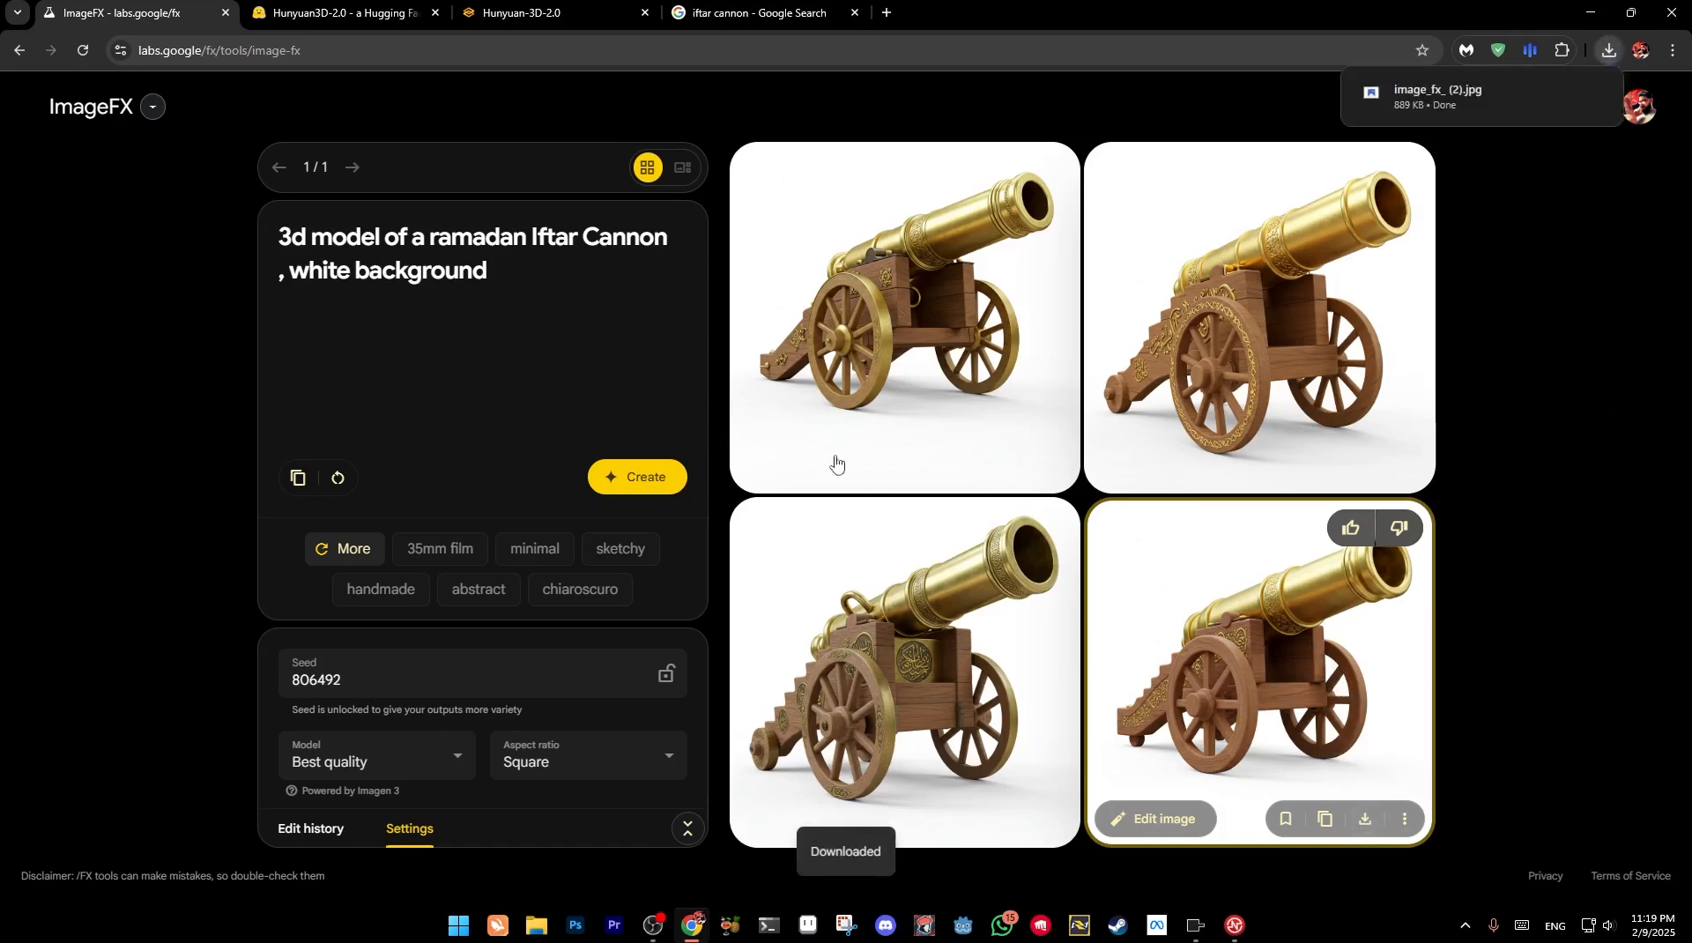
Load the downloaded cannon image as the image prompt in the online Hunyuan3D-2 demo on Hugging Face
left_click(374, 12)
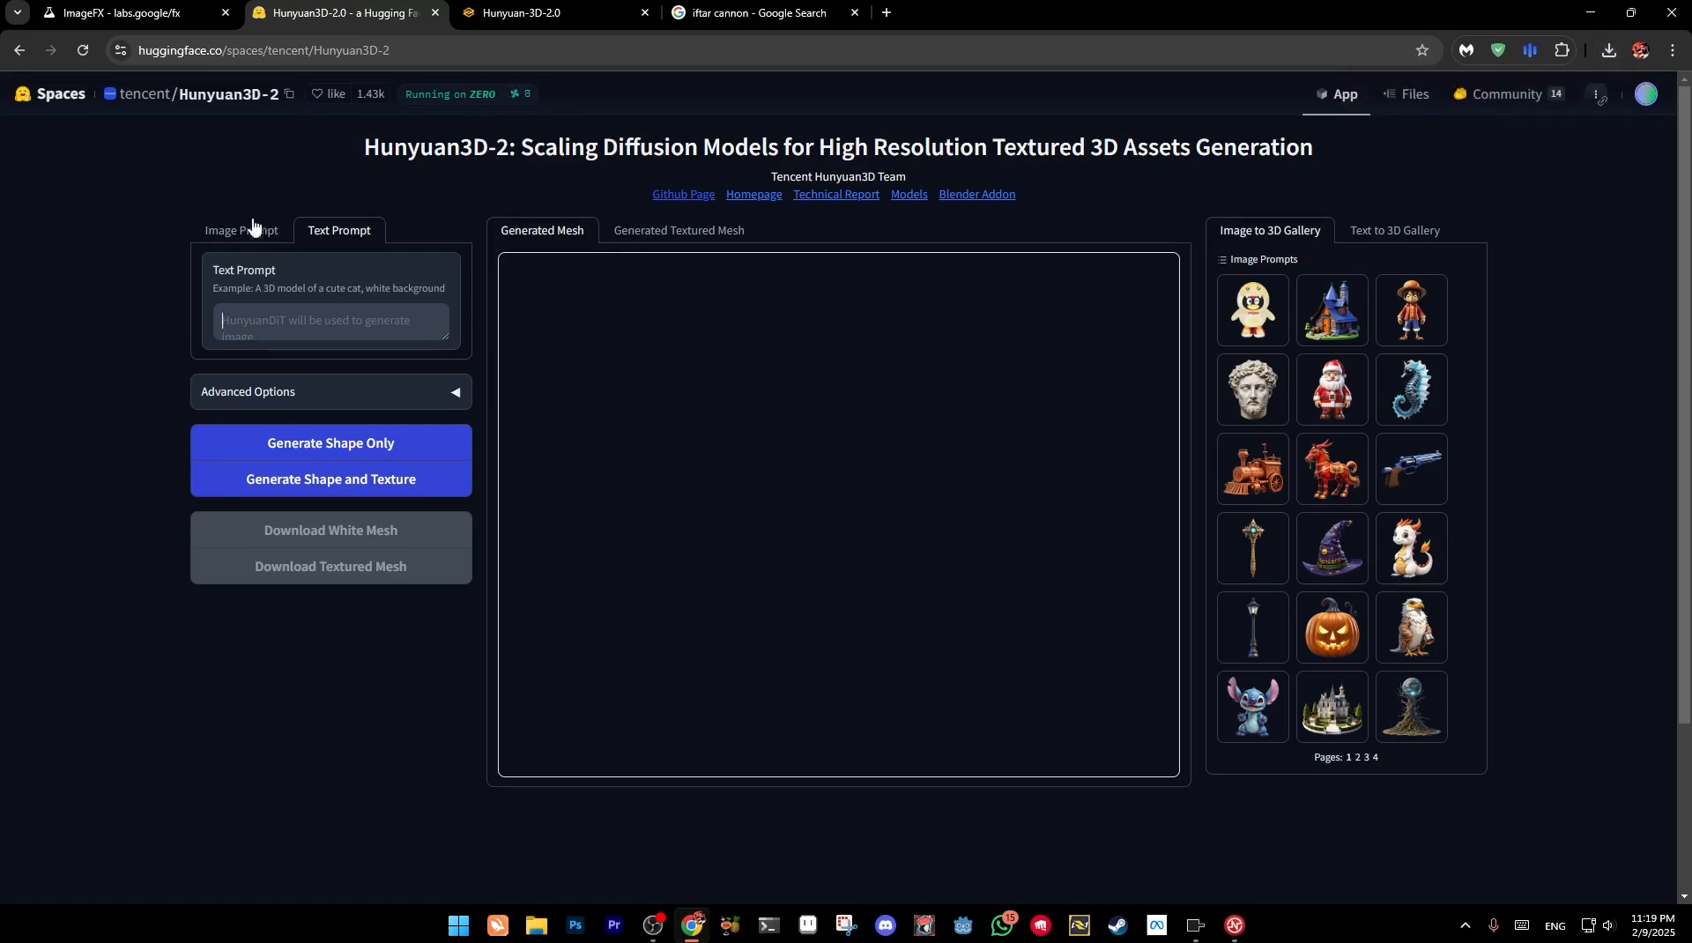
left_click(227, 231)
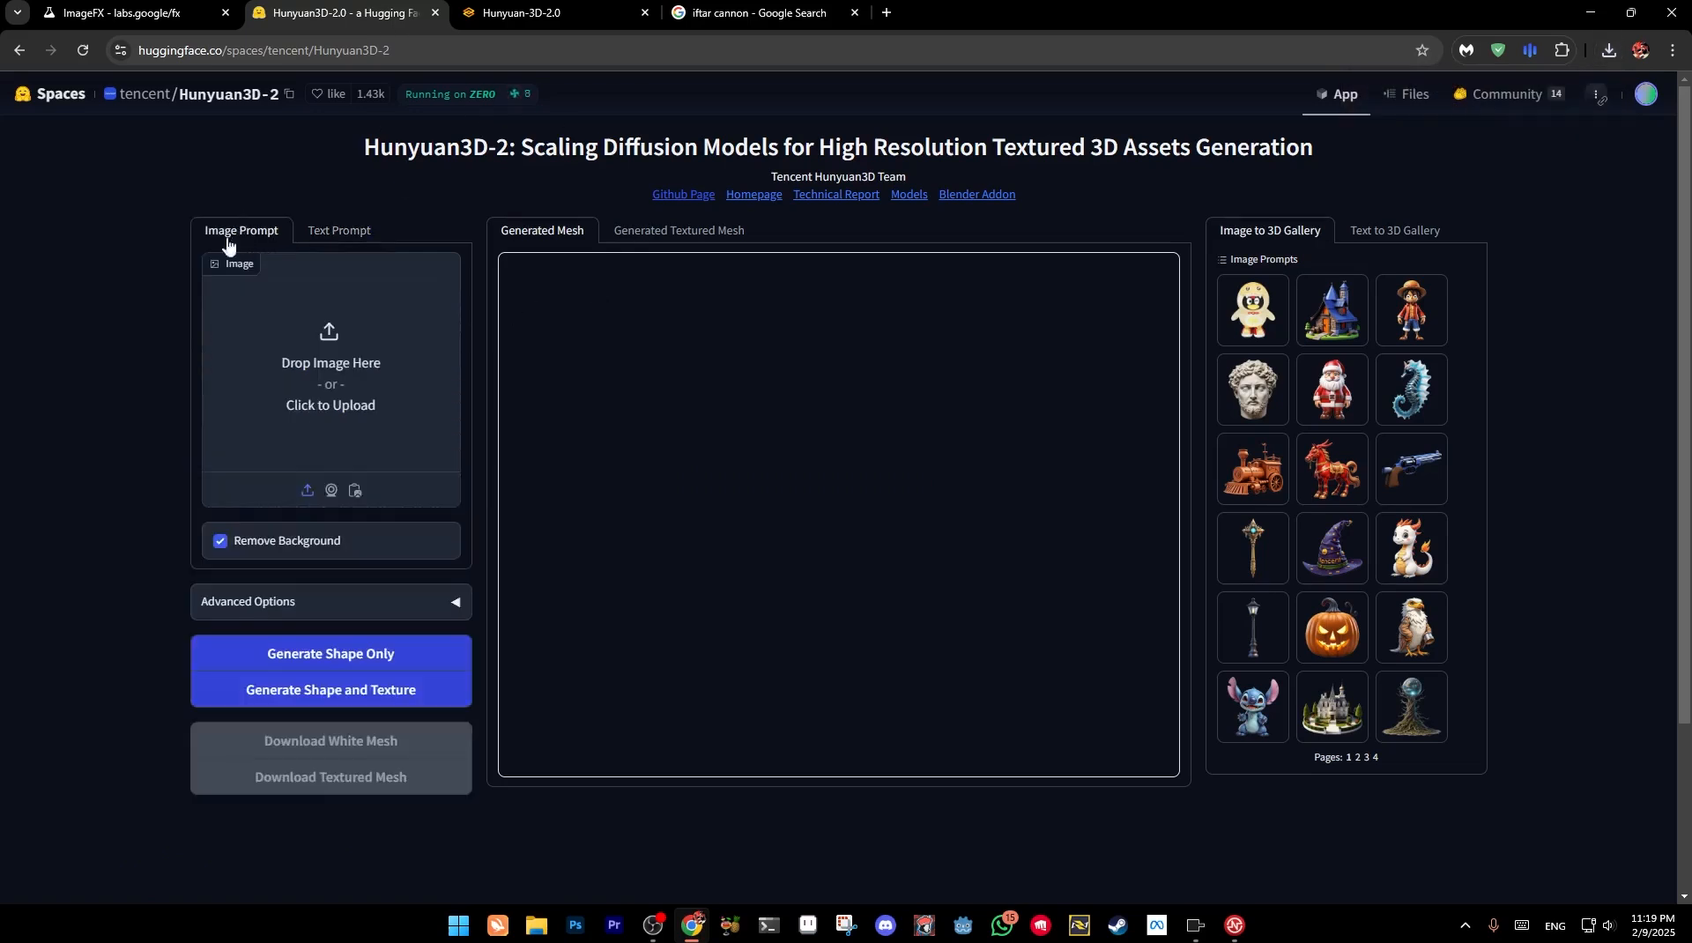
left_click(1609, 50)
left_click_drag(1445, 133, 331, 379)
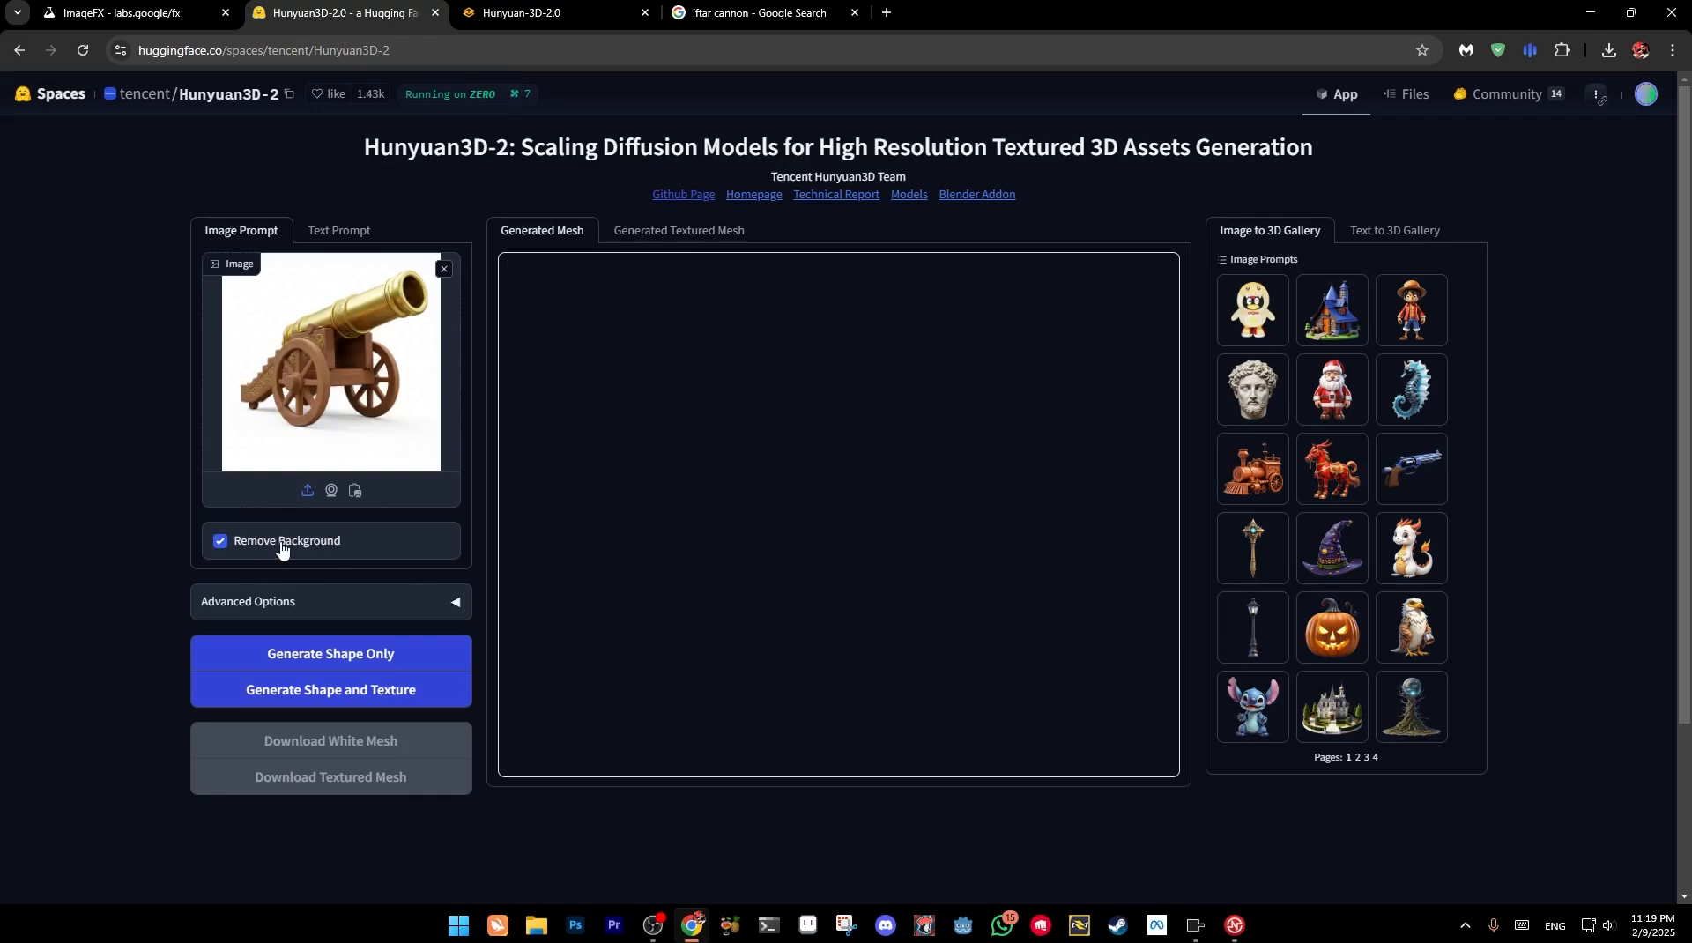
Expand the online demo's advanced options and set the octree resolution to 512
left_click(440, 603)
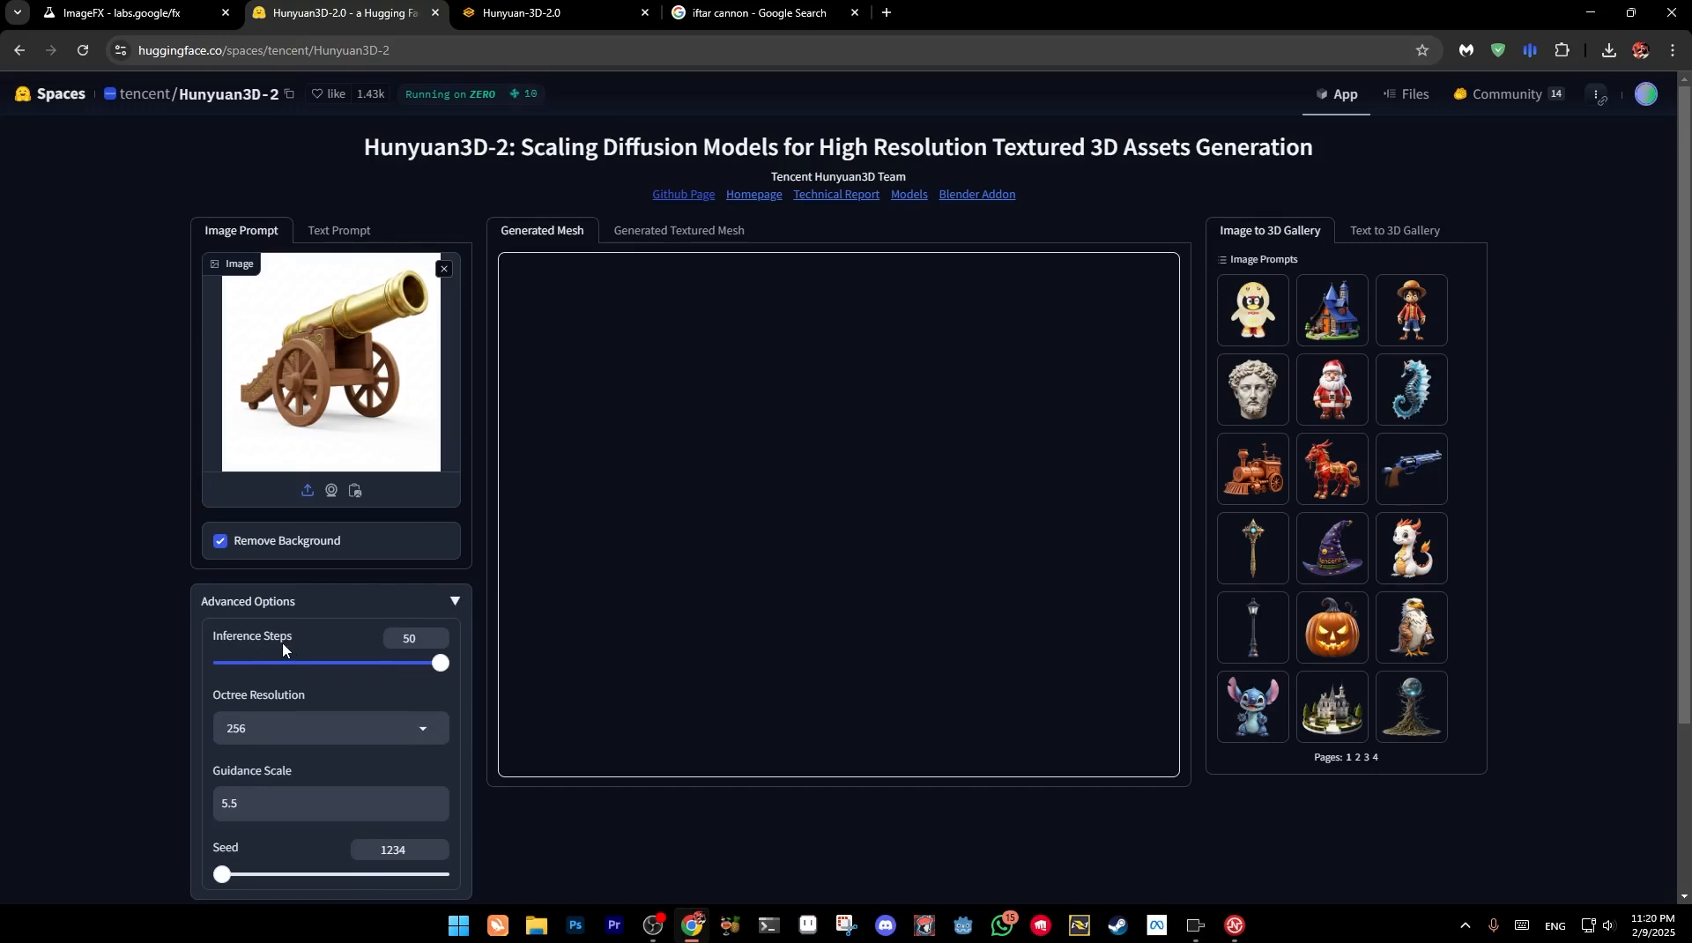
left_click(424, 732)
left_click(264, 696)
scroll(335, 762, "down", 2)
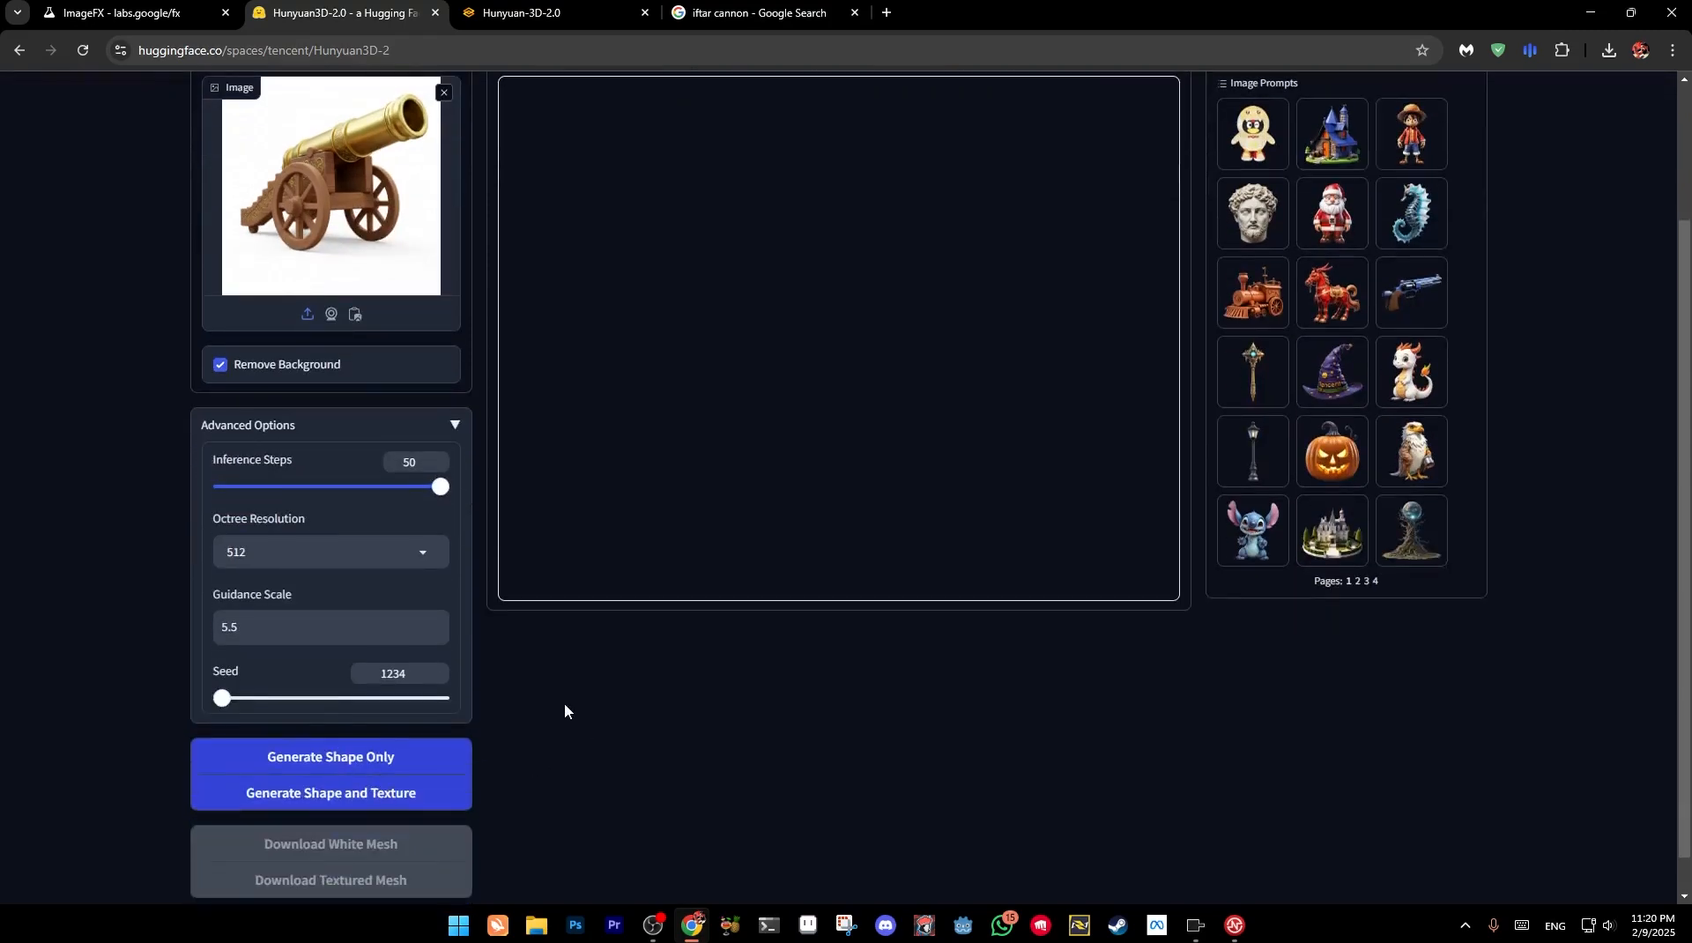
scroll(554, 701, "up", 1)
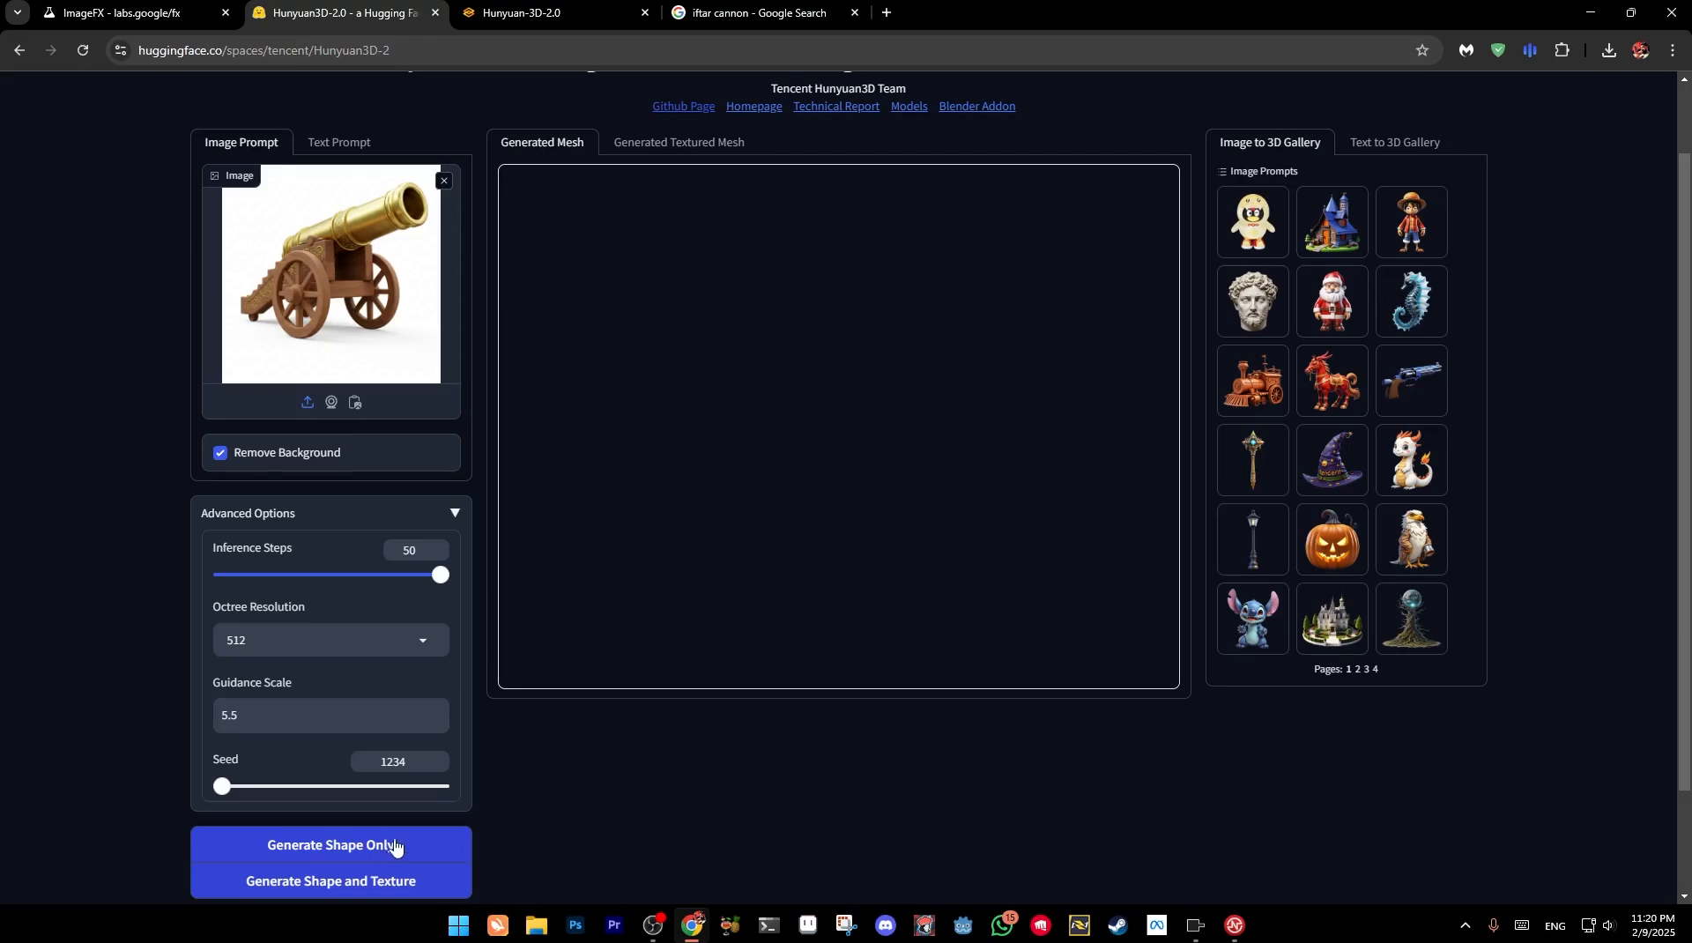
Generate the cannon's shape and texture in the online demo
scroll(382, 850, "down", 1)
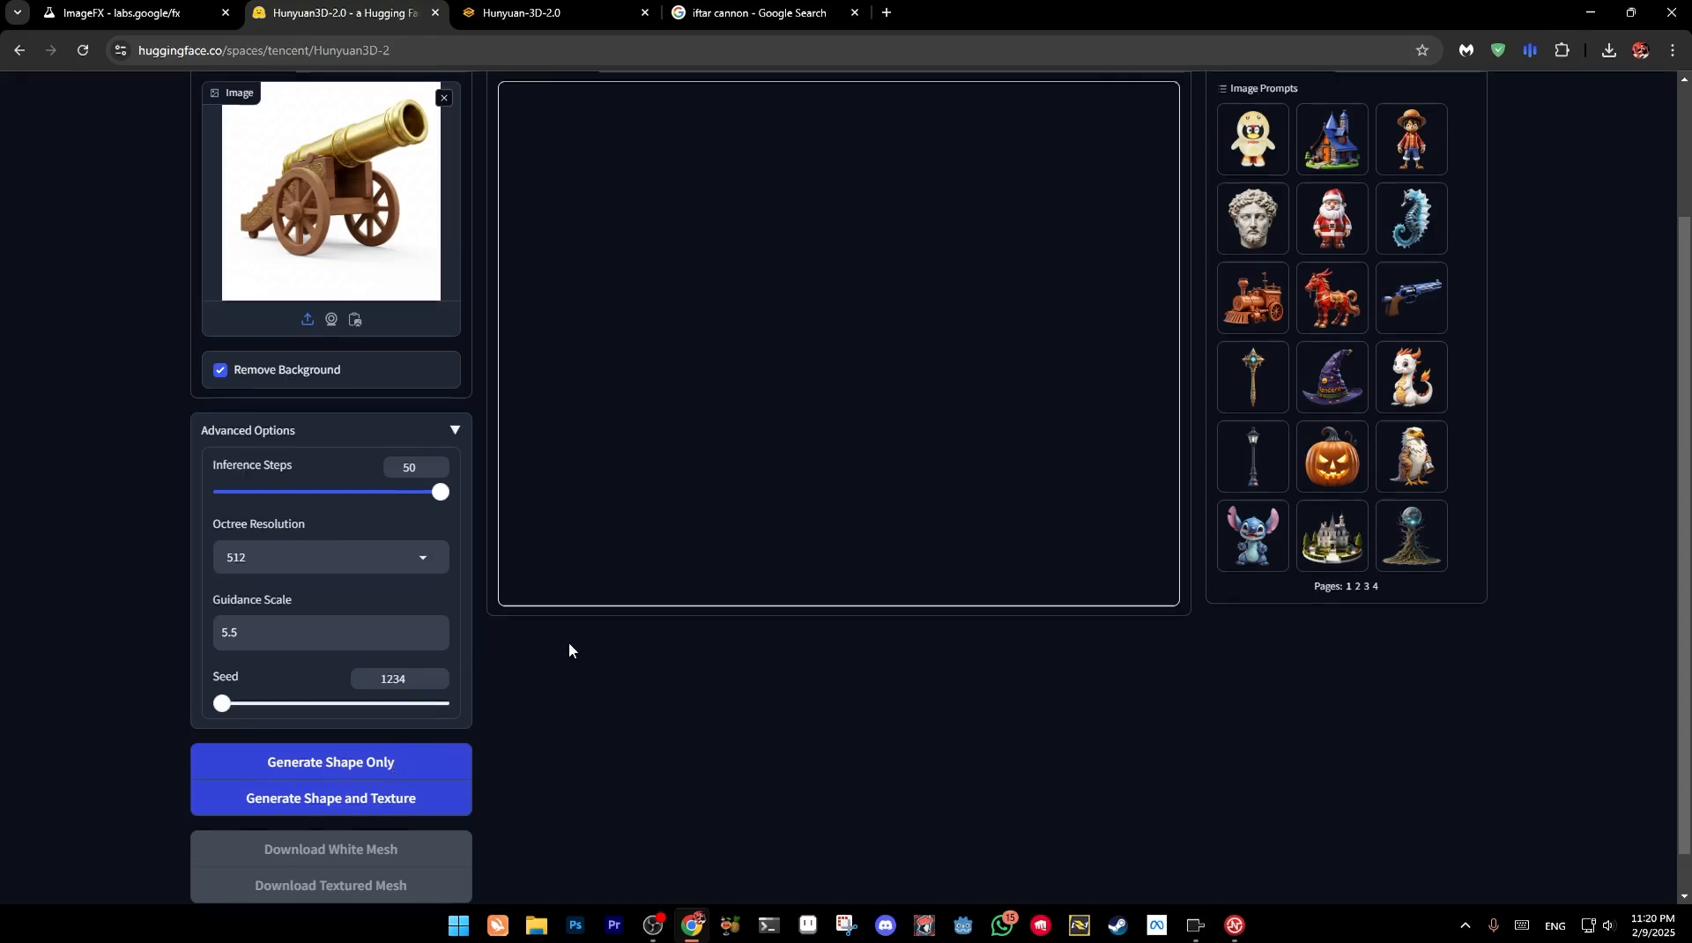
scroll(569, 648, "up", 1)
scroll(451, 293, "down", 1)
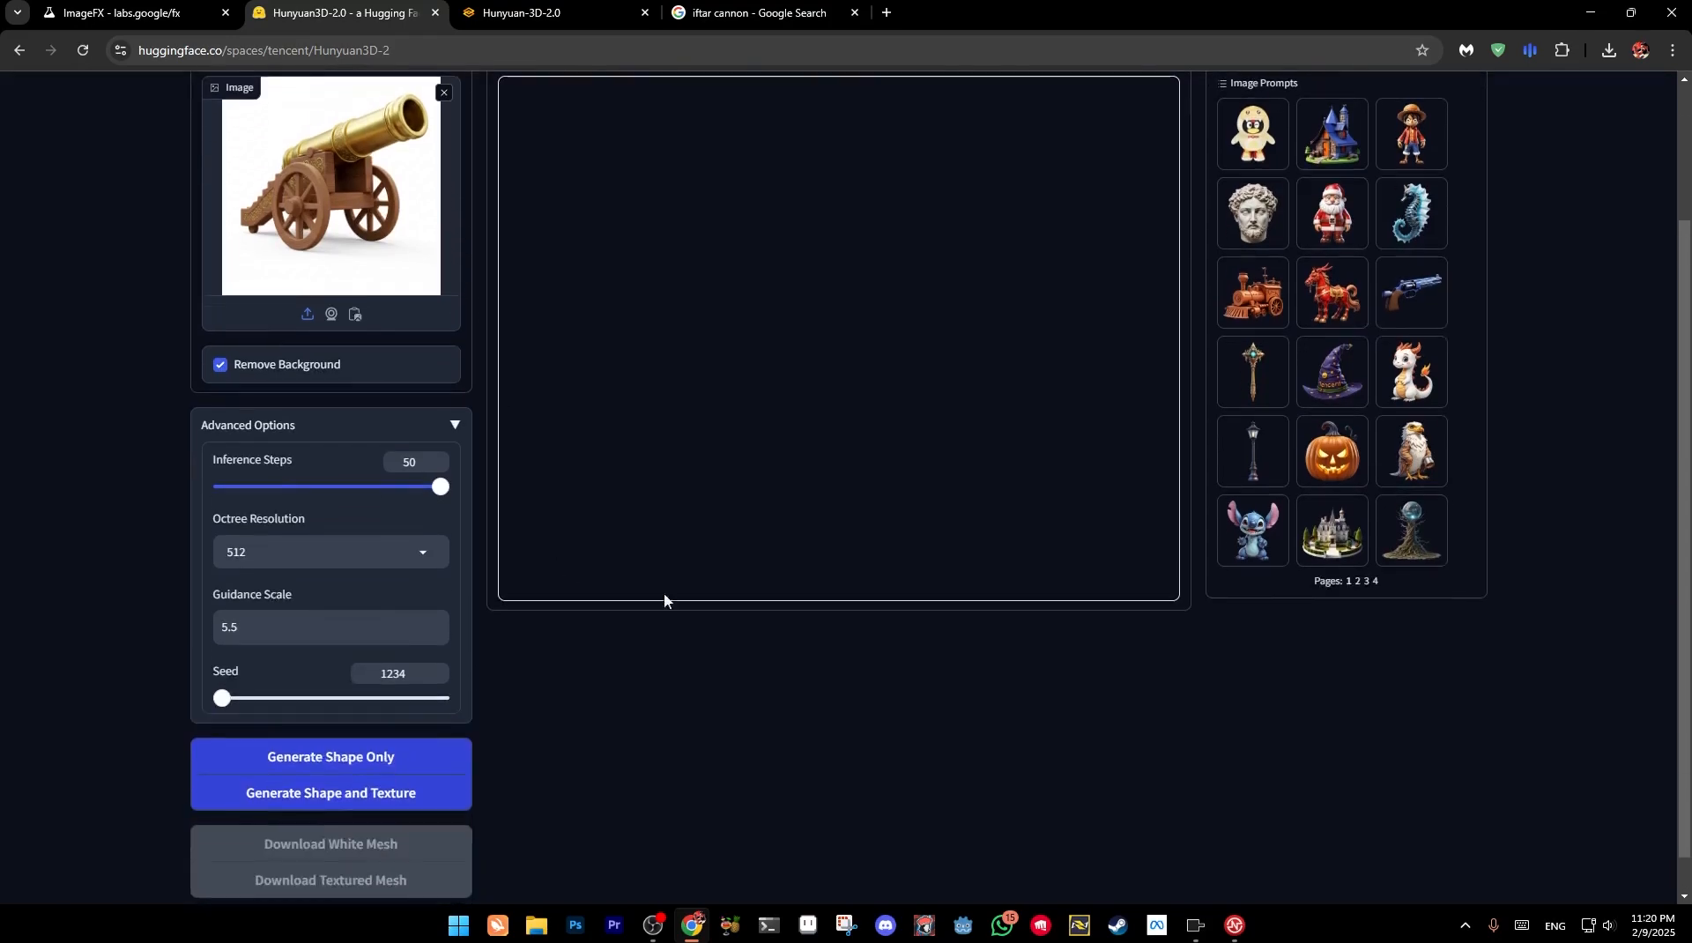
left_click(361, 802)
scroll(823, 736, "up", 2)
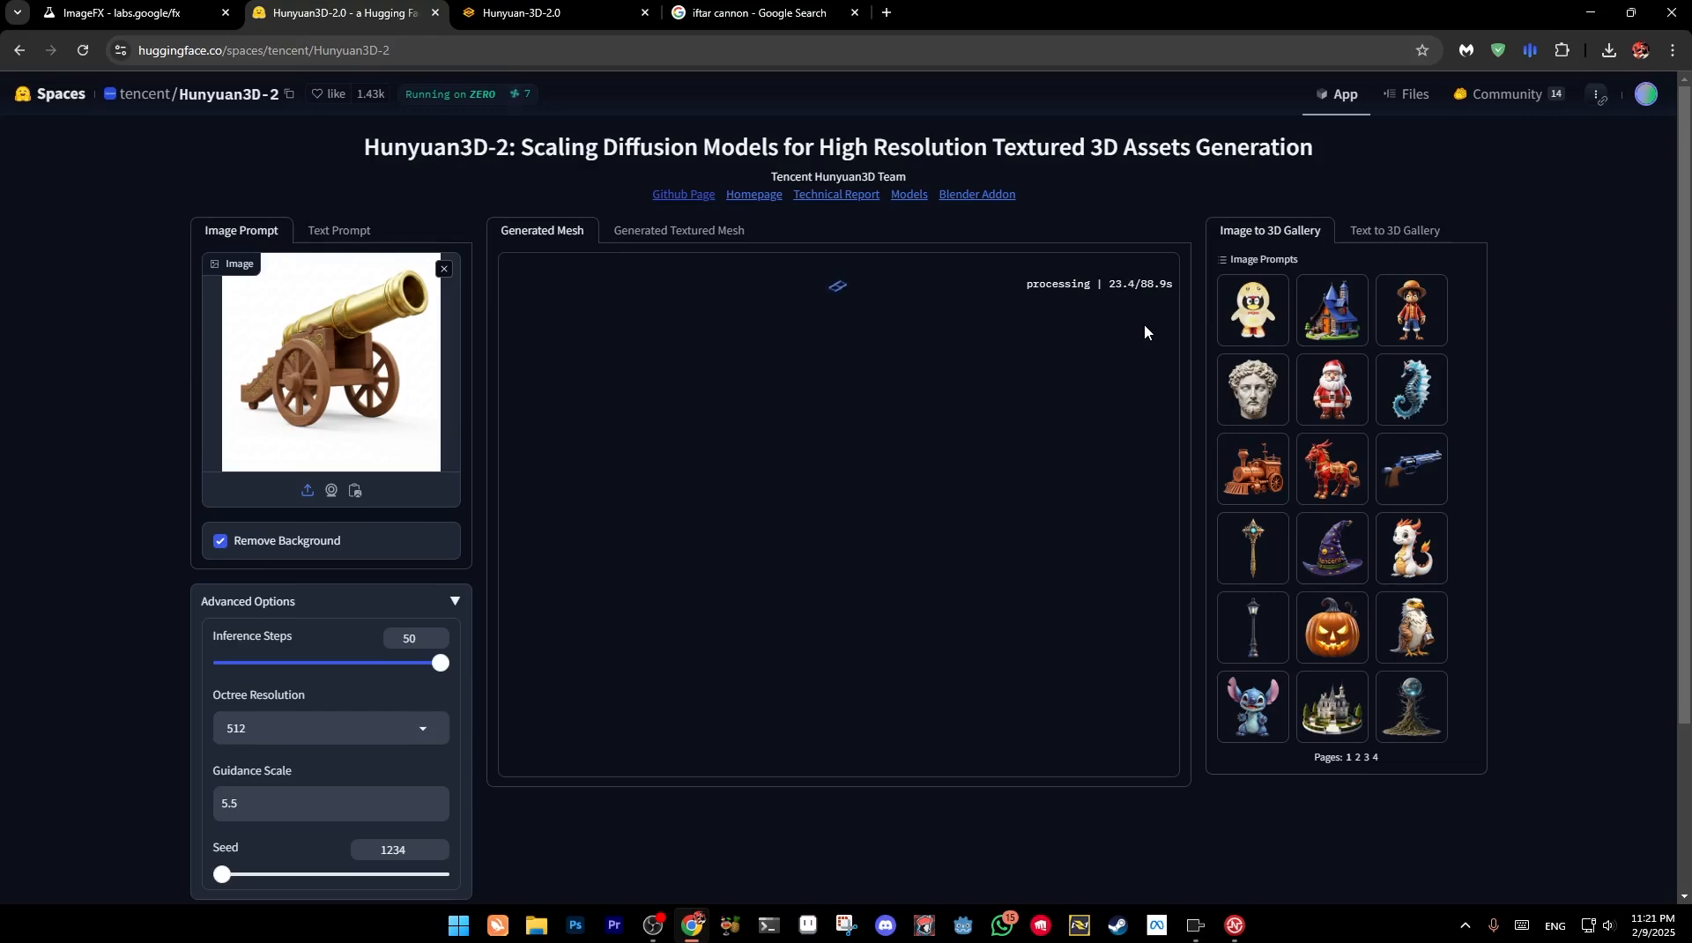
In the local Hunyuan3D-2 web UI, generate shape and texture from the text prompt "a 3d model of a young muslim boy holding a lantern , white background"
key("ctrl+Tab")
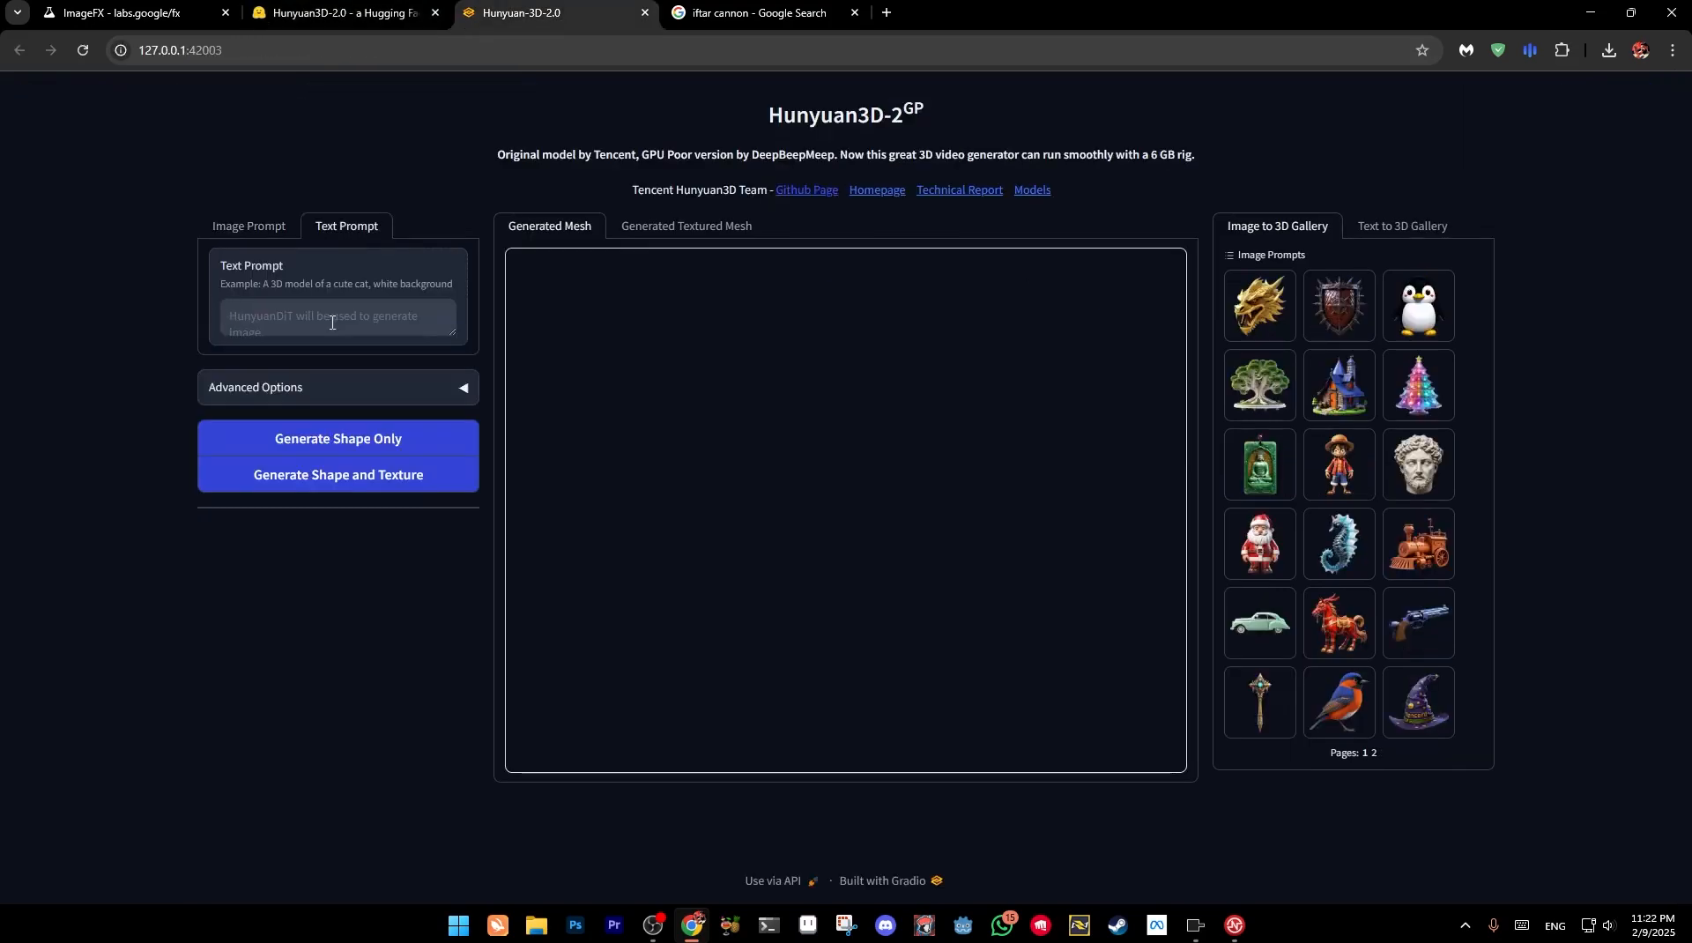
left_click(331, 323)
type("a")
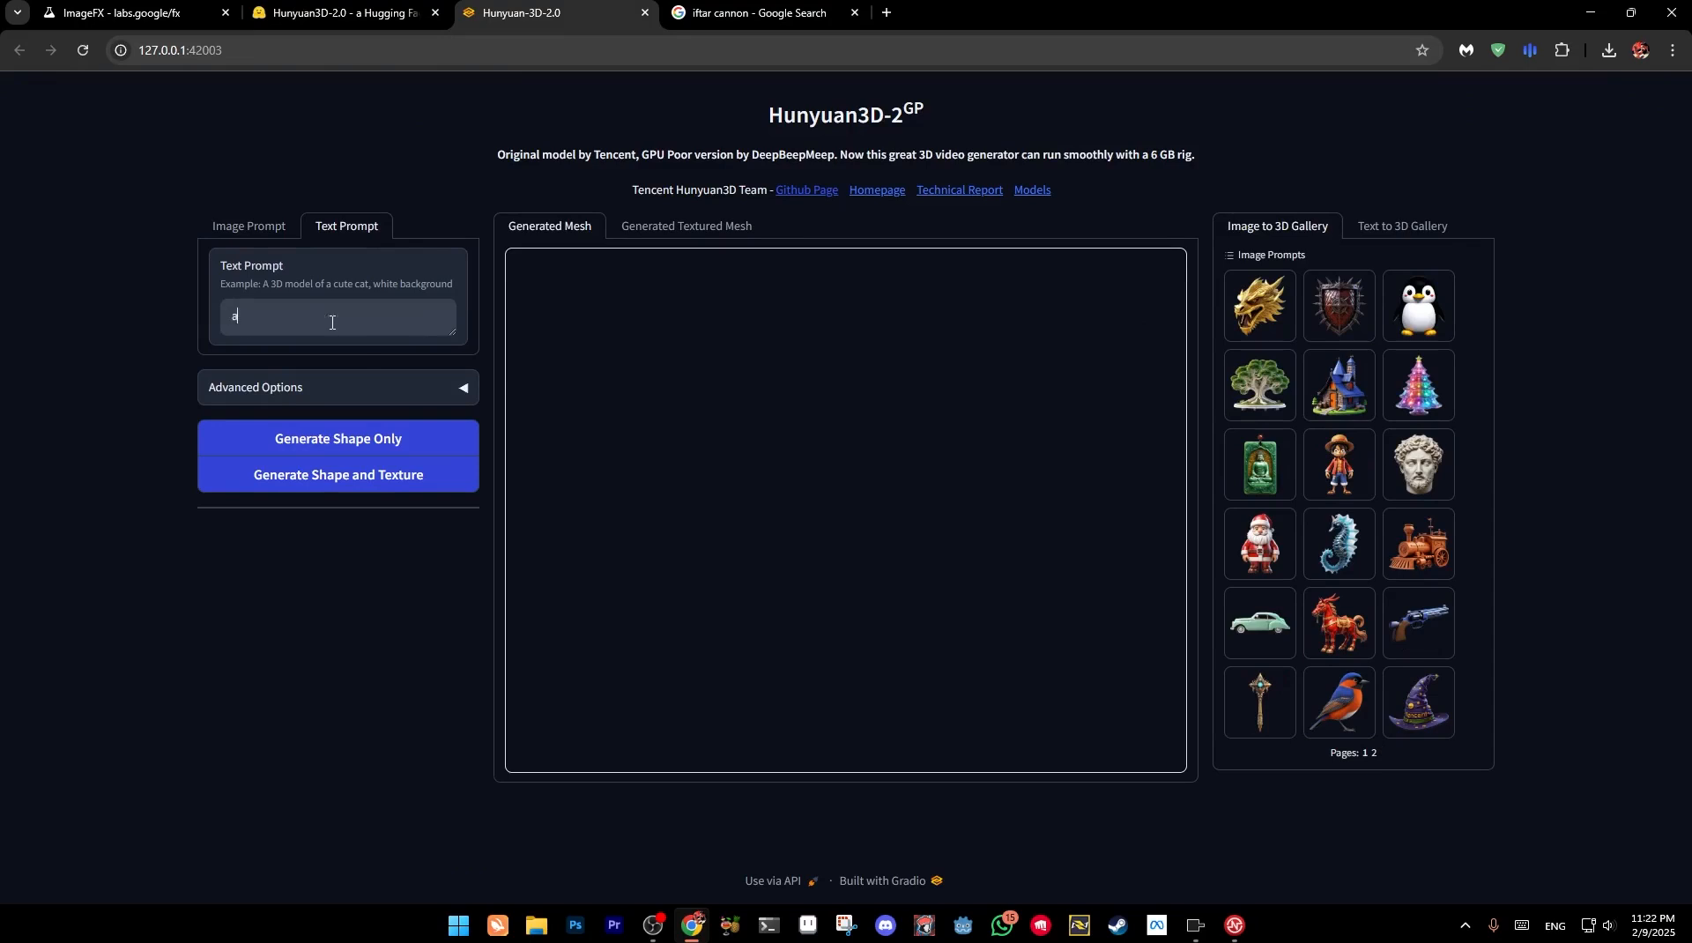
type(" 3d model of a young boy wearing white")
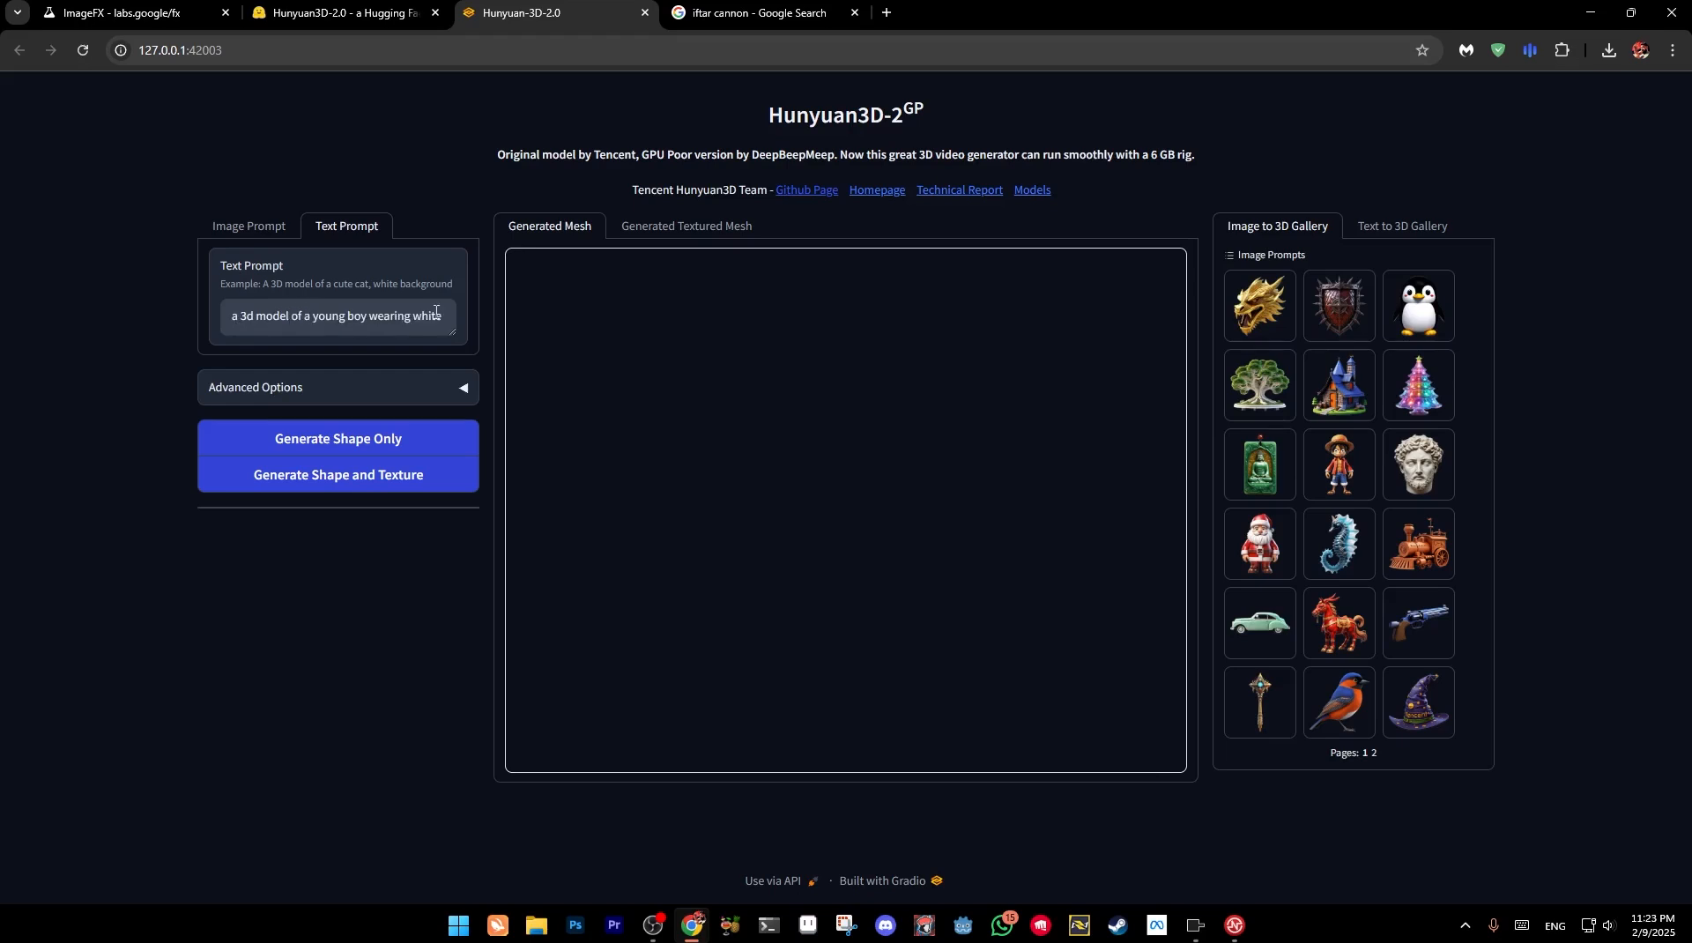
left_click_drag(367, 315, 483, 324)
key("BackSpace")
key("ctrl+Left")
type("muslim boy holding a la")
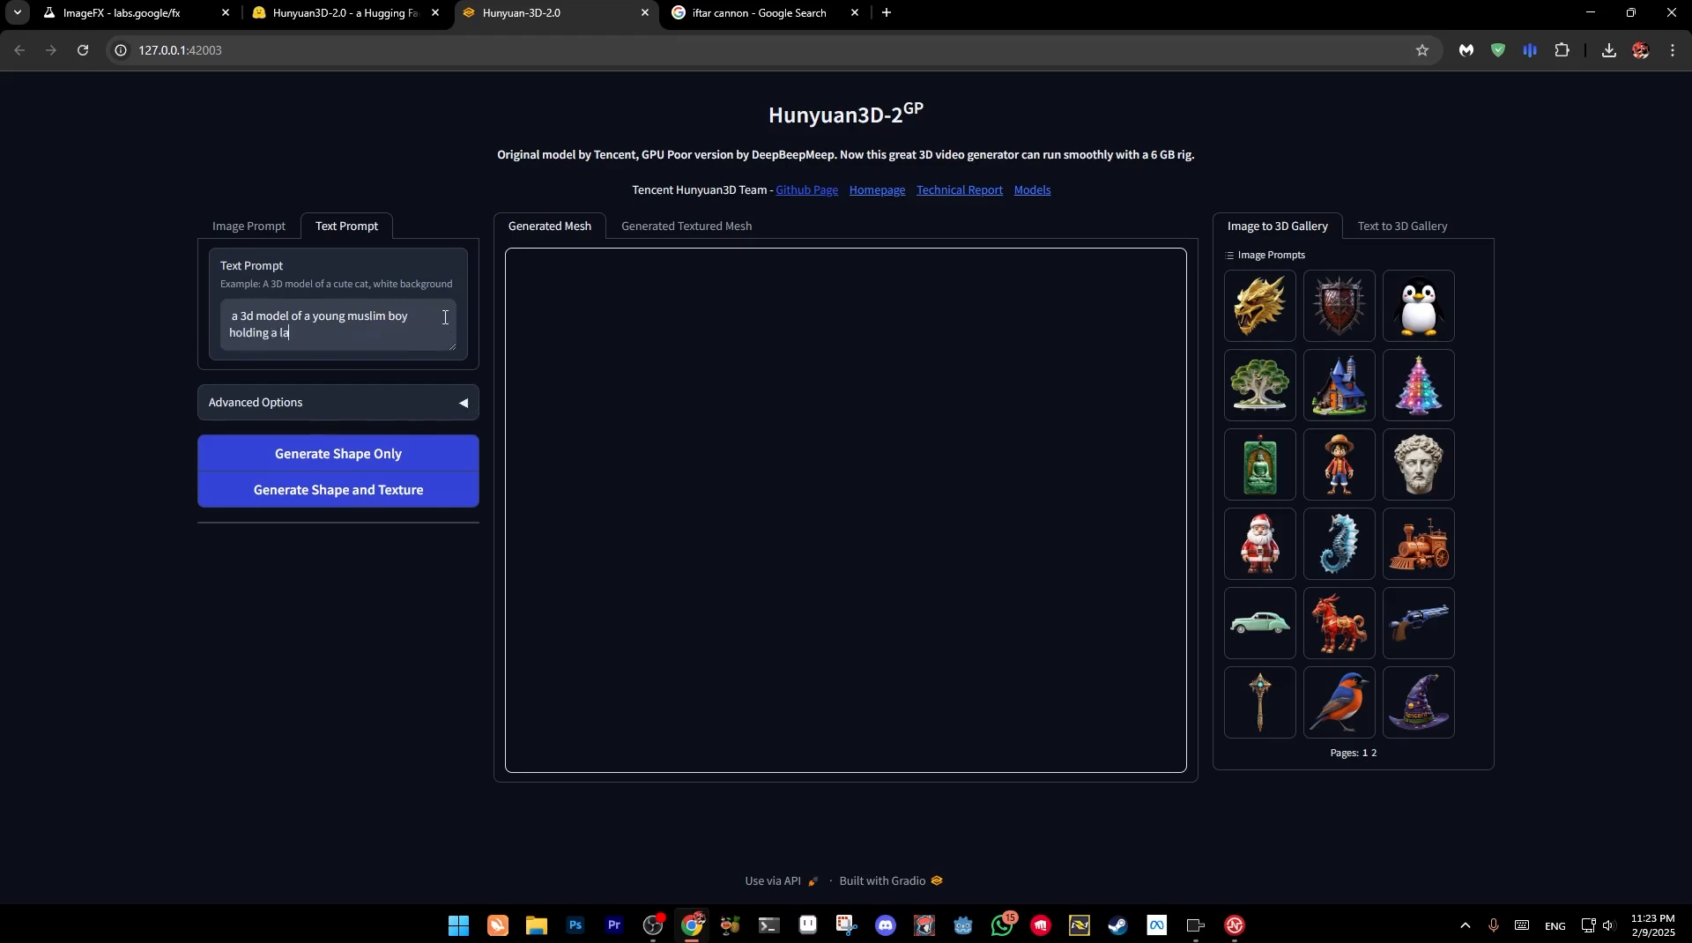
type("ntern , white background")
left_click(457, 403)
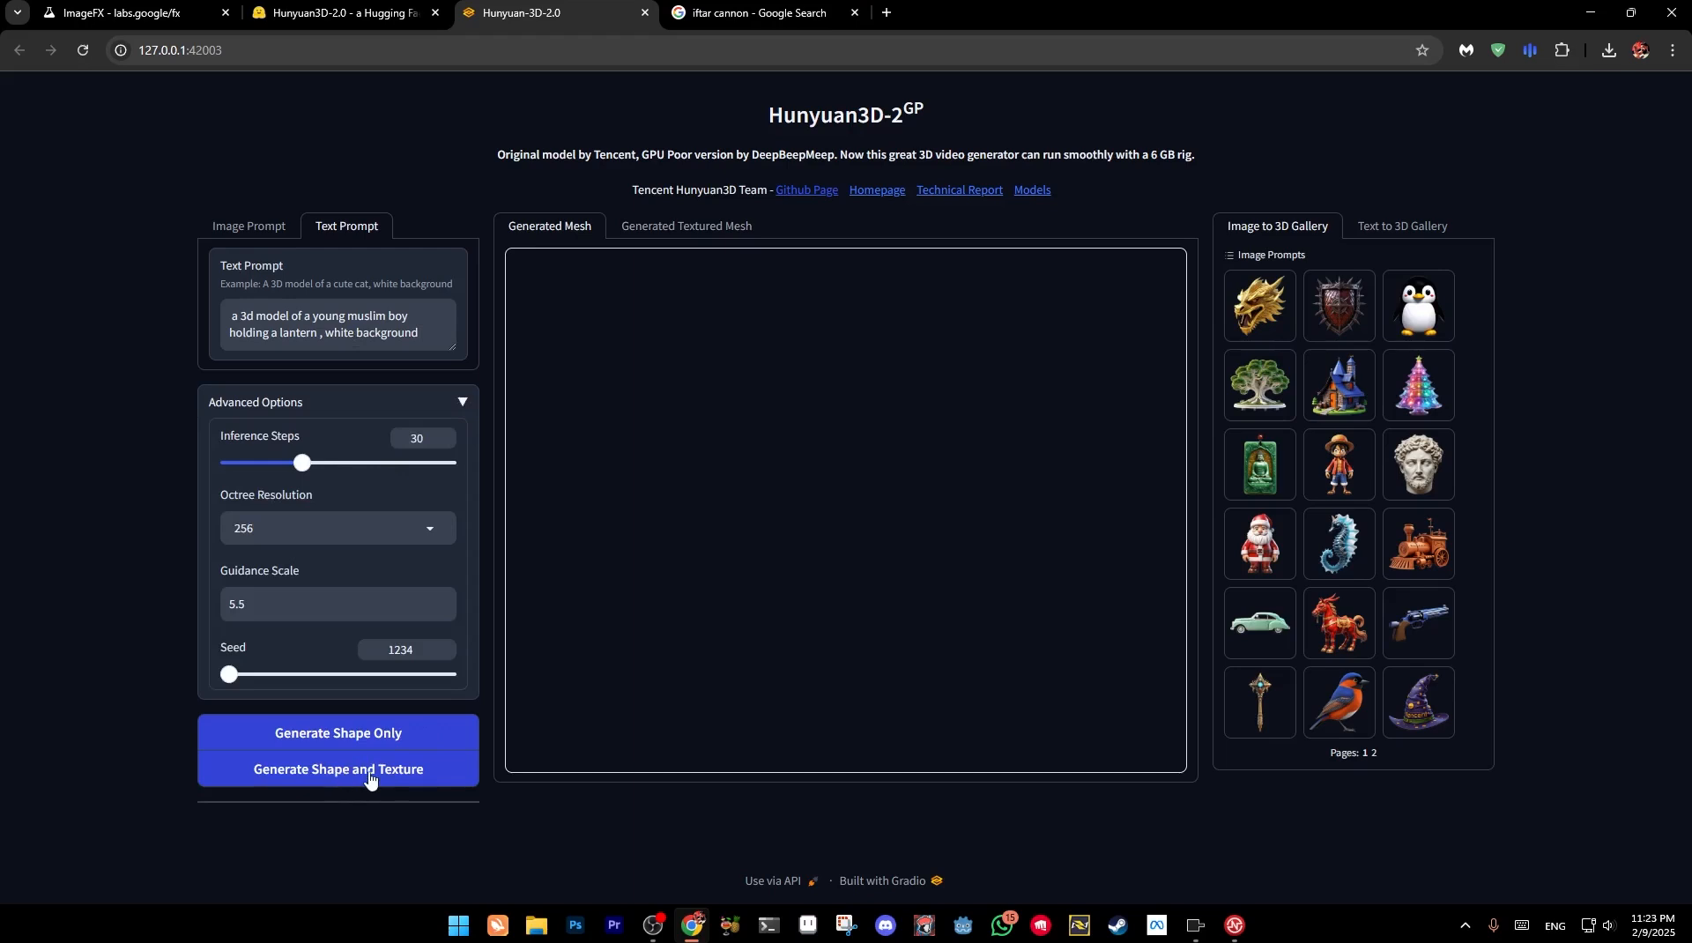
left_click(368, 781)
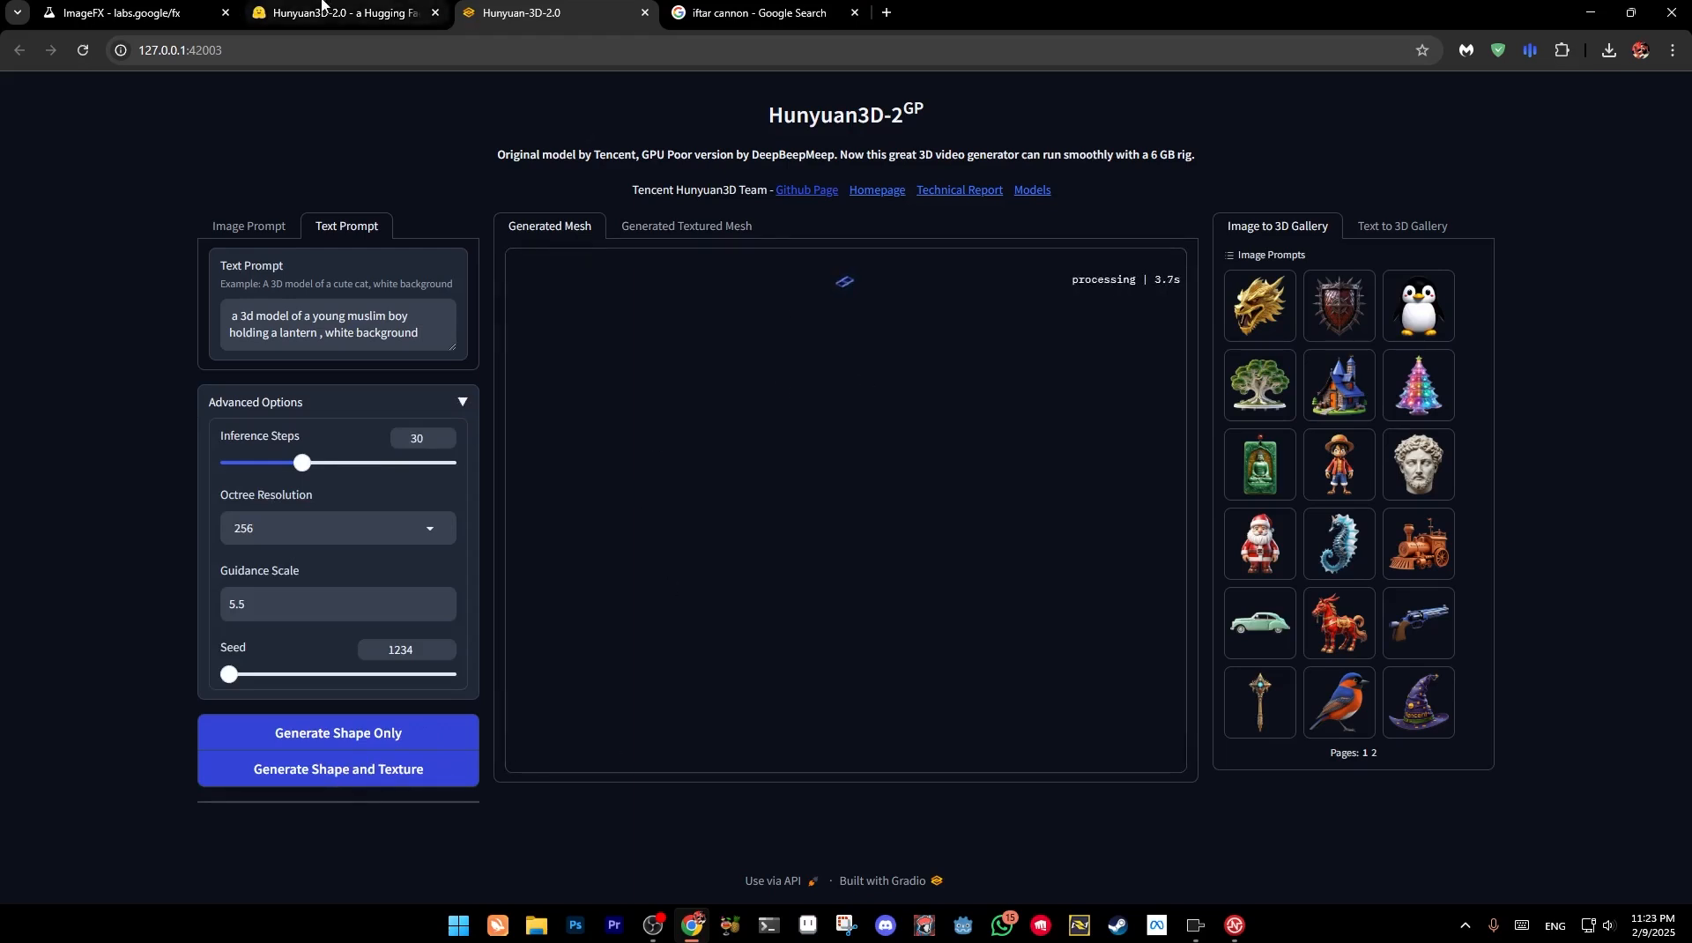
Return to the online Hugging Face demo and open the account menu to check the Zero GPU usage quota
left_click(342, 13)
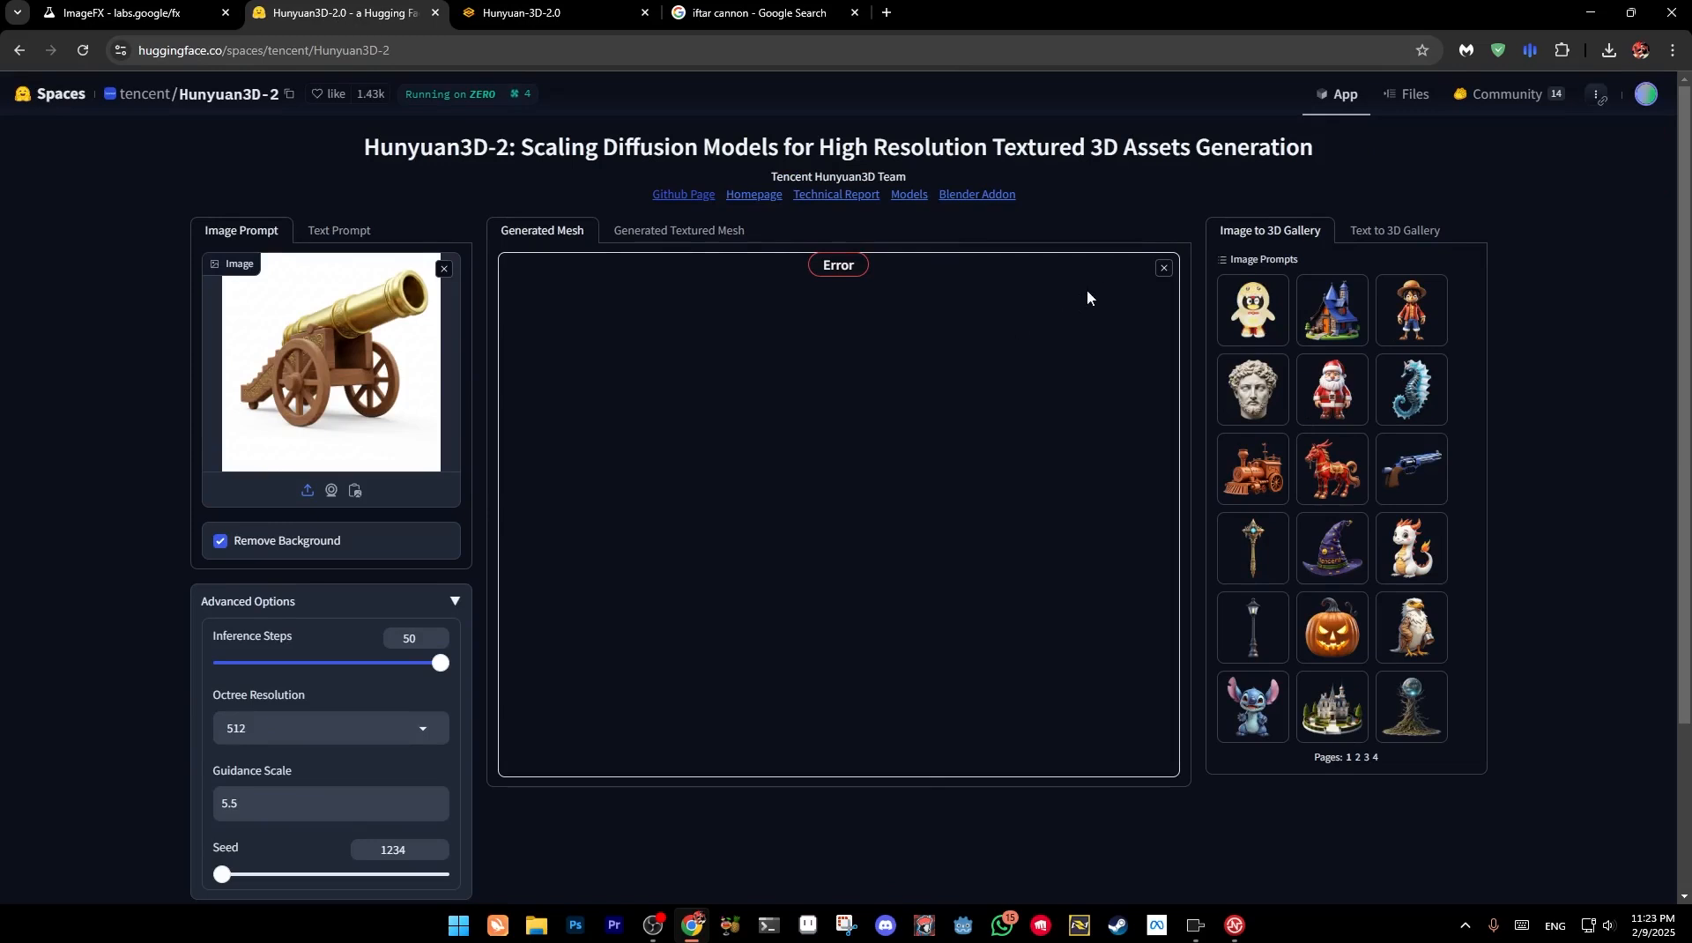
left_click(1647, 95)
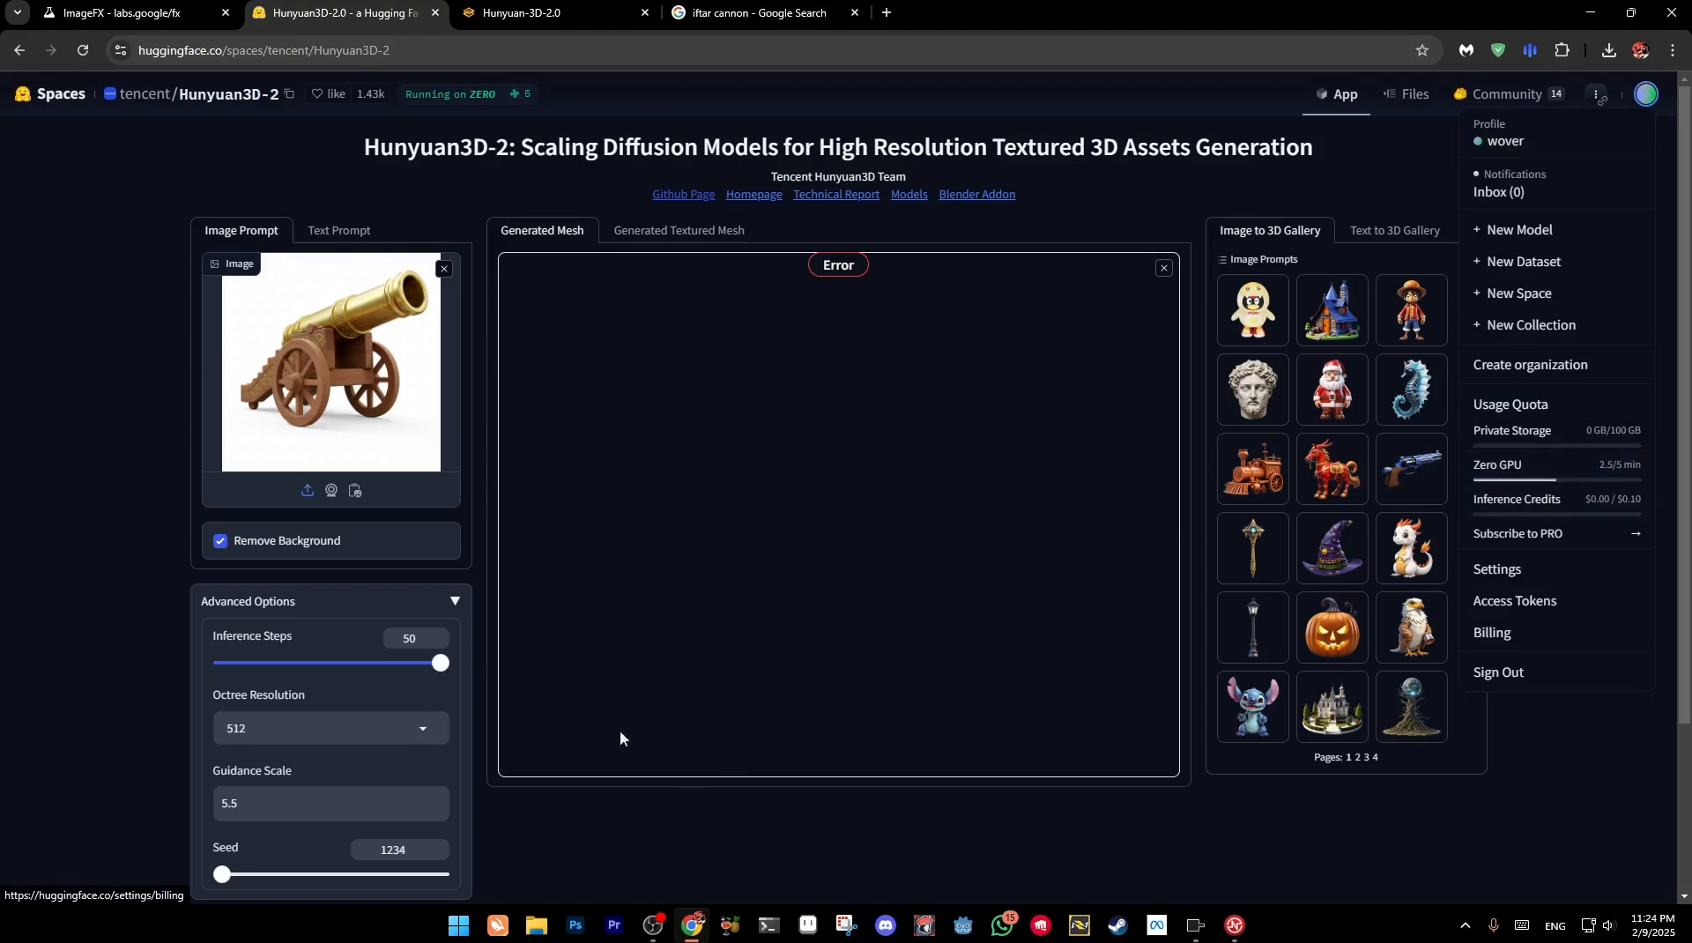
Set the octree resolution to 256 and generate the cannon's shape and texture in the online demo
left_click(291, 728)
left_click(267, 635)
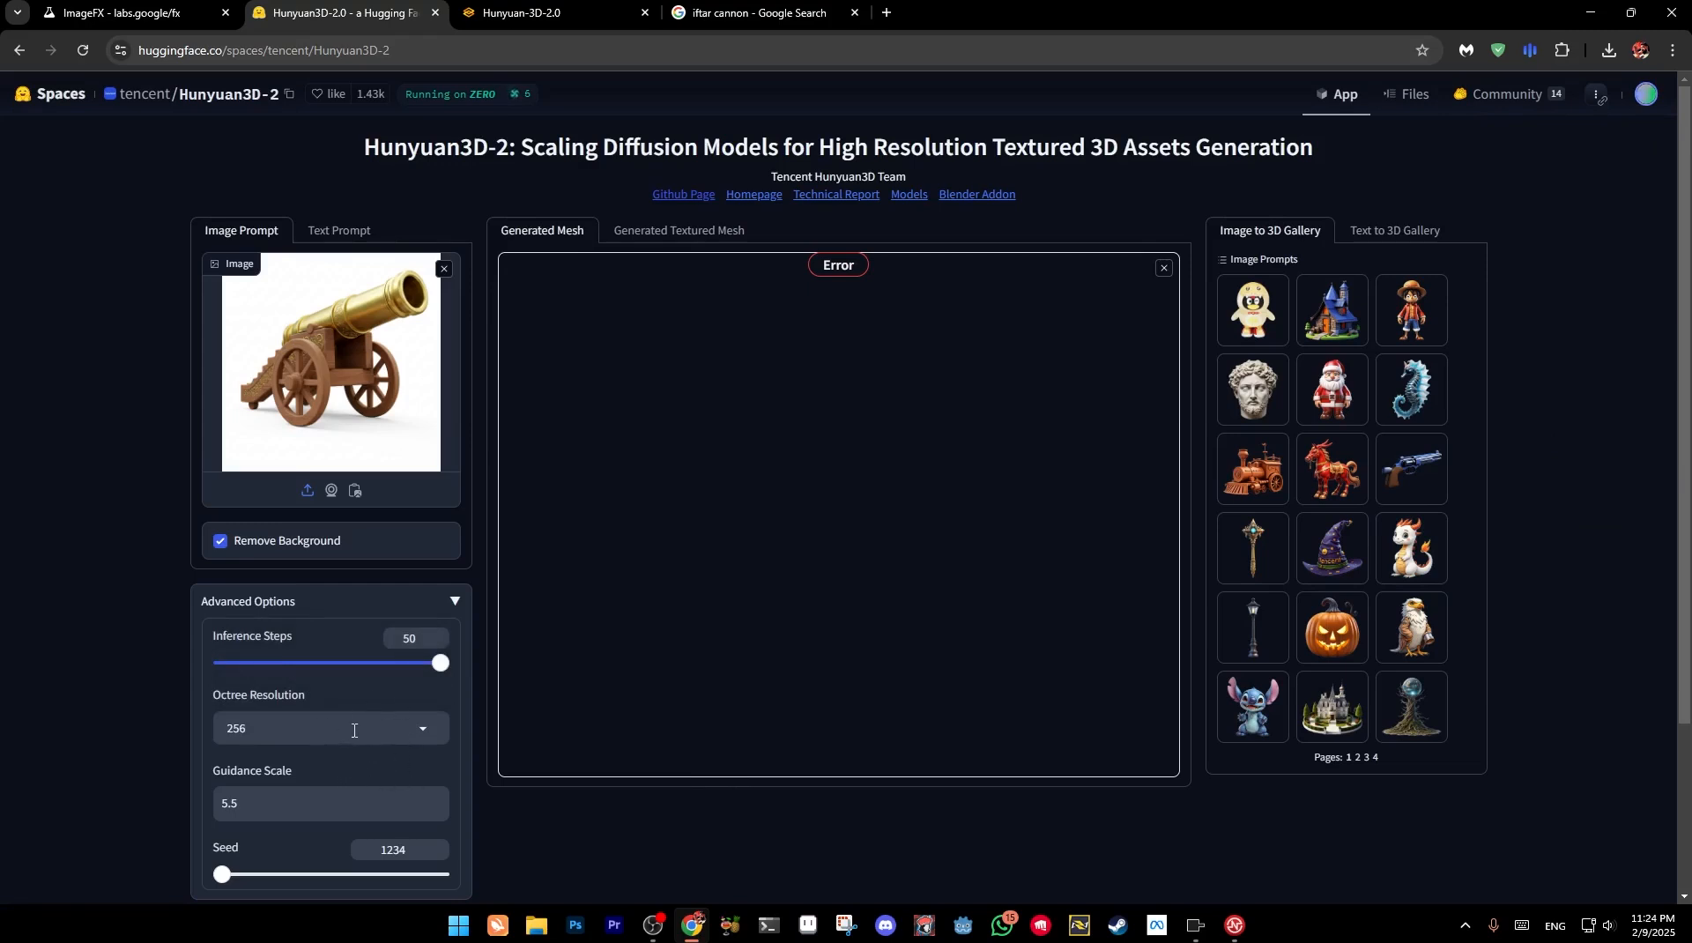
scroll(354, 727, "down", 1)
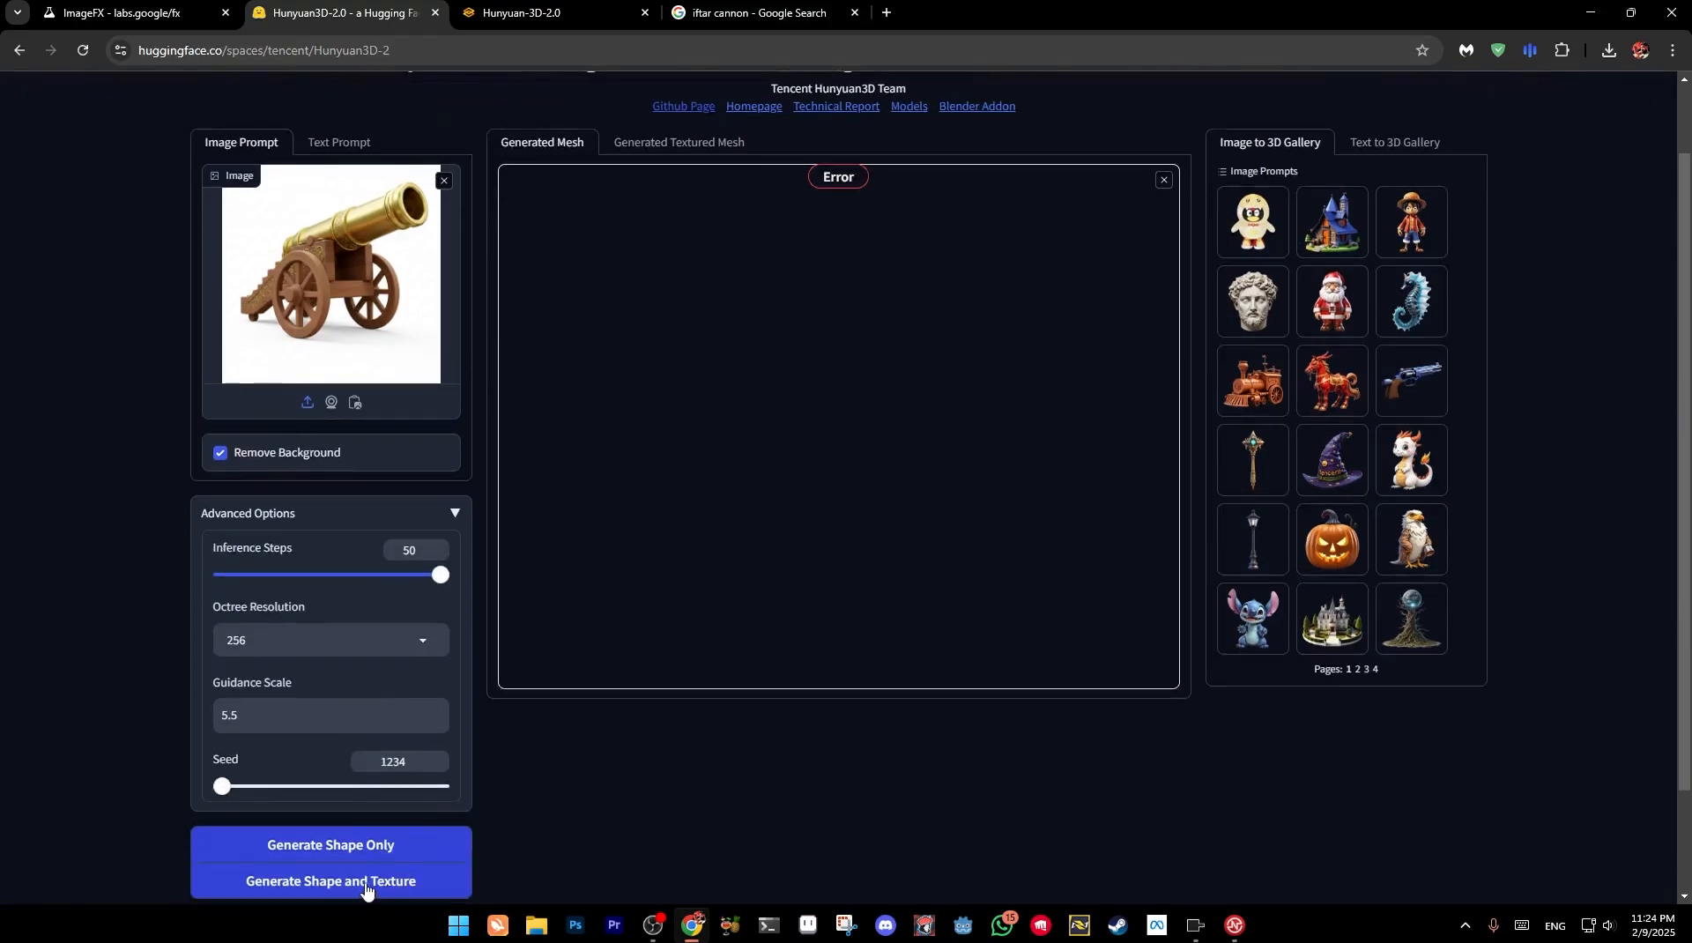
left_click(333, 884)
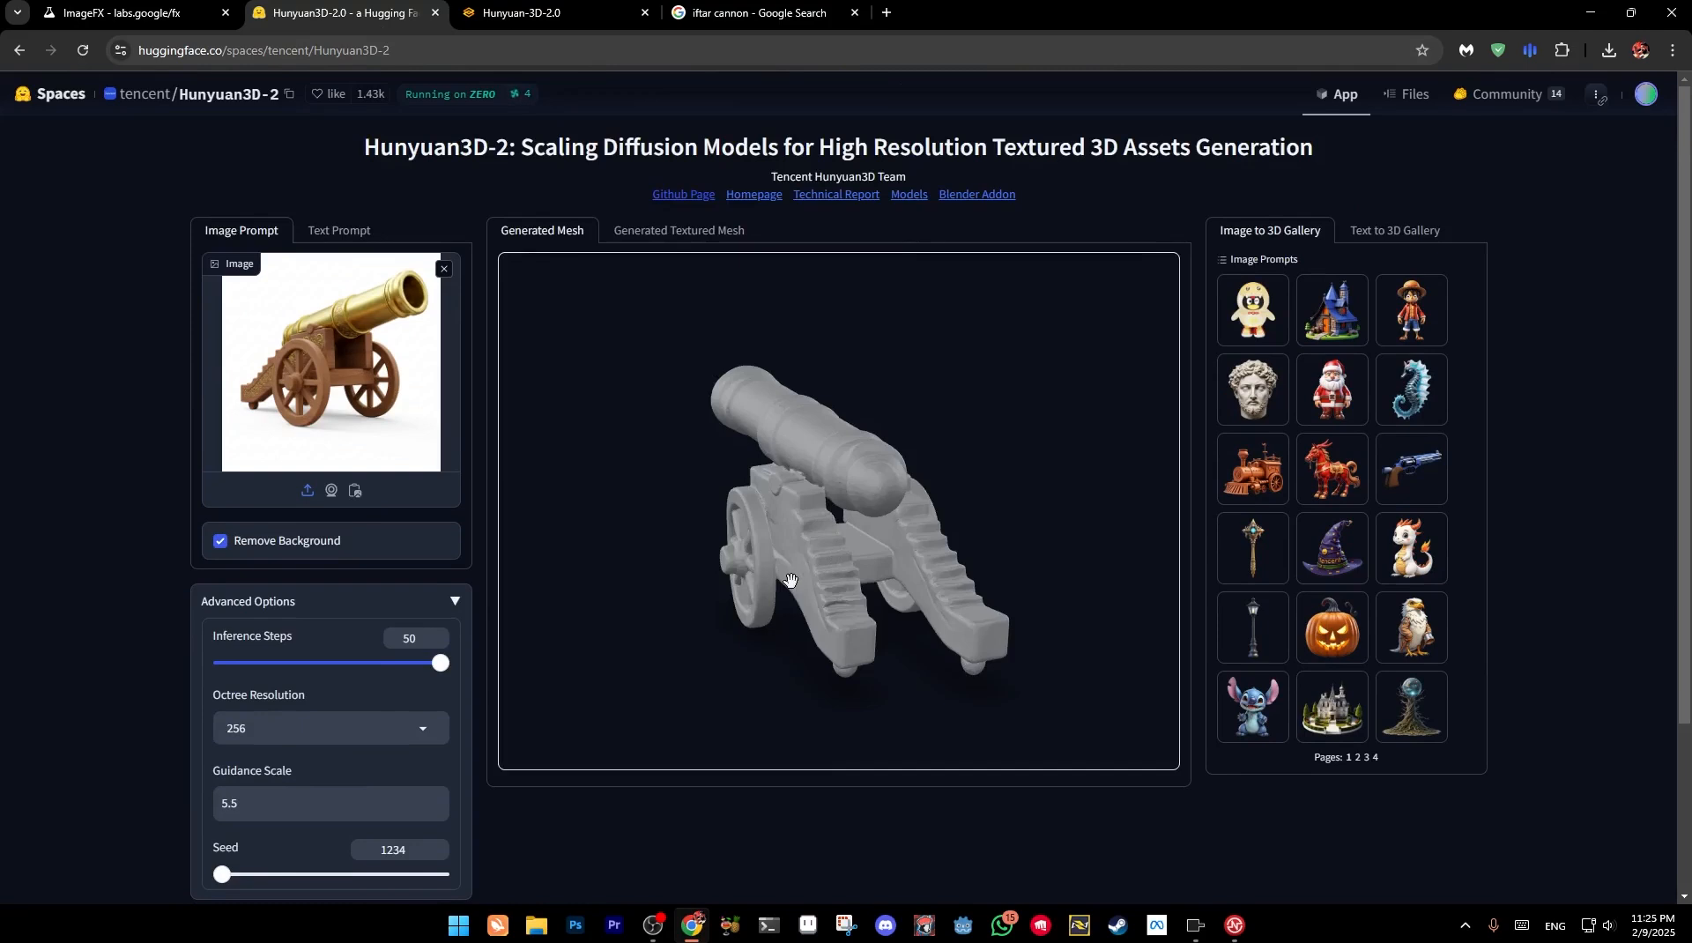
Inspect the generated cannon from several sides, first as the plain mesh and then as the textured mesh
left_click_drag(752, 574, 1029, 525)
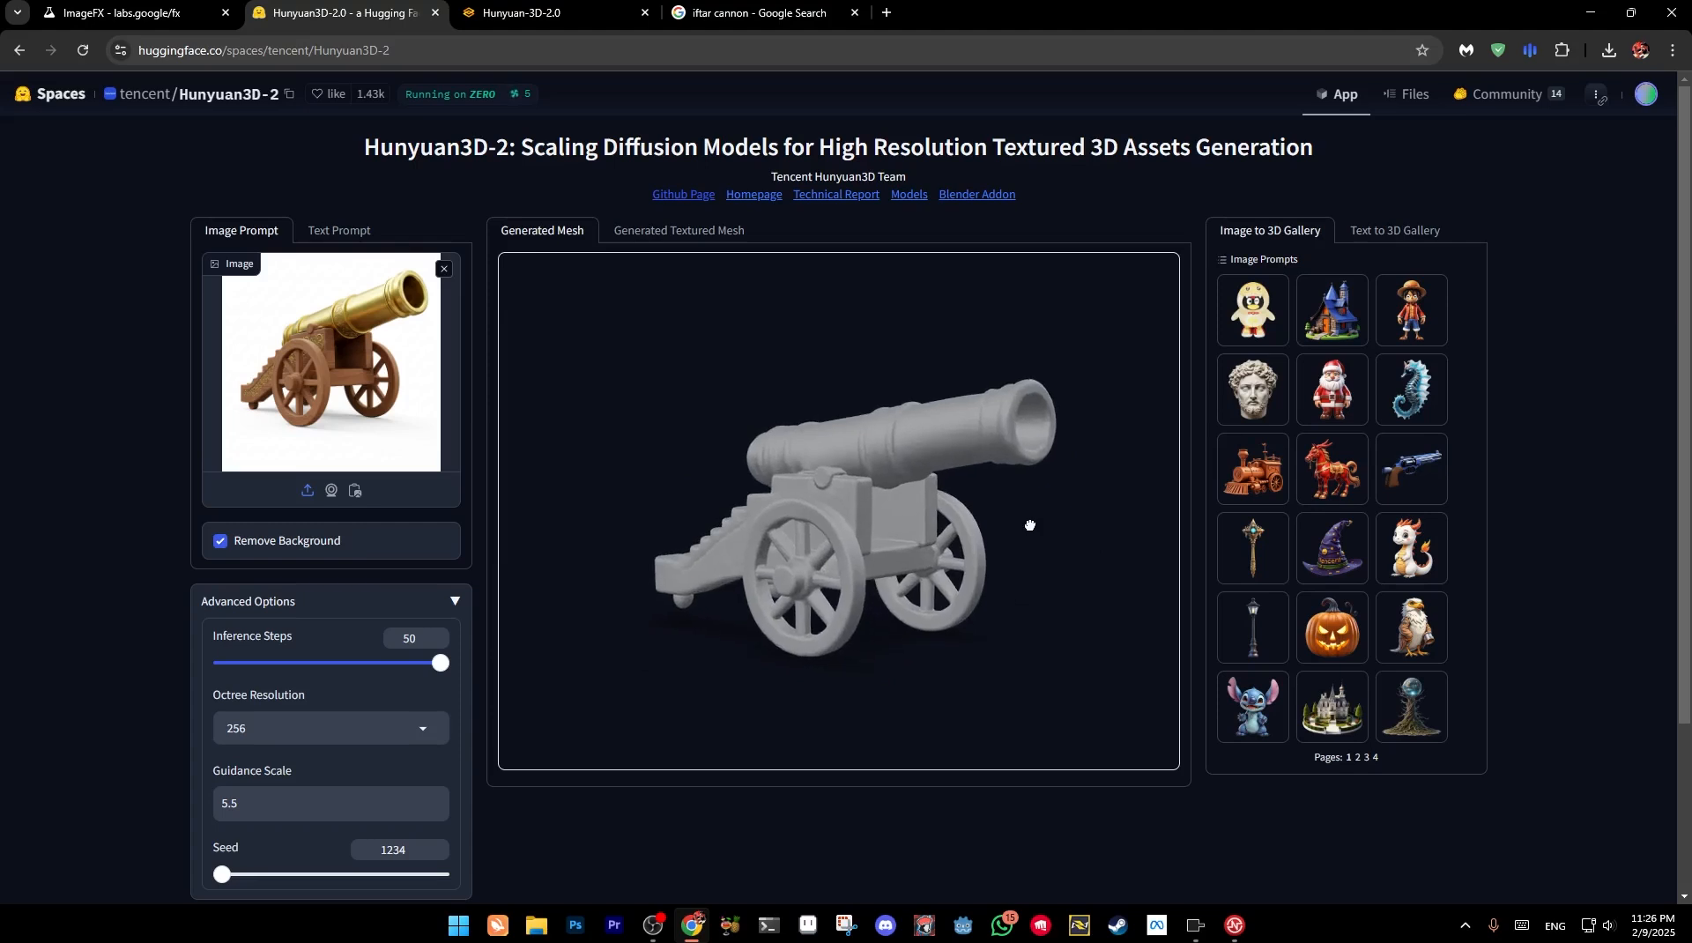
left_click(652, 233)
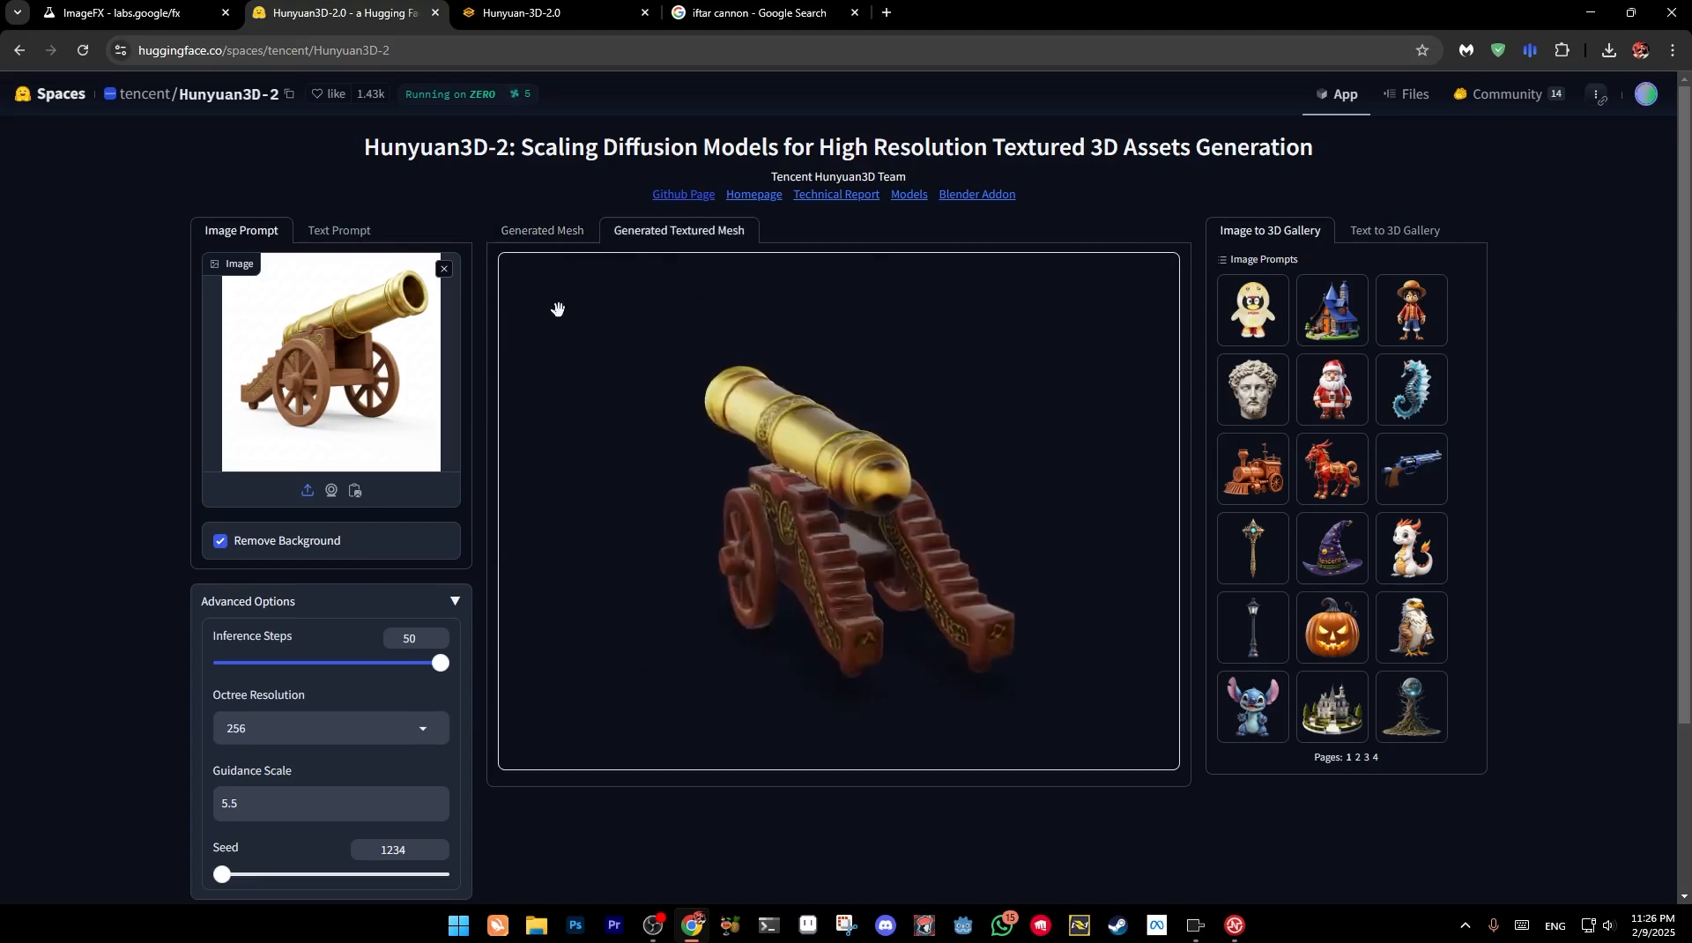
left_click_drag(711, 529, 967, 574)
left_click_drag(870, 552, 1032, 540)
left_click_drag(905, 544, 974, 521)
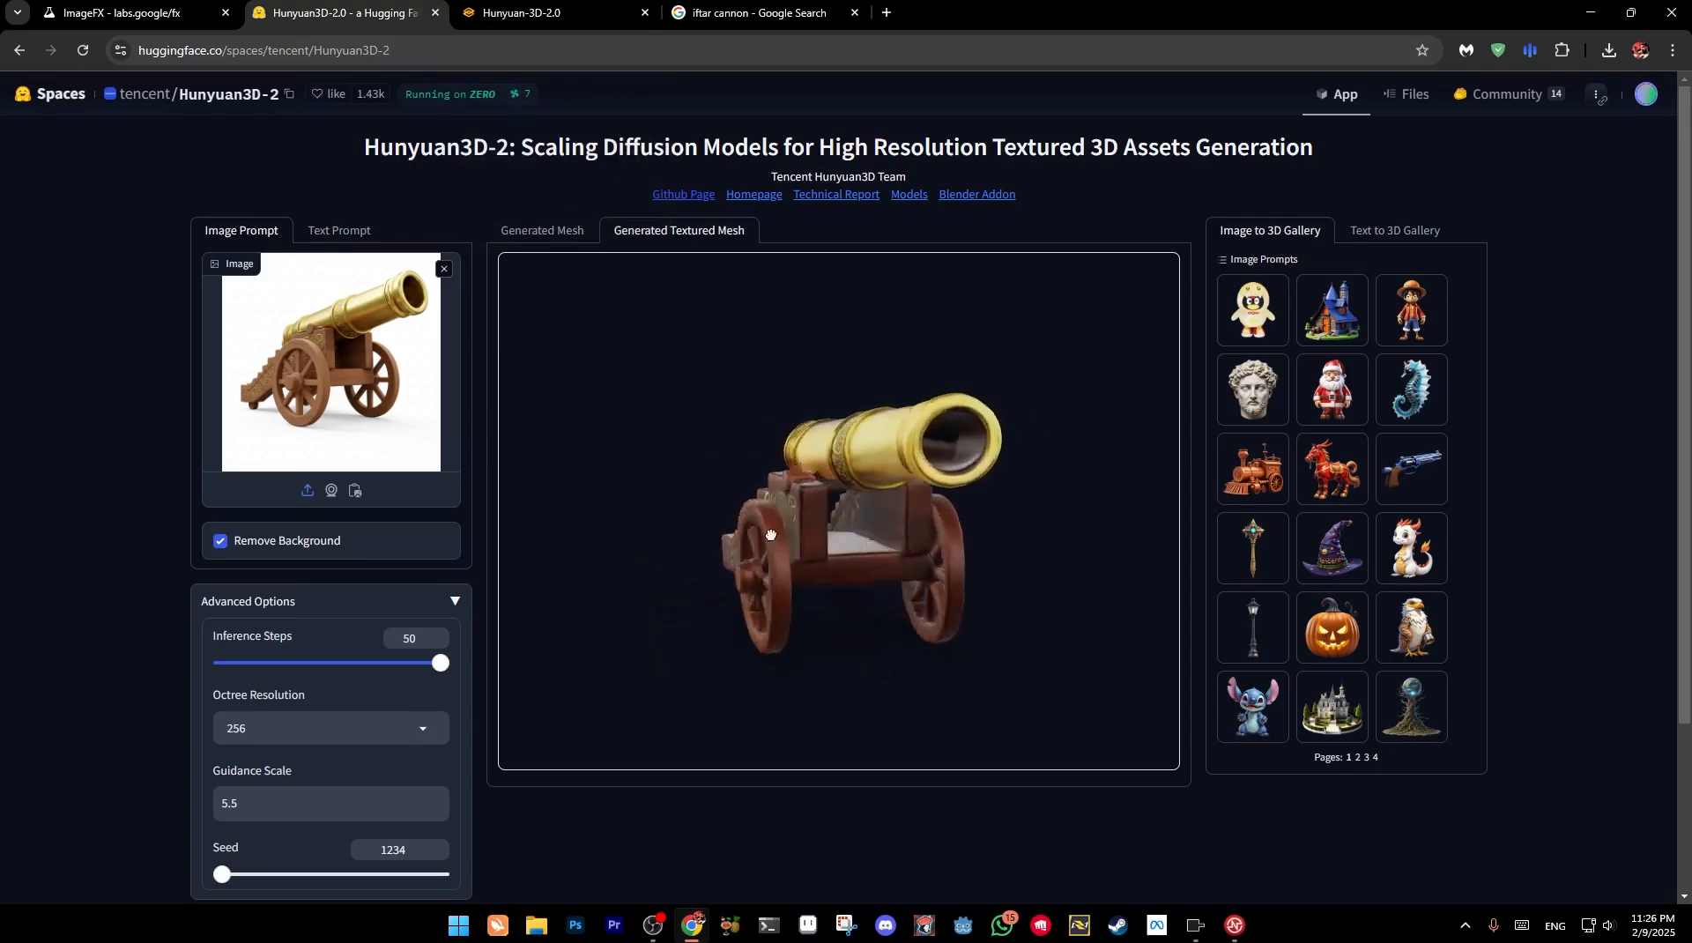
left_click_drag(771, 535, 910, 545)
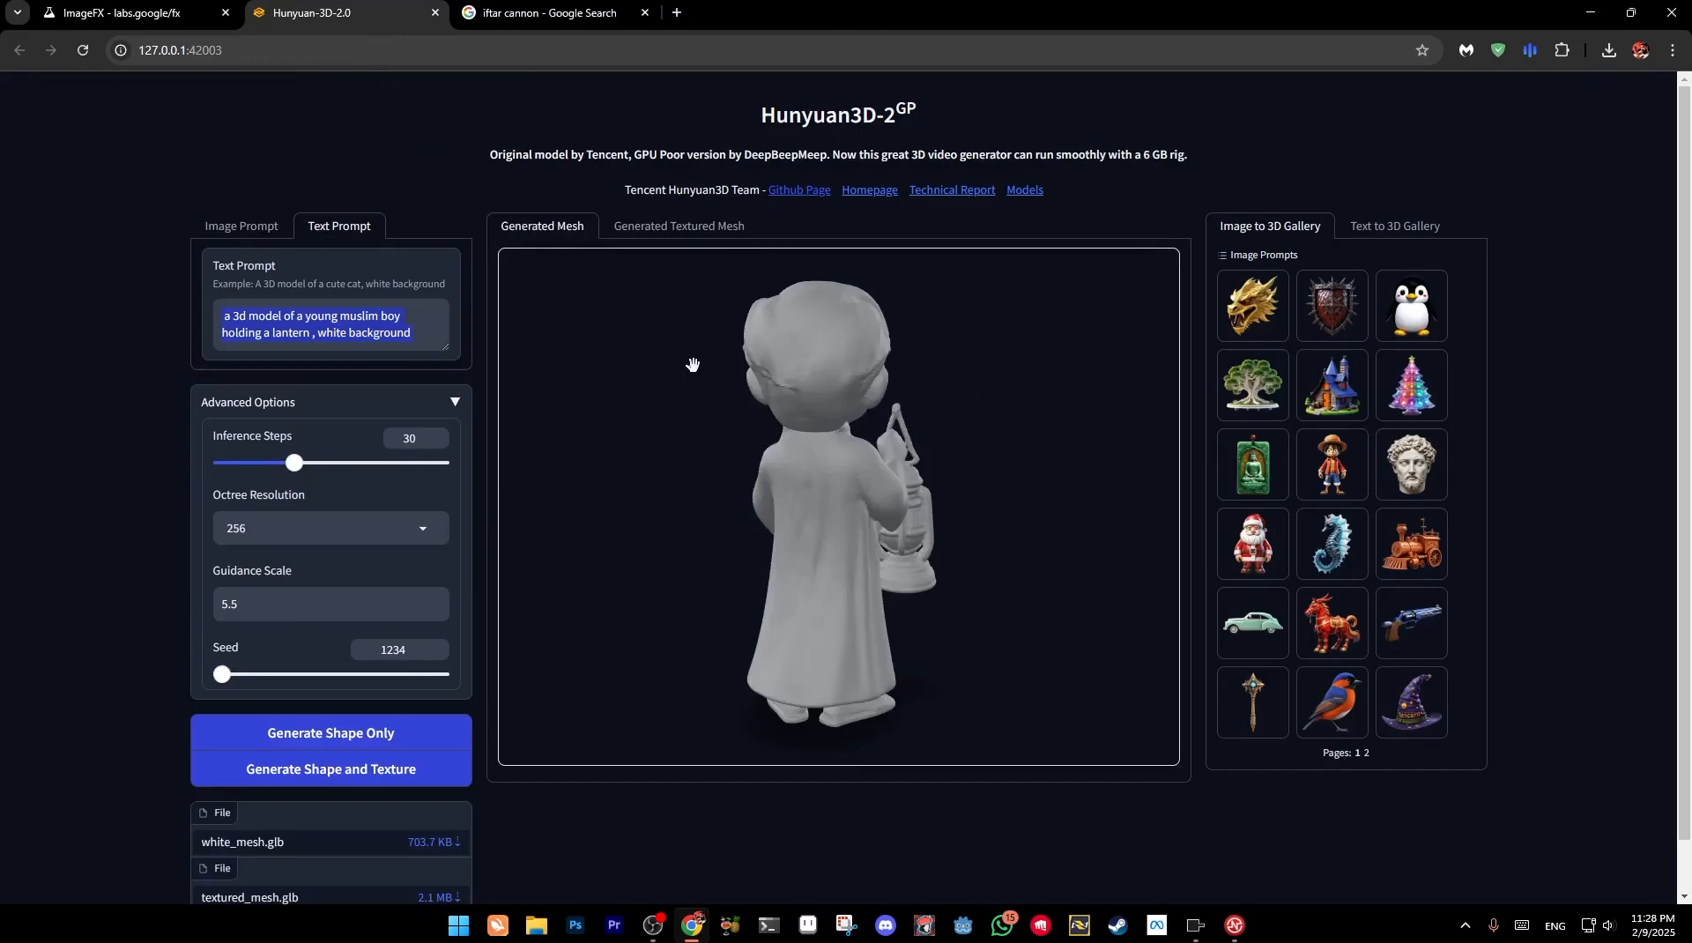
In the local Hunyuan3D-2 web UI, inspect the boy's plain mesh and textured mesh from the front, side and back
left_click_drag(692, 364, 698, 571)
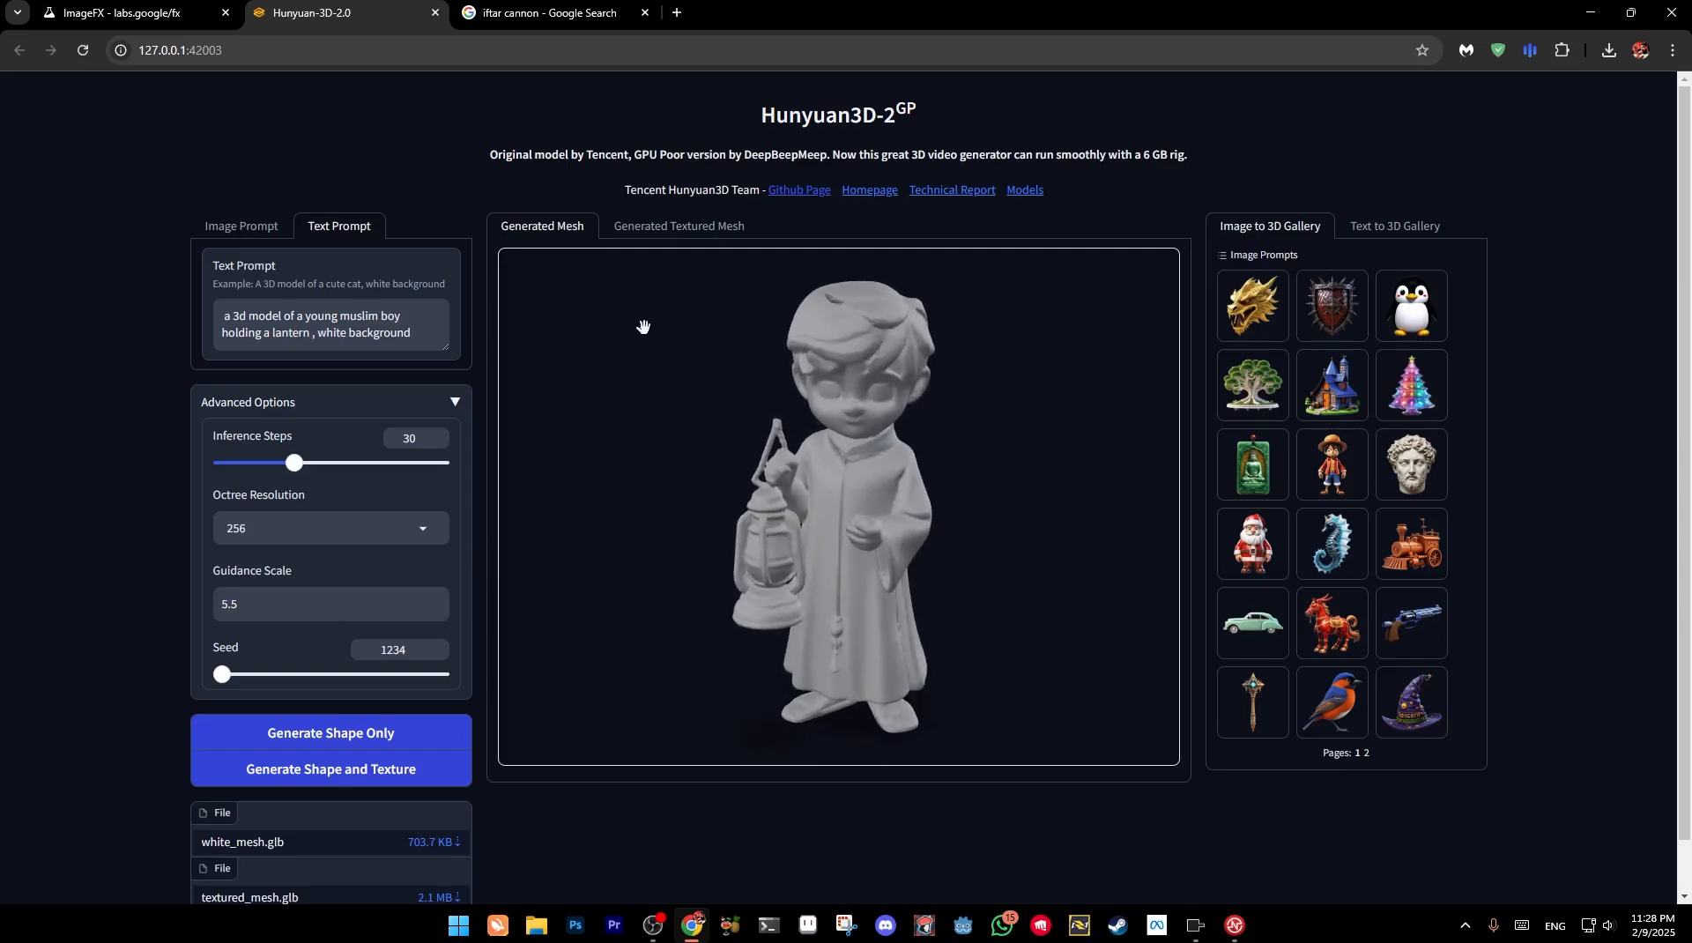
left_click(663, 230)
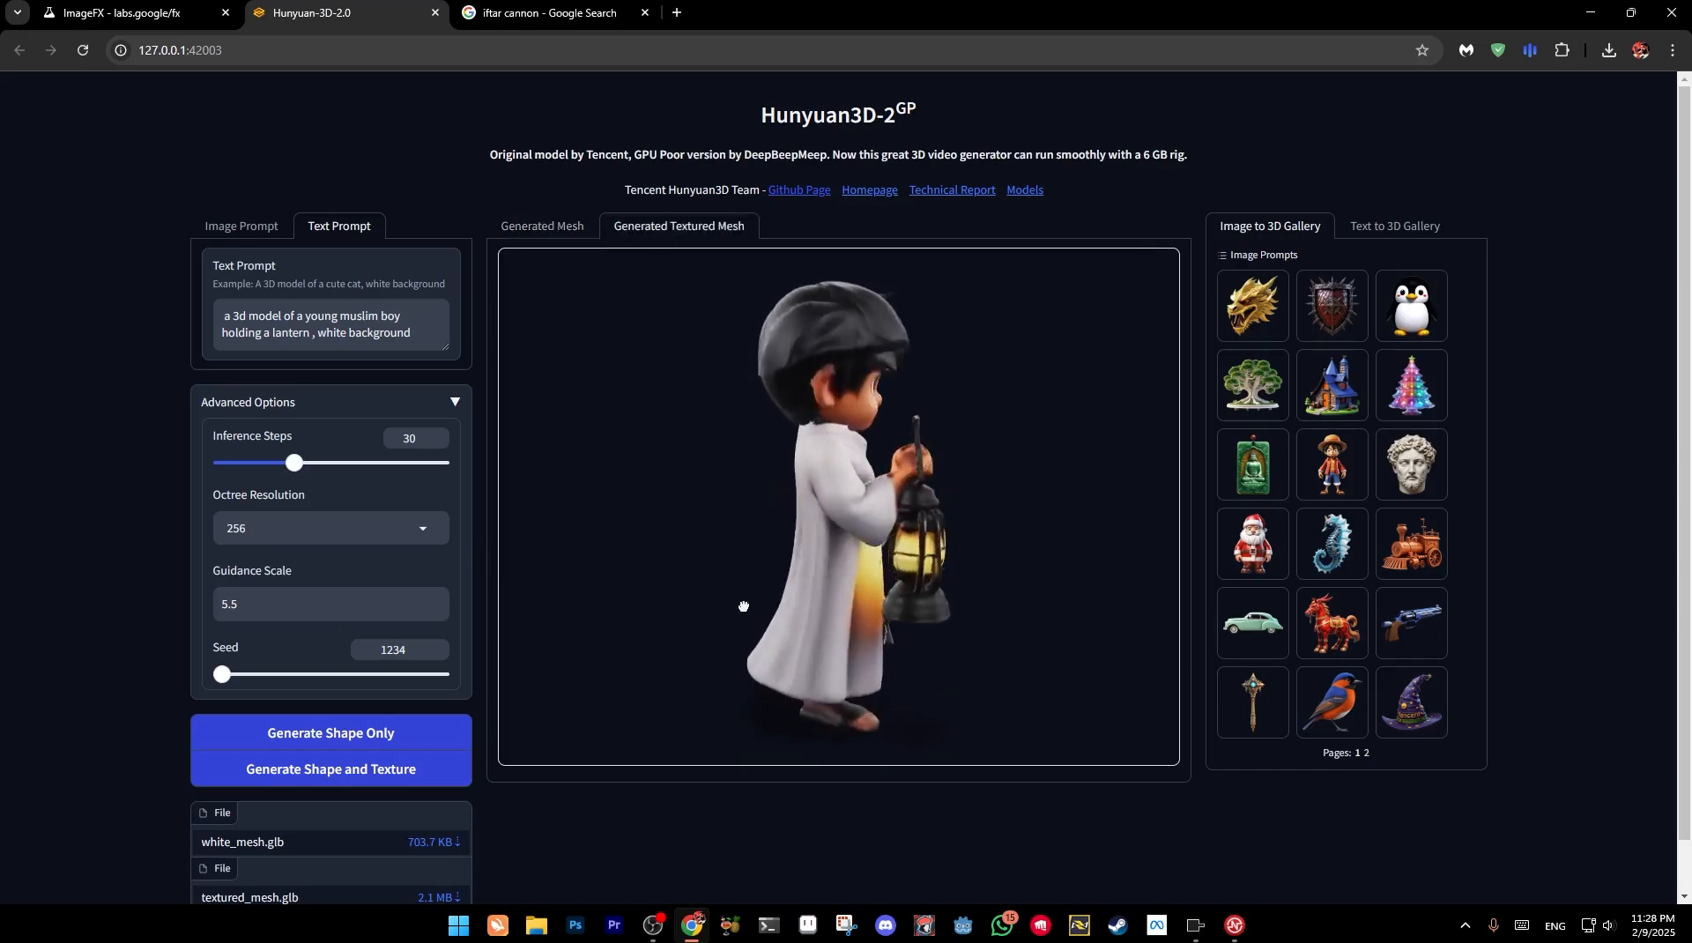
mouse_move(651, 599)
left_mouse_down()
mouse_move(602, 599)
mouse_move(625, 601)
left_mouse_up()
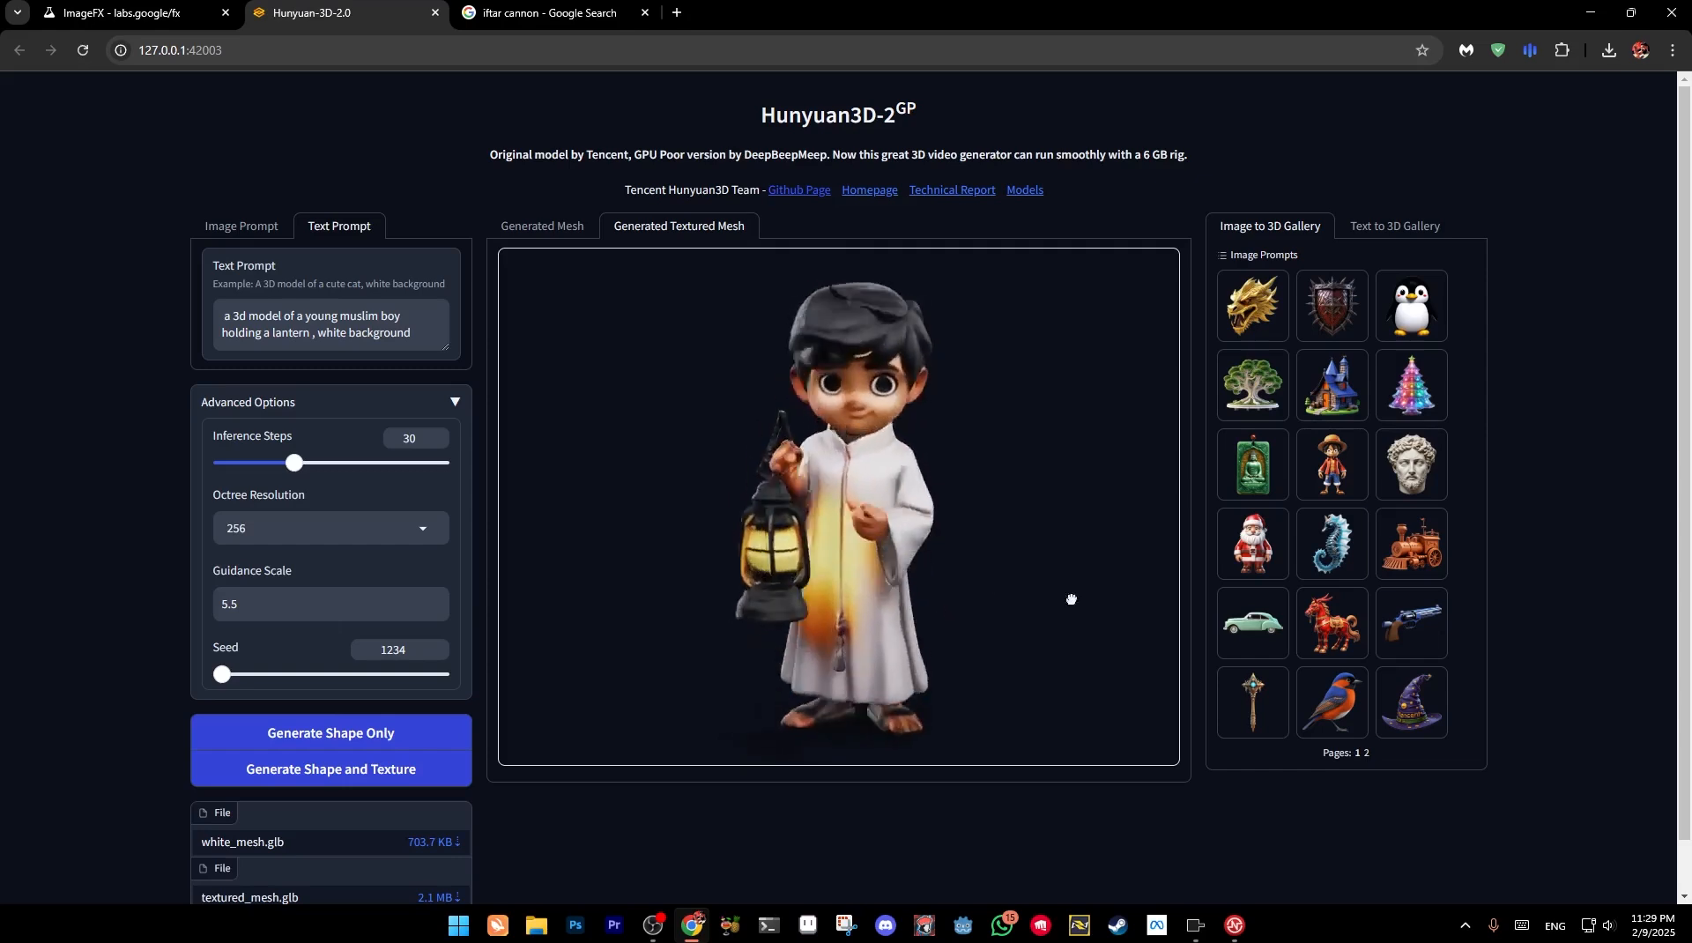
left_click_drag(1072, 599, 1145, 589)
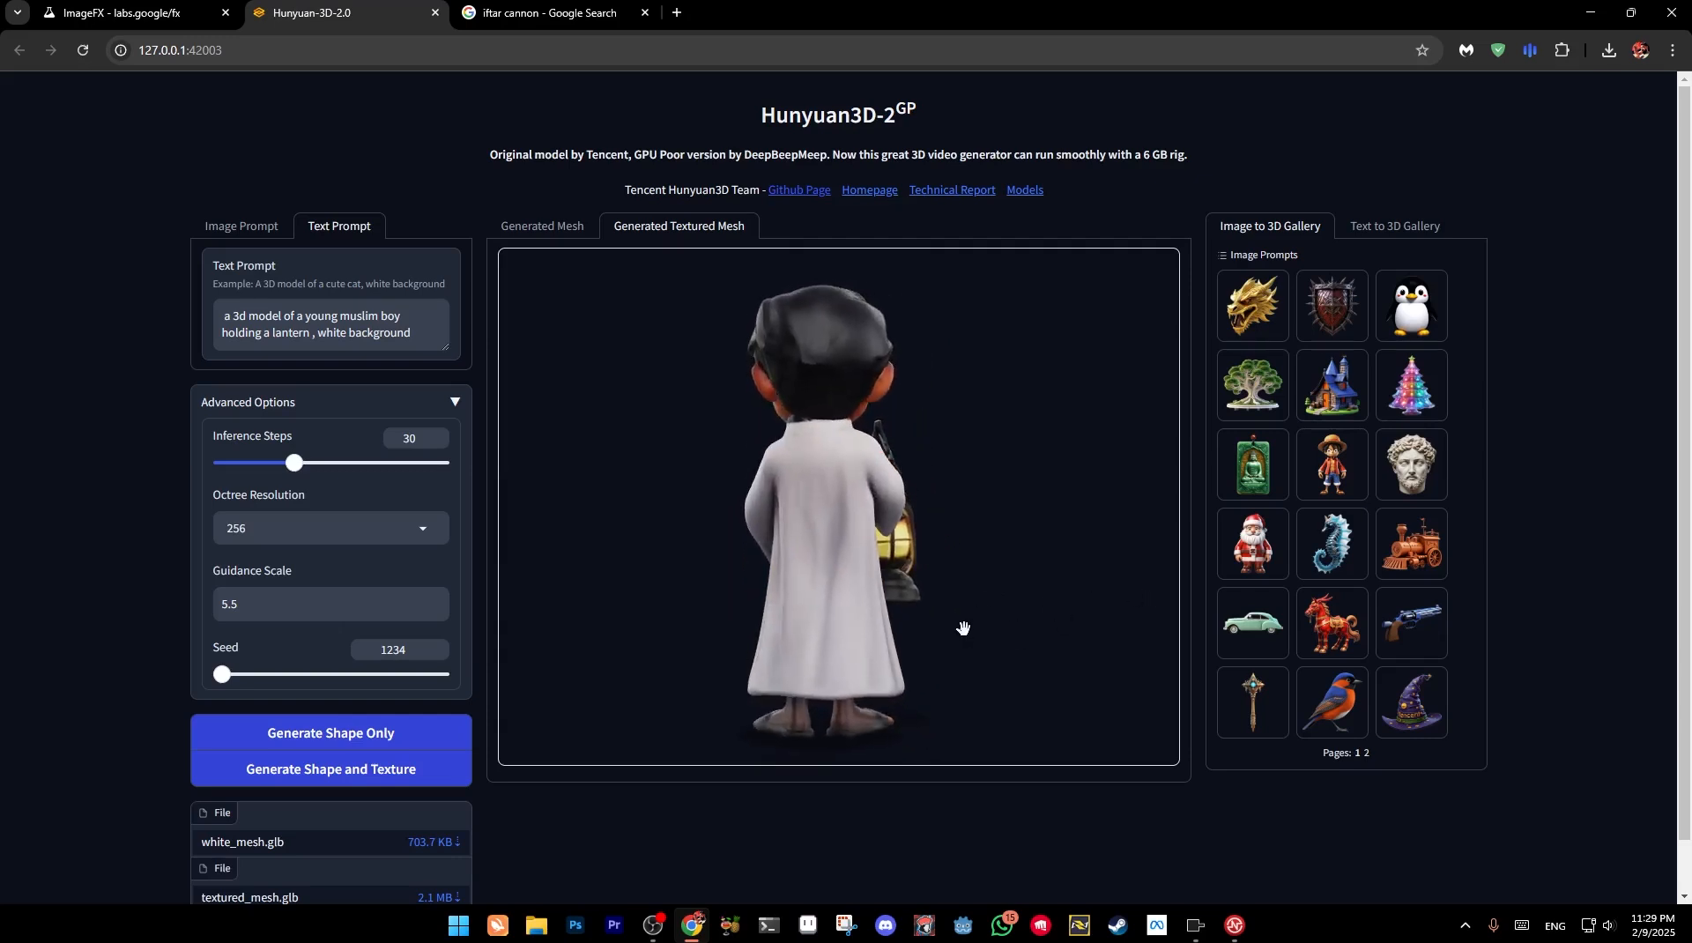
Download the boy's textured_mesh.glb and generate shape and texture from the text prompt "a 3d model of a gold logo of a skull , white background"
left_click_drag(441, 332, 395, 331)
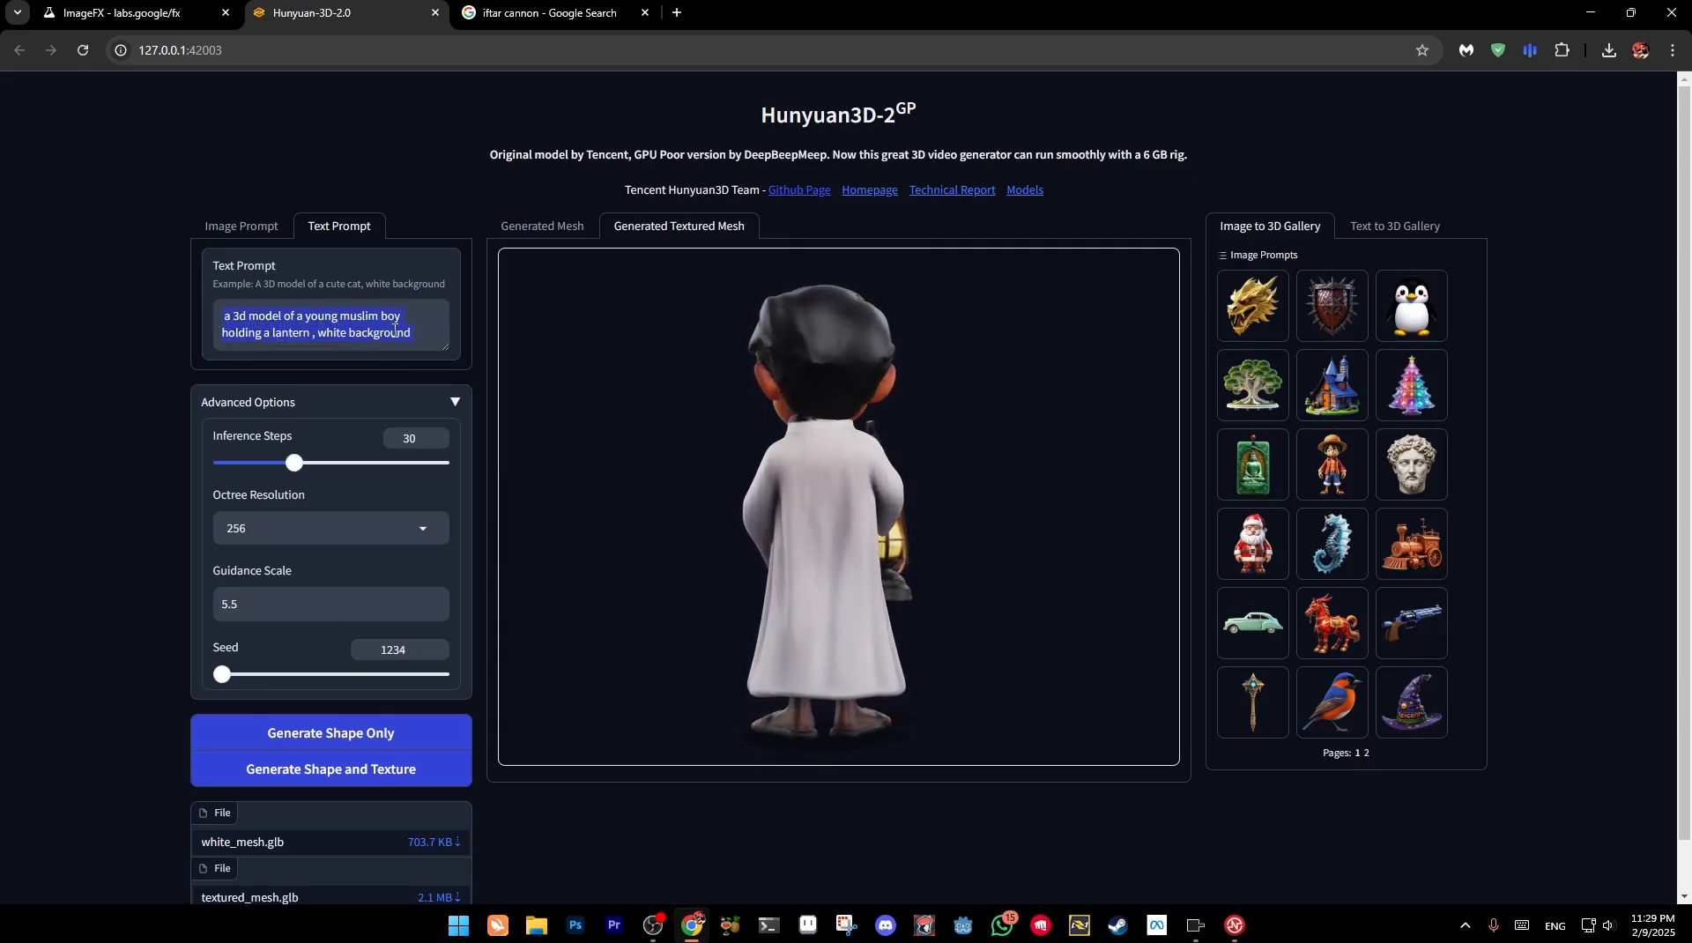
type("a 3d model of a gold logo of a skull , white background")
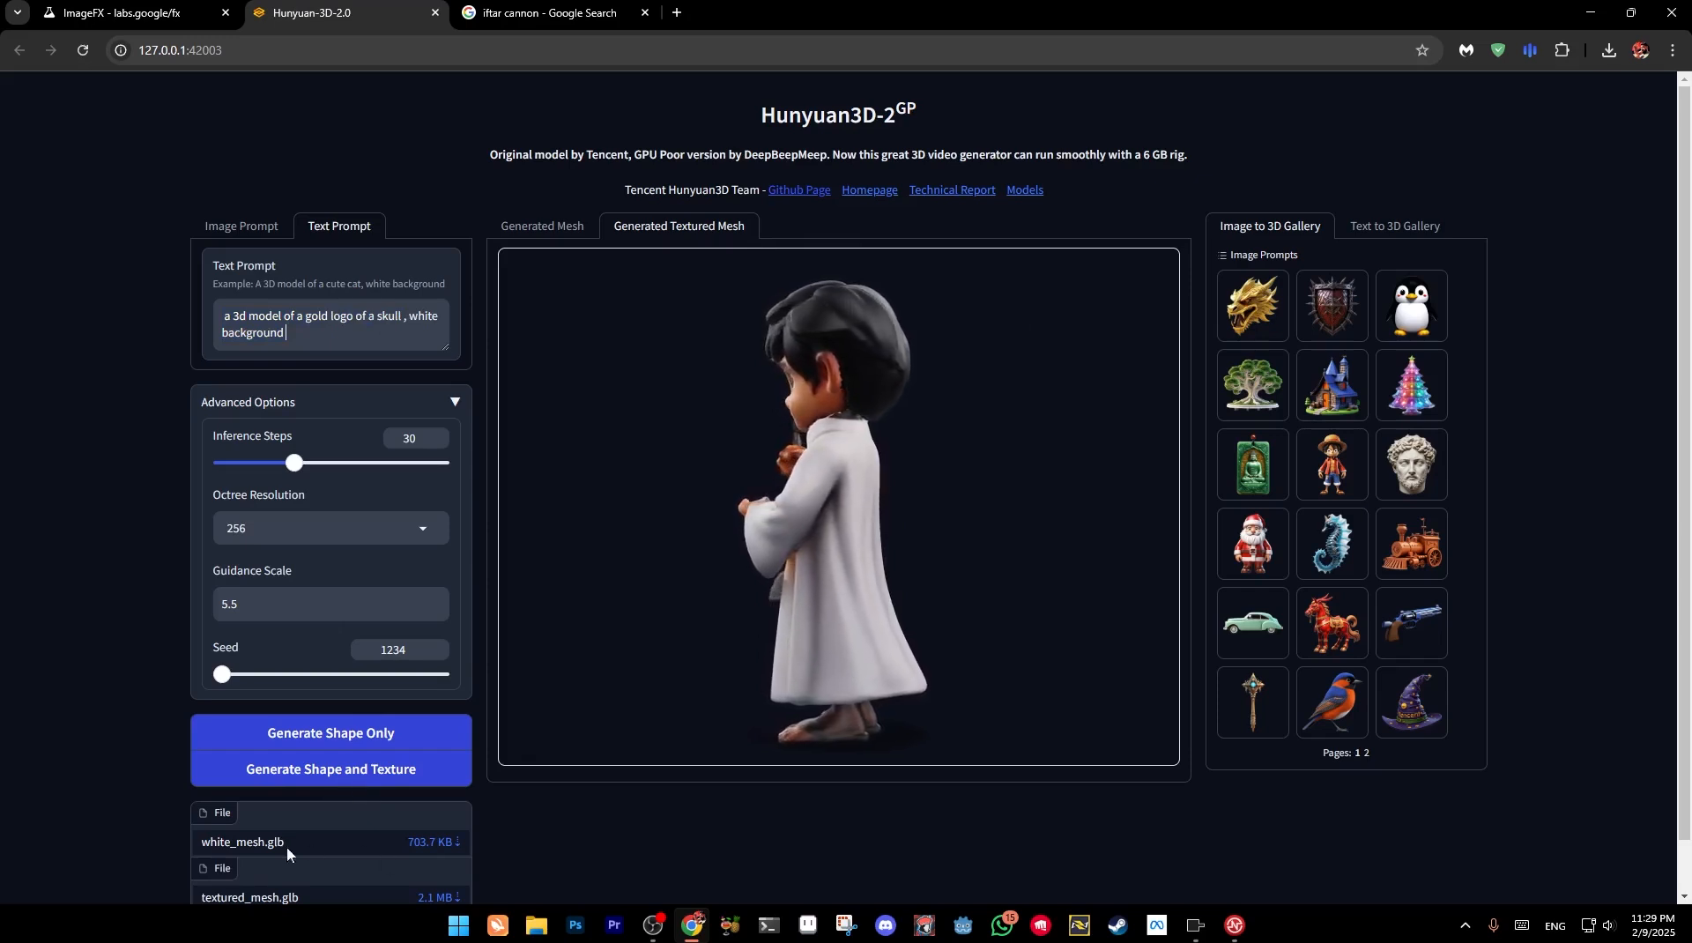
scroll(445, 846, "down", 1)
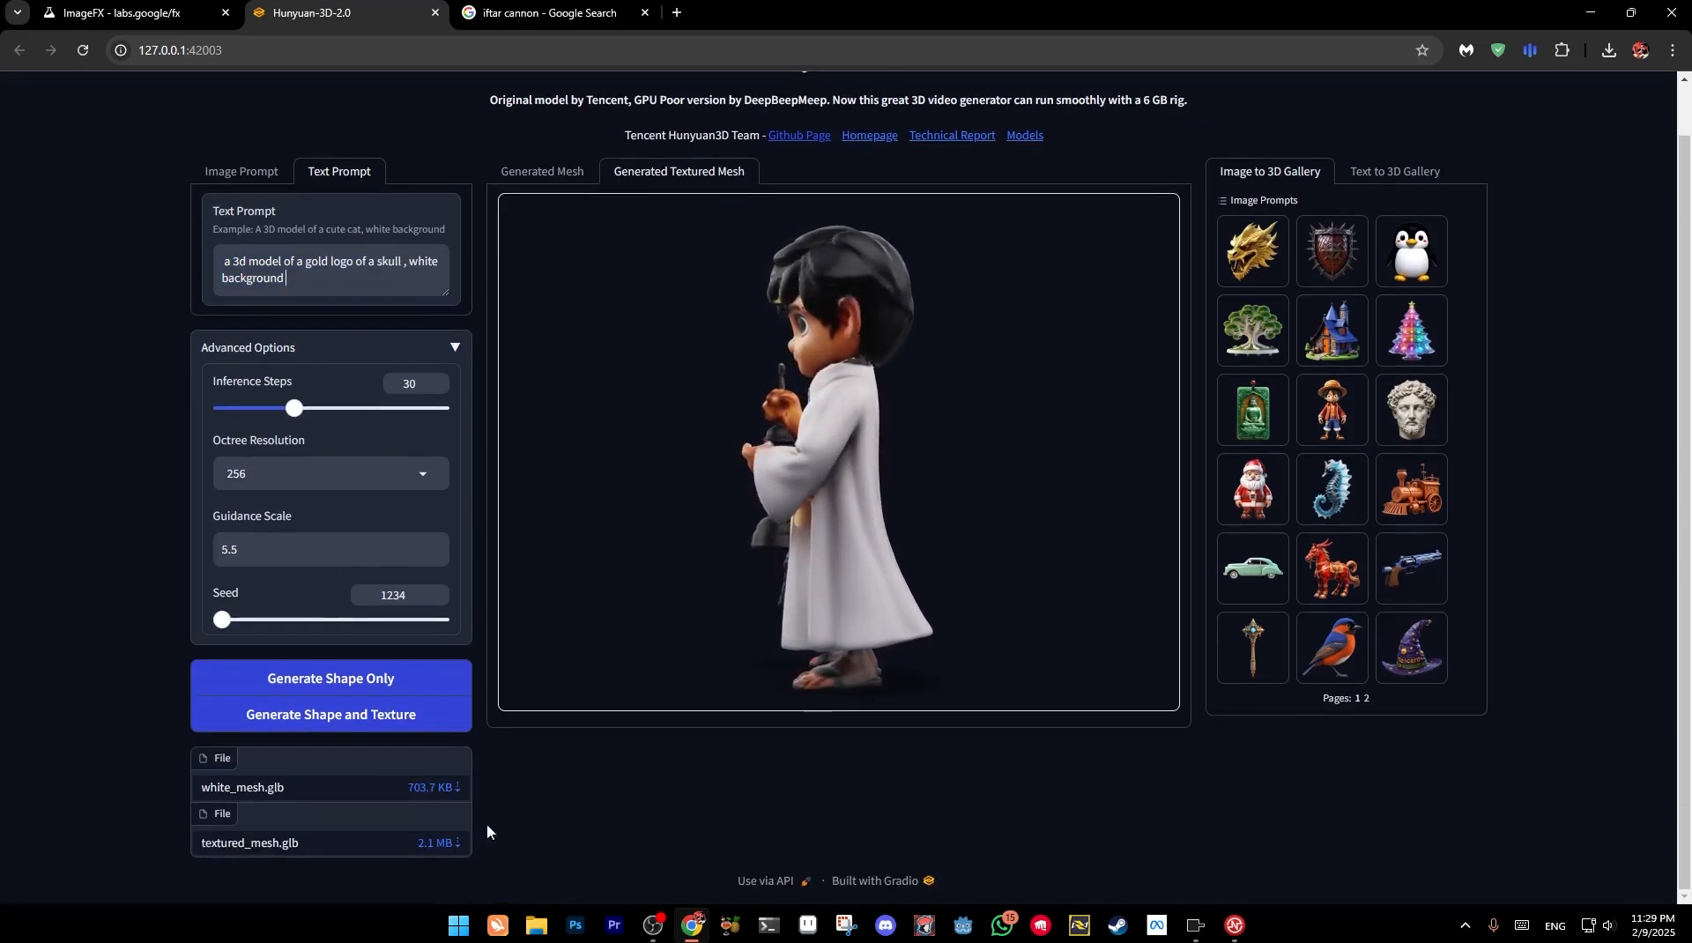
left_click(446, 843)
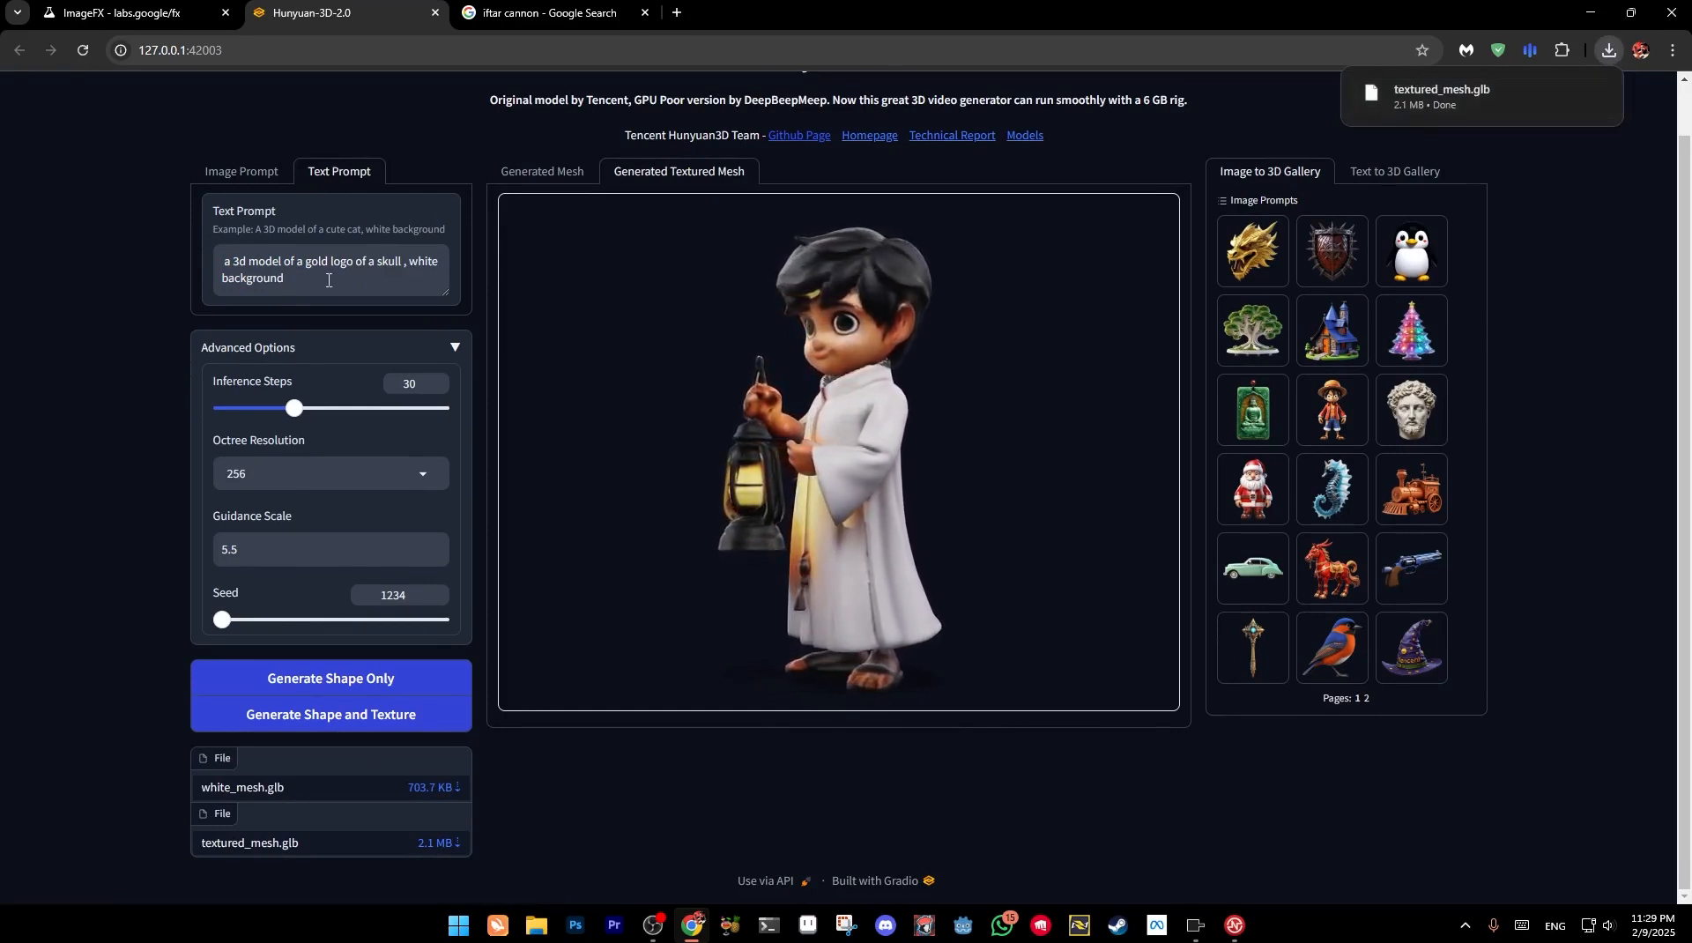
left_click(393, 723)
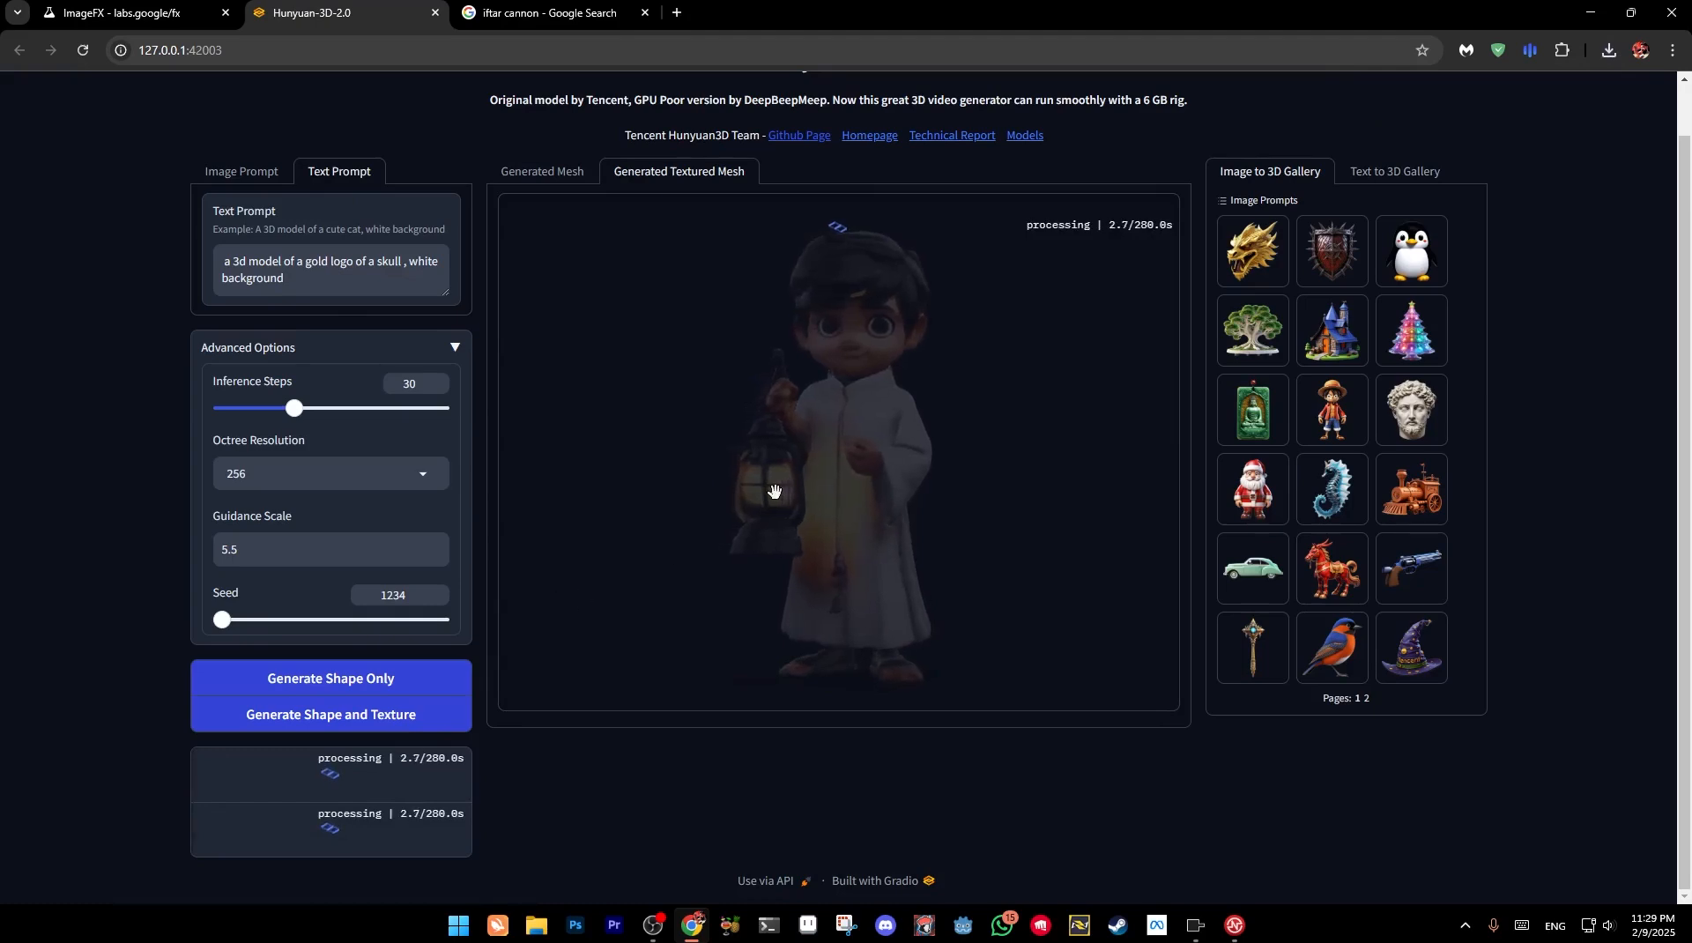
Switch to ImageFX and create images from the prompt "3d model of a logo of ramadan karem , white background"
left_click(87, 12)
left_click_drag(532, 301, 241, 235)
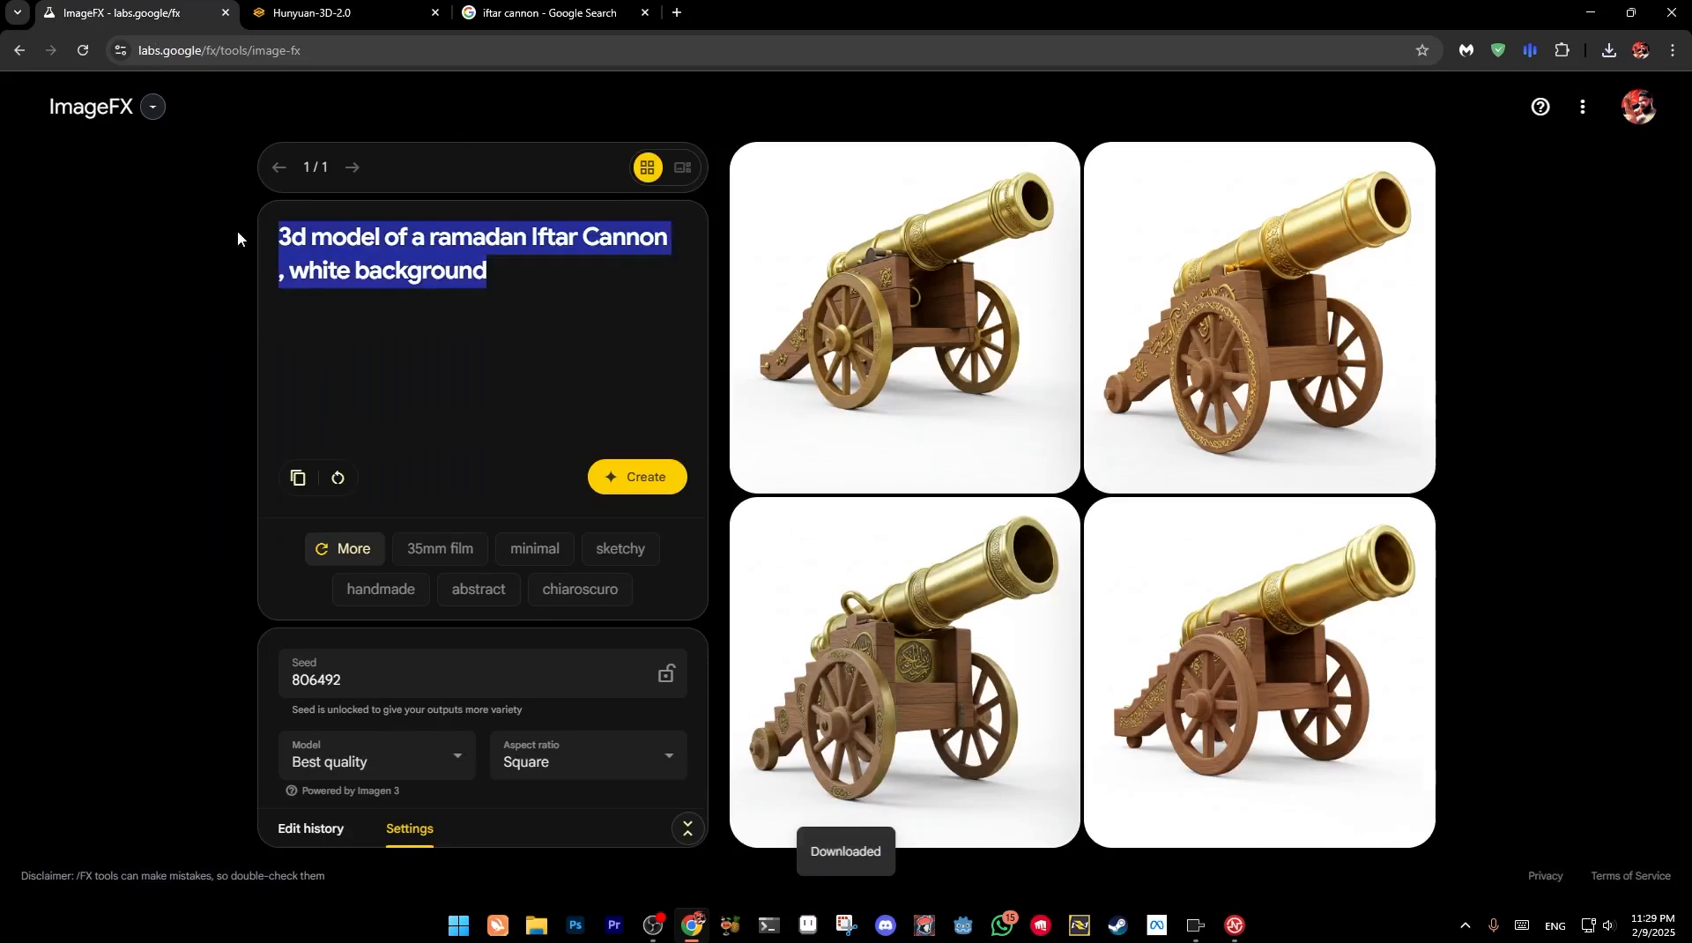
left_click(430, 236)
left_click_drag(434, 237, 688, 233)
type("logo of ramadan karem")
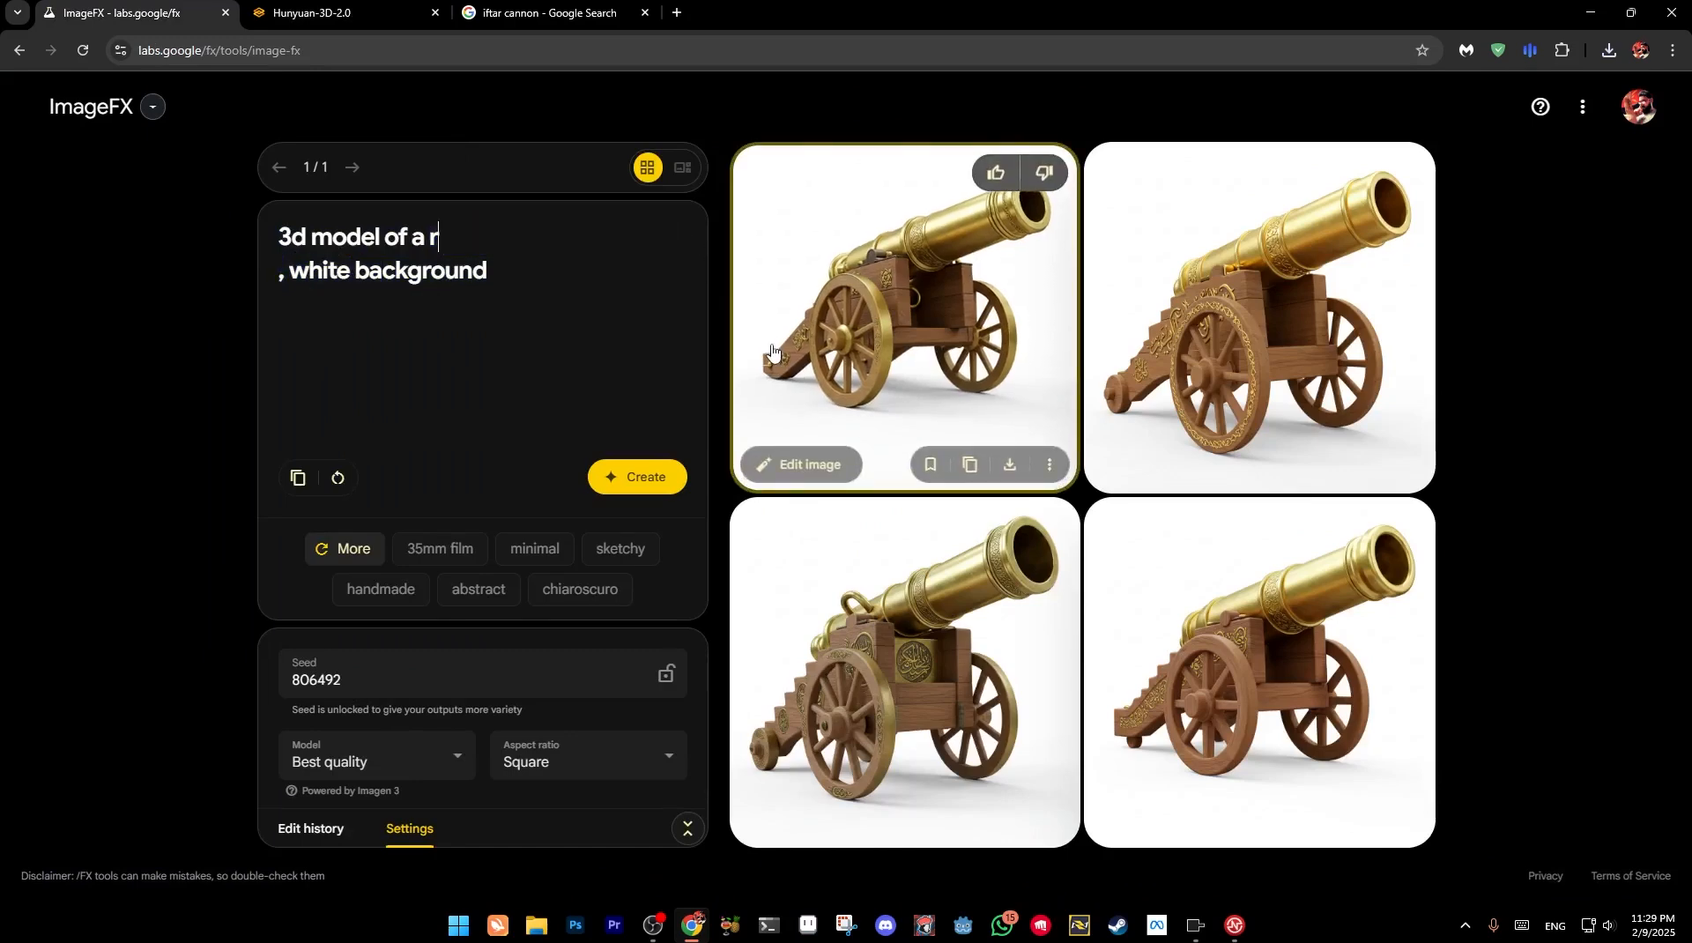
left_click(656, 467)
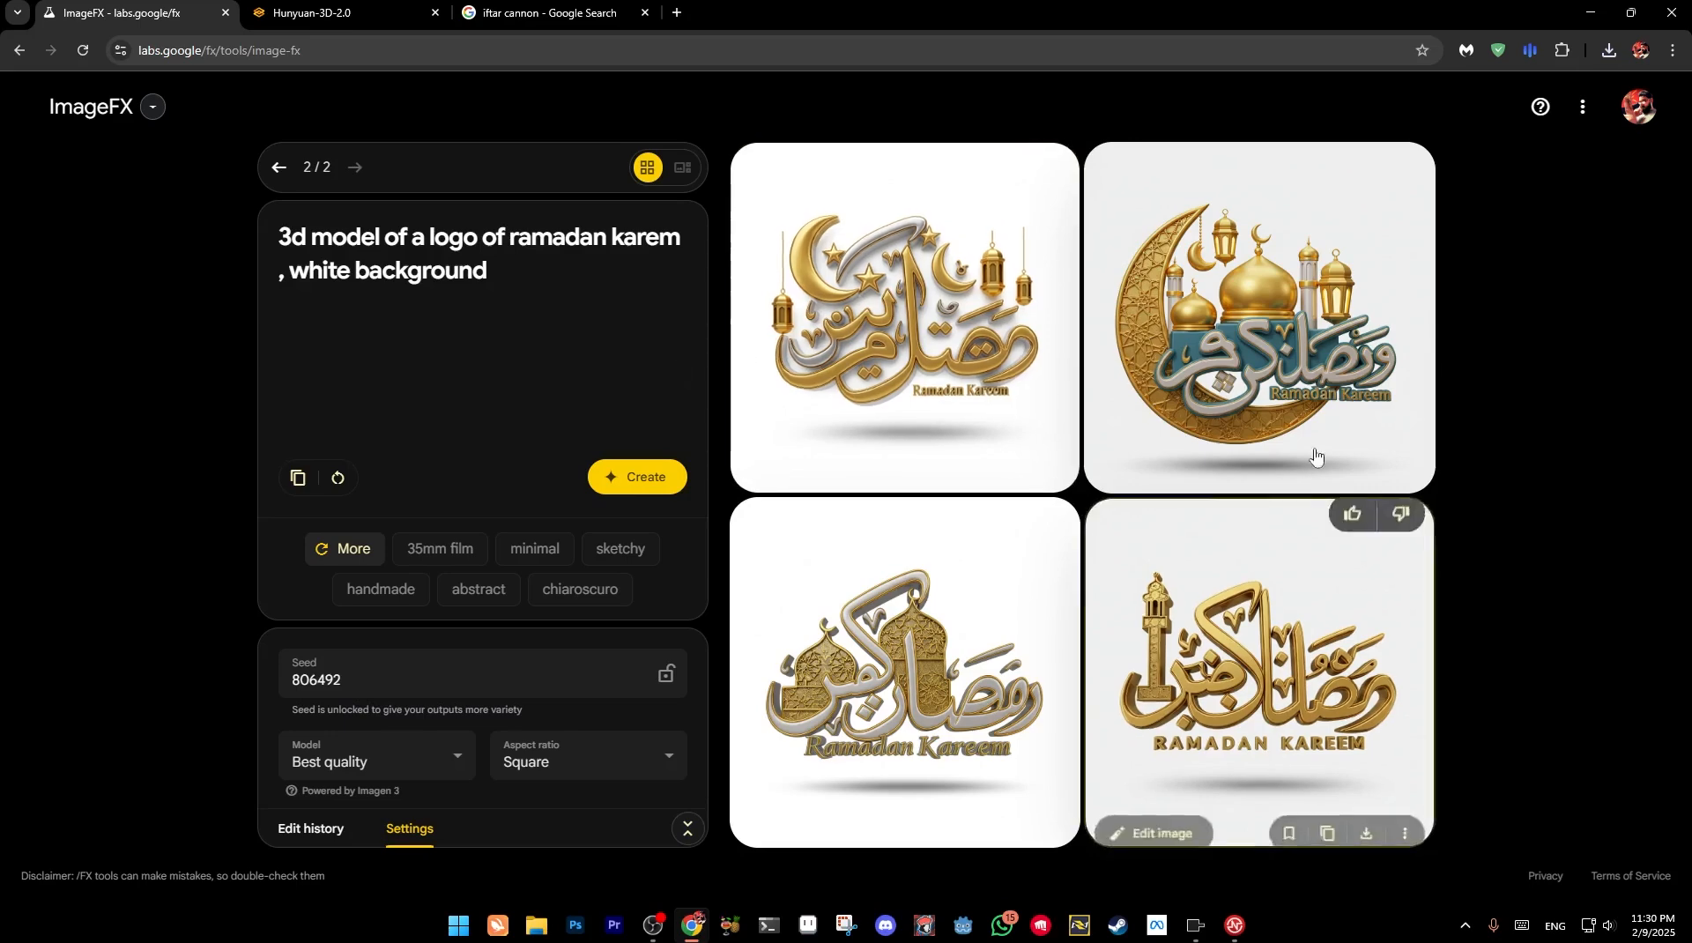
View the generated Ramadan Kareem logo images one after another in the enlarged view
mouse_move(1337, 411)
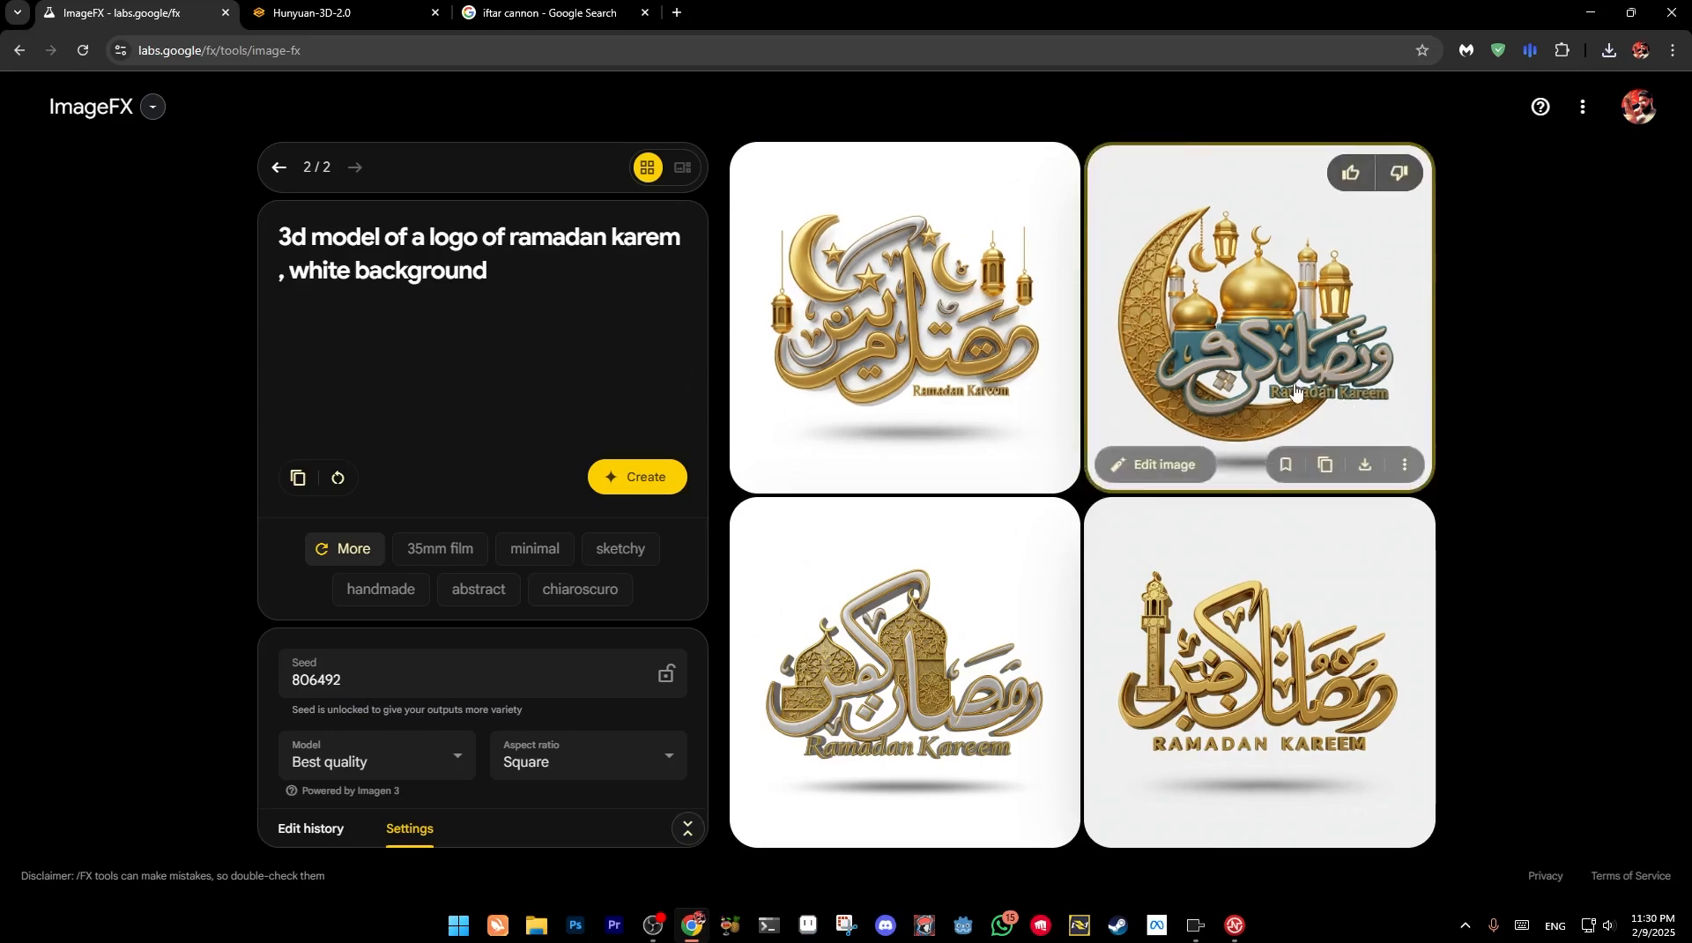
left_click(1261, 394)
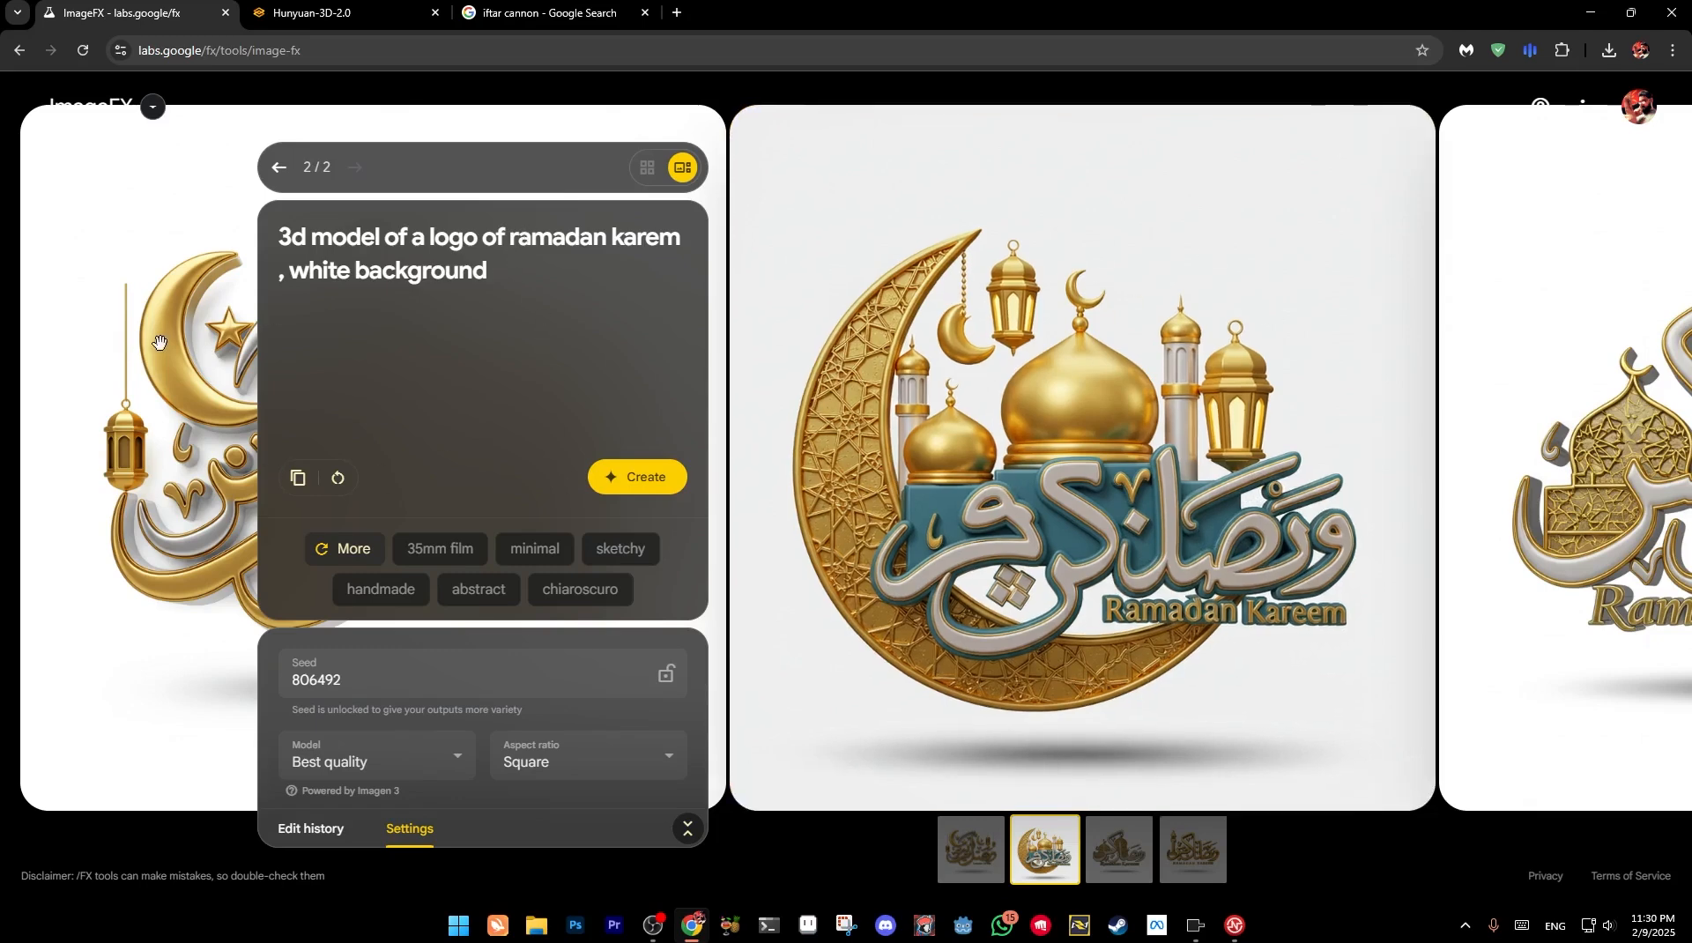
left_click(160, 342)
left_click(1539, 458)
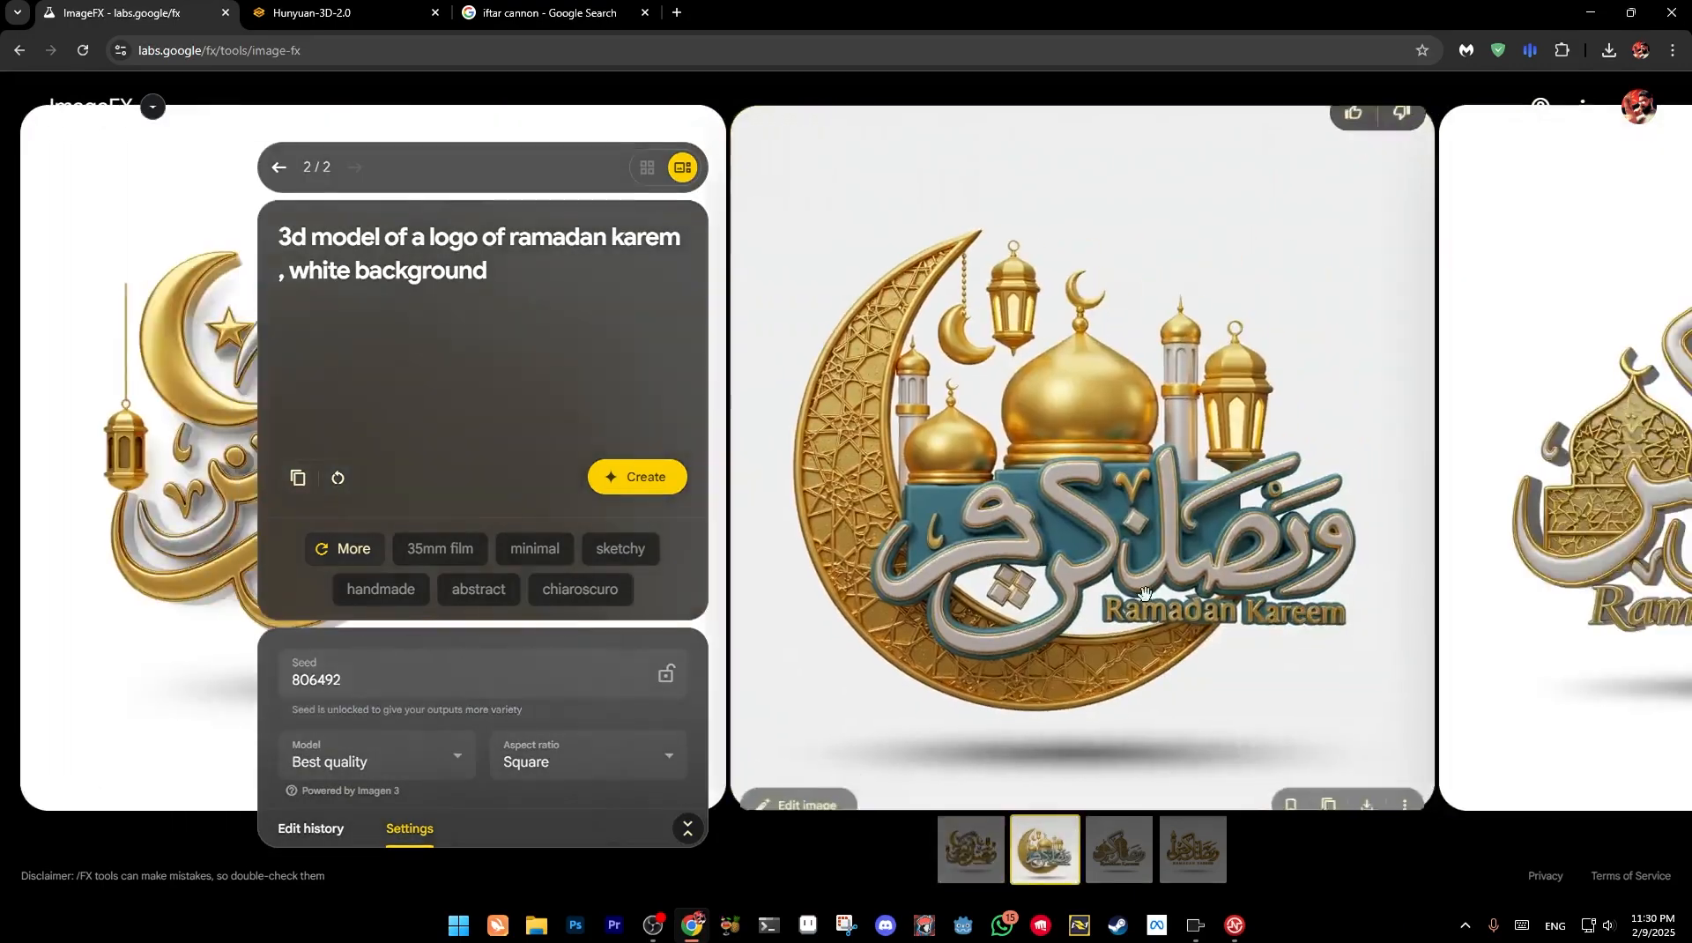
left_click(1569, 520)
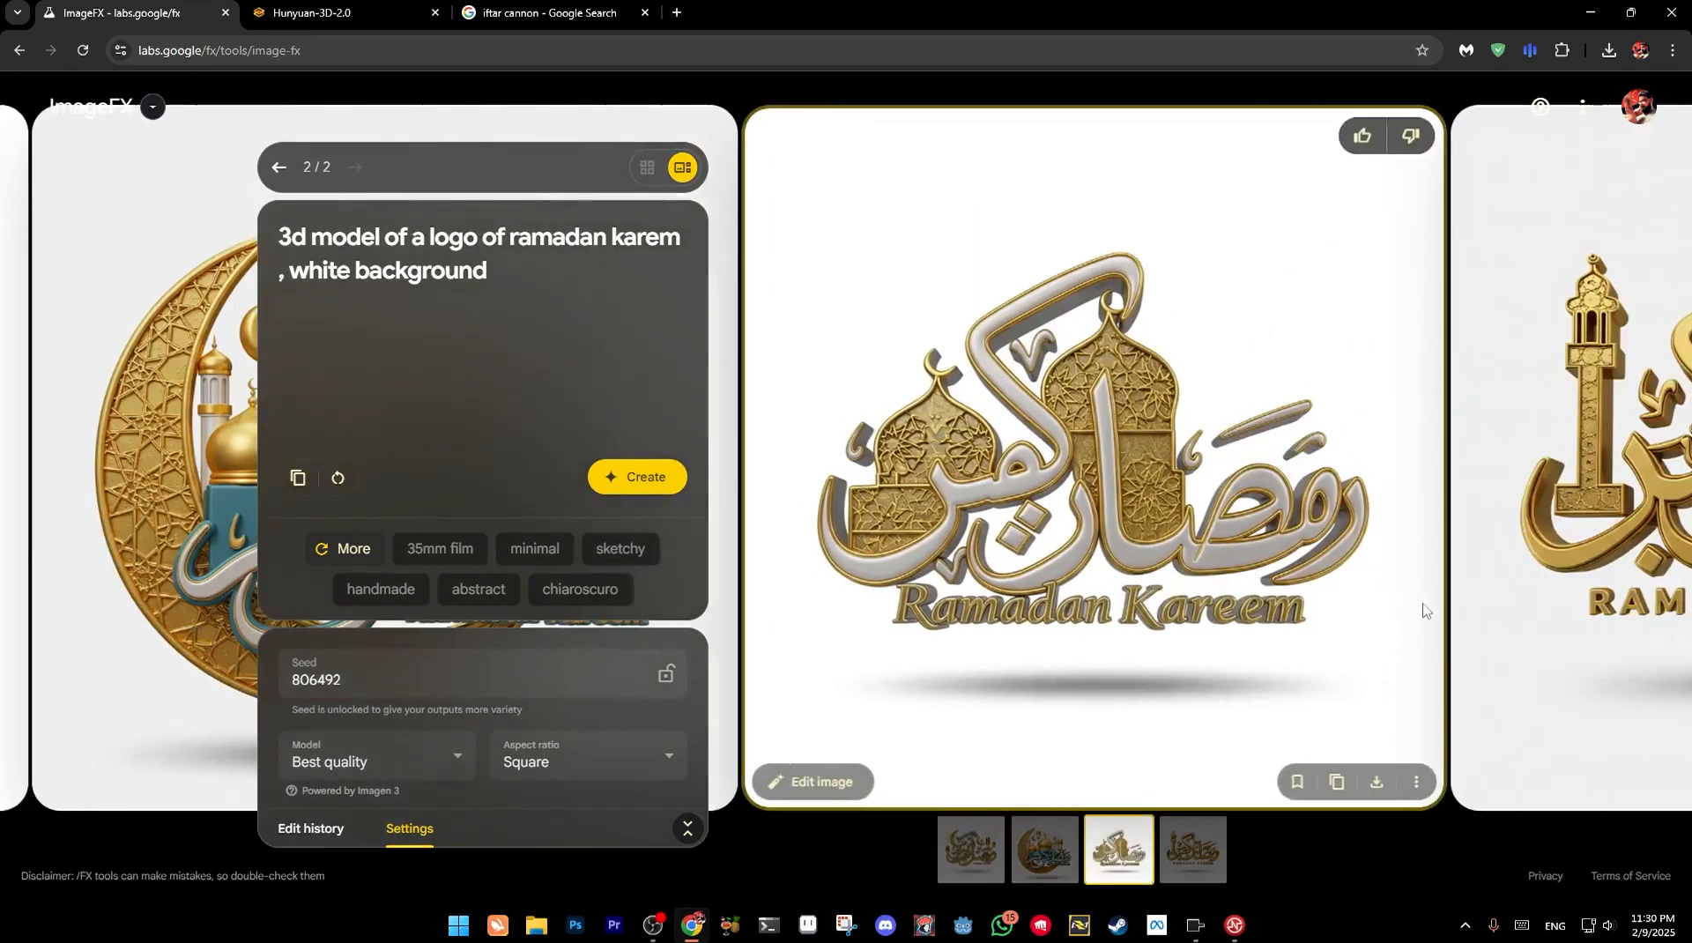
left_click(1564, 529)
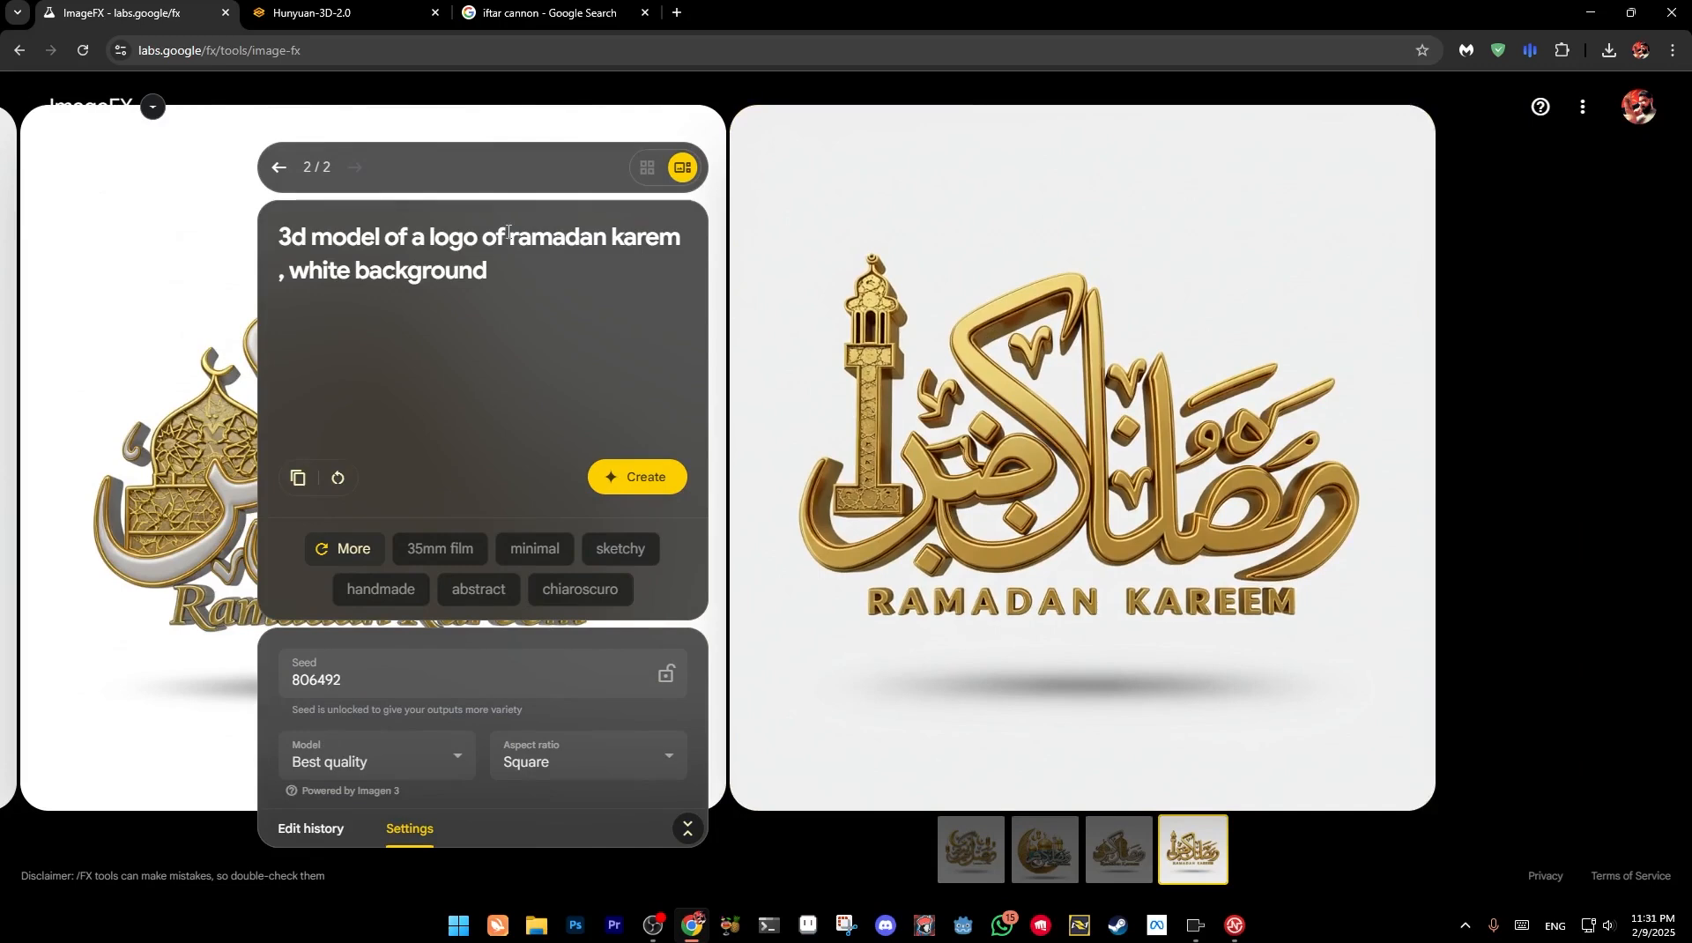
Change the prompt to "3d model of a laser cannon , white background" and create the images
left_click_drag(429, 236, 683, 241)
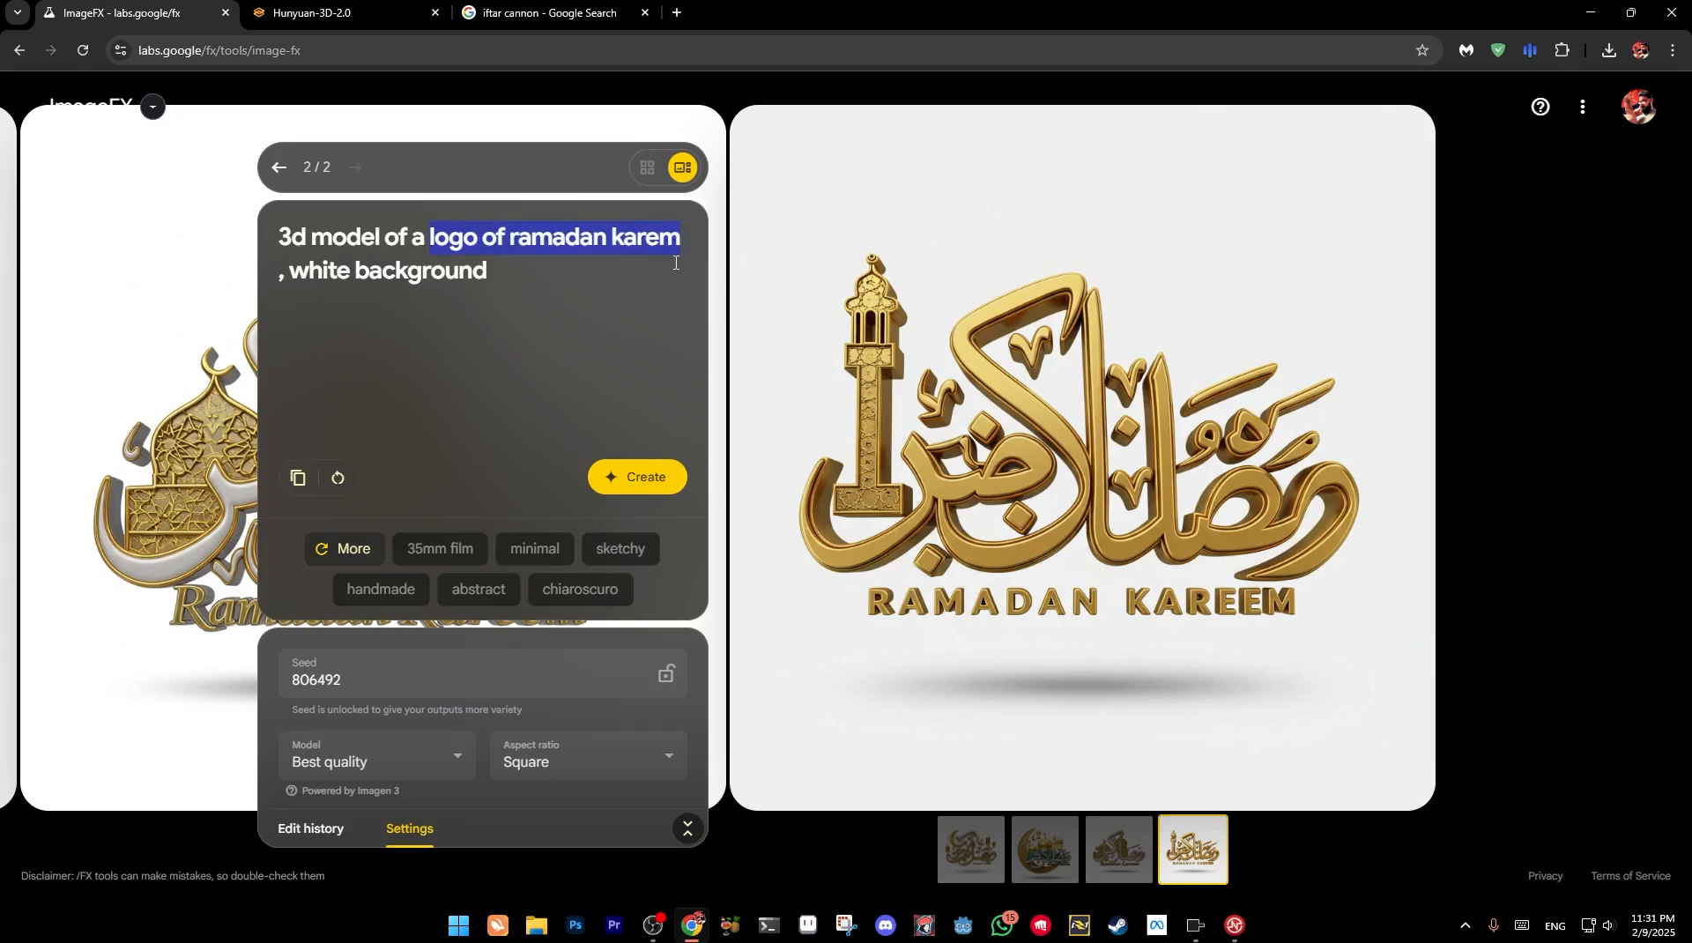
type("laser cannon")
left_click(656, 477)
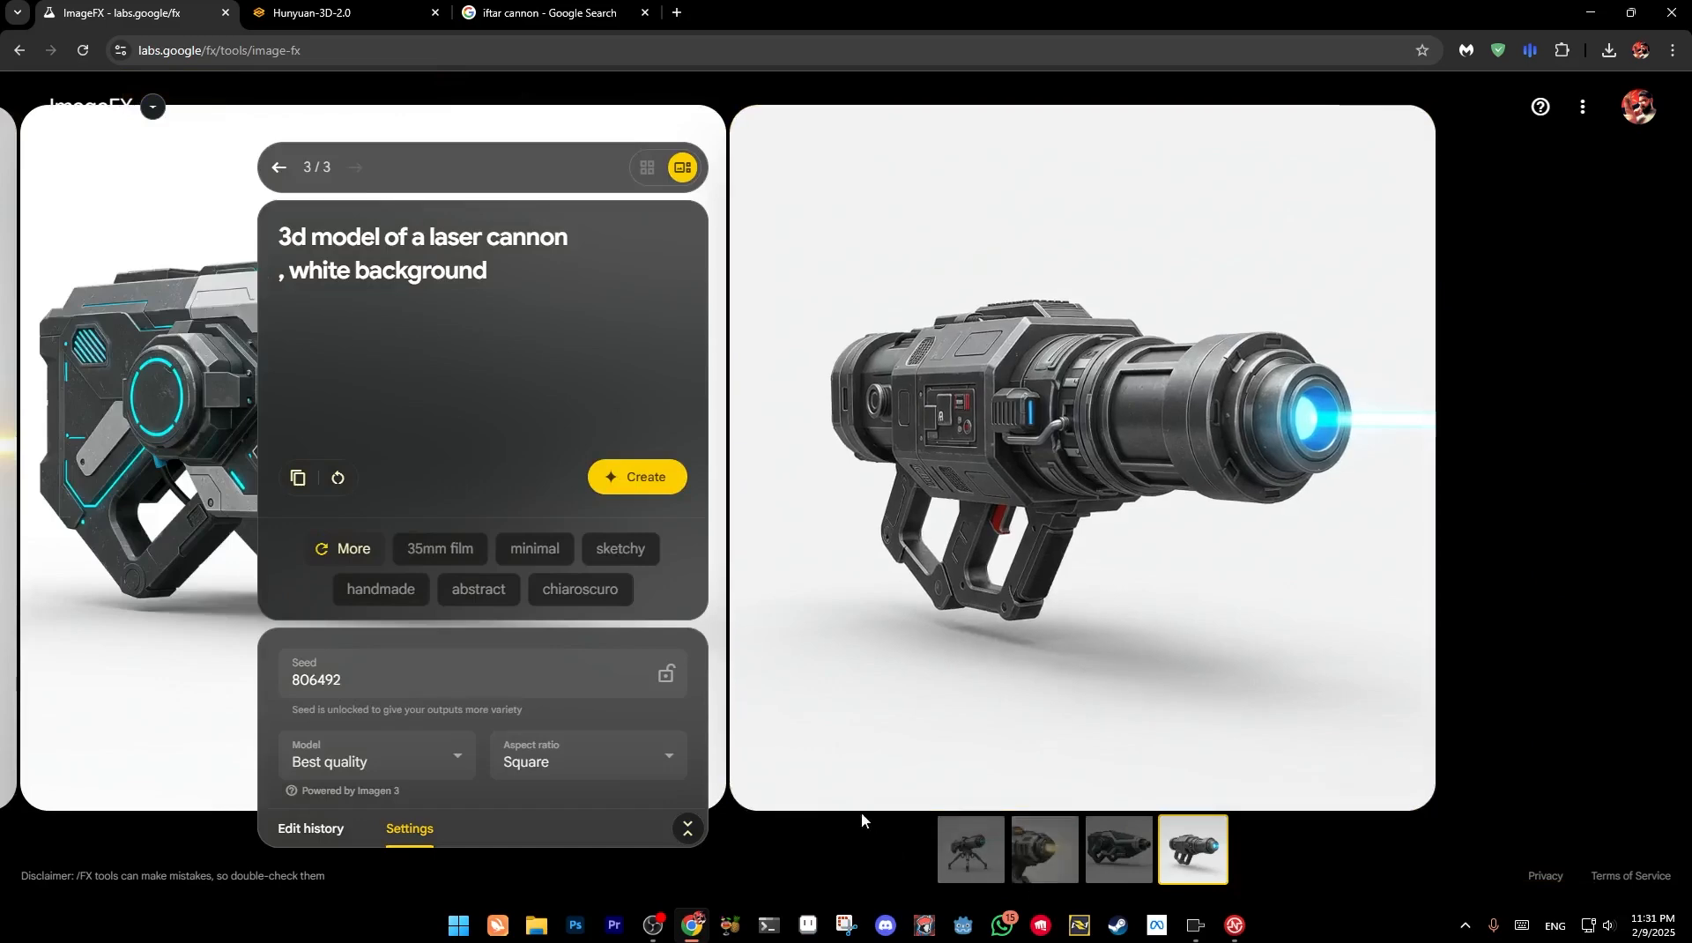
Show the laser cannon images as a grid, enlarge the tripod-mounted cannon and download that image
left_click(647, 167)
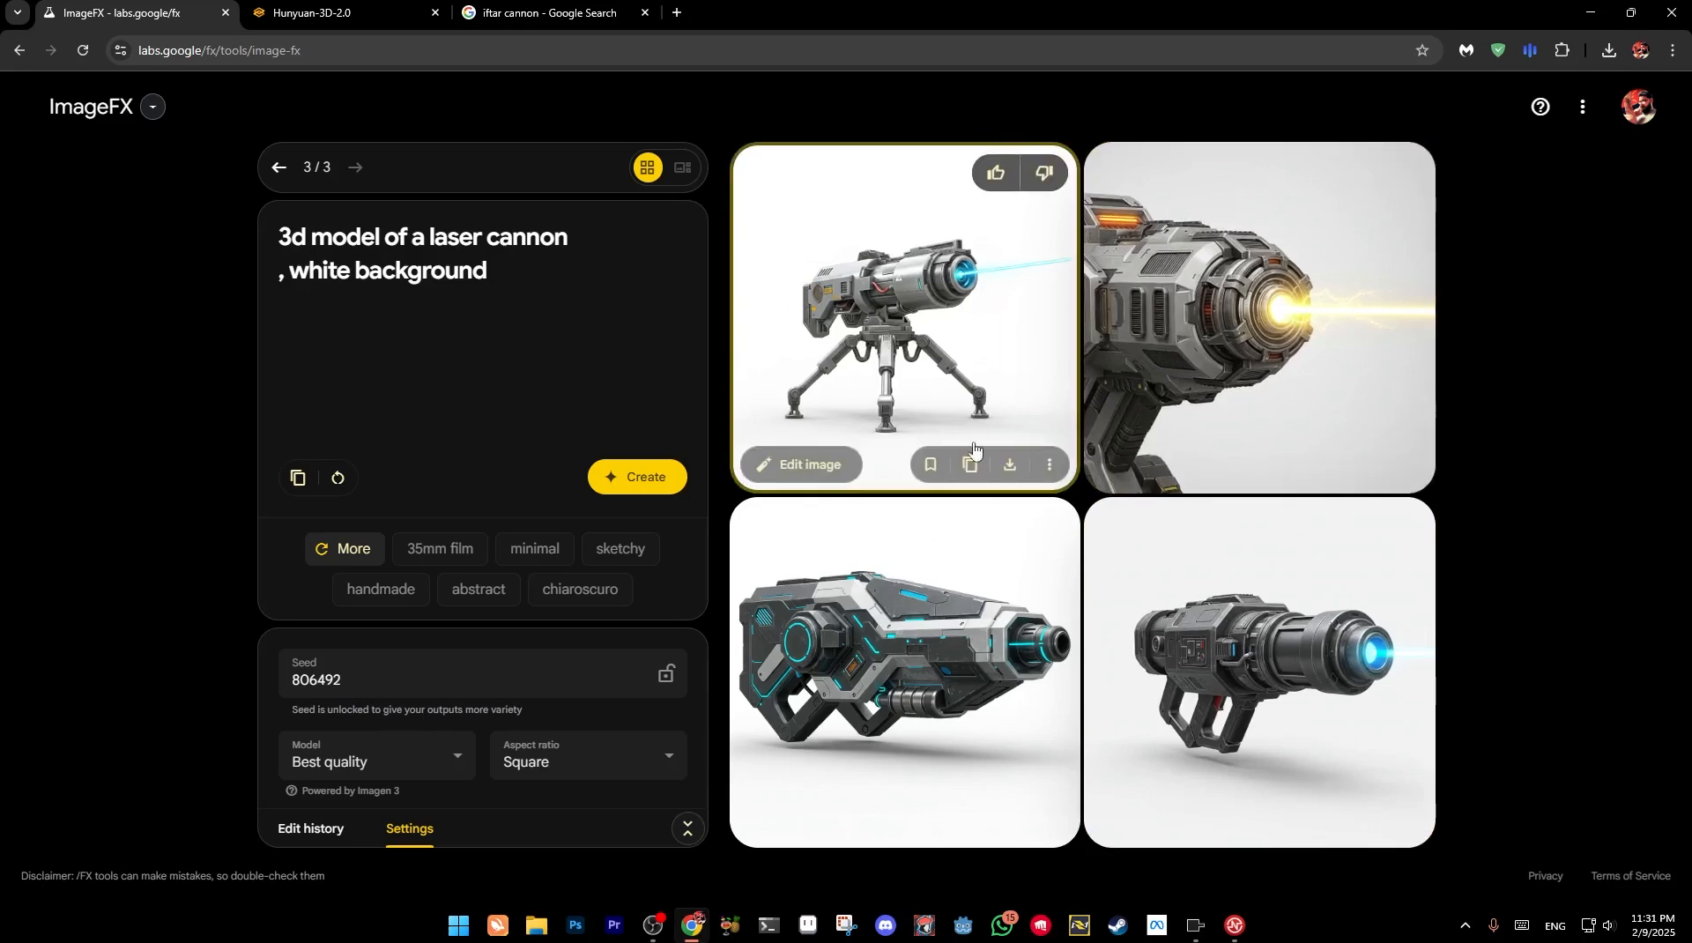
left_click(930, 366)
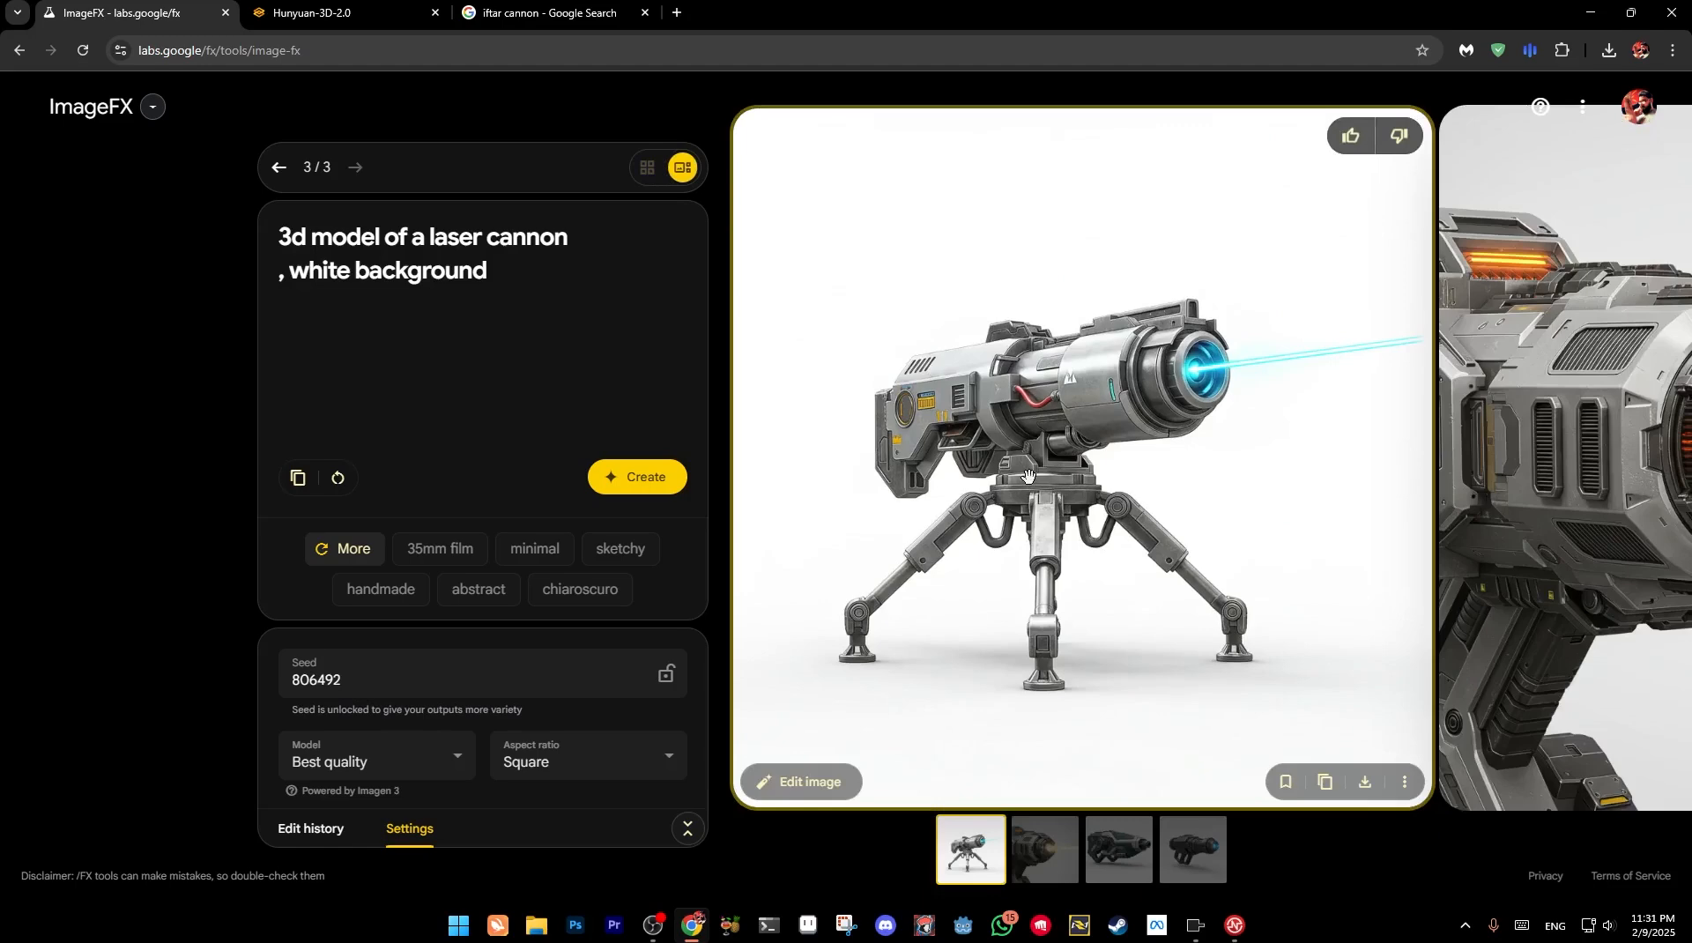
left_click(1366, 782)
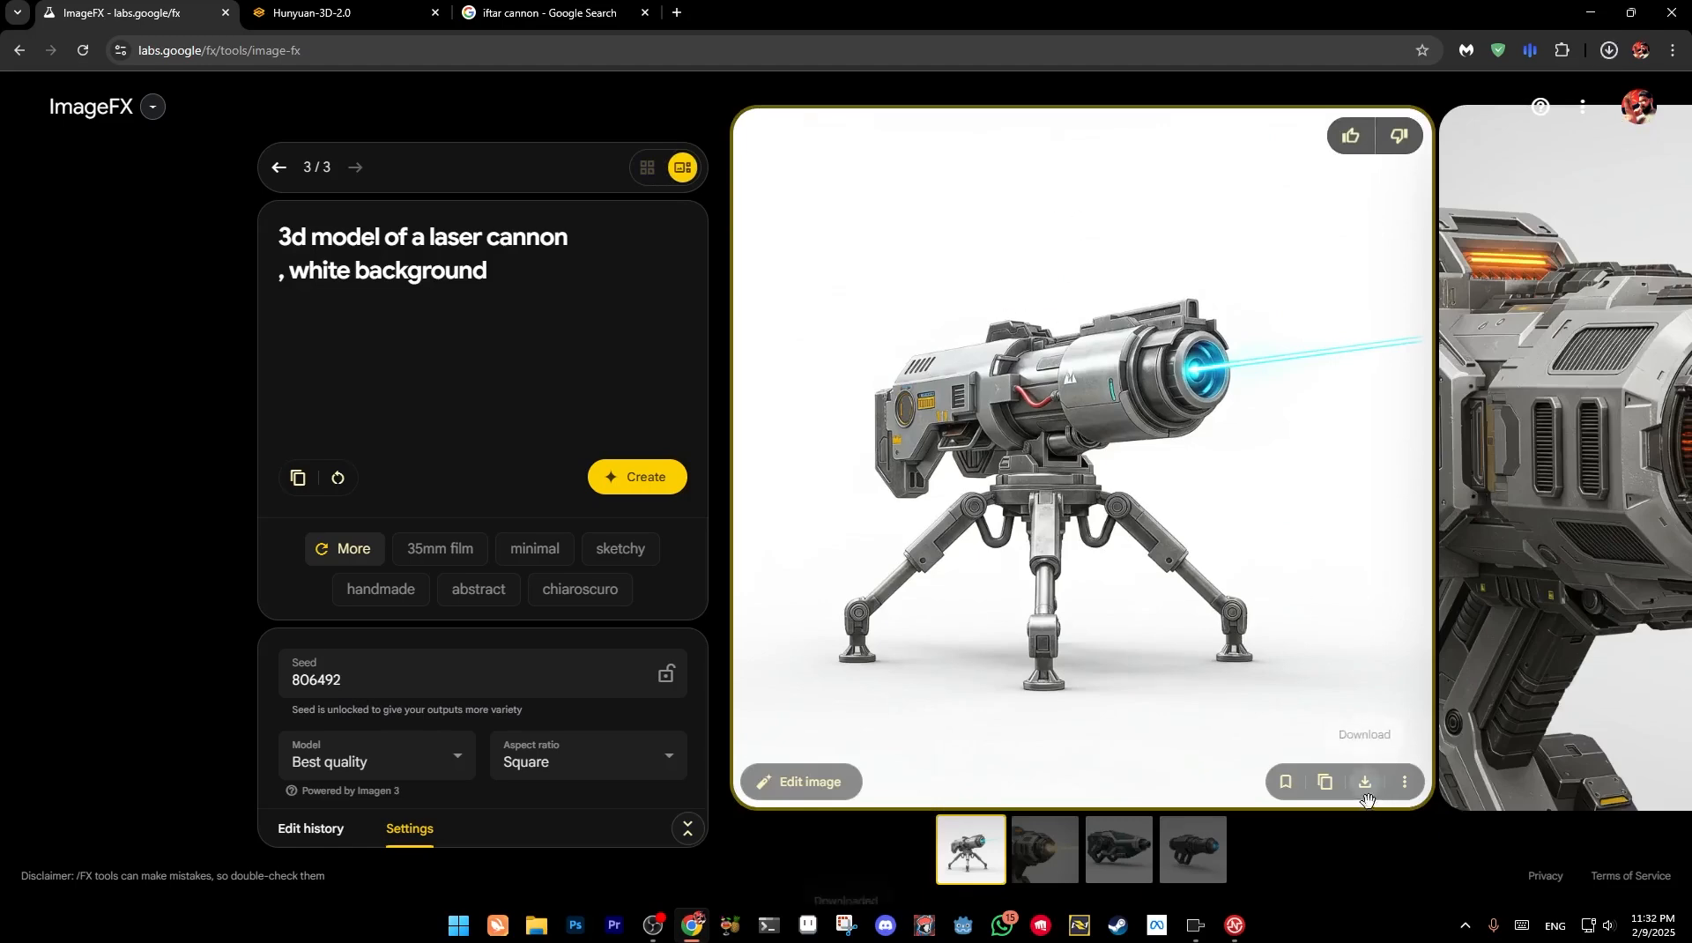
Return to the local Hunyuan3D-2 web UI and inspect the skull's textured mesh from all around, then show its plain mesh
left_click(351, 5)
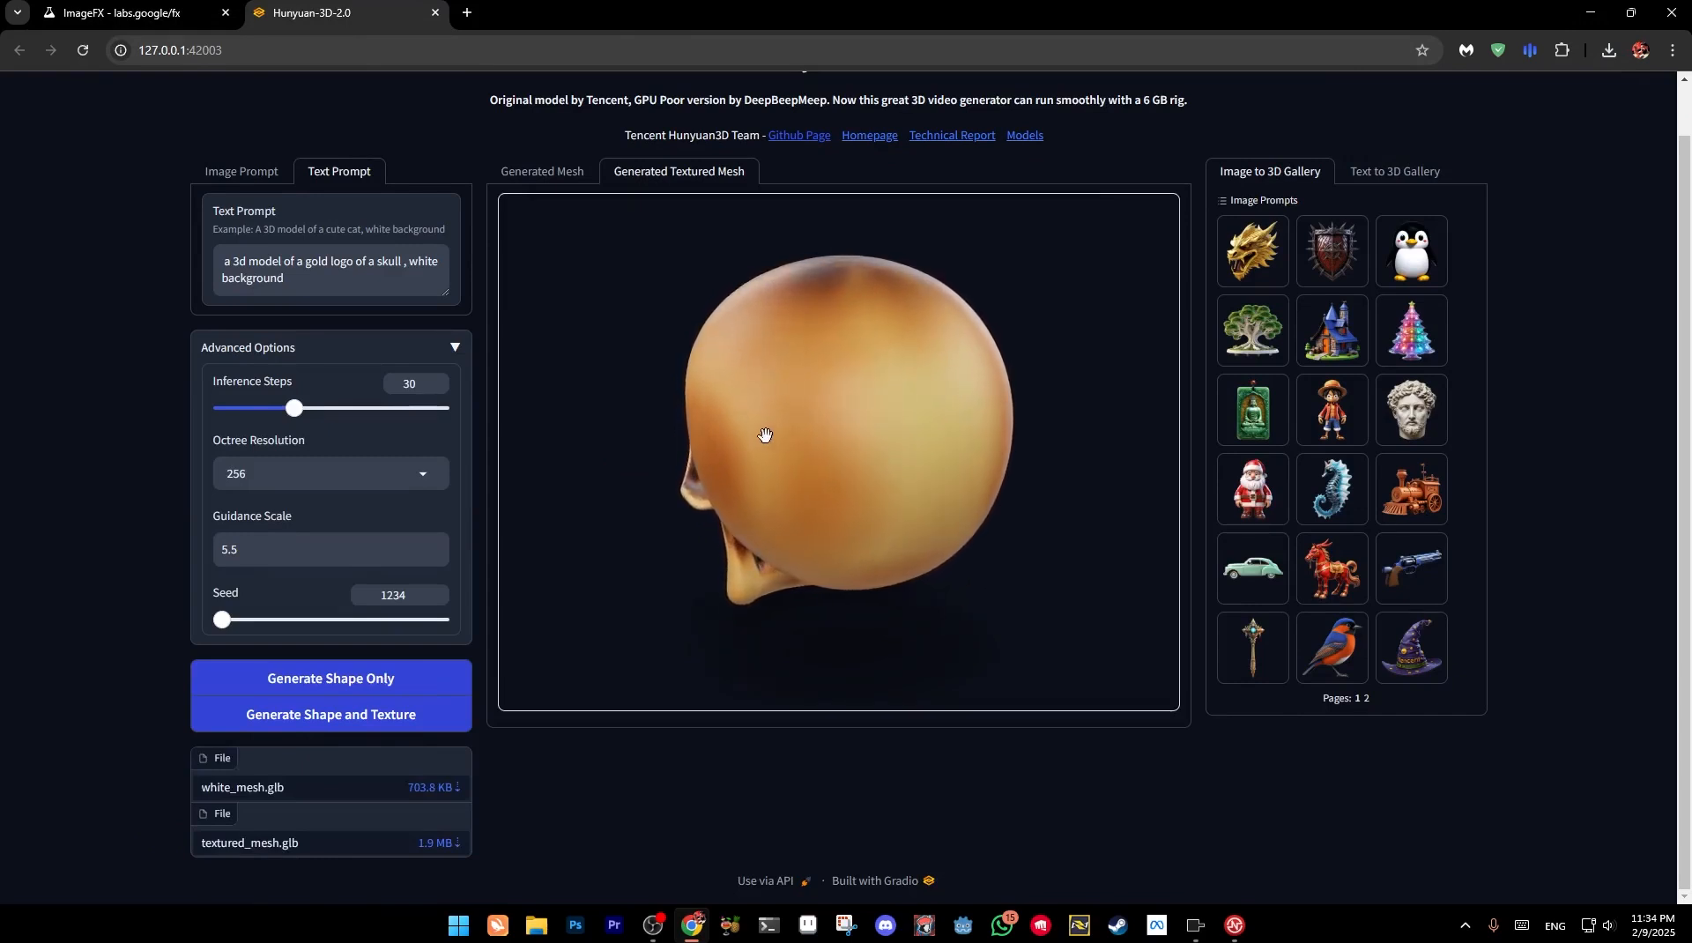
left_click_drag(830, 399, 956, 414)
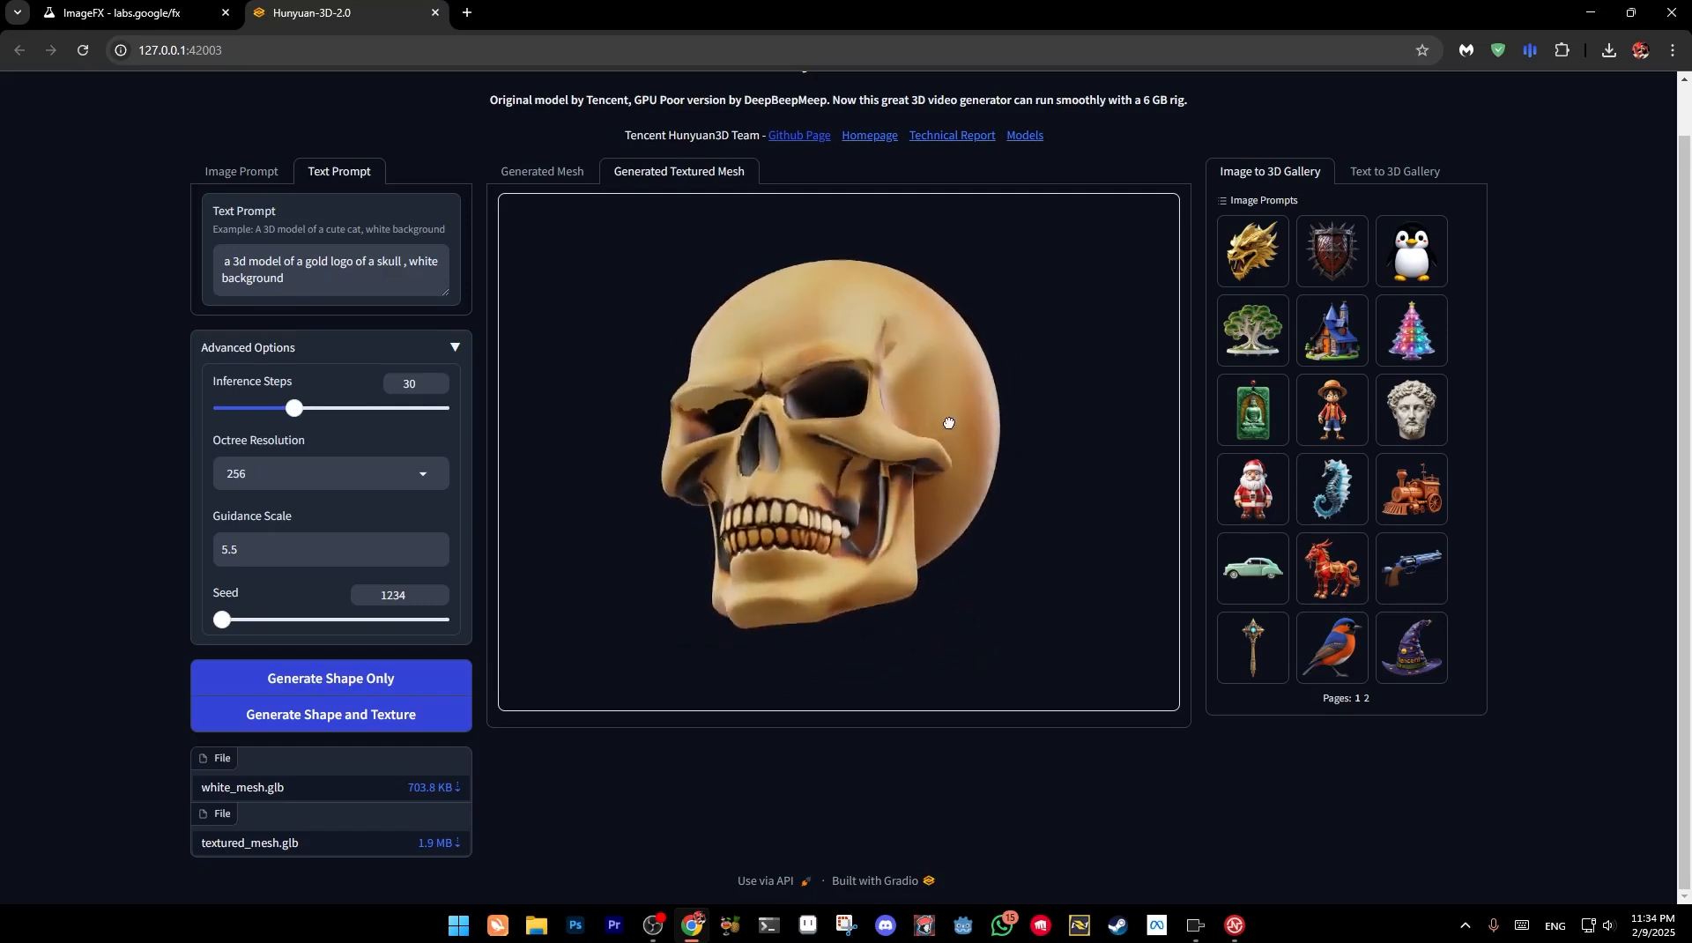
left_click_drag(948, 423, 875, 527)
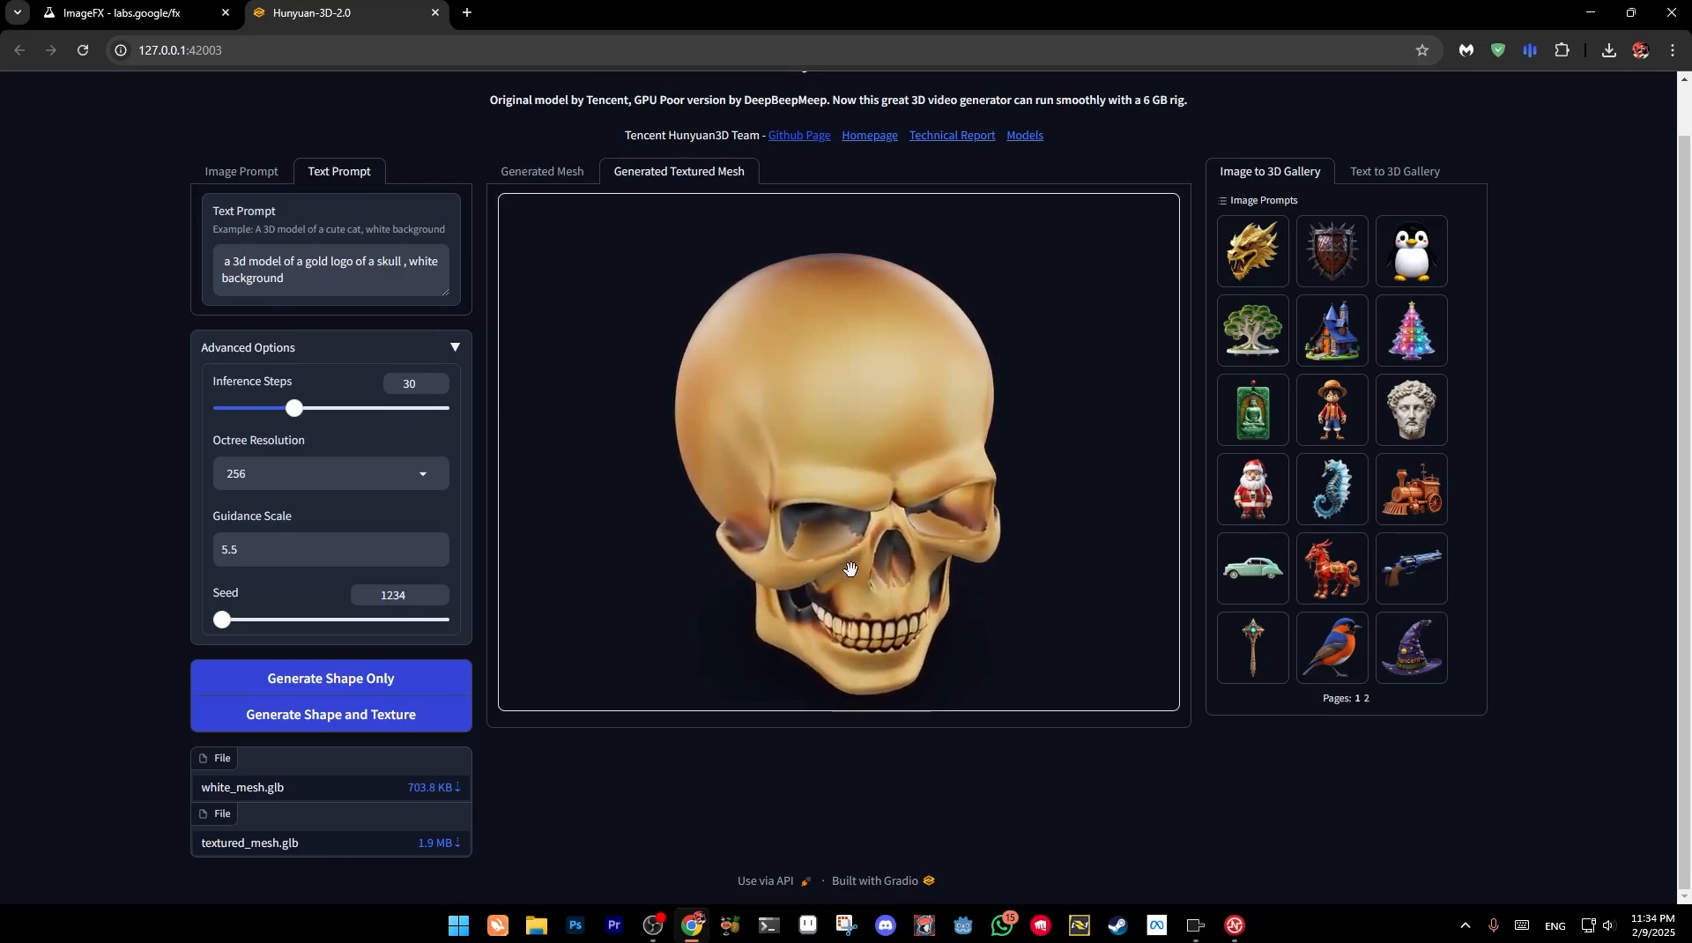
left_click_drag(819, 560, 871, 529)
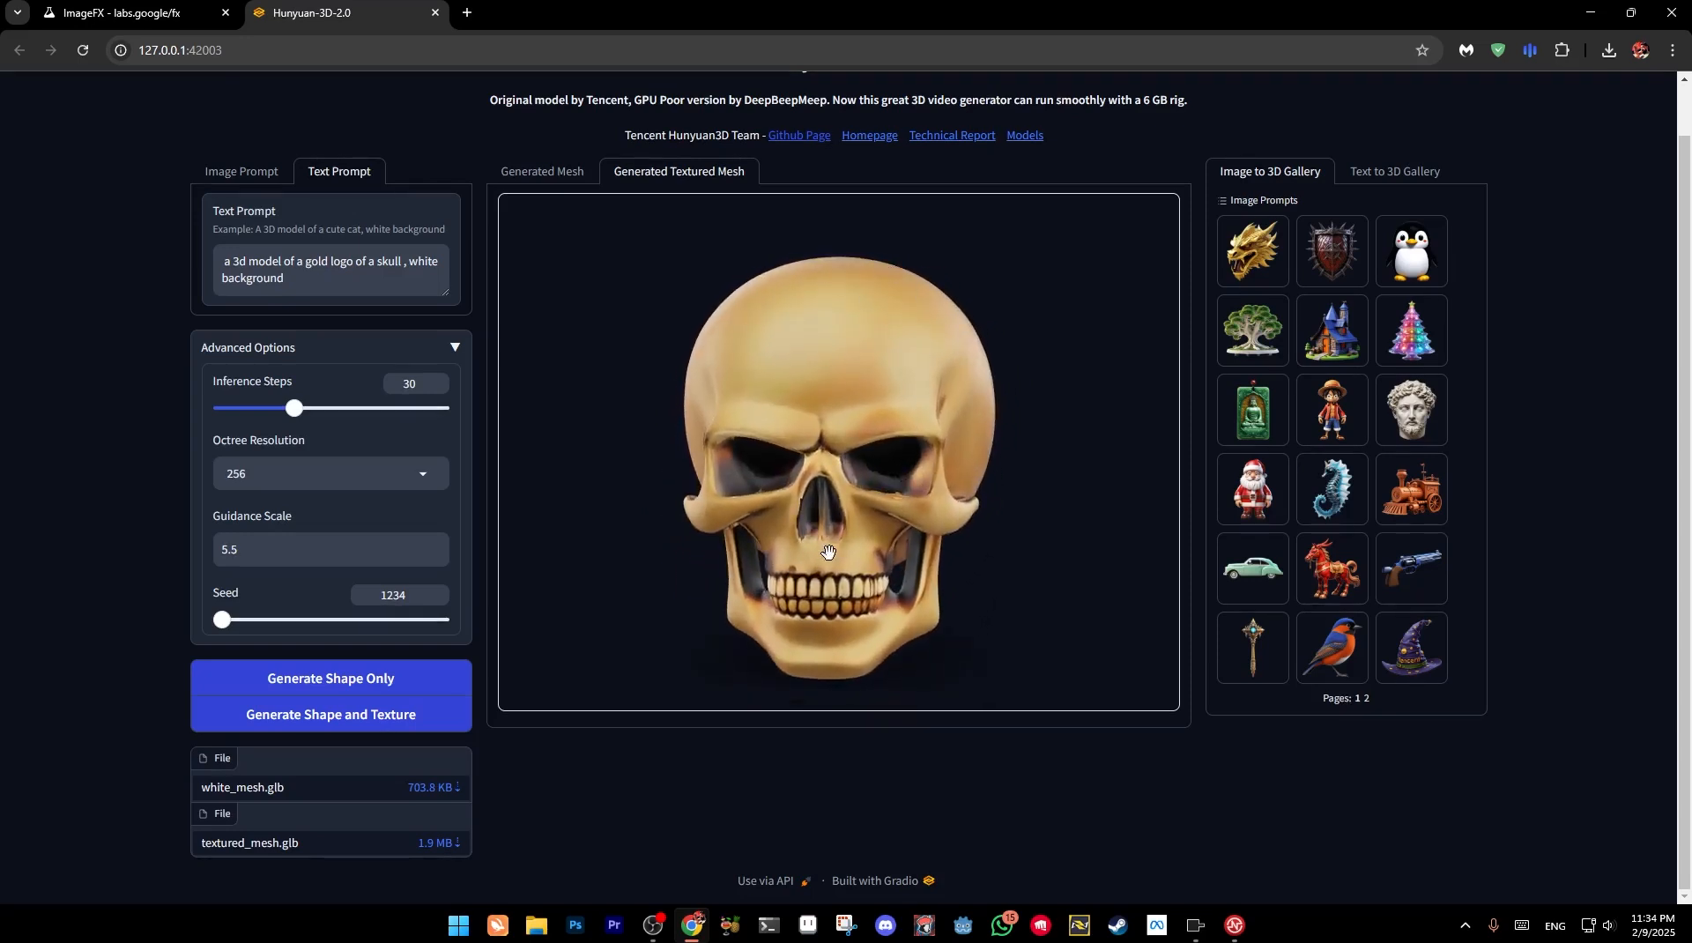
left_click_drag(847, 492, 824, 435)
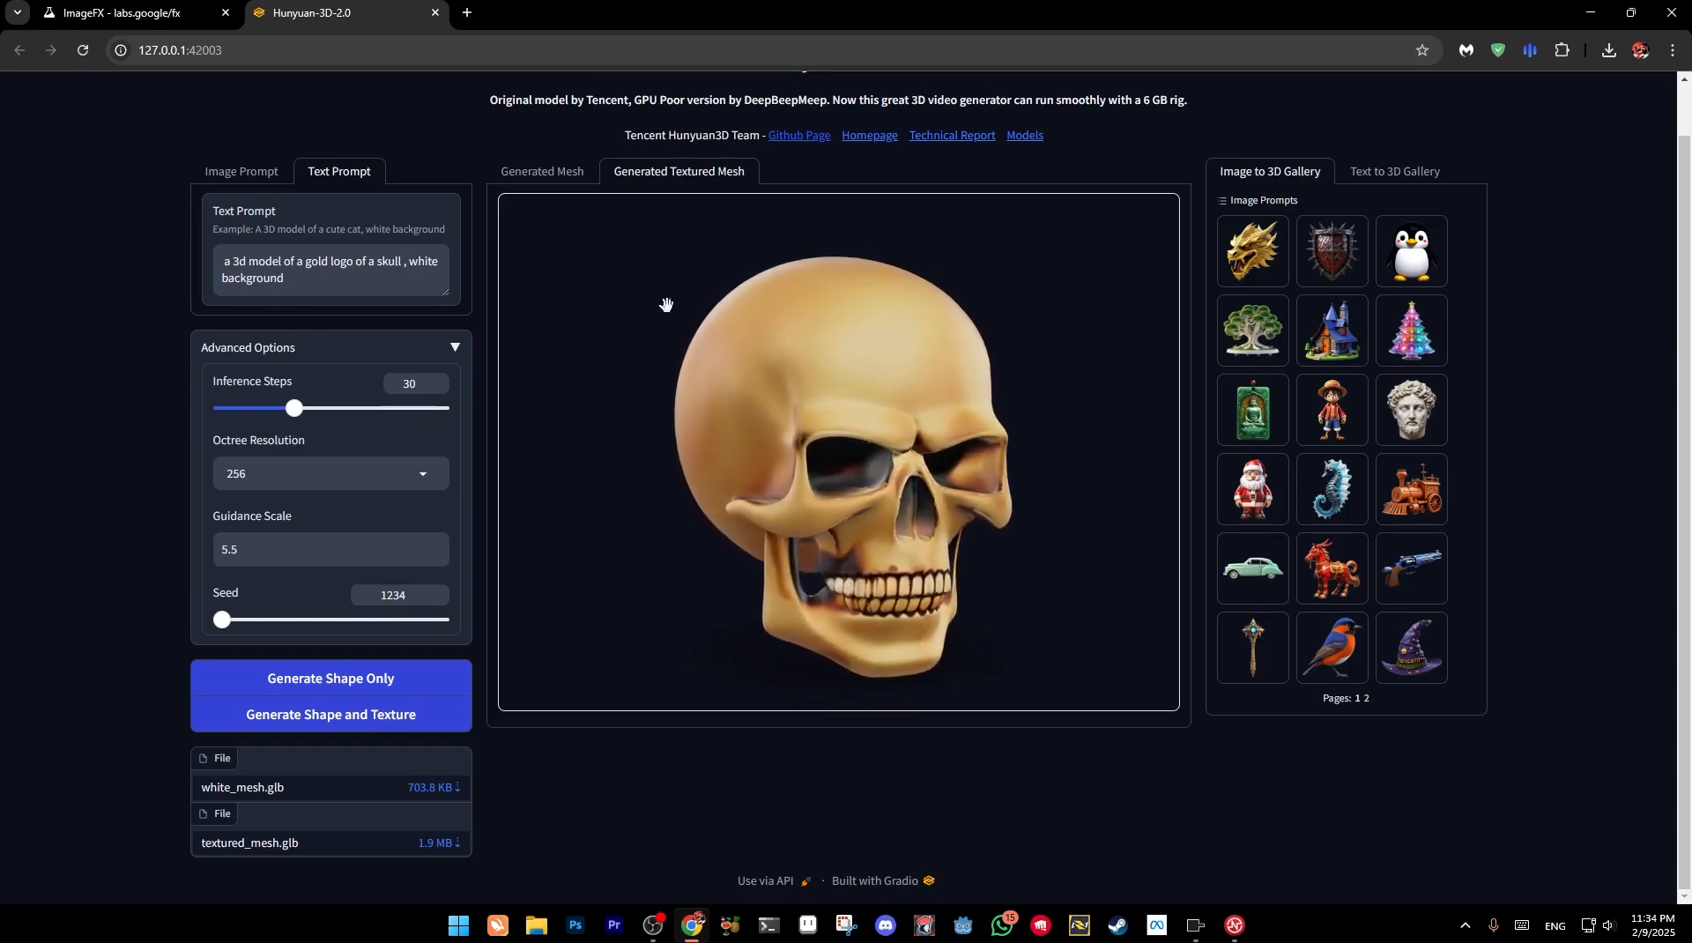
left_click(549, 175)
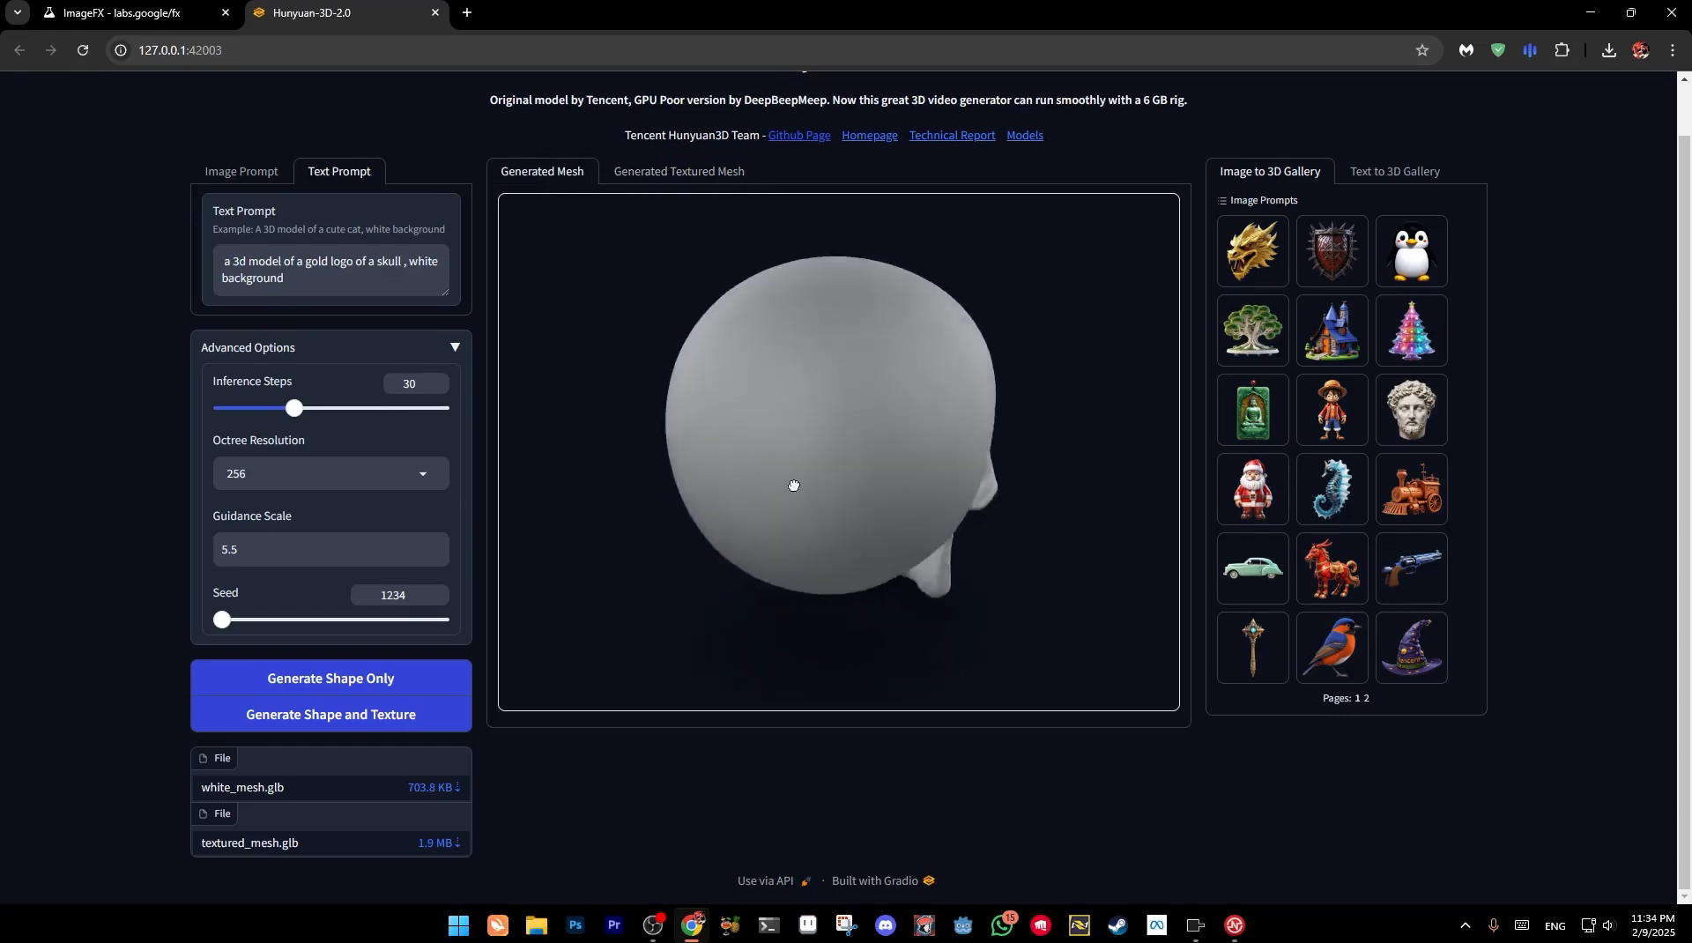
Examine the skull's plain mesh from the sides, front and back, including close-ups of its eye sockets, nose and surface detail
left_click_drag(665, 445, 741, 444)
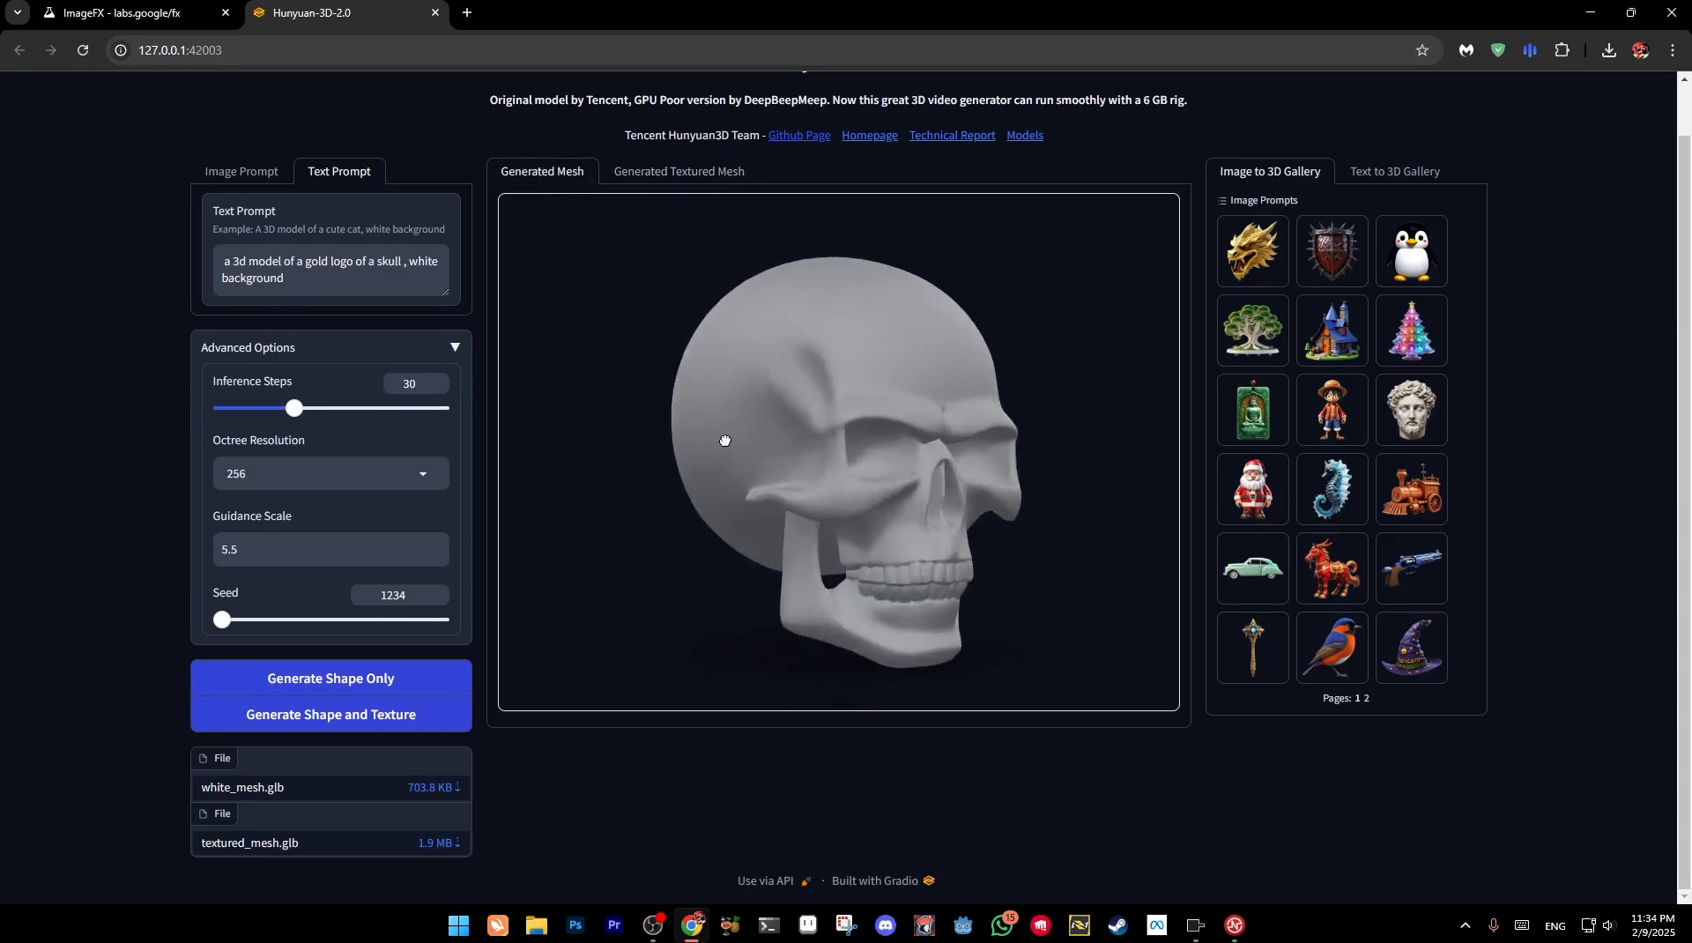
scroll(831, 552, "up", 10)
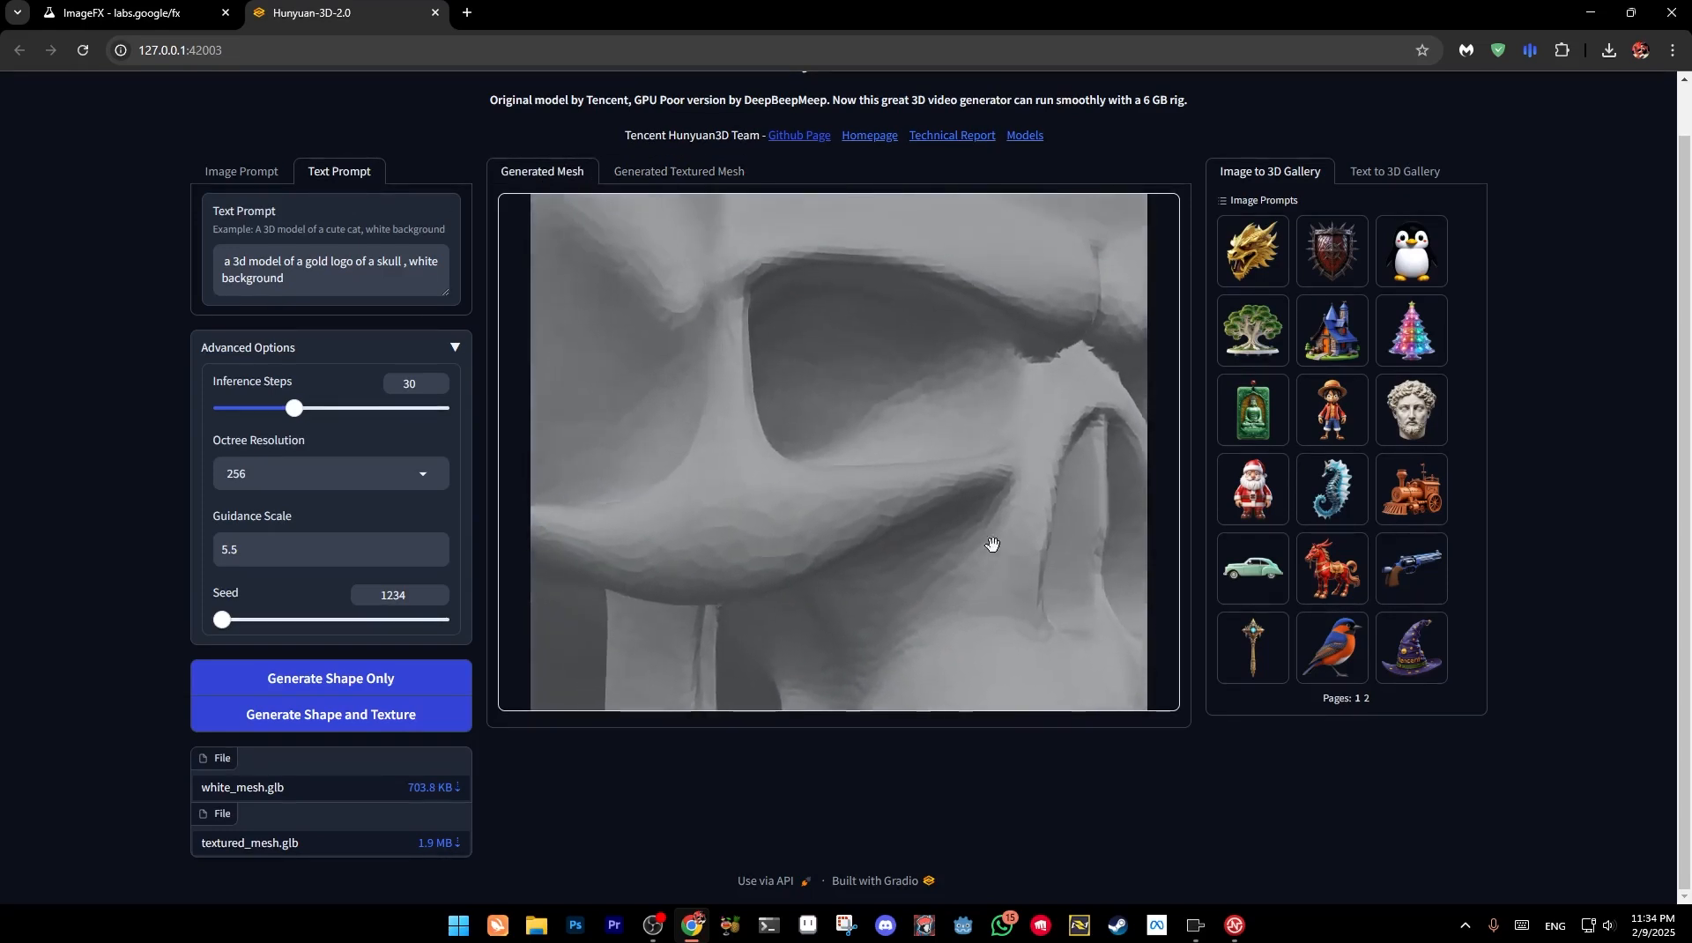
left_click_drag(993, 544, 942, 494)
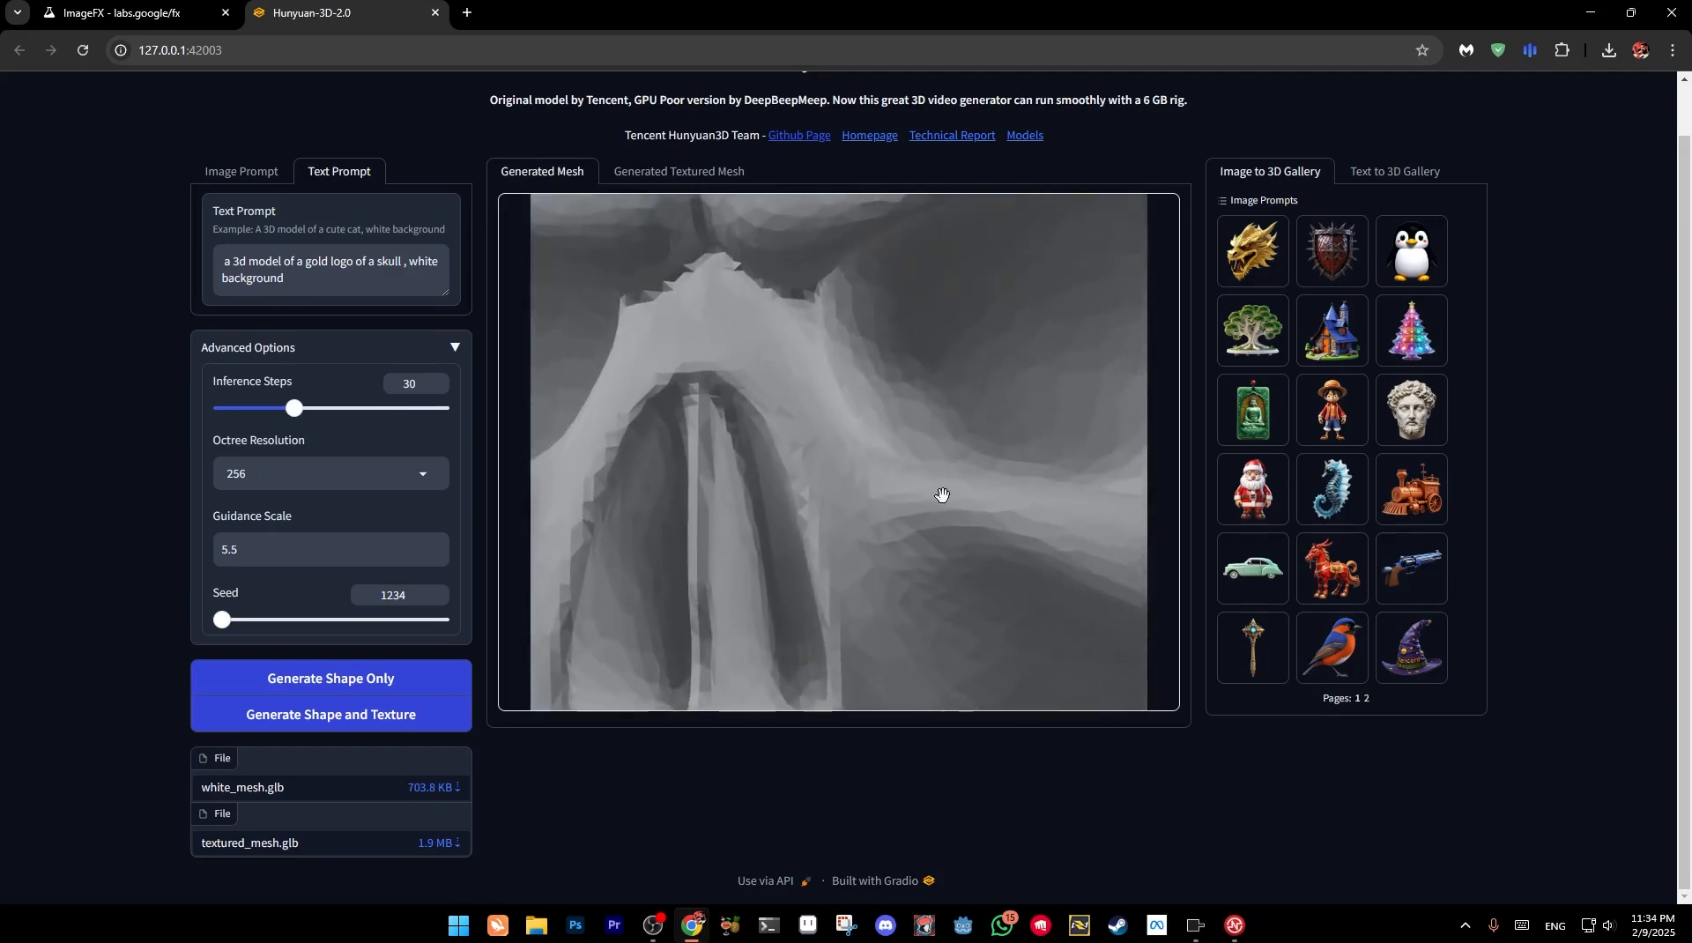
scroll(936, 495, "down", 6)
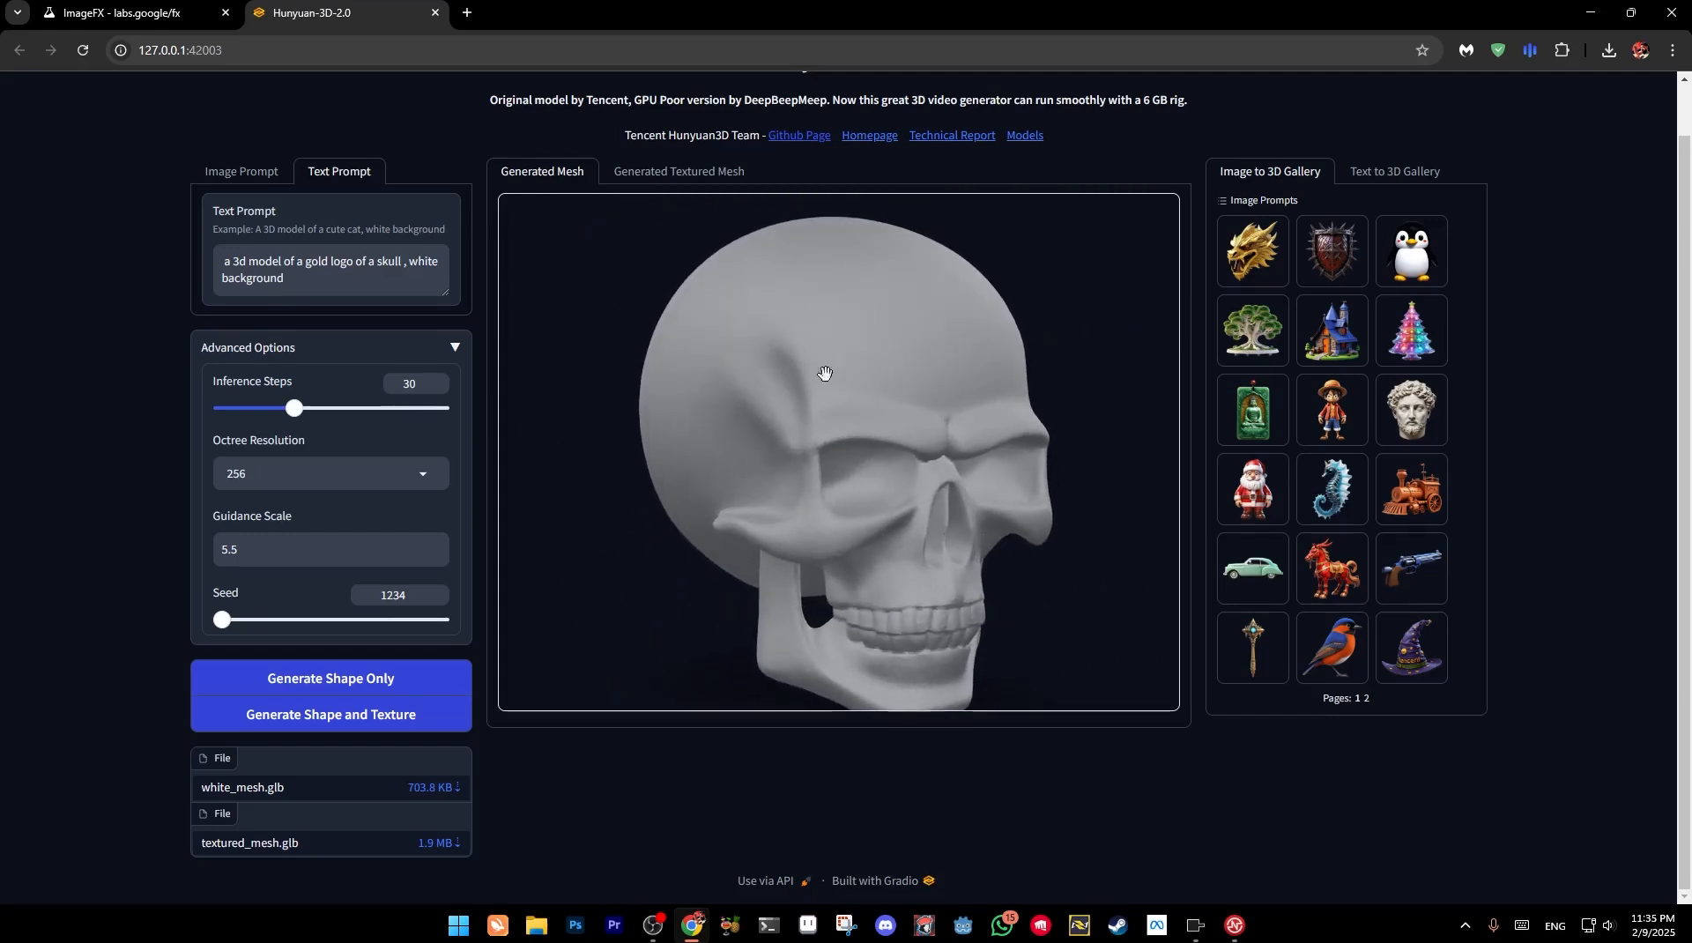
scroll(888, 534, "up", 5)
scroll(907, 496, "down", 5)
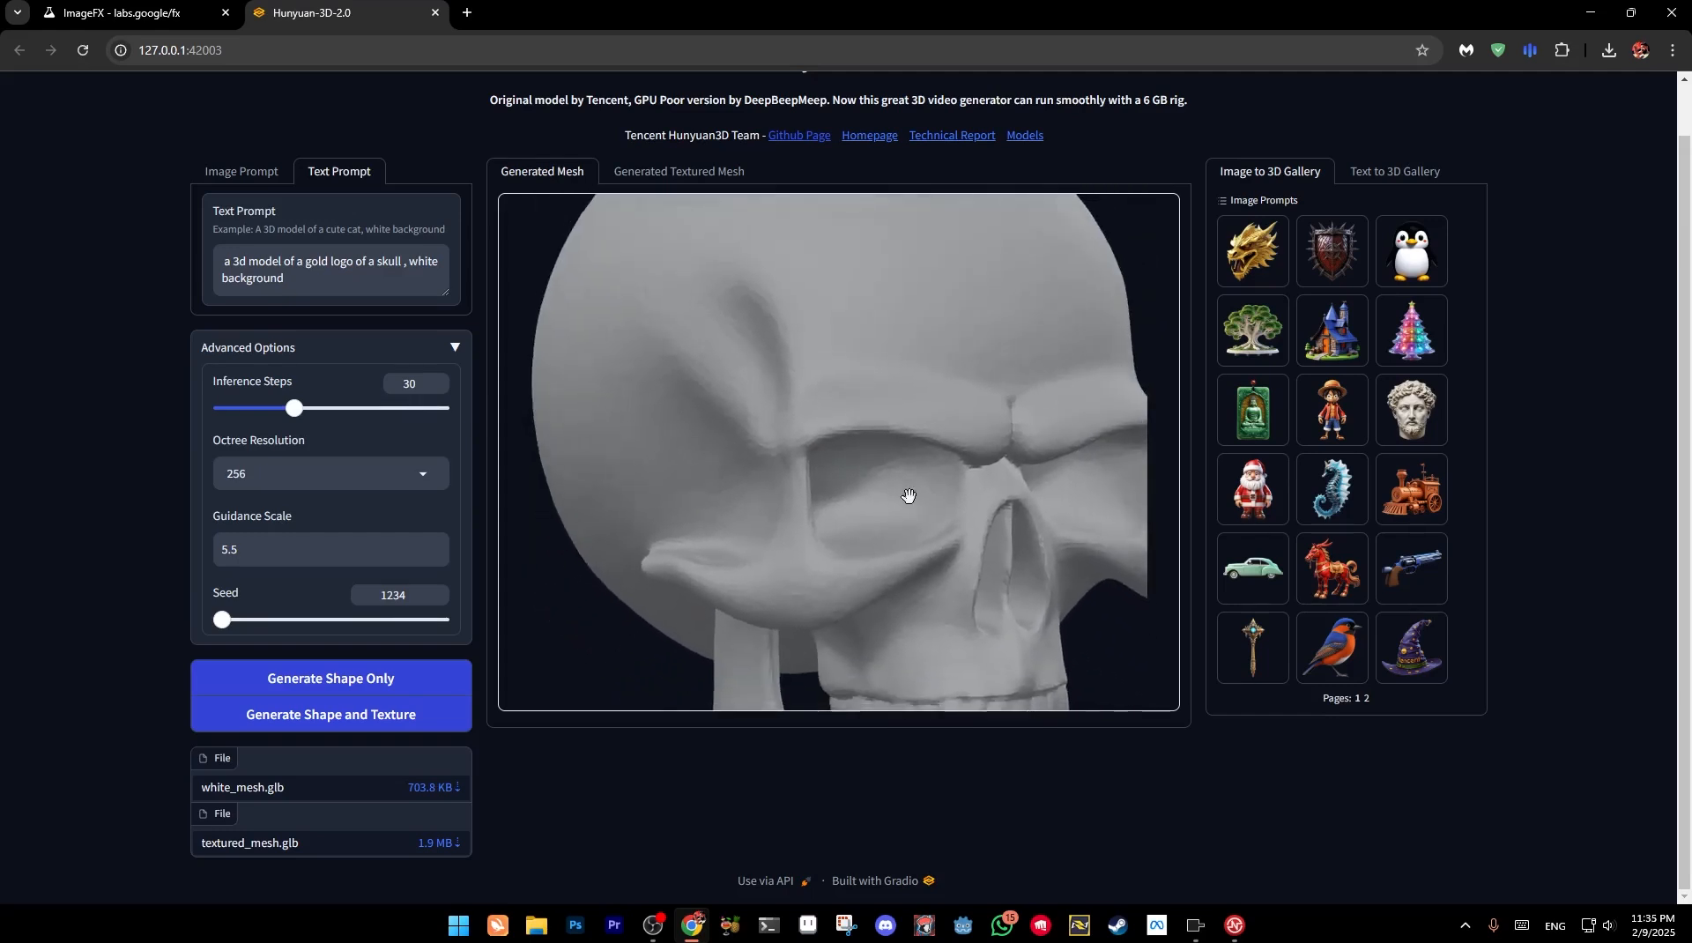
left_click_drag(959, 490, 1006, 502)
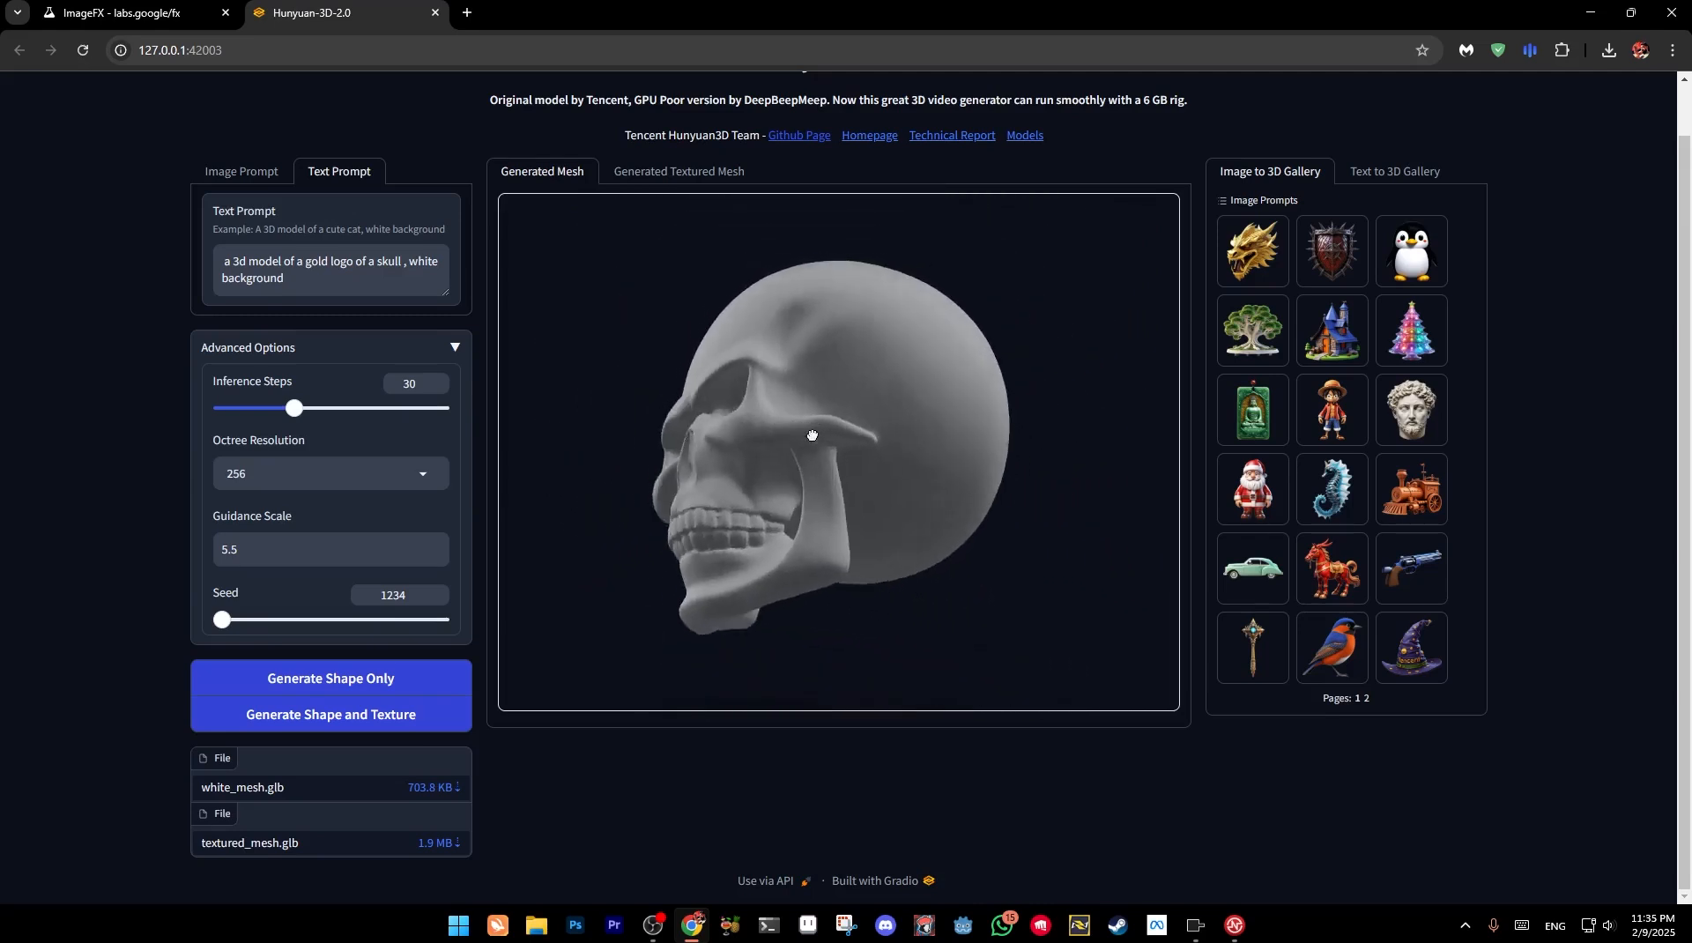
left_click_drag(1021, 520, 944, 476)
scroll(944, 476, "up", 5)
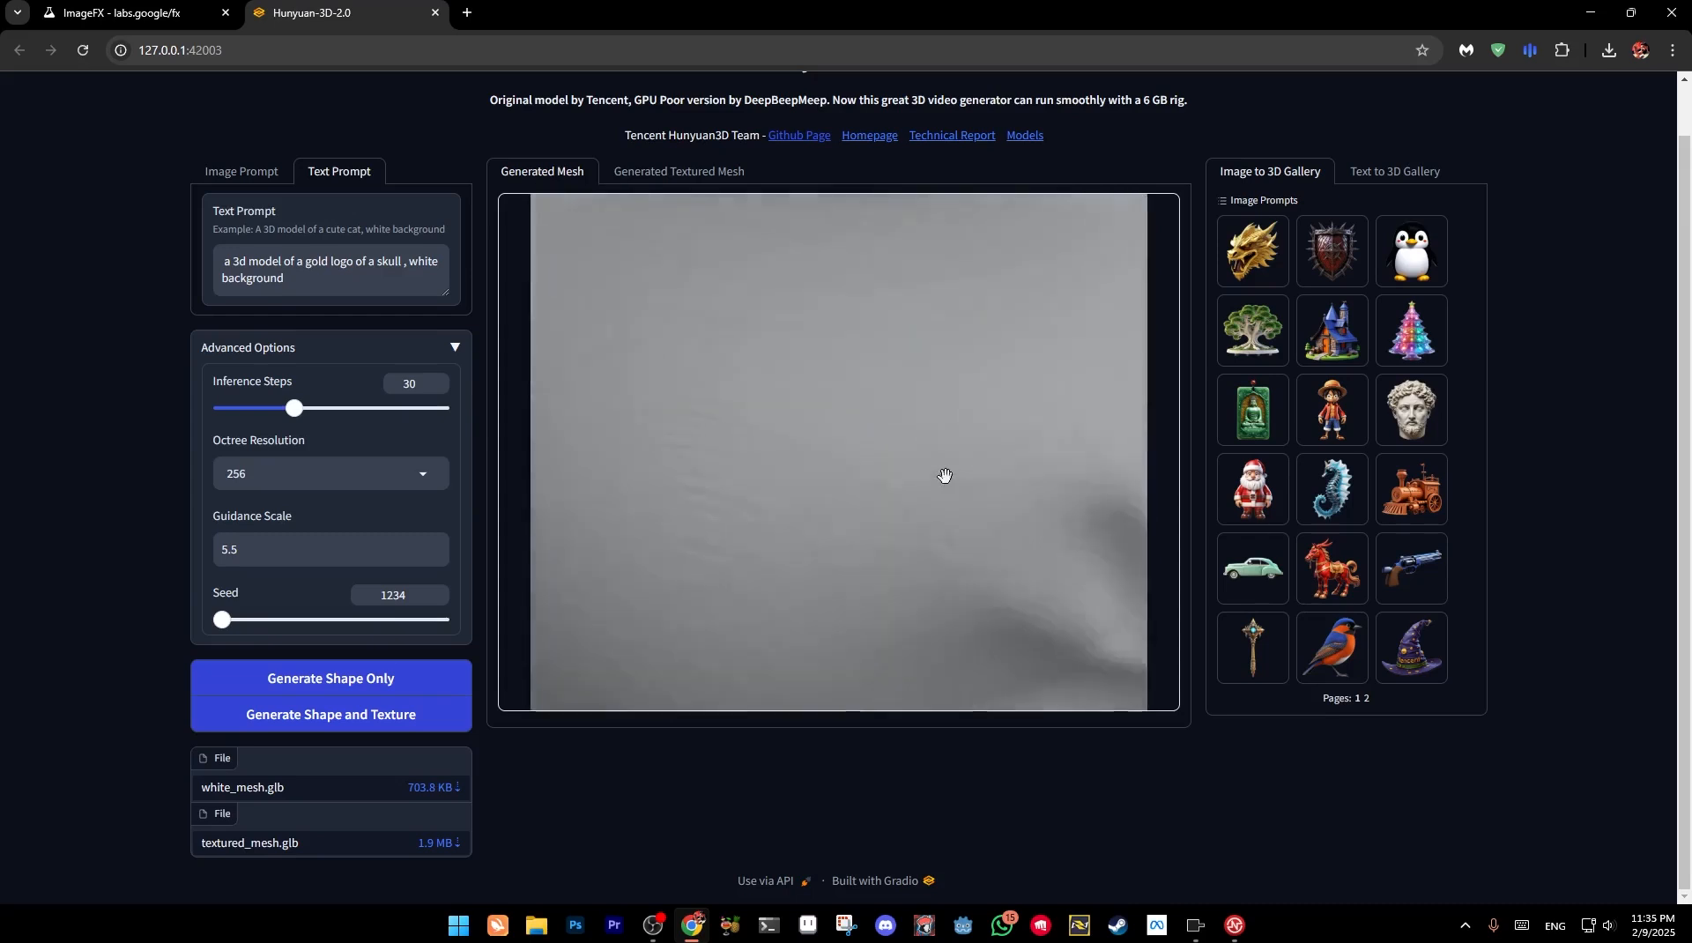
scroll(929, 428, "down", 5)
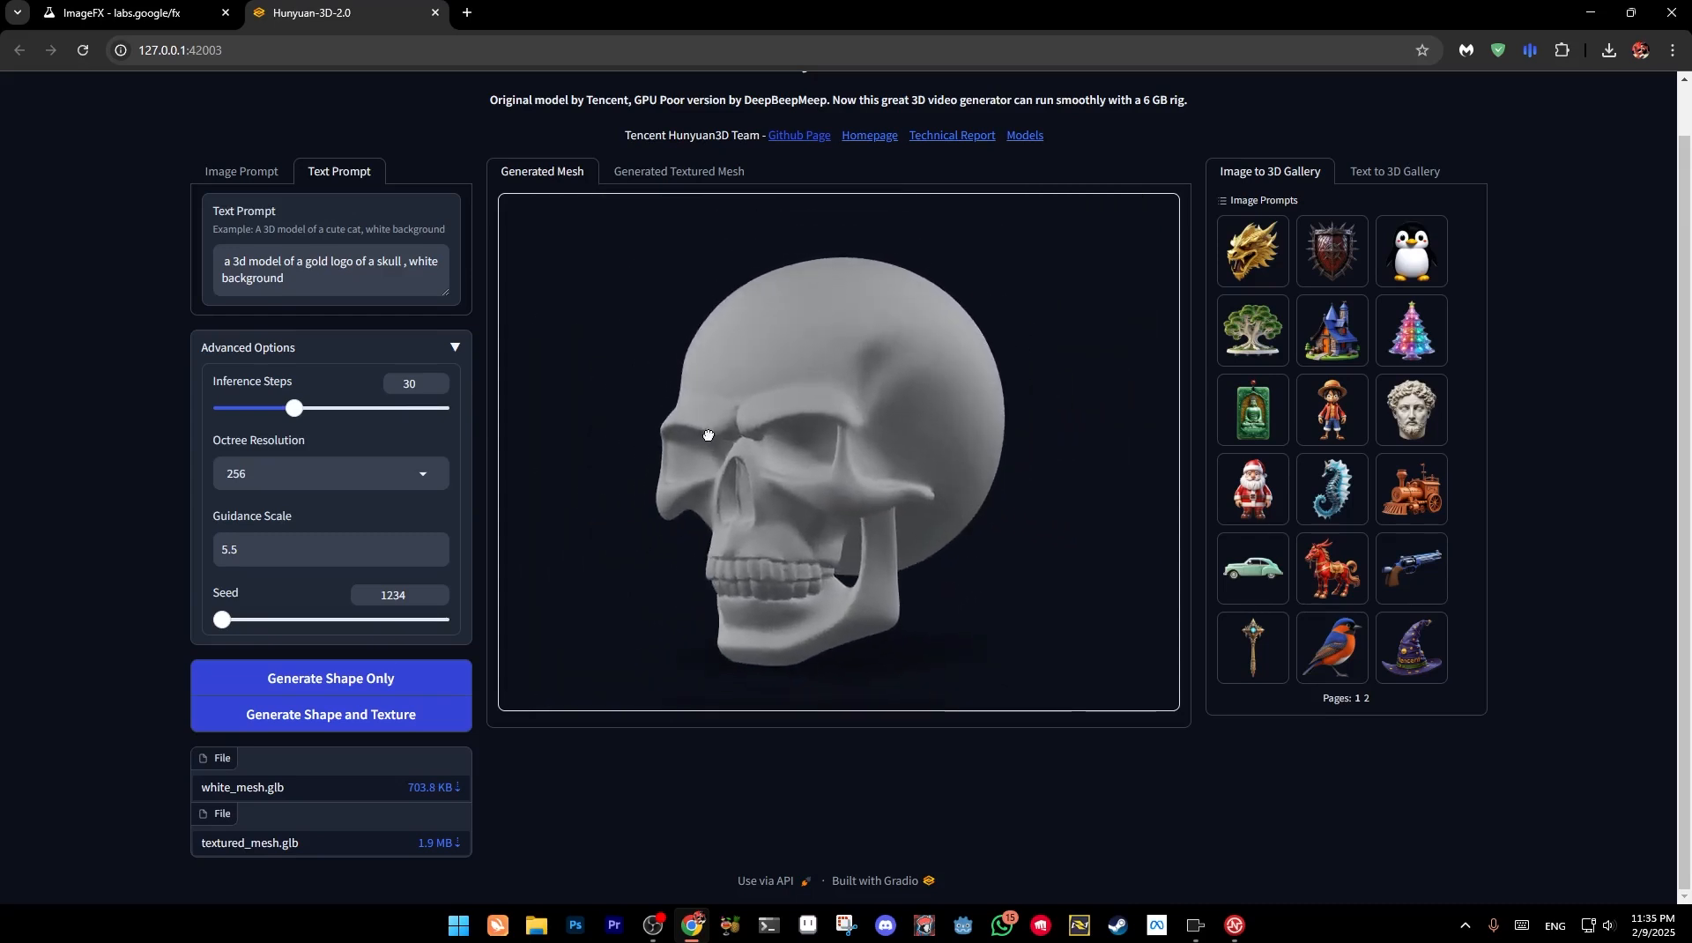
left_click_drag(829, 431, 766, 420)
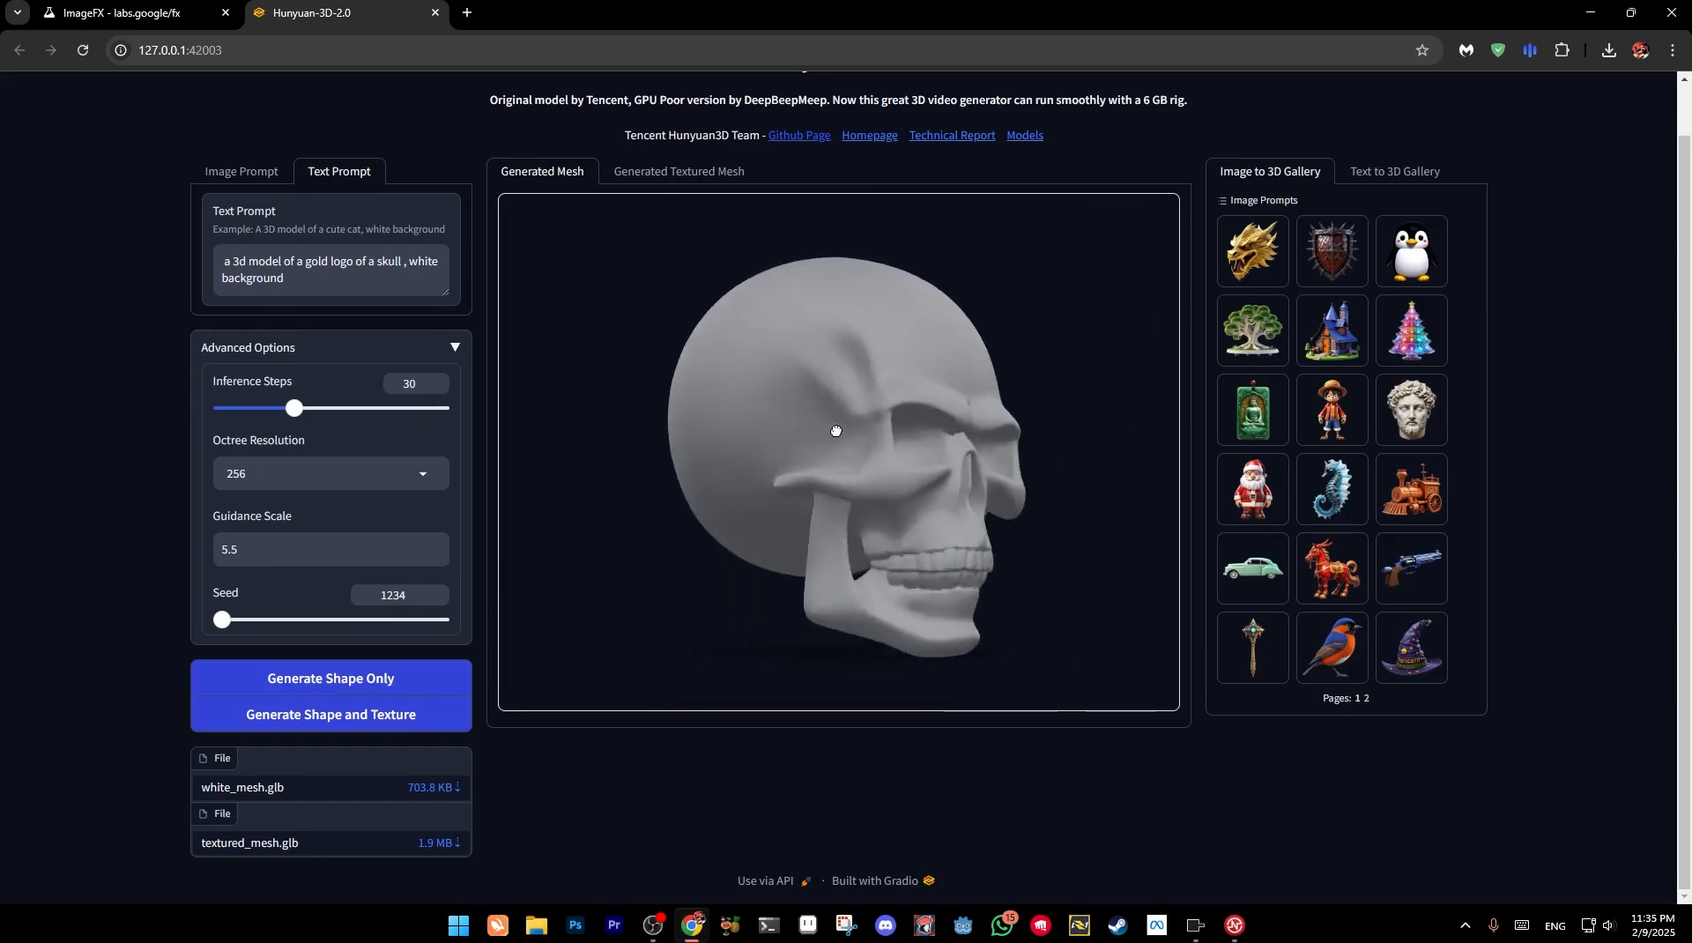
left_click_drag(851, 431, 755, 471)
scroll(726, 449, "up", 3)
scroll(756, 470, "down", 2)
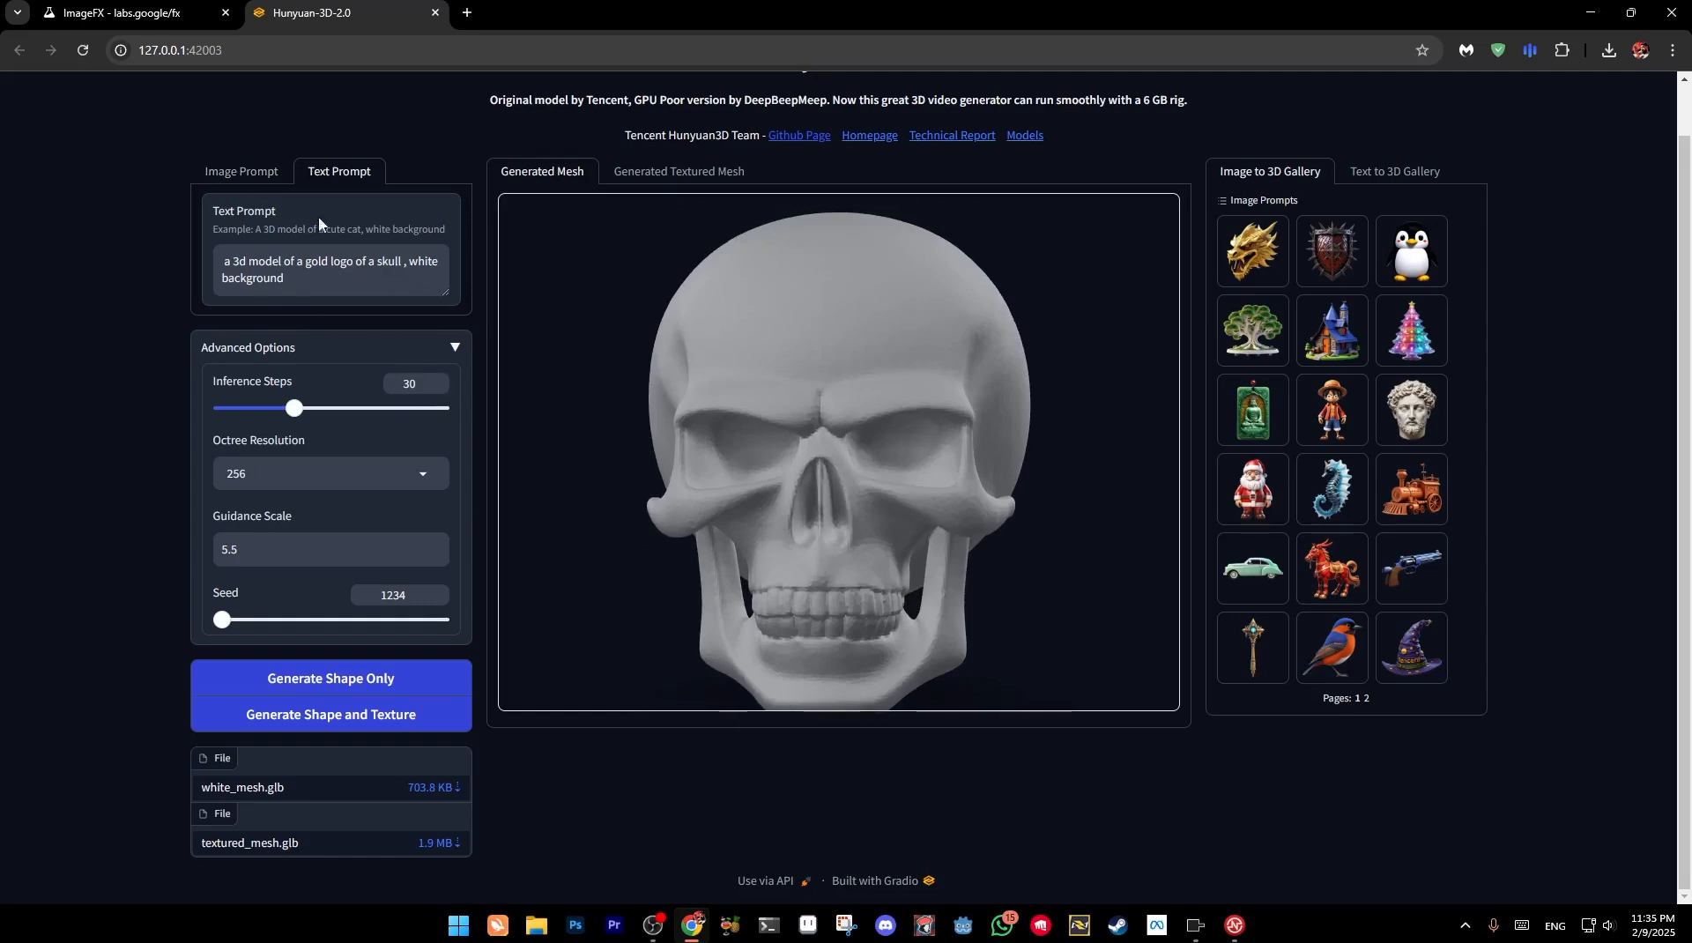
Load the downloaded laser cannon picture image_fx_ (3).jpg as the image prompt
left_click(245, 172)
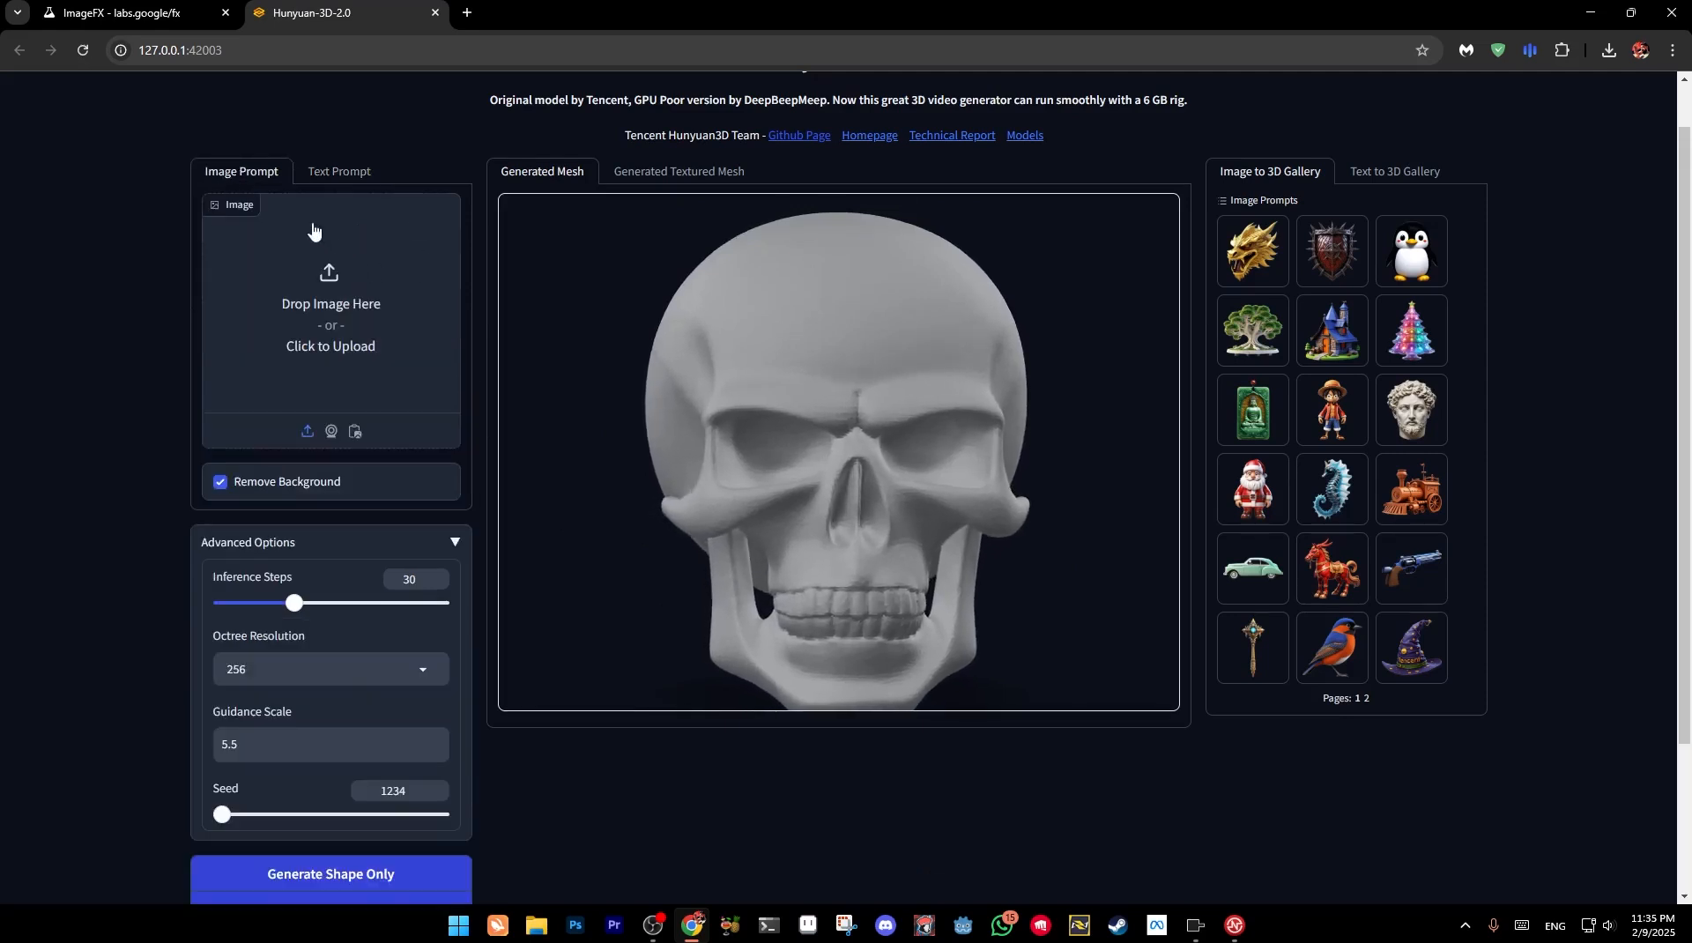
left_click(1609, 50)
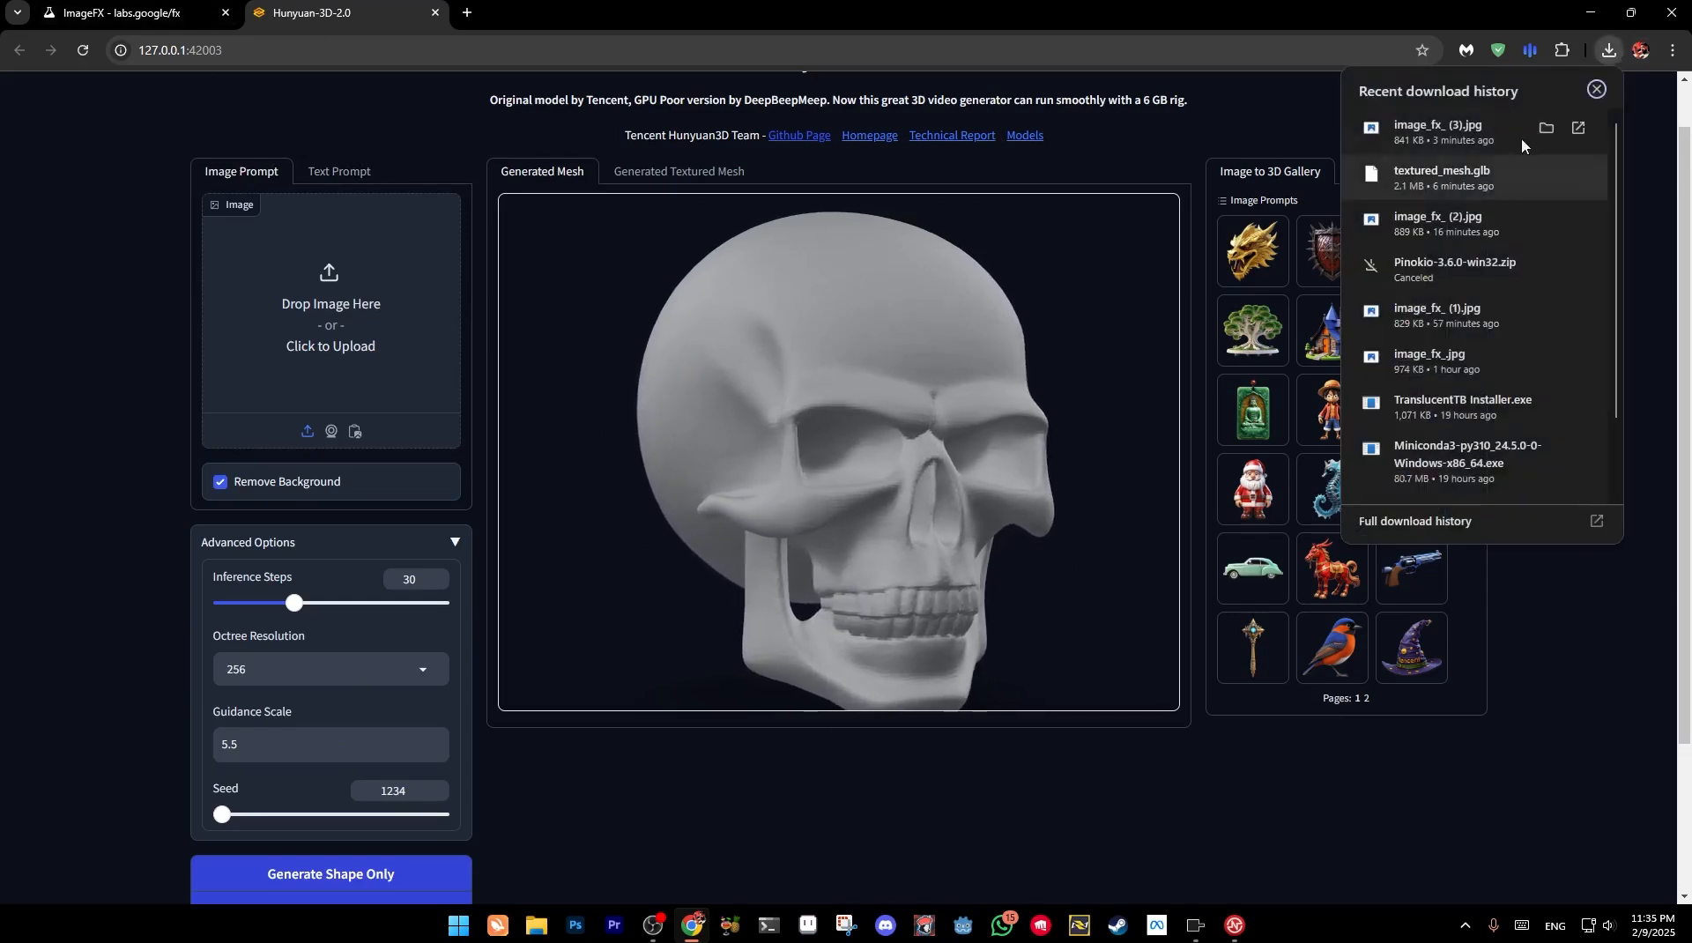
left_click_drag(1477, 134, 304, 307)
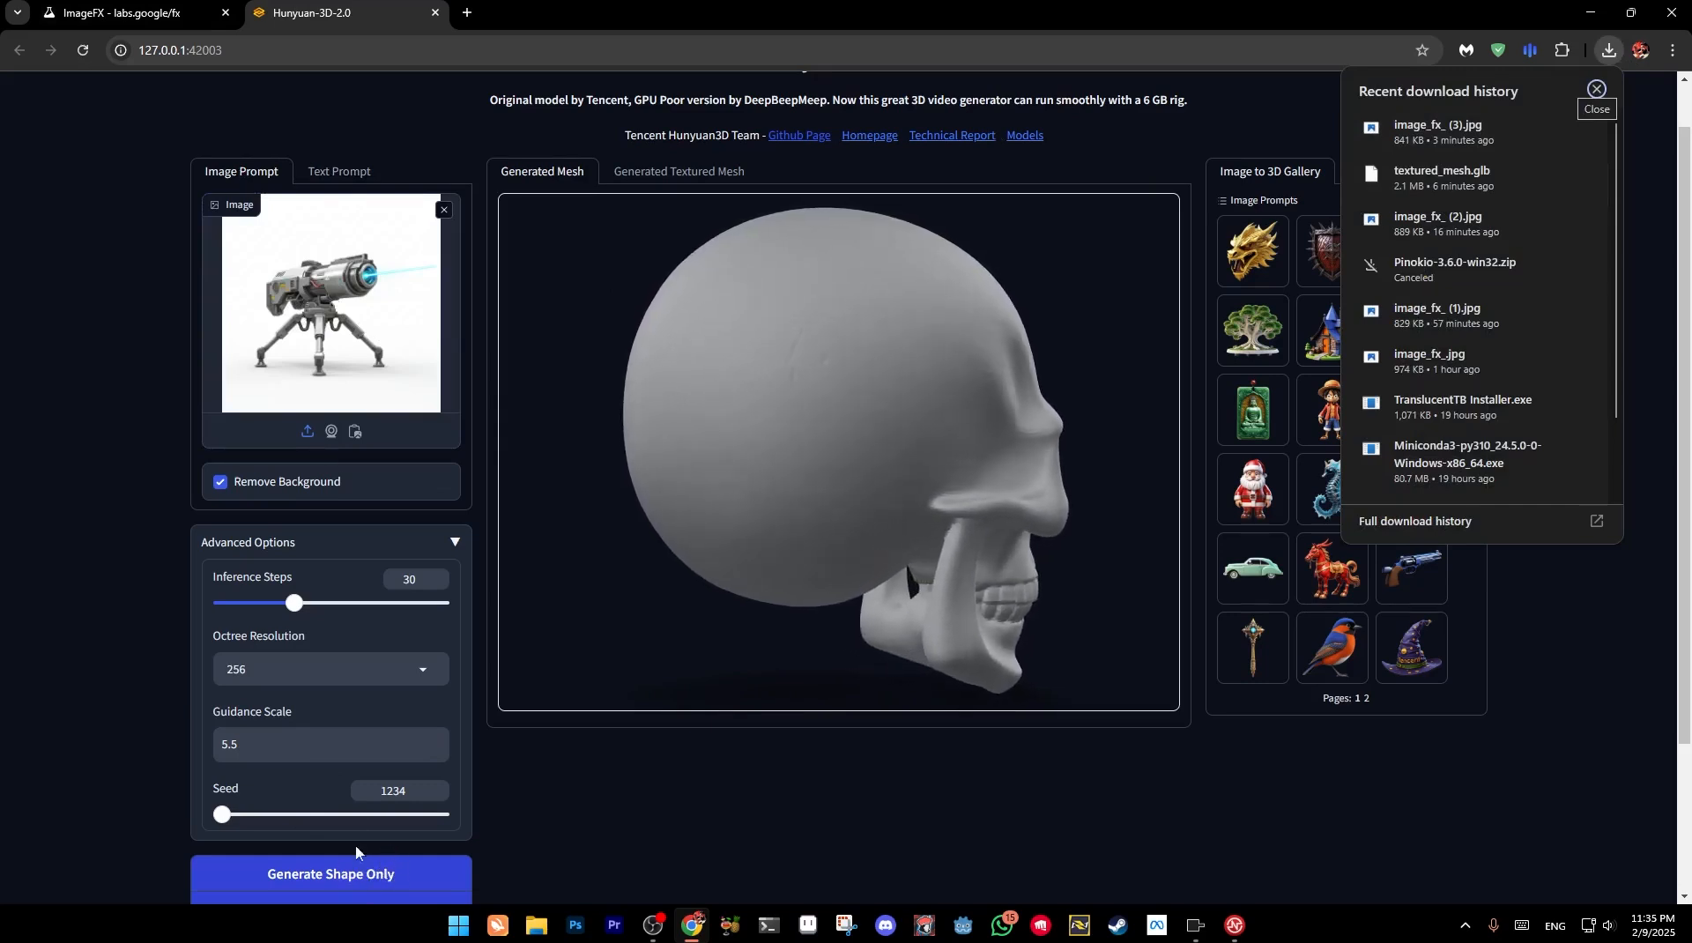
Set the octree resolution to 384 and generate only the laser cannon's shape
left_click(331, 669)
left_click(262, 597)
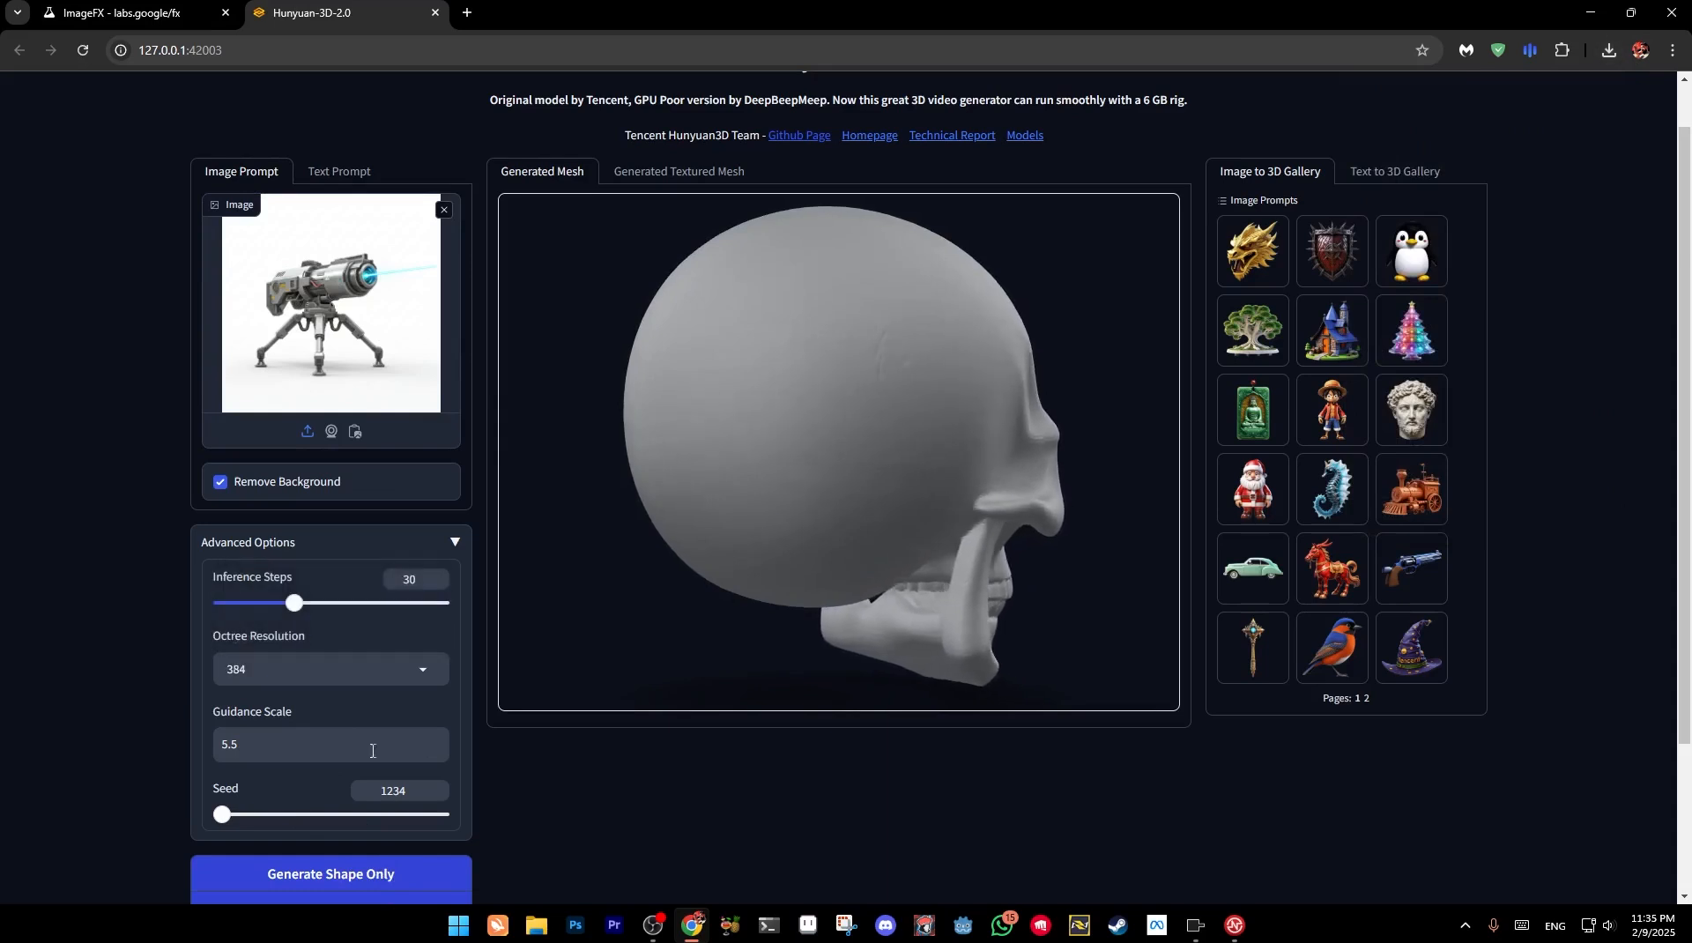
left_click(332, 888)
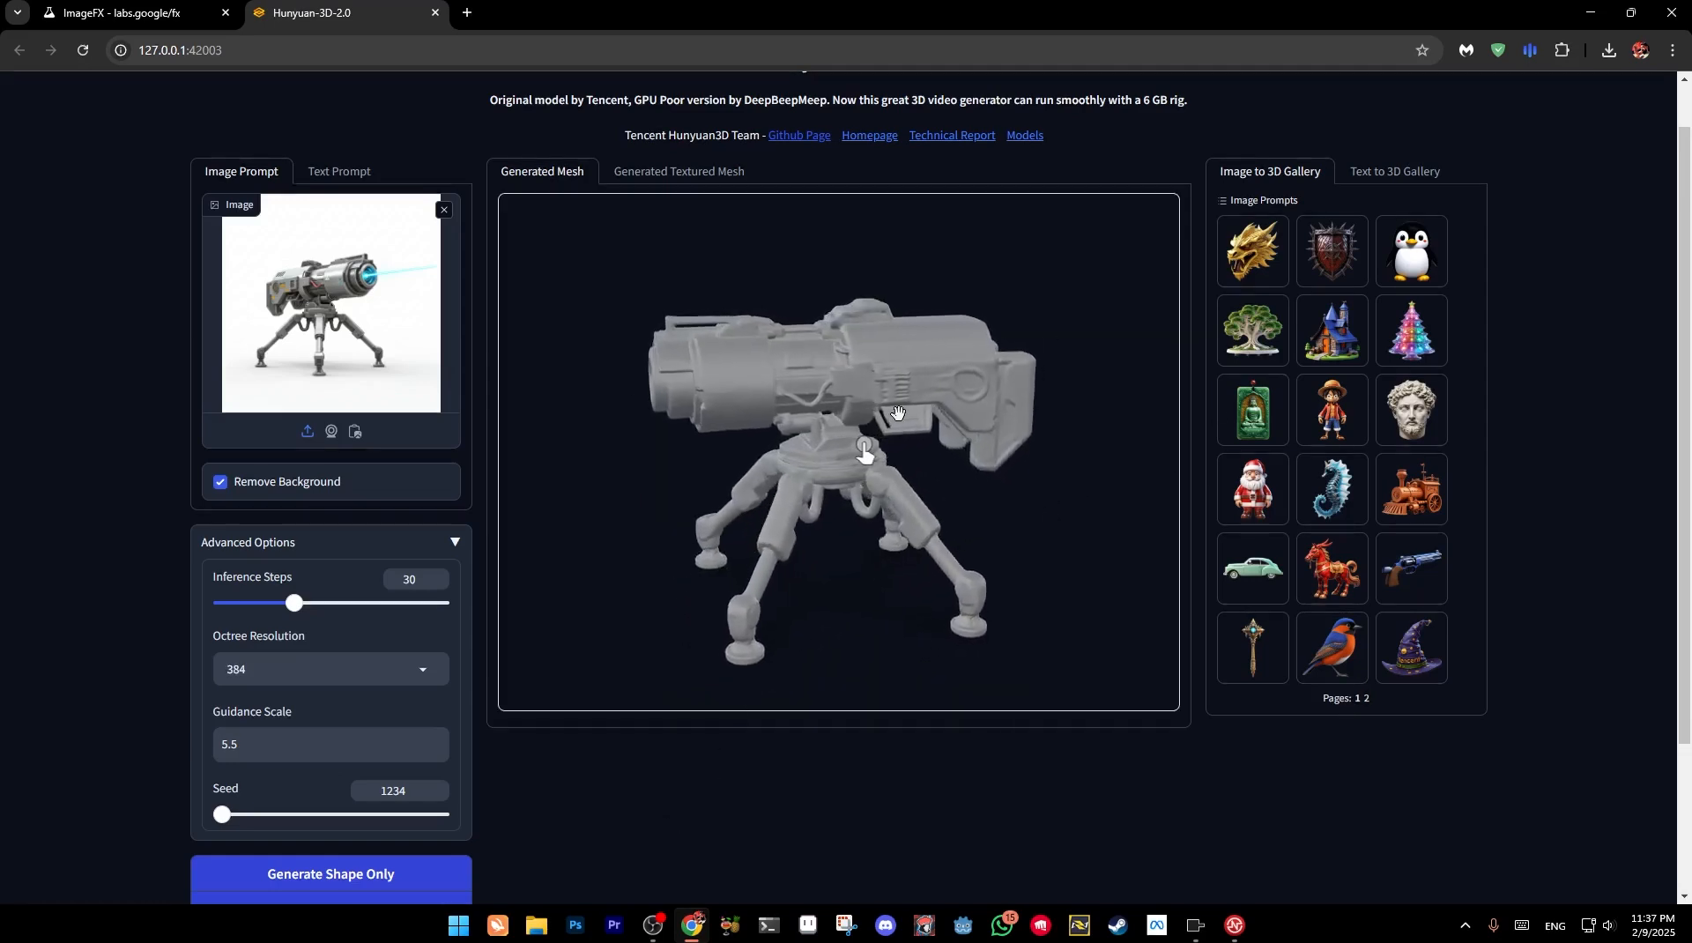
Inspect the generated laser cannon mesh from all around, including its barrel, underside and tripod legs
left_click_drag(784, 467, 917, 515)
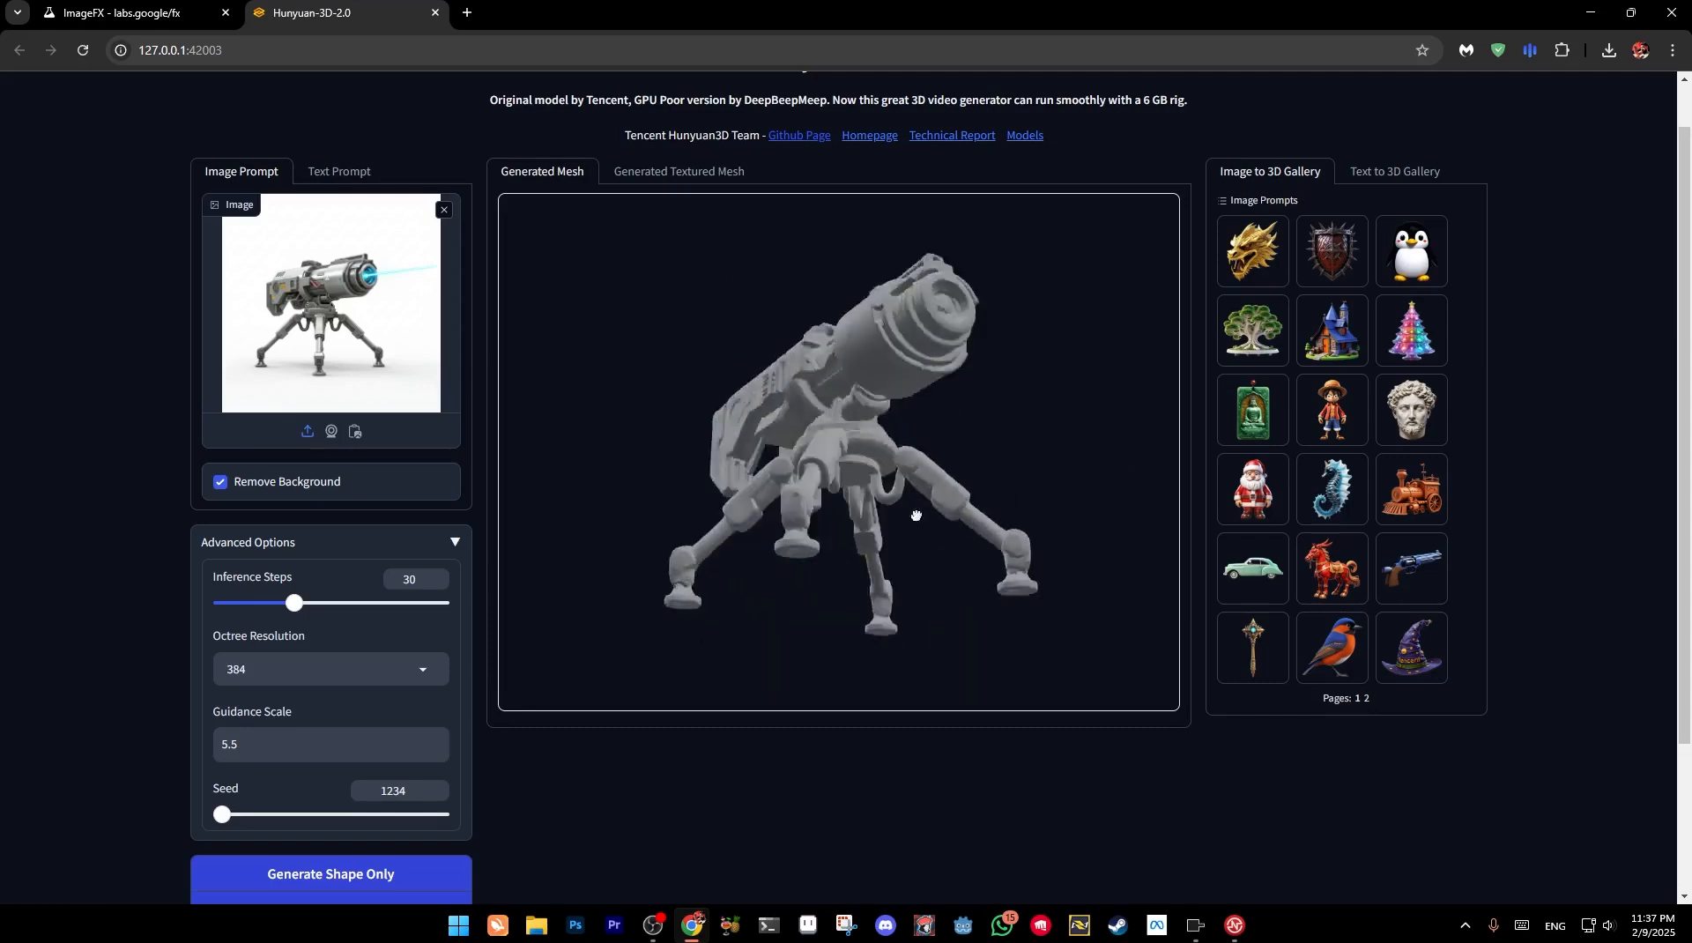
left_click_drag(713, 416, 903, 388)
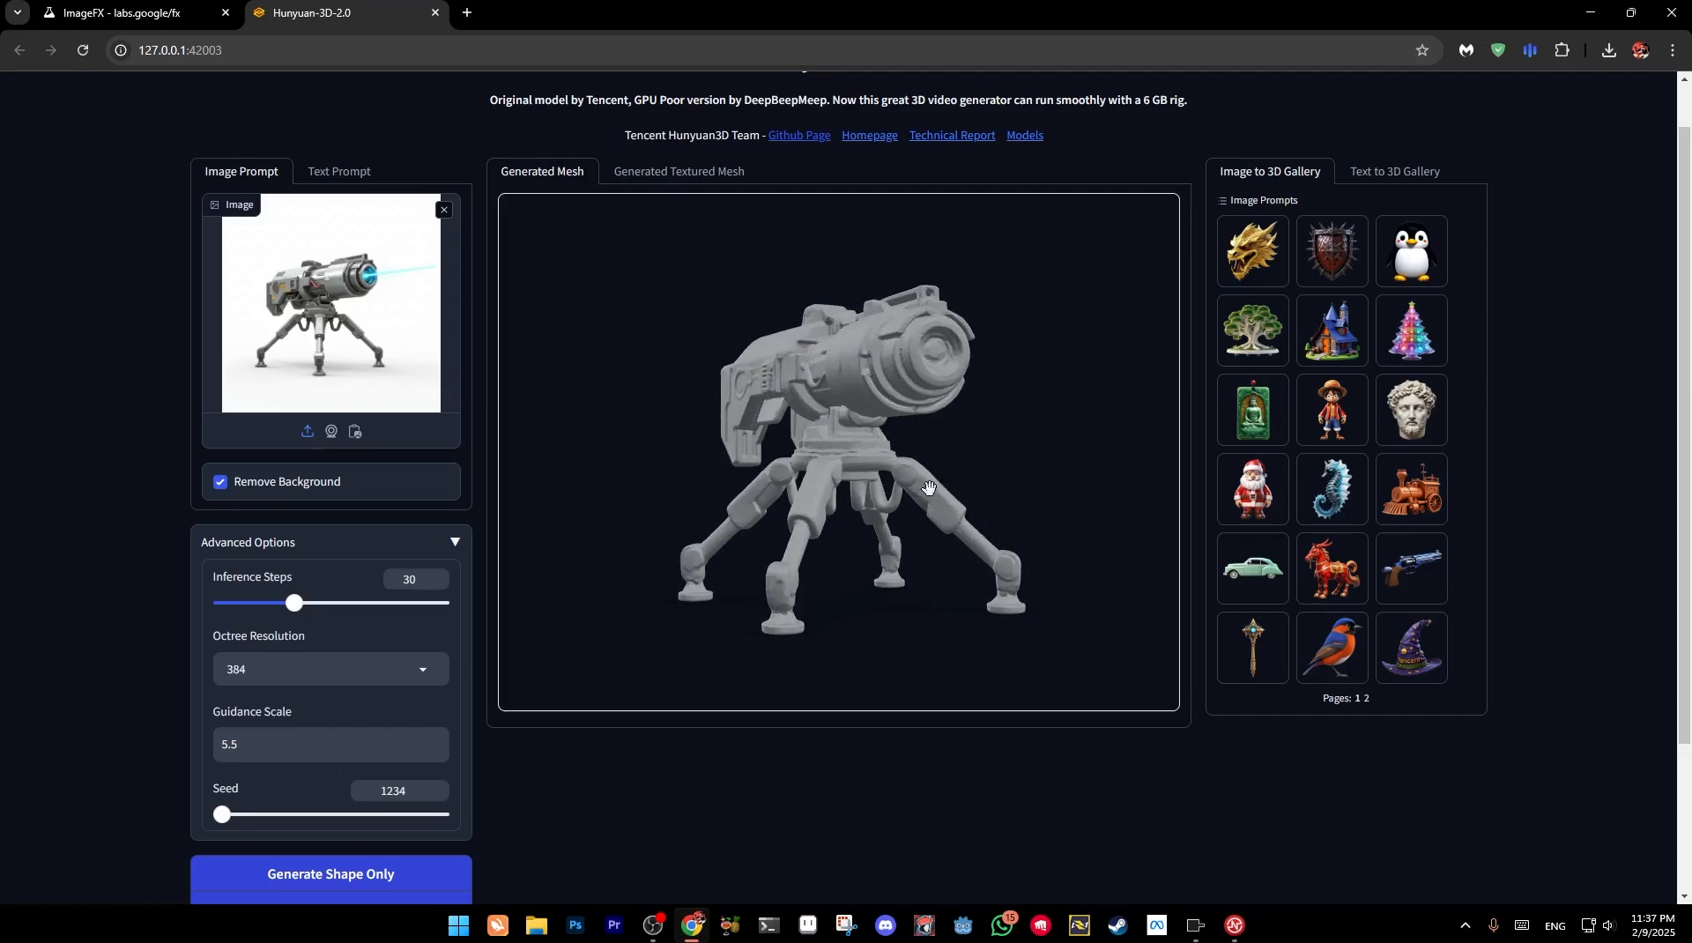
left_click_drag(975, 537, 823, 452)
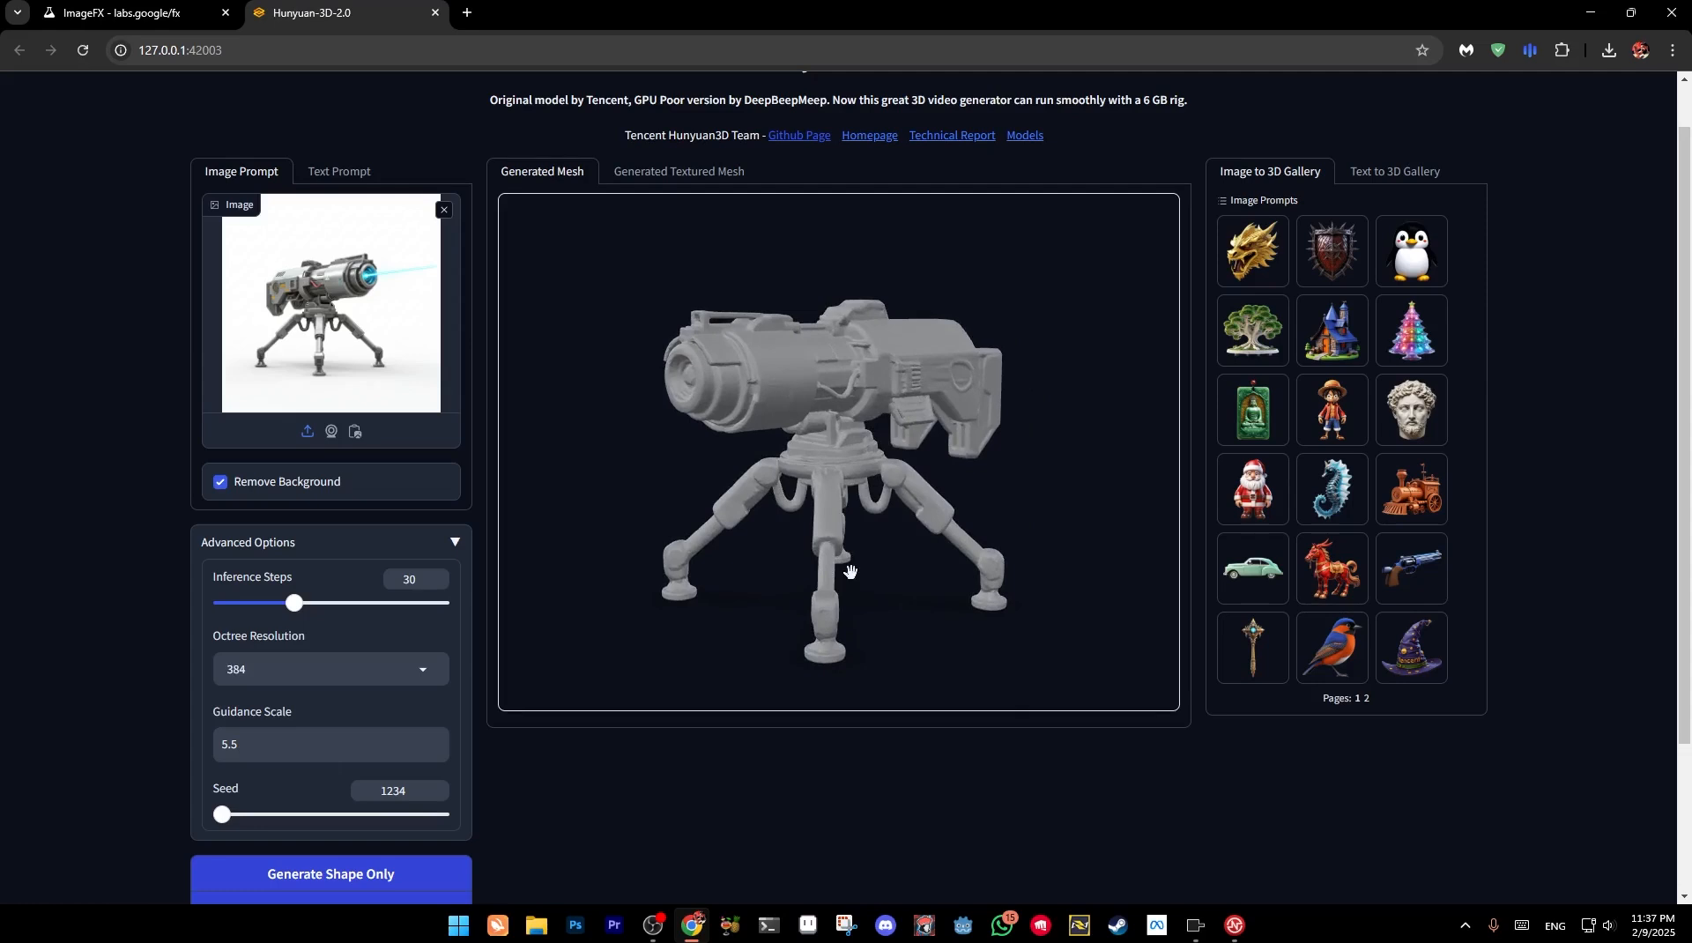
left_click_drag(893, 565, 770, 467)
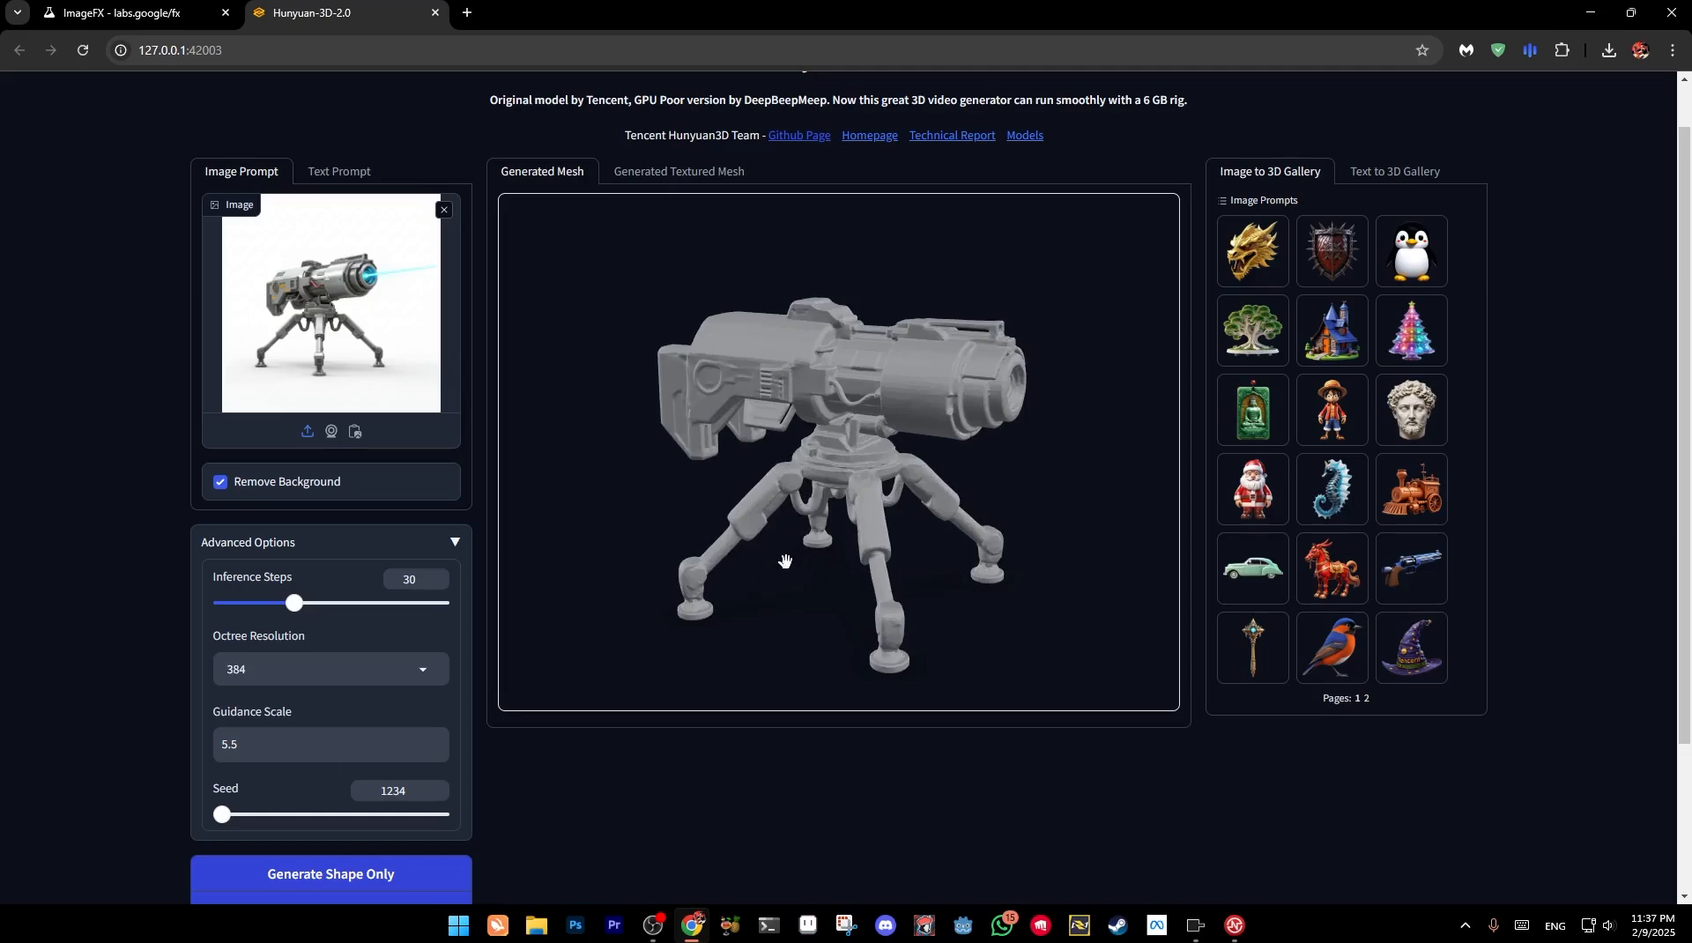
scroll(711, 797, "down", 3)
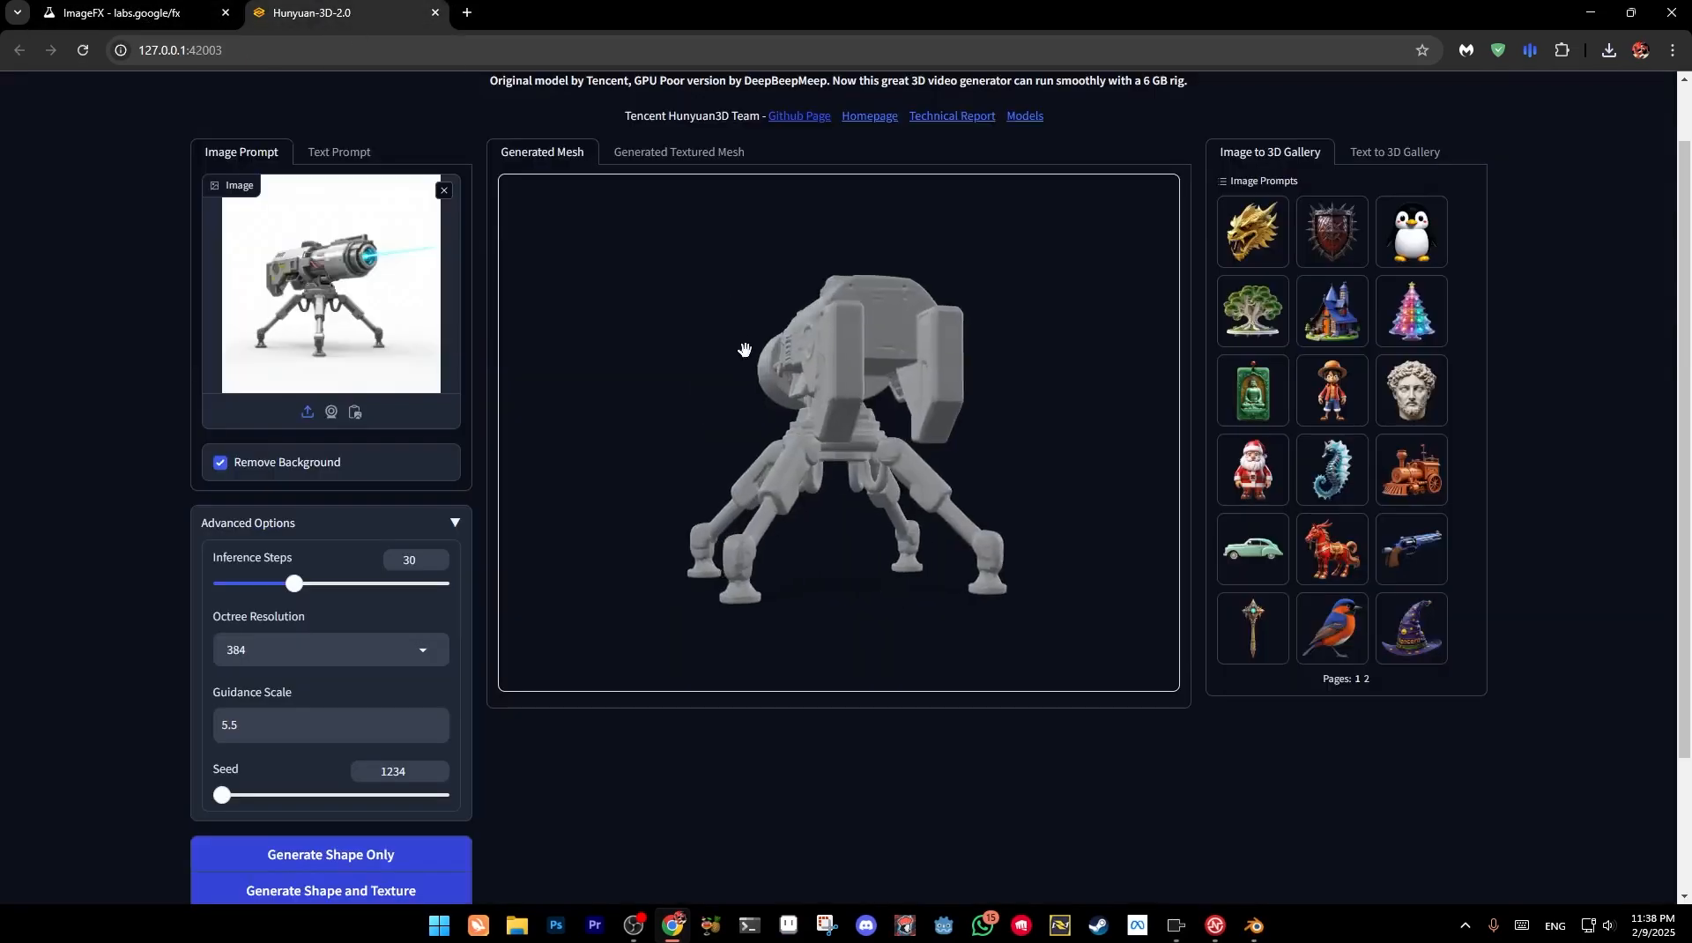
left_click_drag(775, 365, 709, 393)
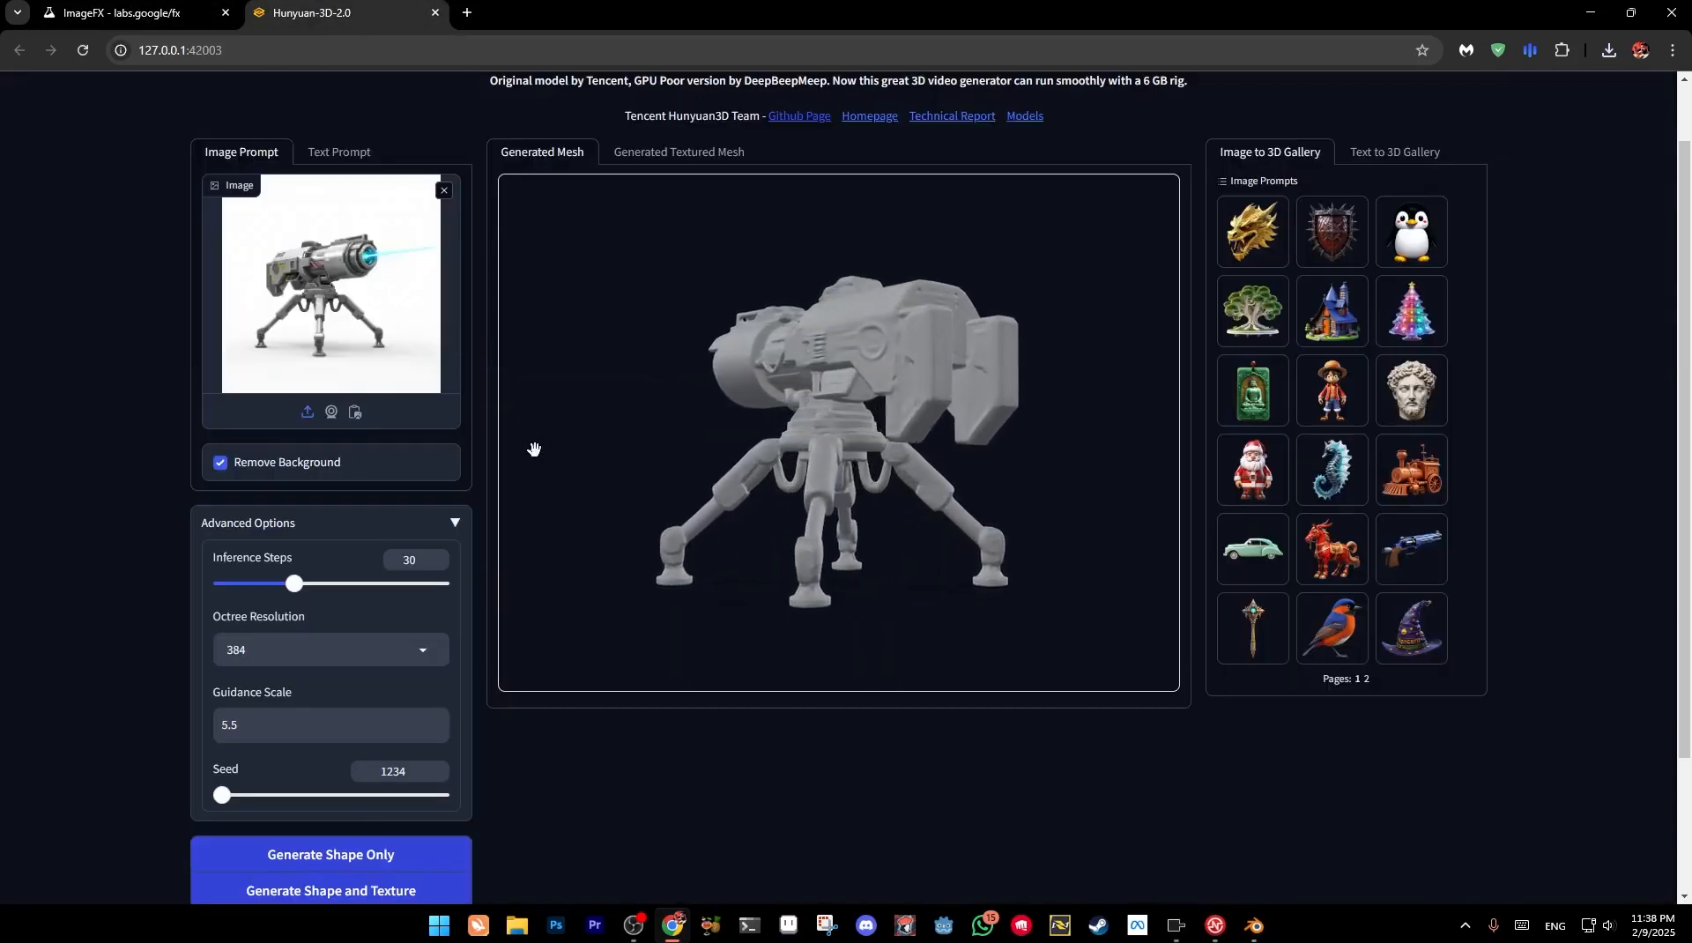
scroll(353, 833, "down", 1)
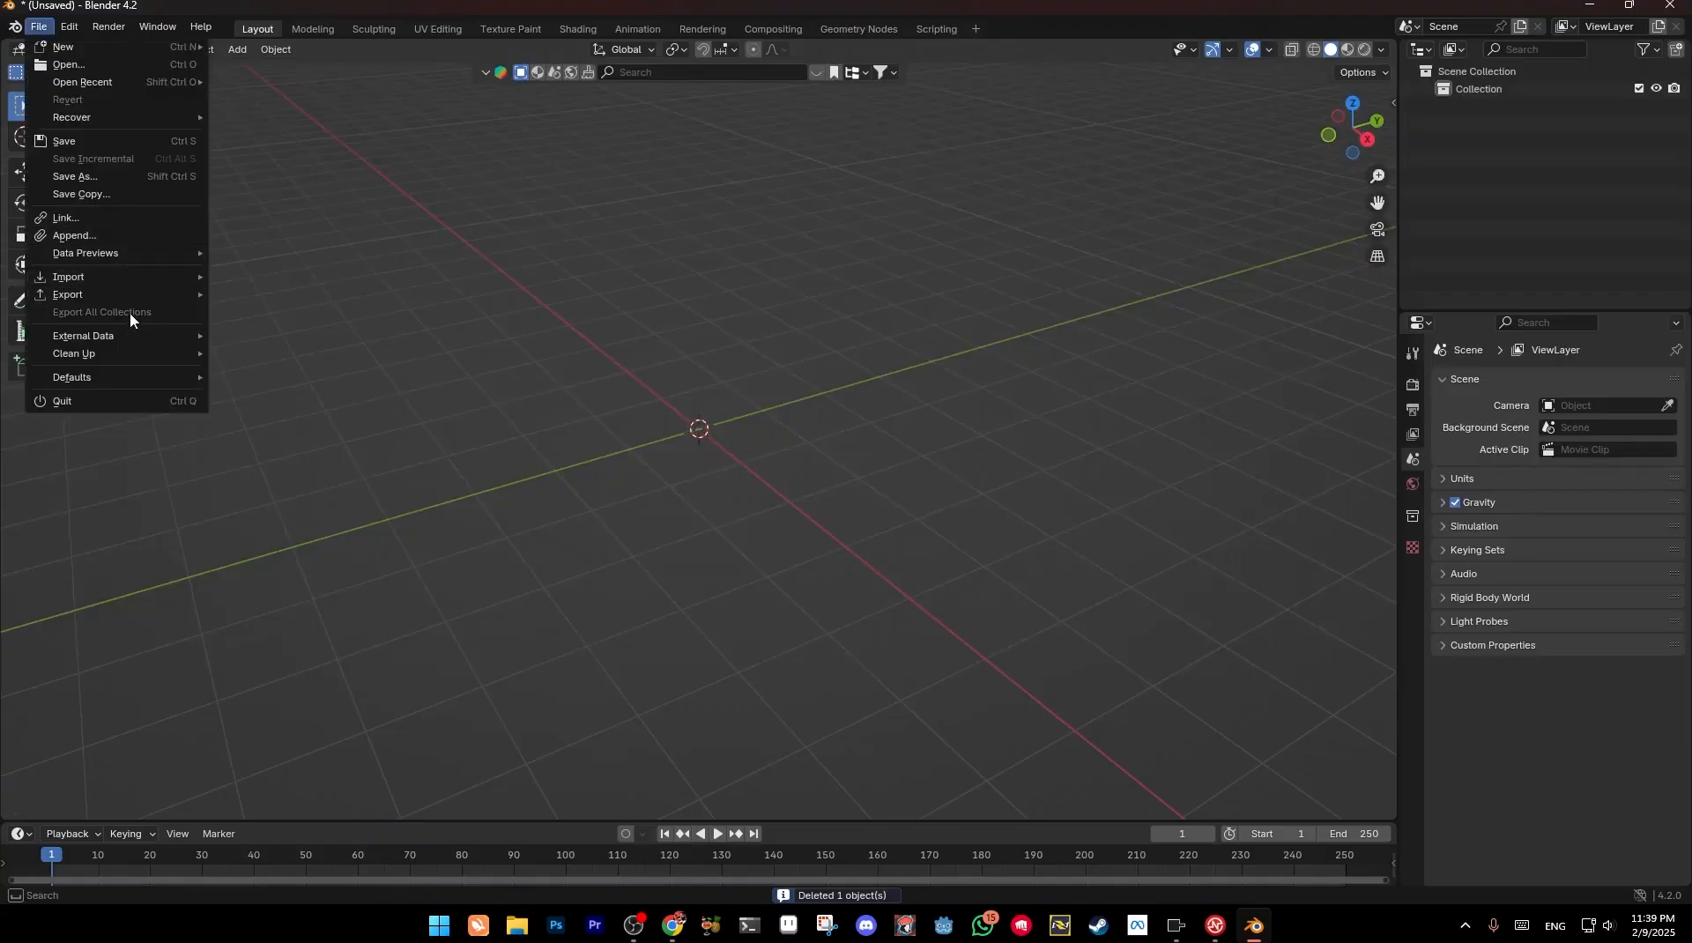
Import white_mesh.glb and textured_mesh.glb from the Downloads folder into the empty Blender scene as glTF 2.0
mouse_move(157, 277)
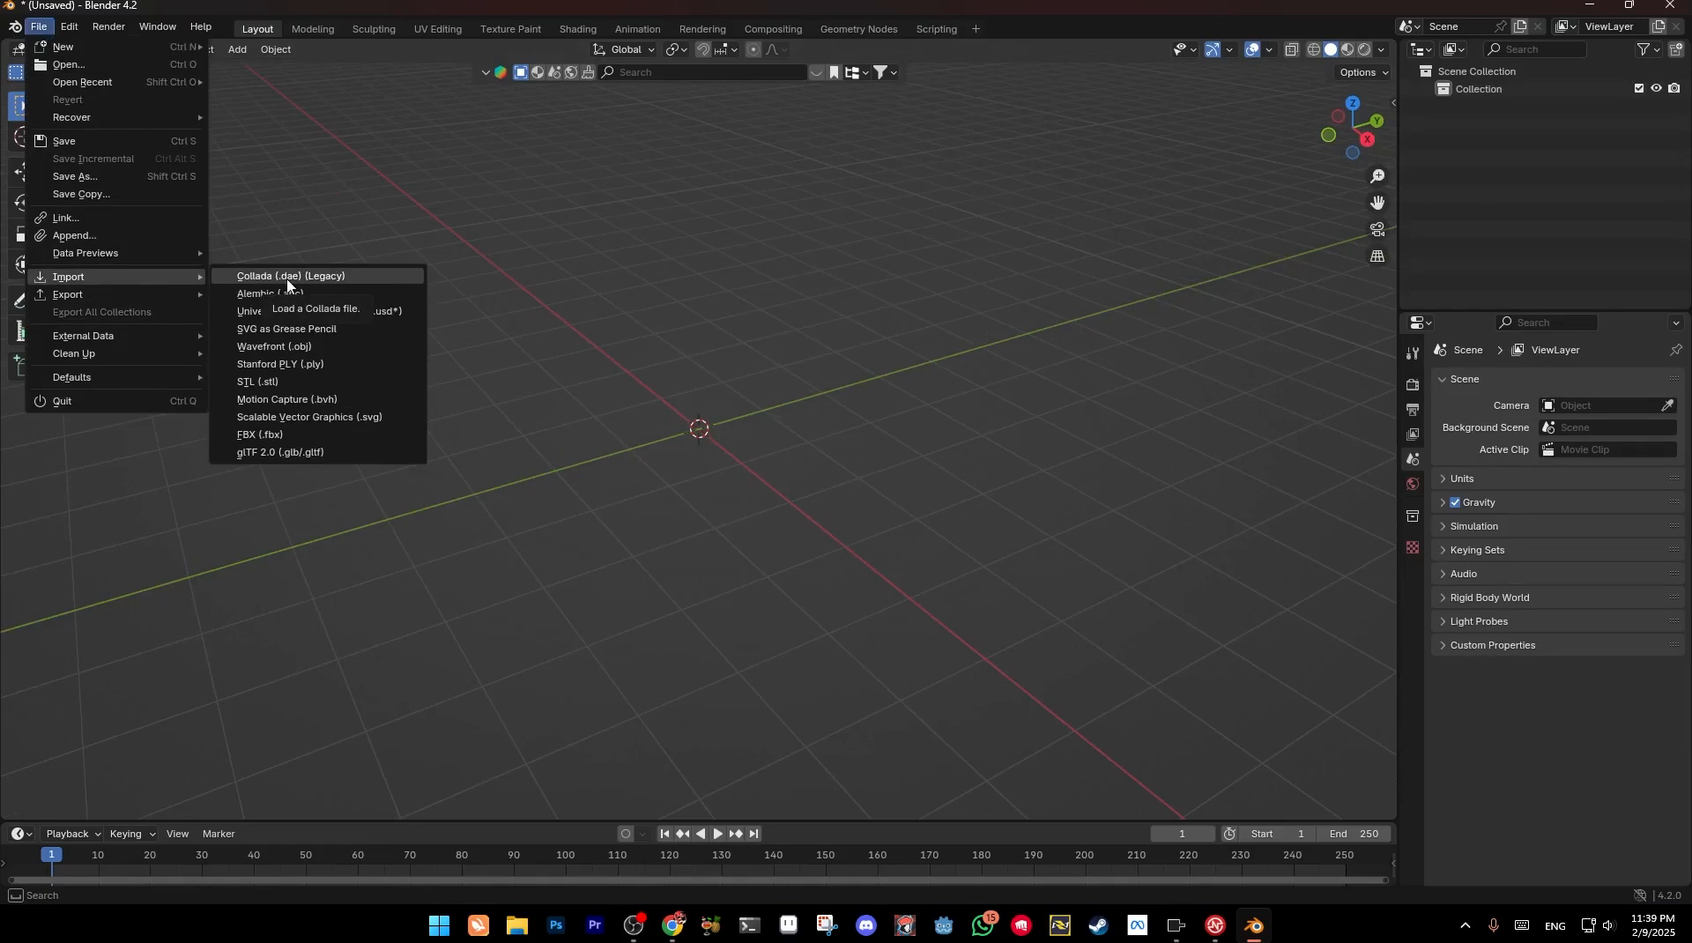
left_click(290, 453)
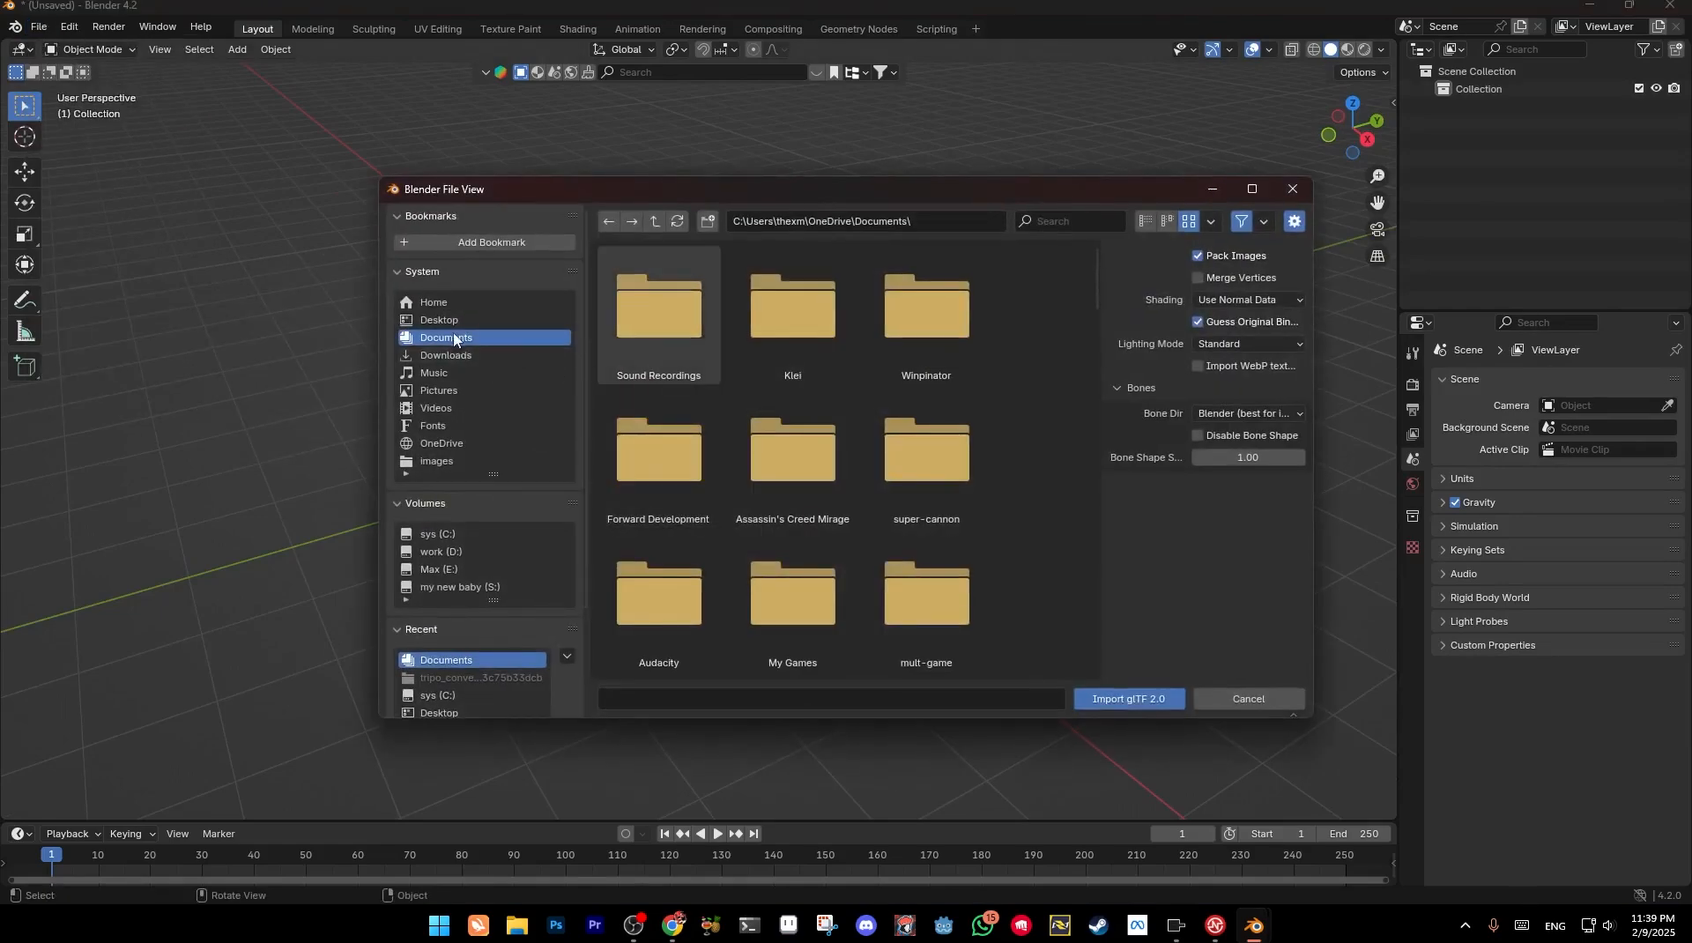
left_click(480, 354)
left_click(661, 312)
left_click(782, 331)
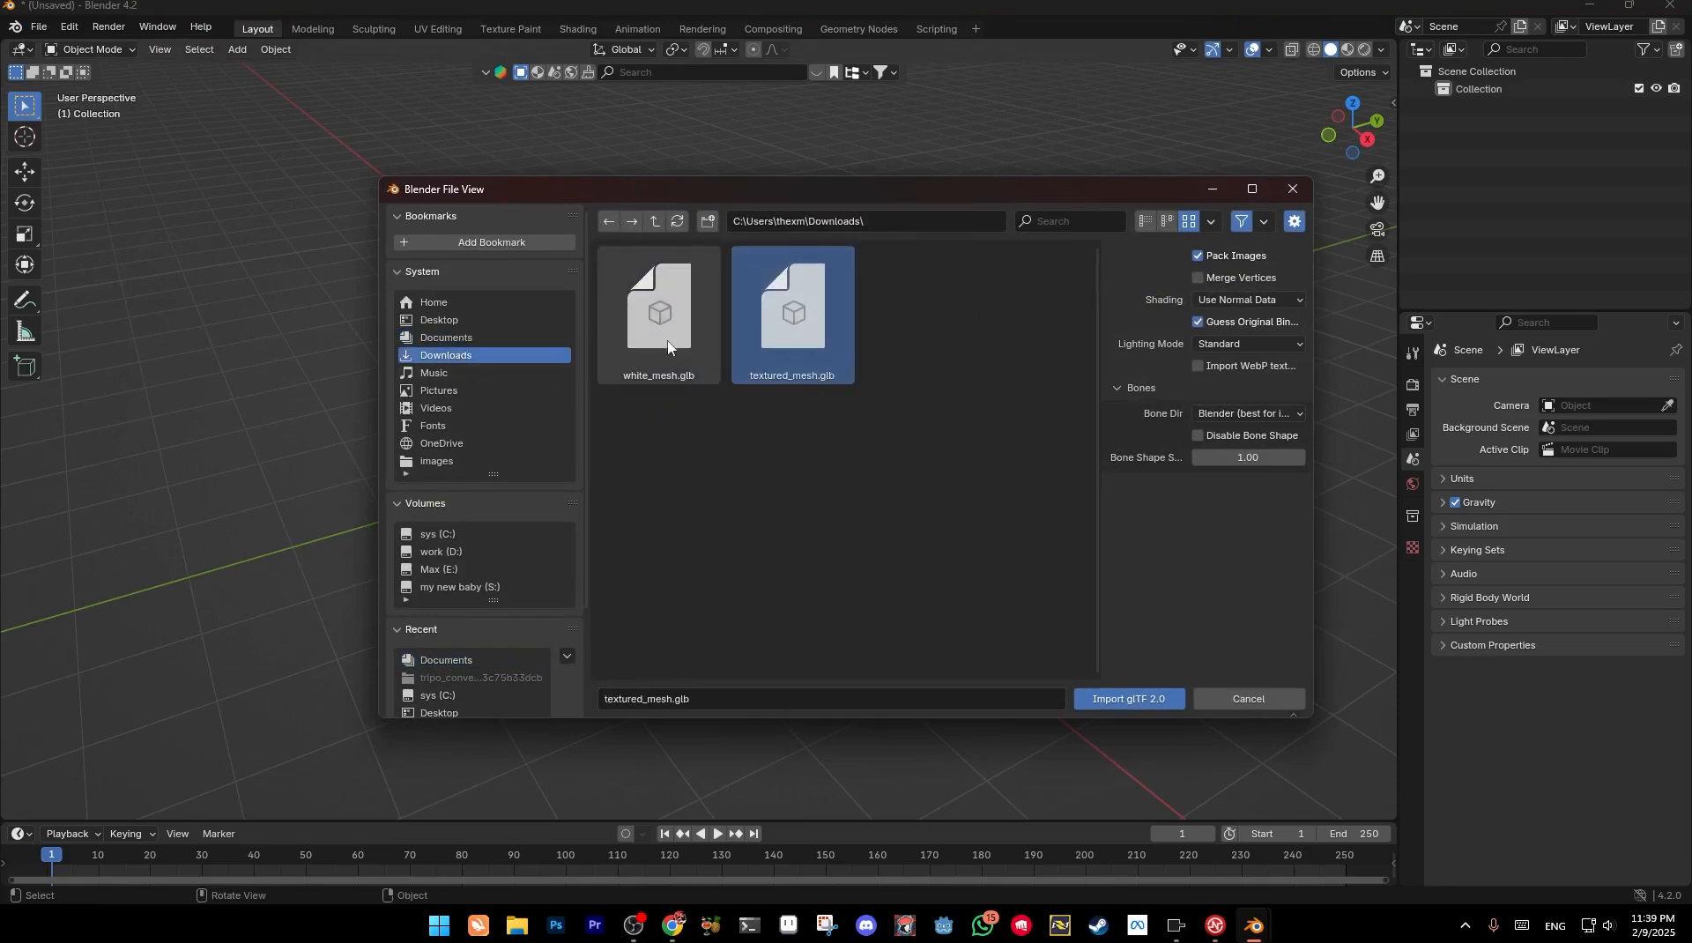
left_click(661, 317)
left_click_drag(673, 448, 848, 340)
left_click(1141, 697)
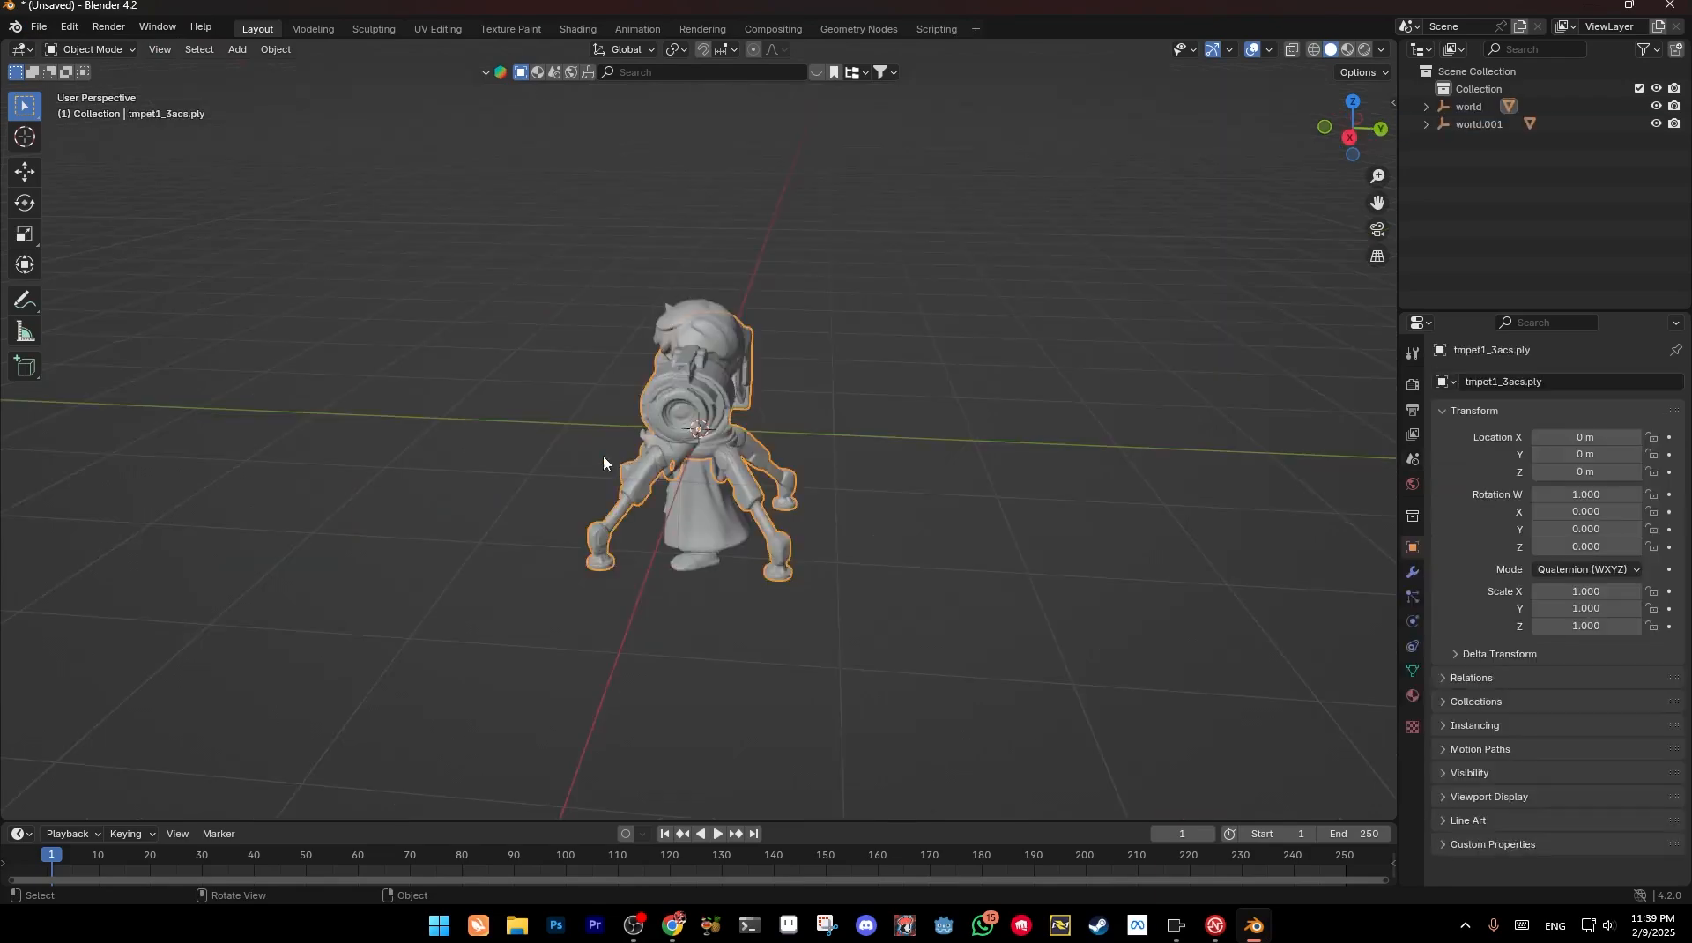
Move the cannon about -2.53 m along the global X axis, away from the figure
middle_click_drag(782, 516, 690, 403)
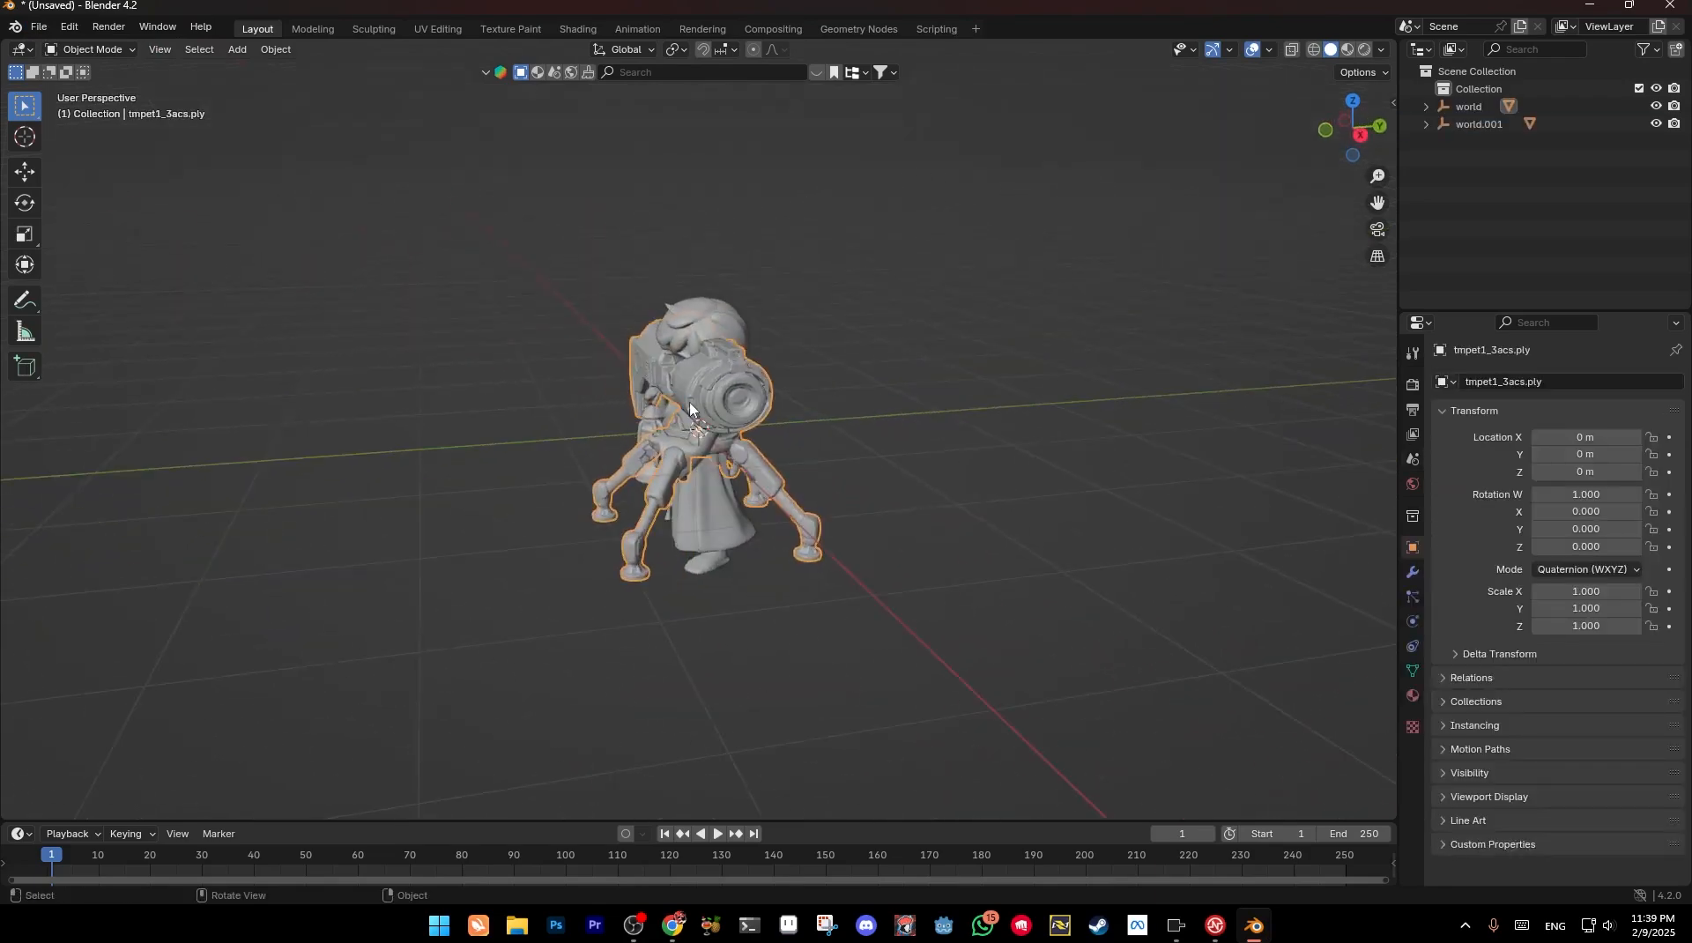
key("g")
key("z")
key("x")
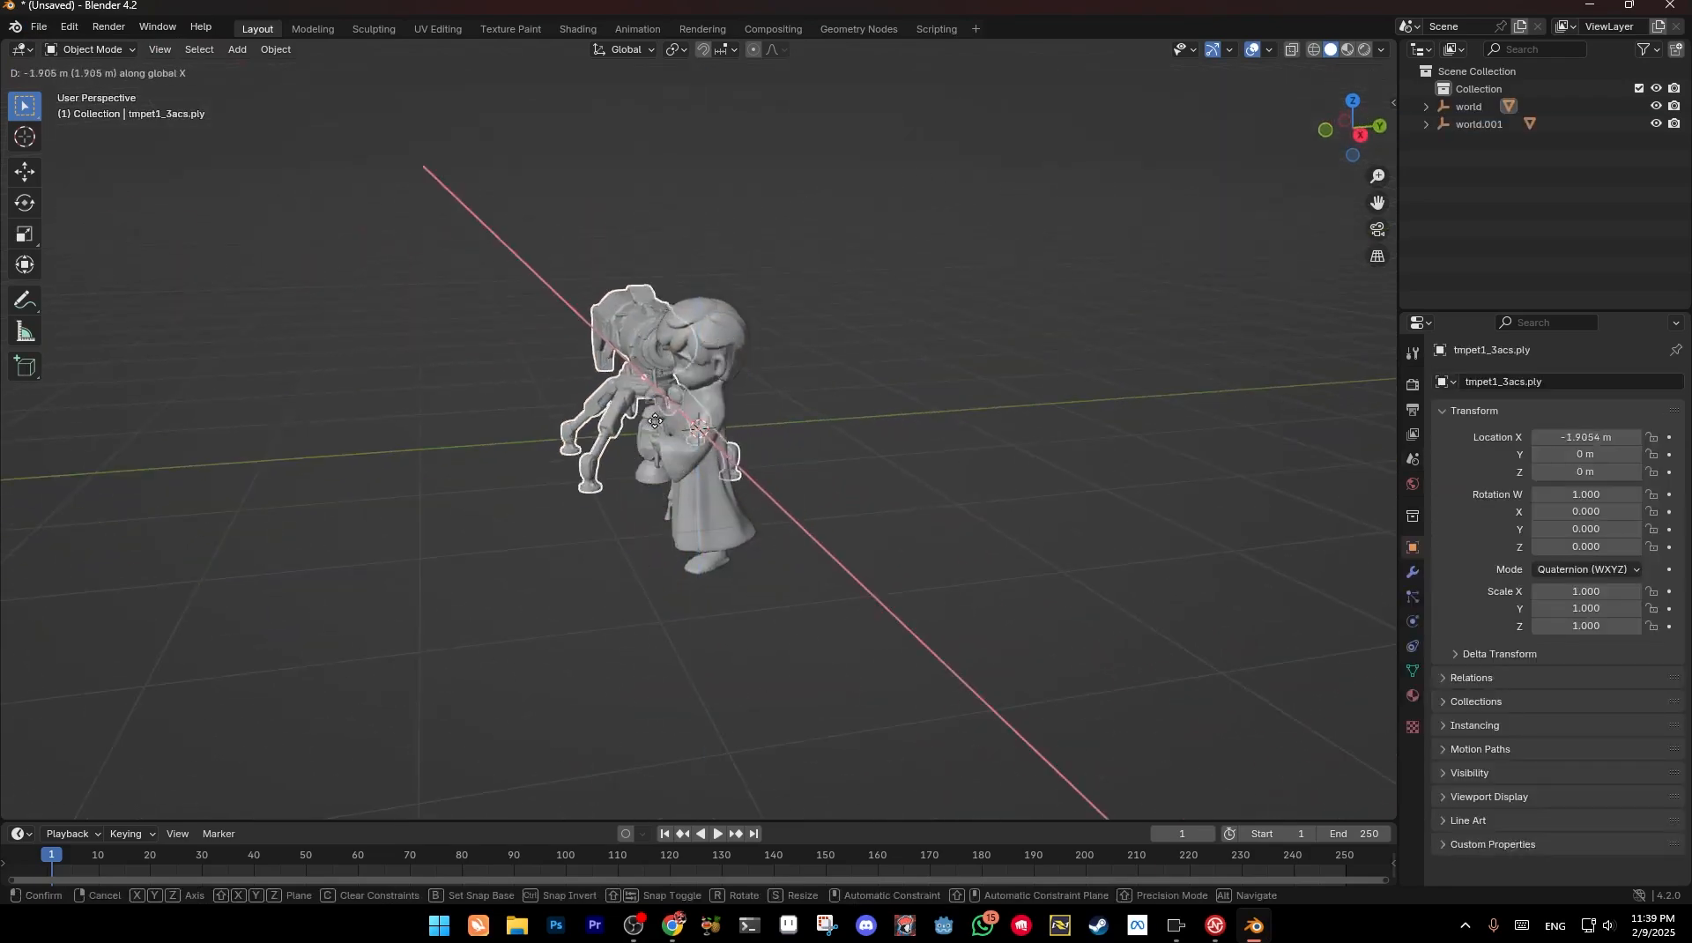
key("Escape")
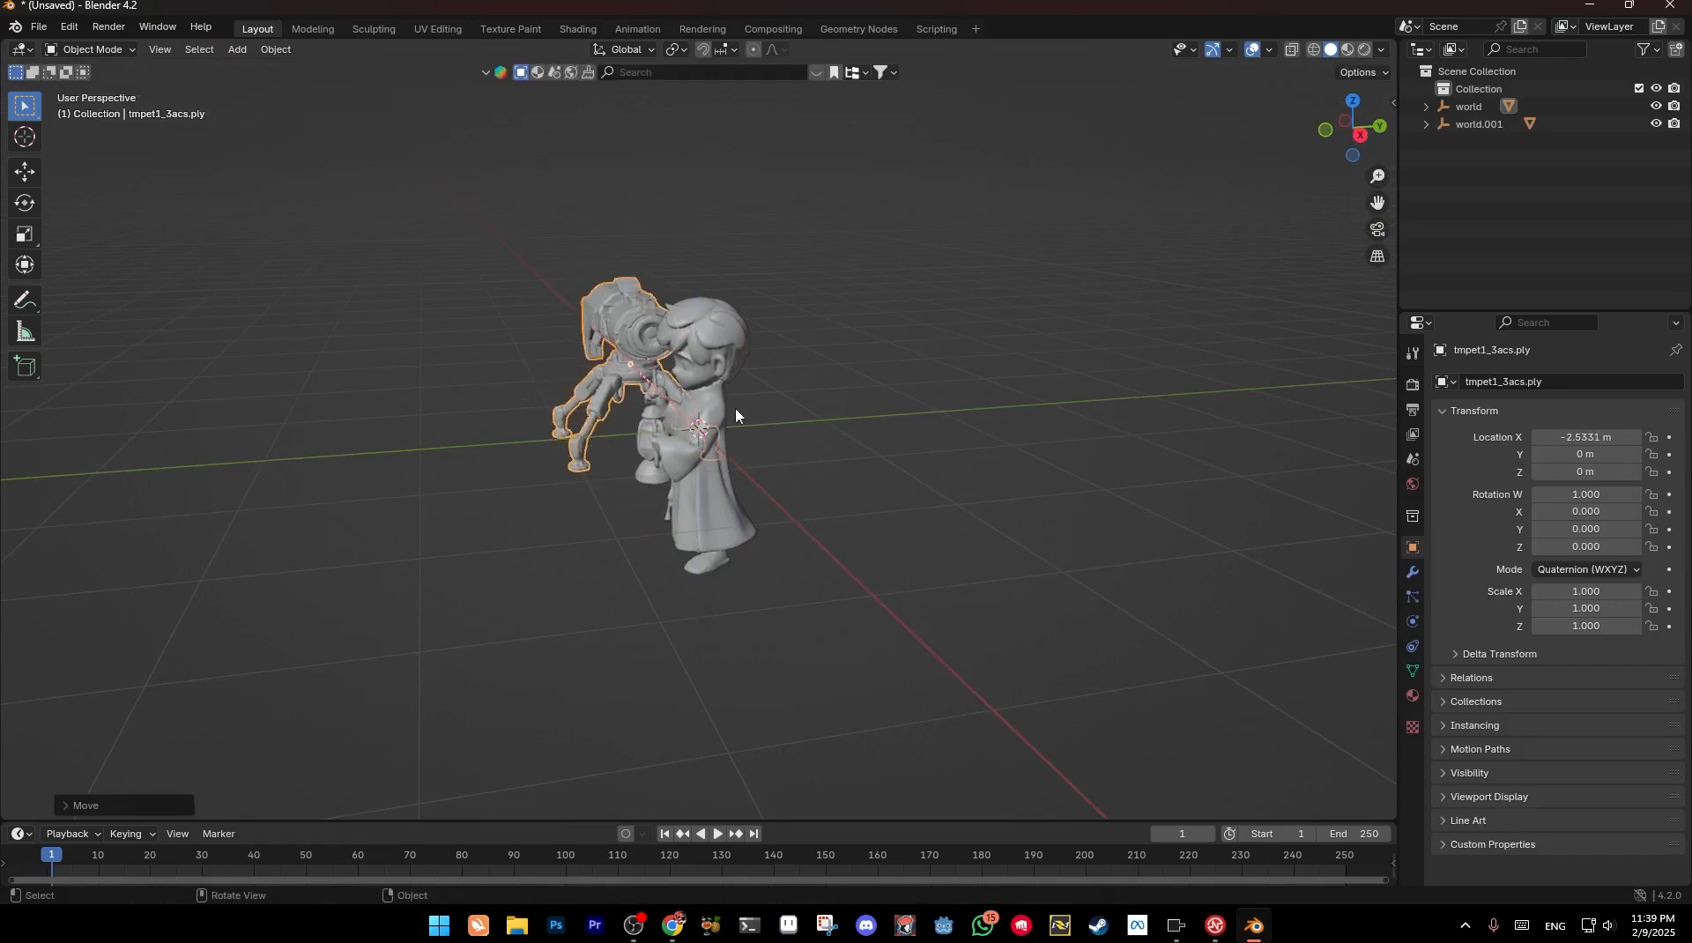
Move the figure holding the lantern about 2.05 m along the global Y axis, away from the cannon
left_click(735, 409)
key("g")
key("z")
key("x")
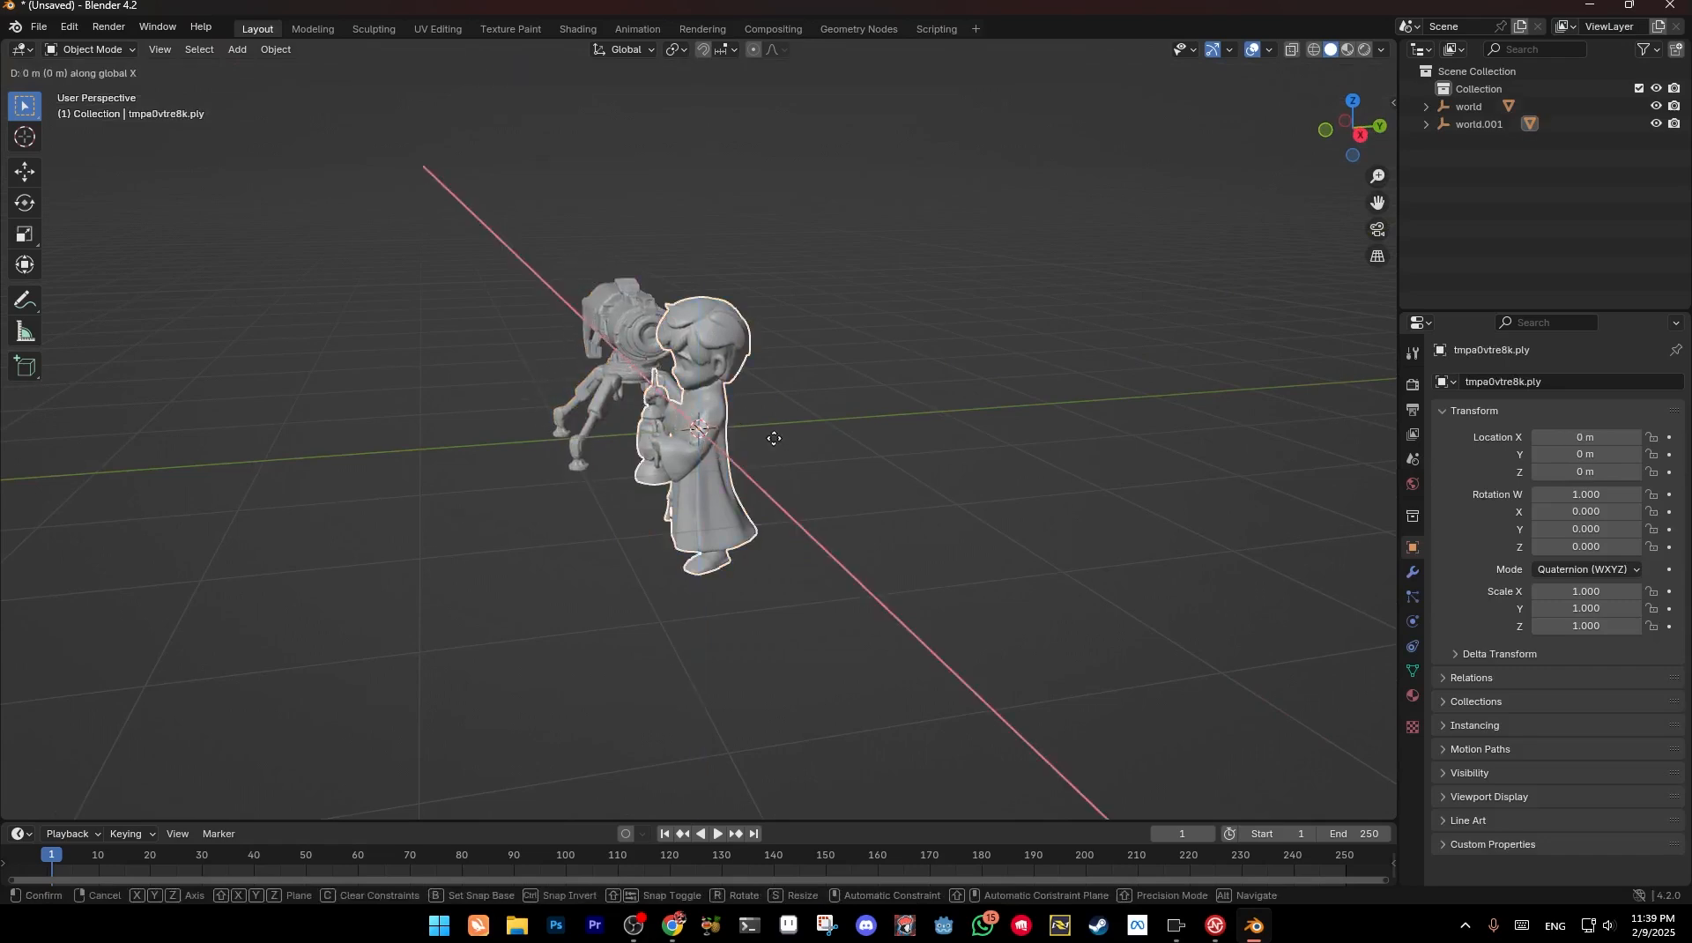
key("y")
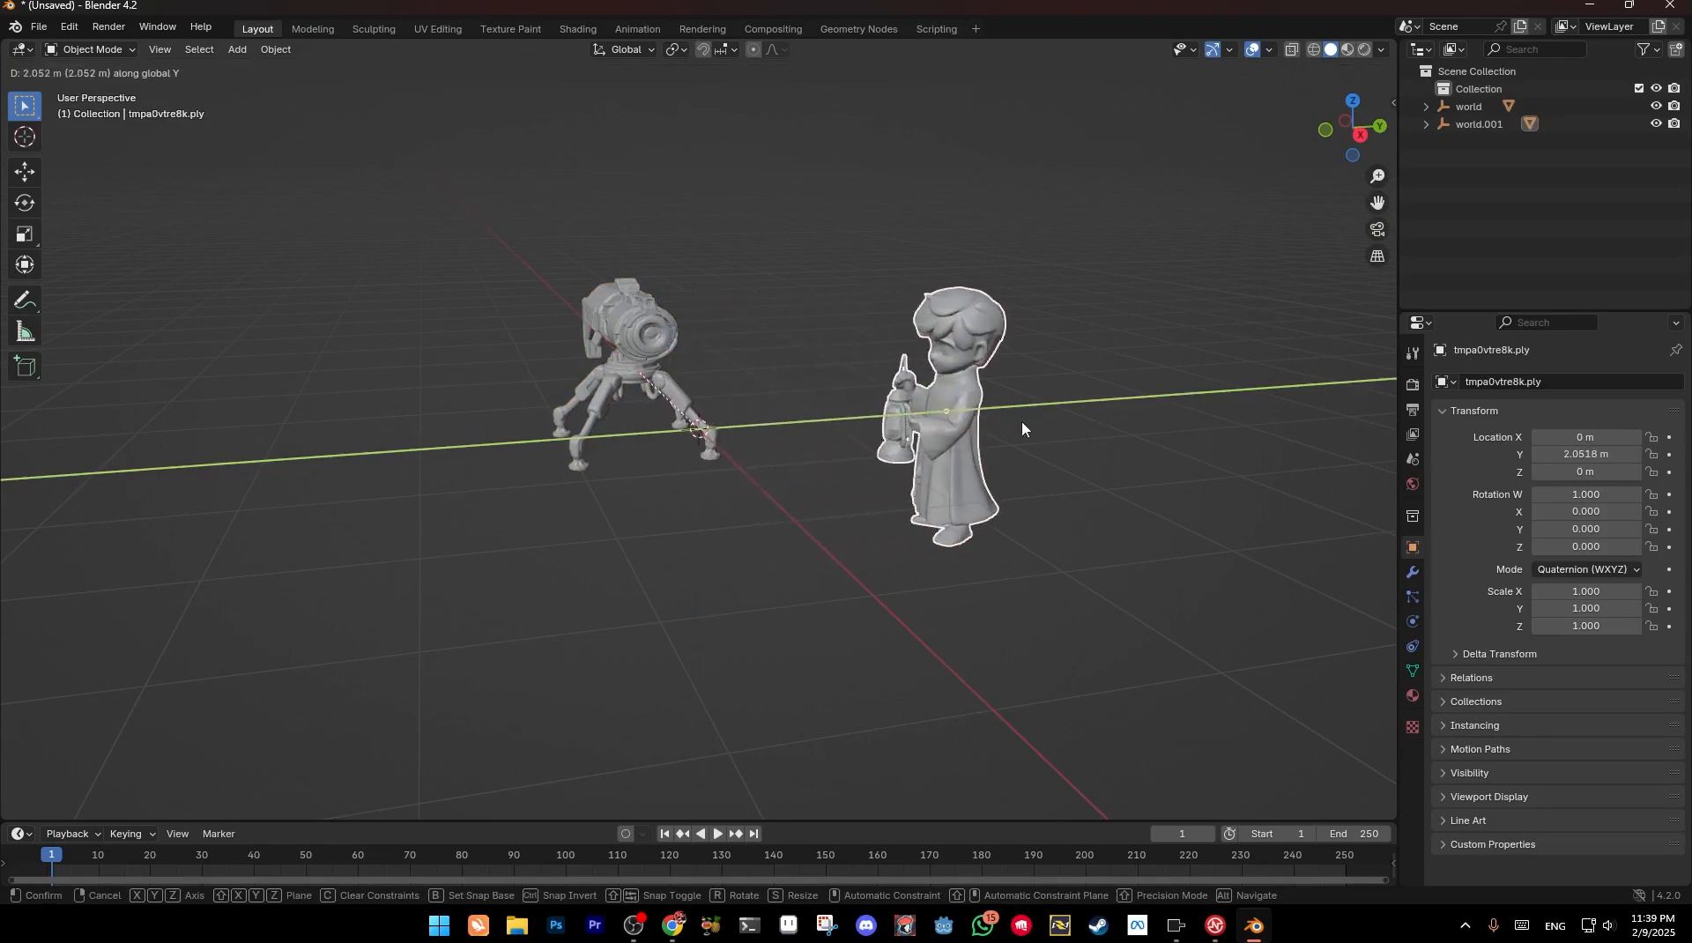
left_click(1022, 420)
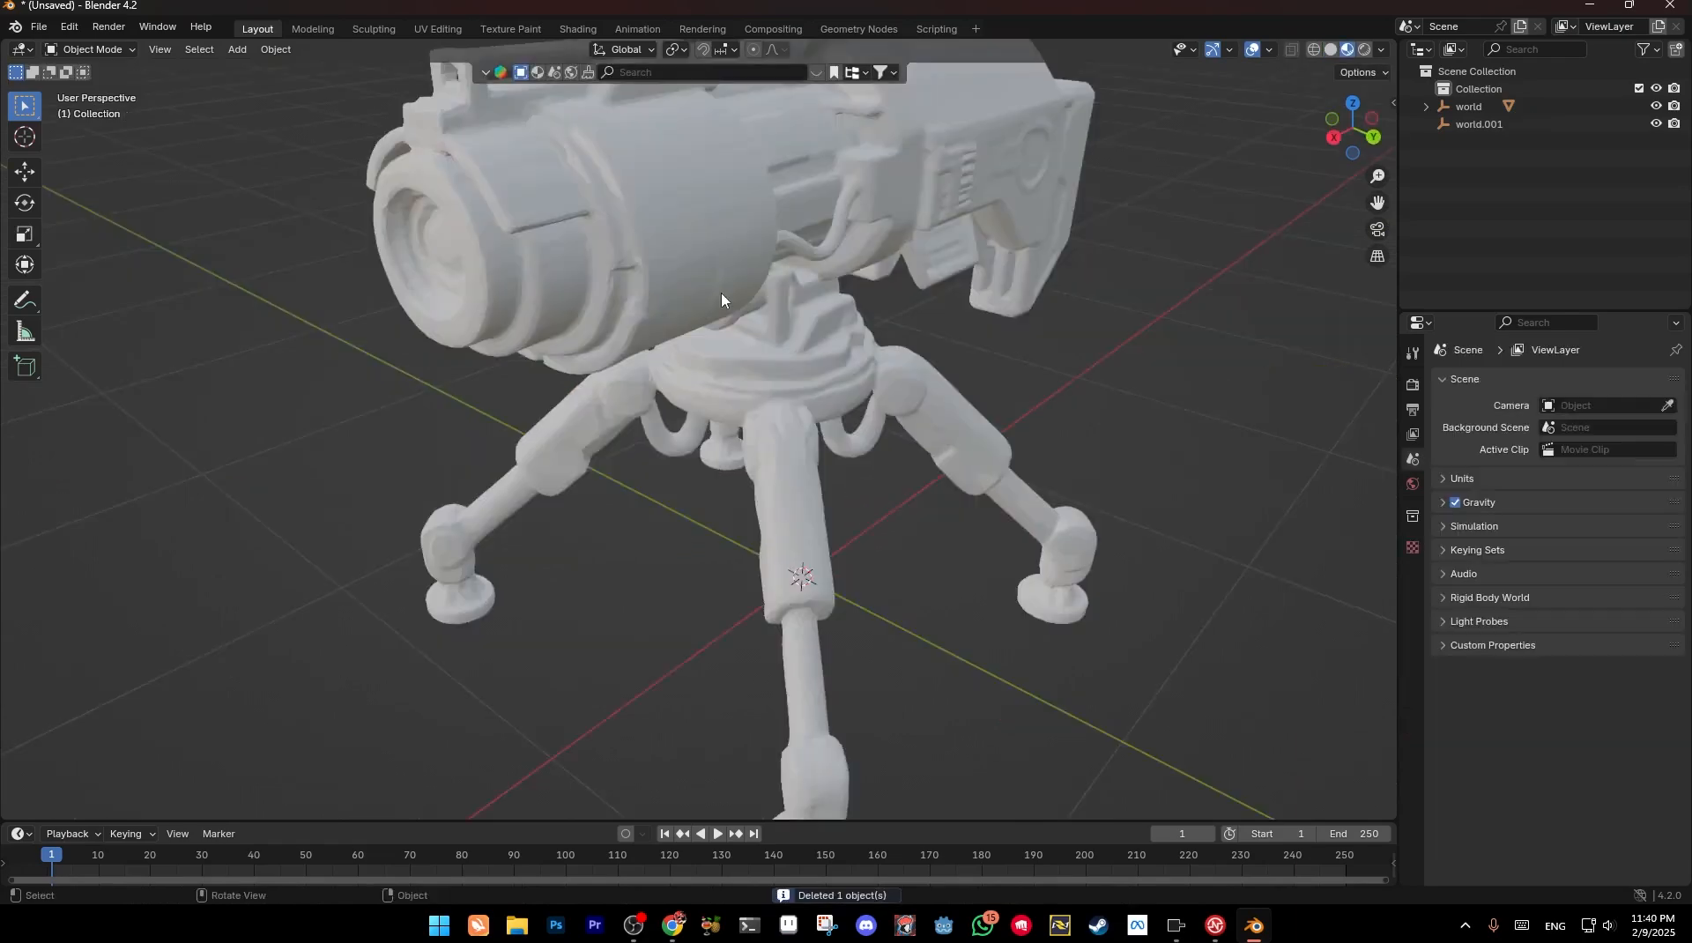
Select the cannon mesh and examine its barrel, body and tripod up close
middle_click_drag(721, 293, 646, 315)
left_click(729, 370)
middle_click_drag(984, 436, 738, 353)
scroll(738, 352, "down", 1)
middle_click_drag(694, 299, 683, 340, "shift")
scroll(683, 340, "up", 1)
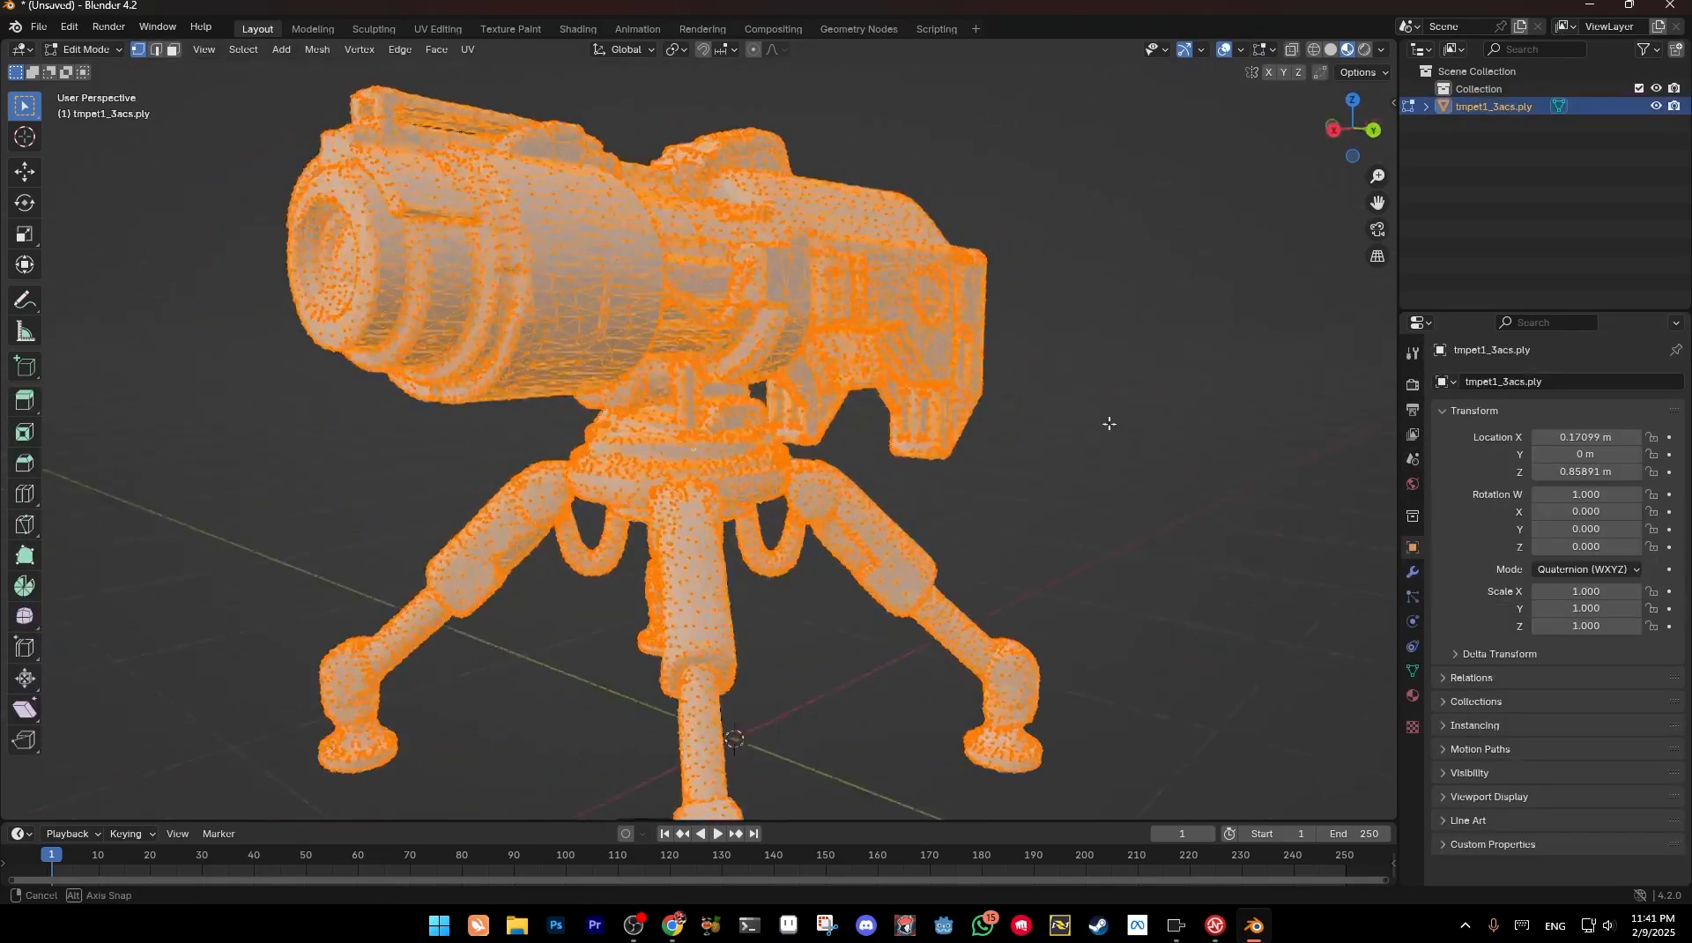
Add a Remesh modifier to the cannon, try its Smooth mode, and set it to Blocks
left_click(1413, 572)
left_click(1514, 381)
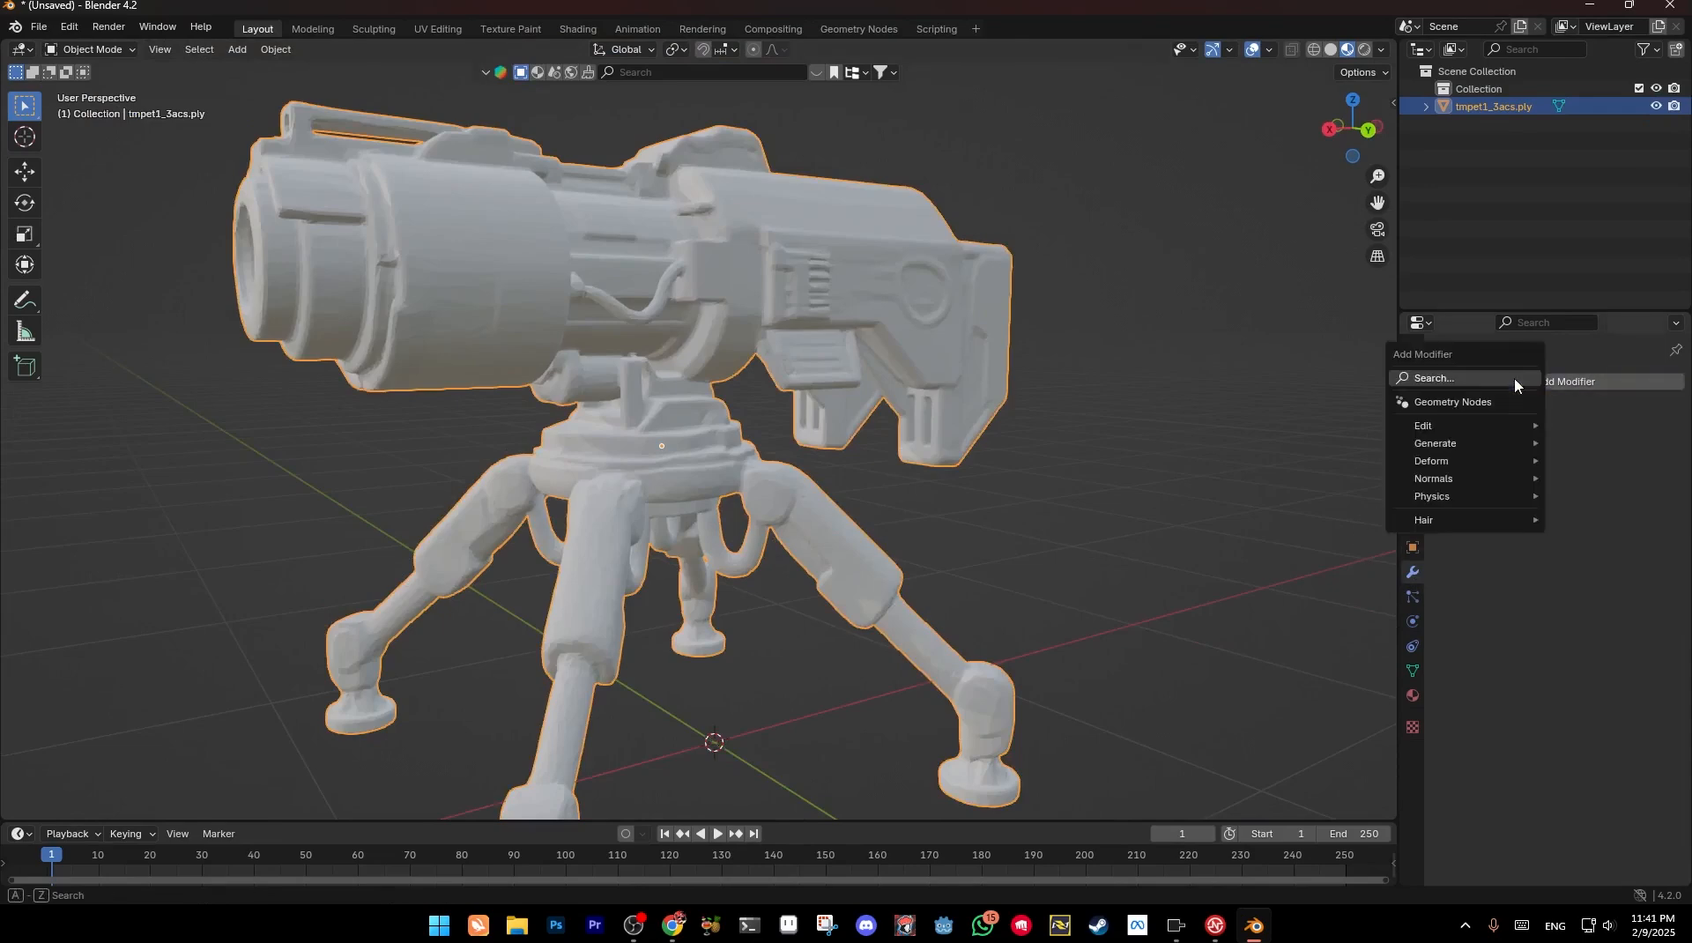
mouse_move(1470, 447)
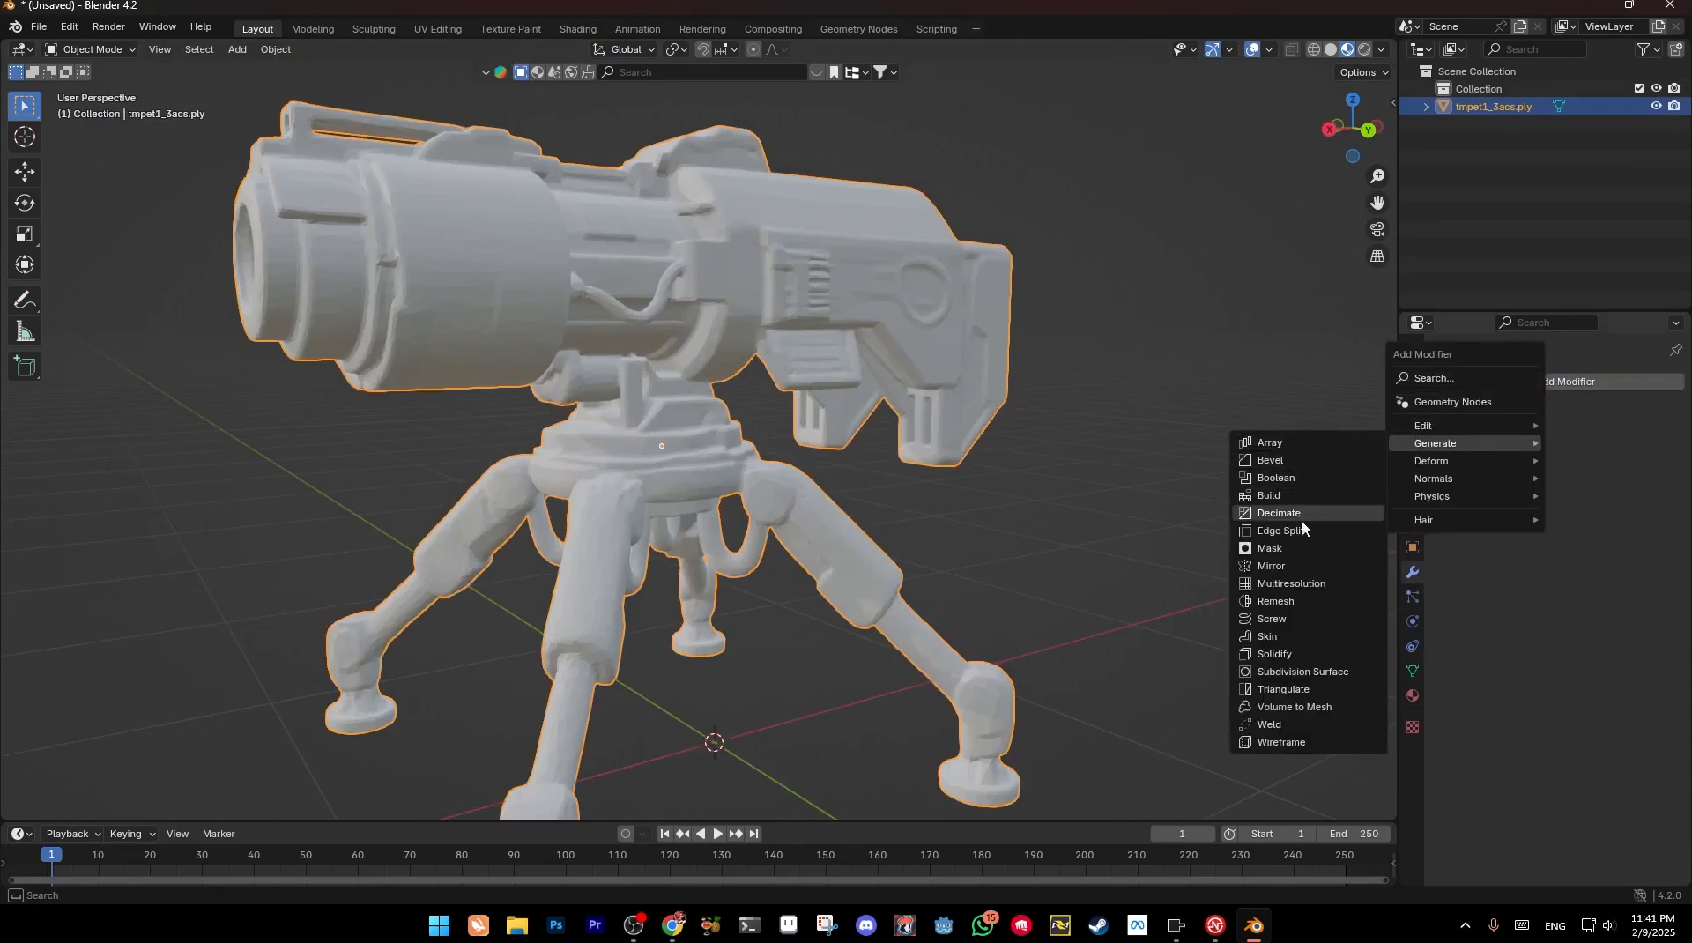
left_click(1294, 603)
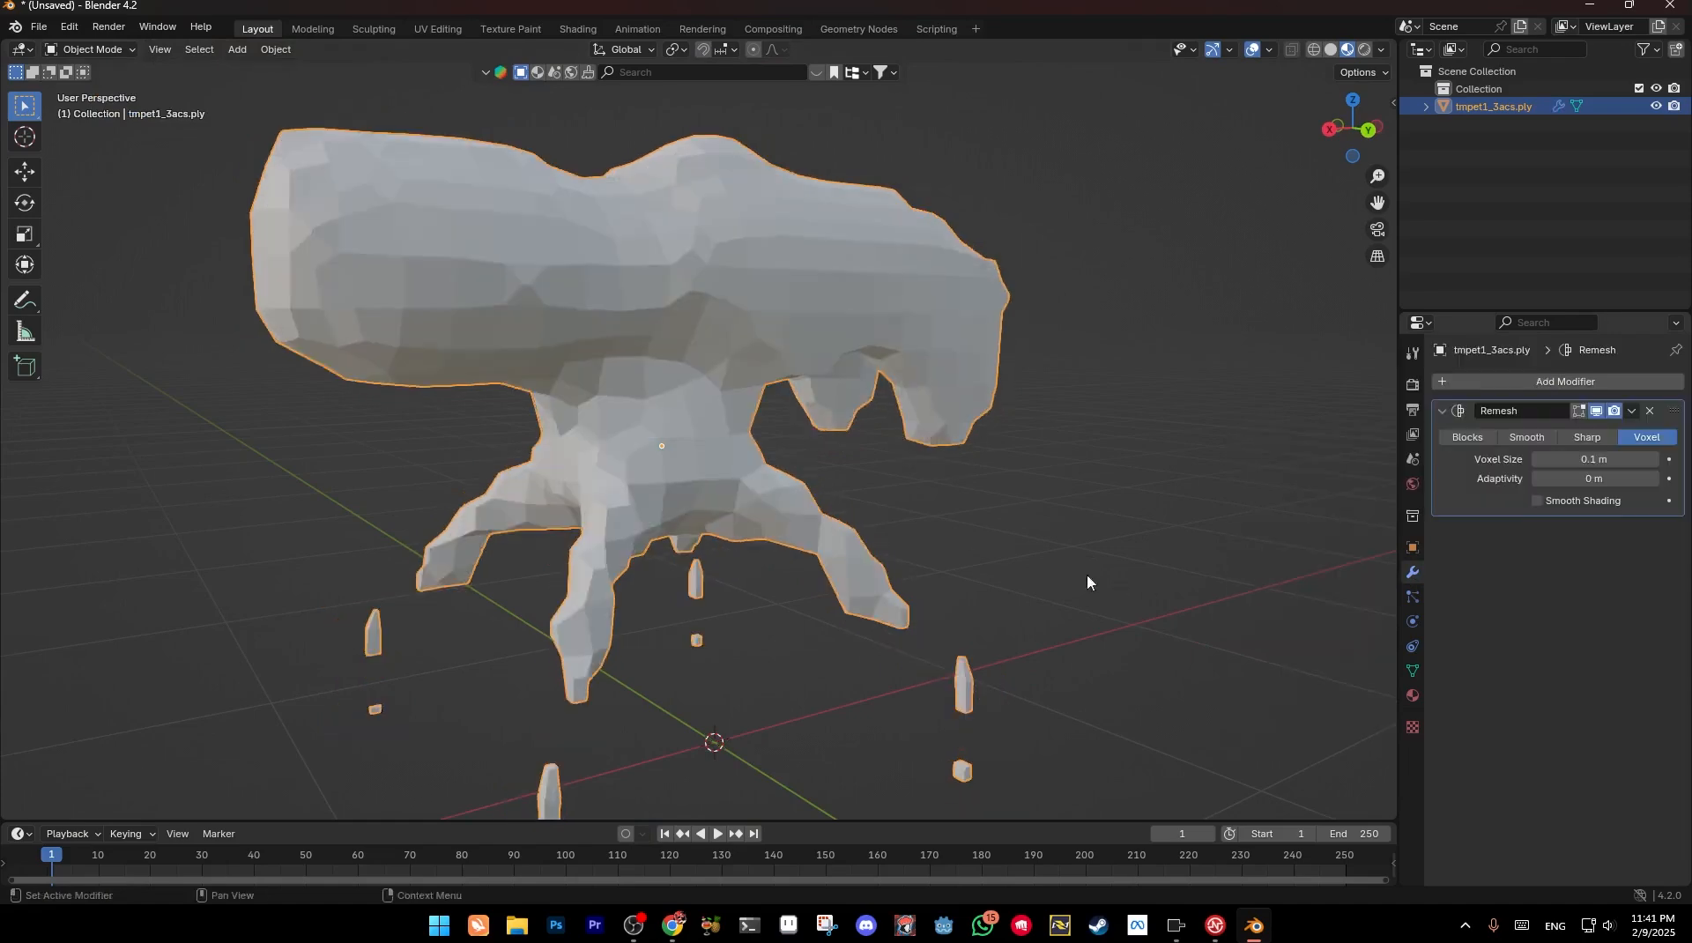
left_click(1528, 438)
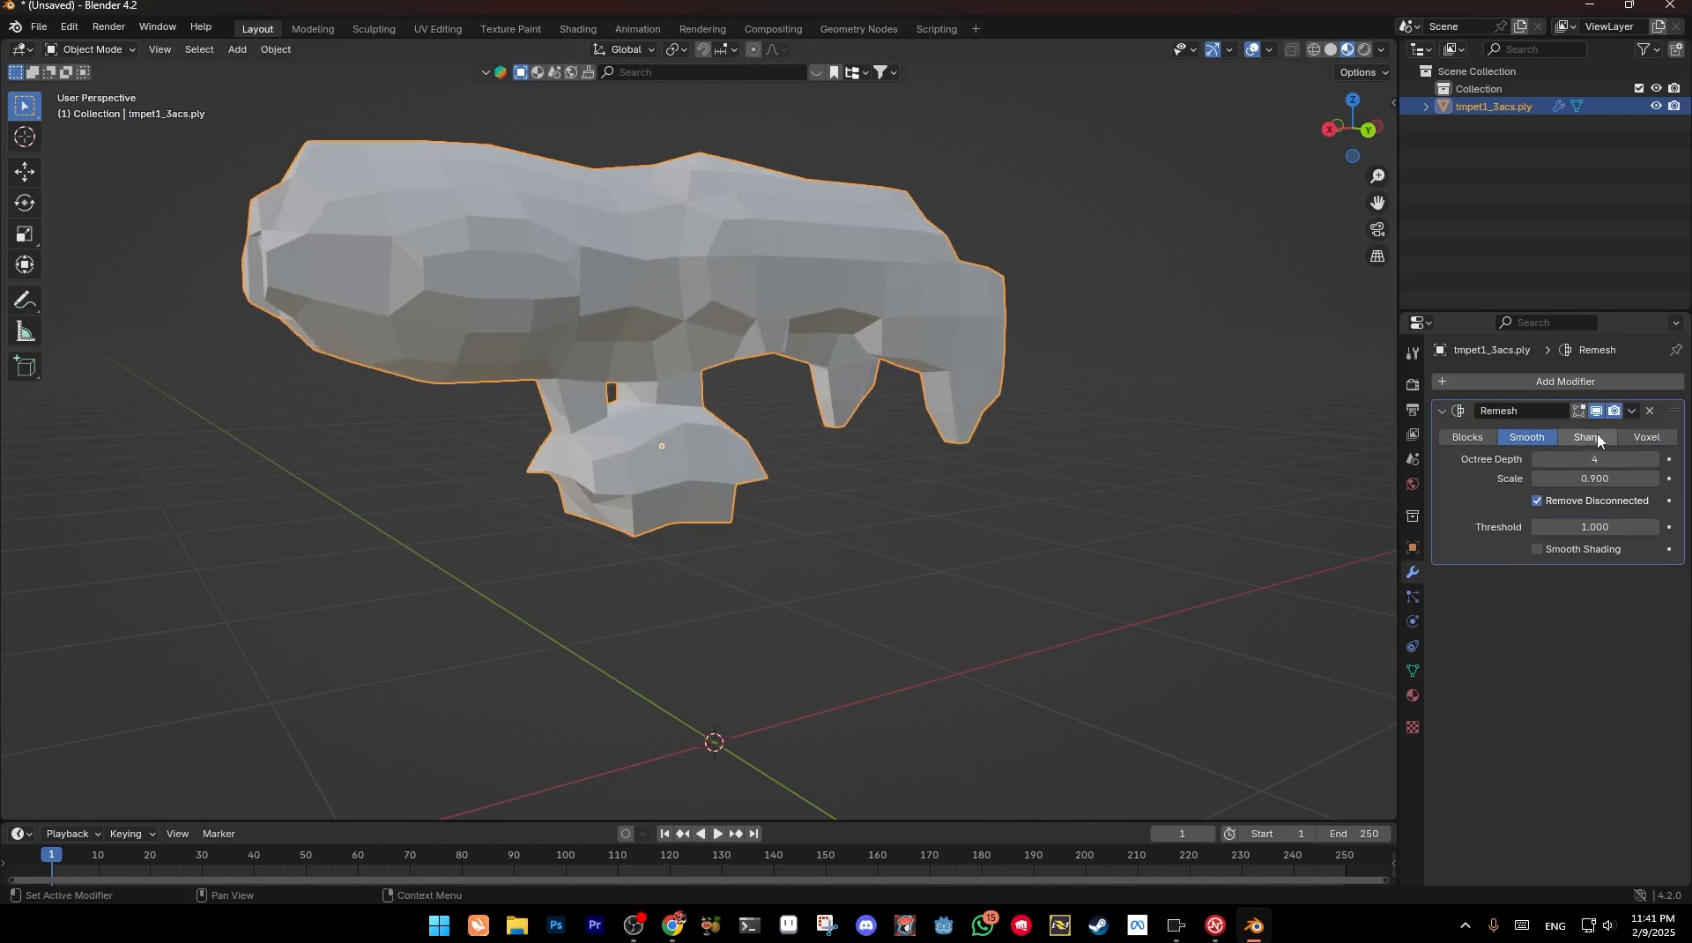
left_click(1478, 439)
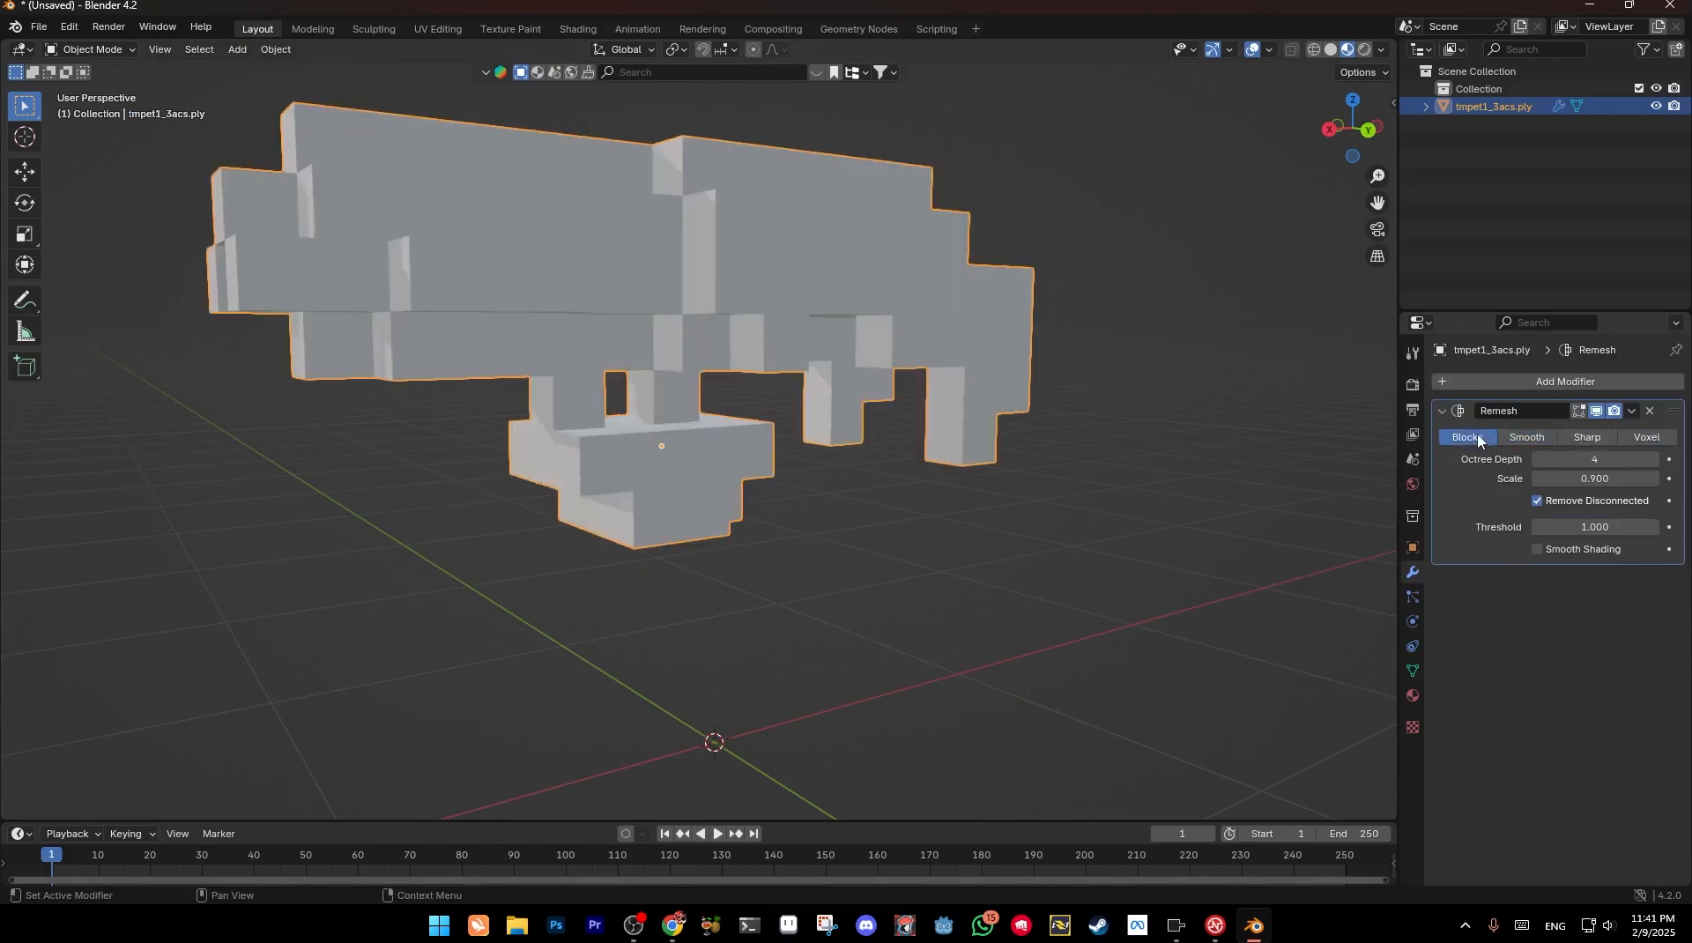
Raise the Remesh modifier's octree depth to 6, then one level higher, and inspect the blocky cannon from other sides
left_click(1656, 462)
left_click(1656, 461)
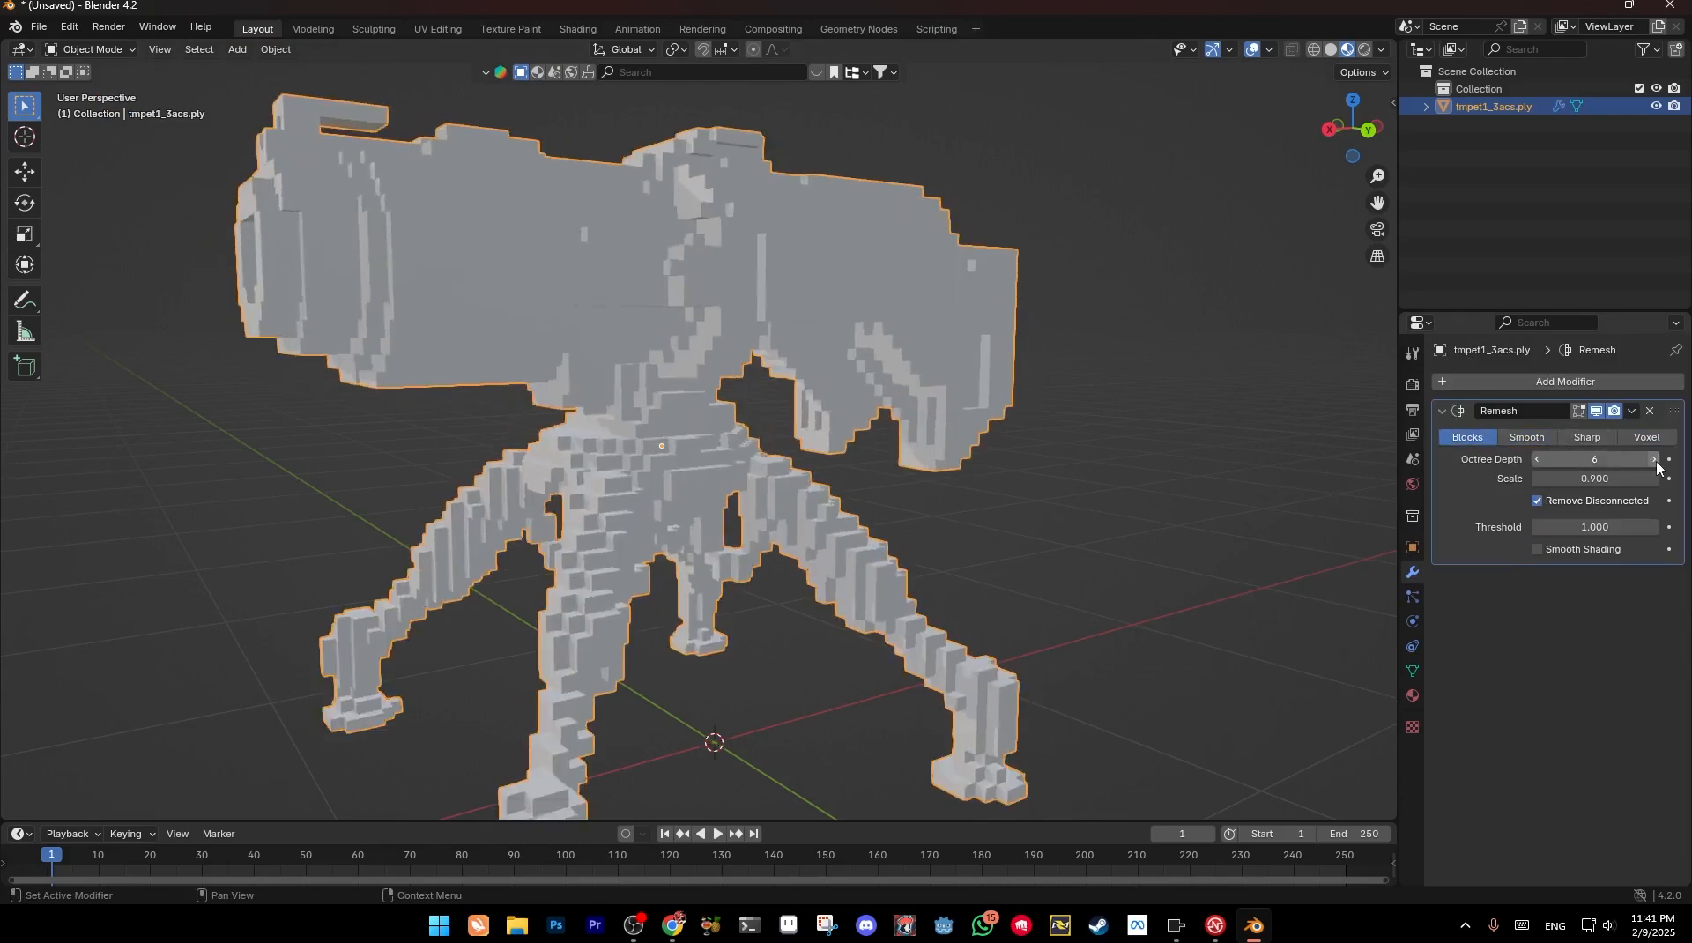
middle_click_drag(555, 440, 759, 432)
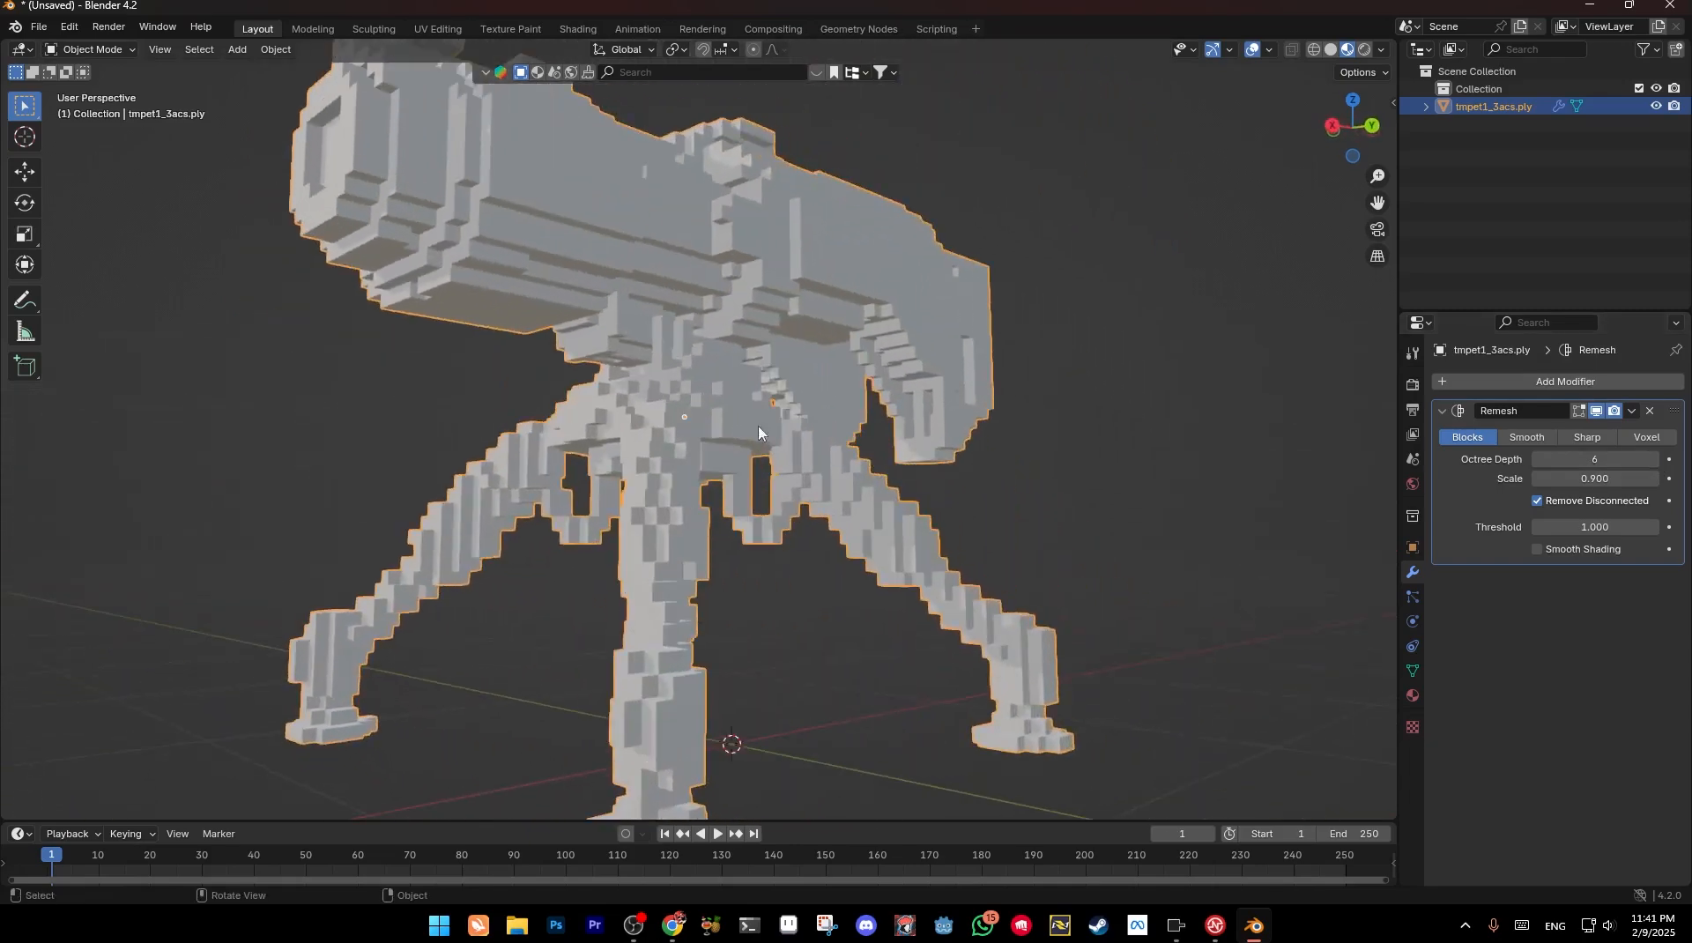
left_click(1655, 460)
middle_click_drag(1155, 446, 706, 441)
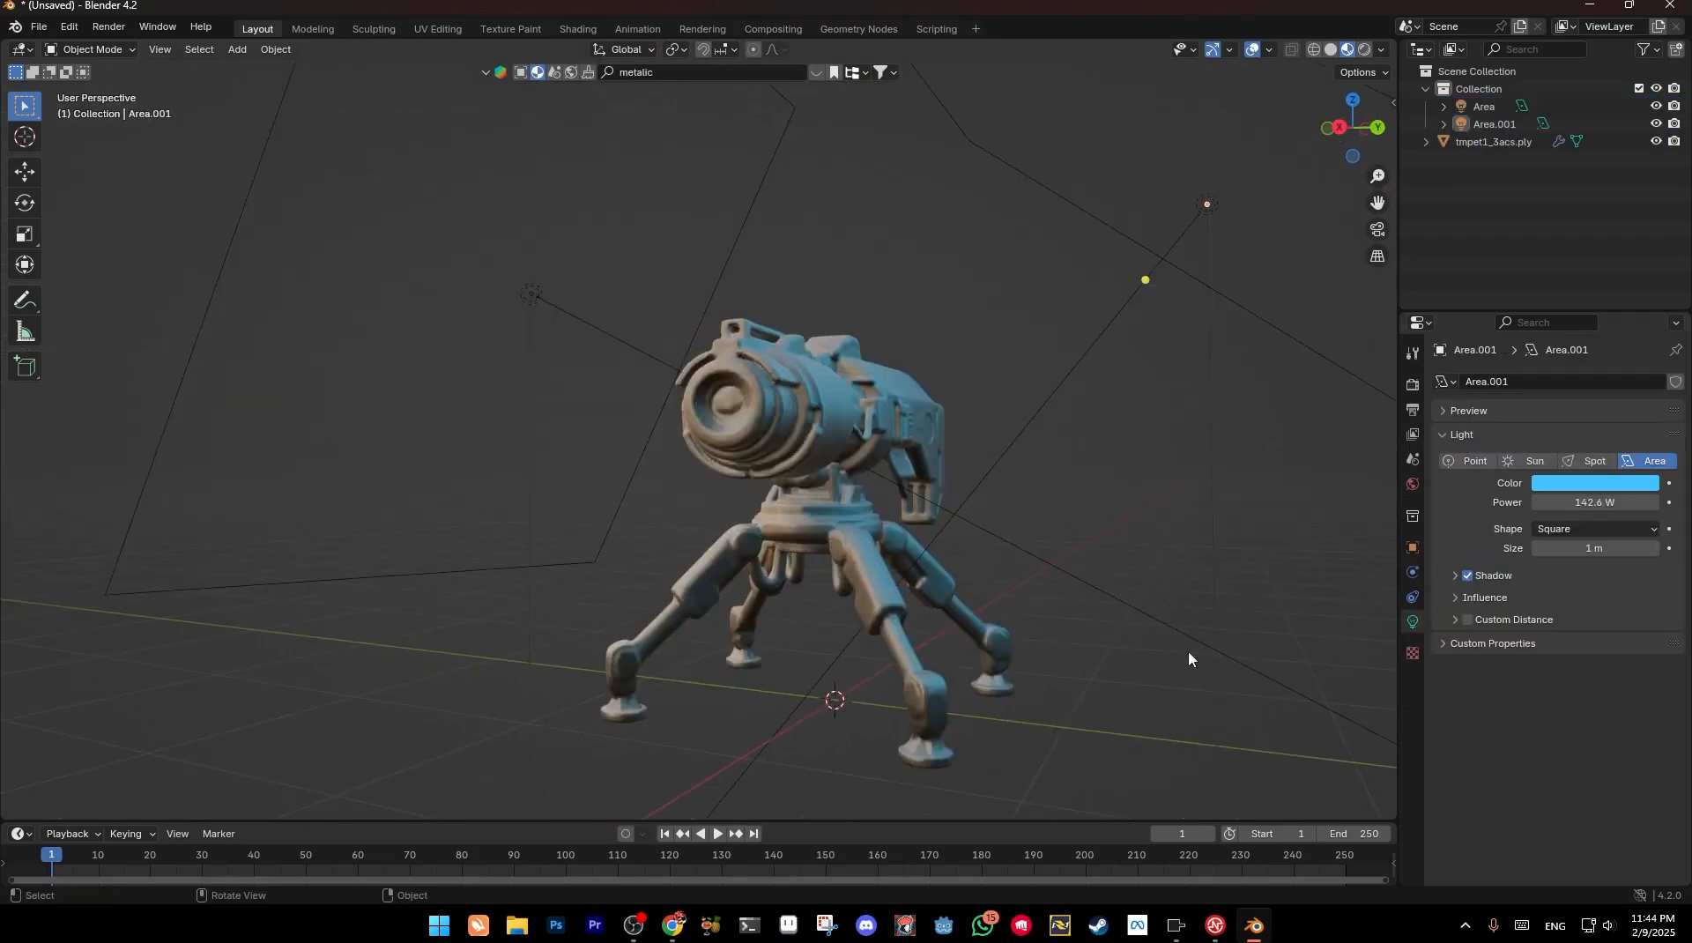
Switch to the Hunyuan3D-2 page in the browser and examine the cannon's generated mesh and its textured mesh from several angles
key("alt+Tab")
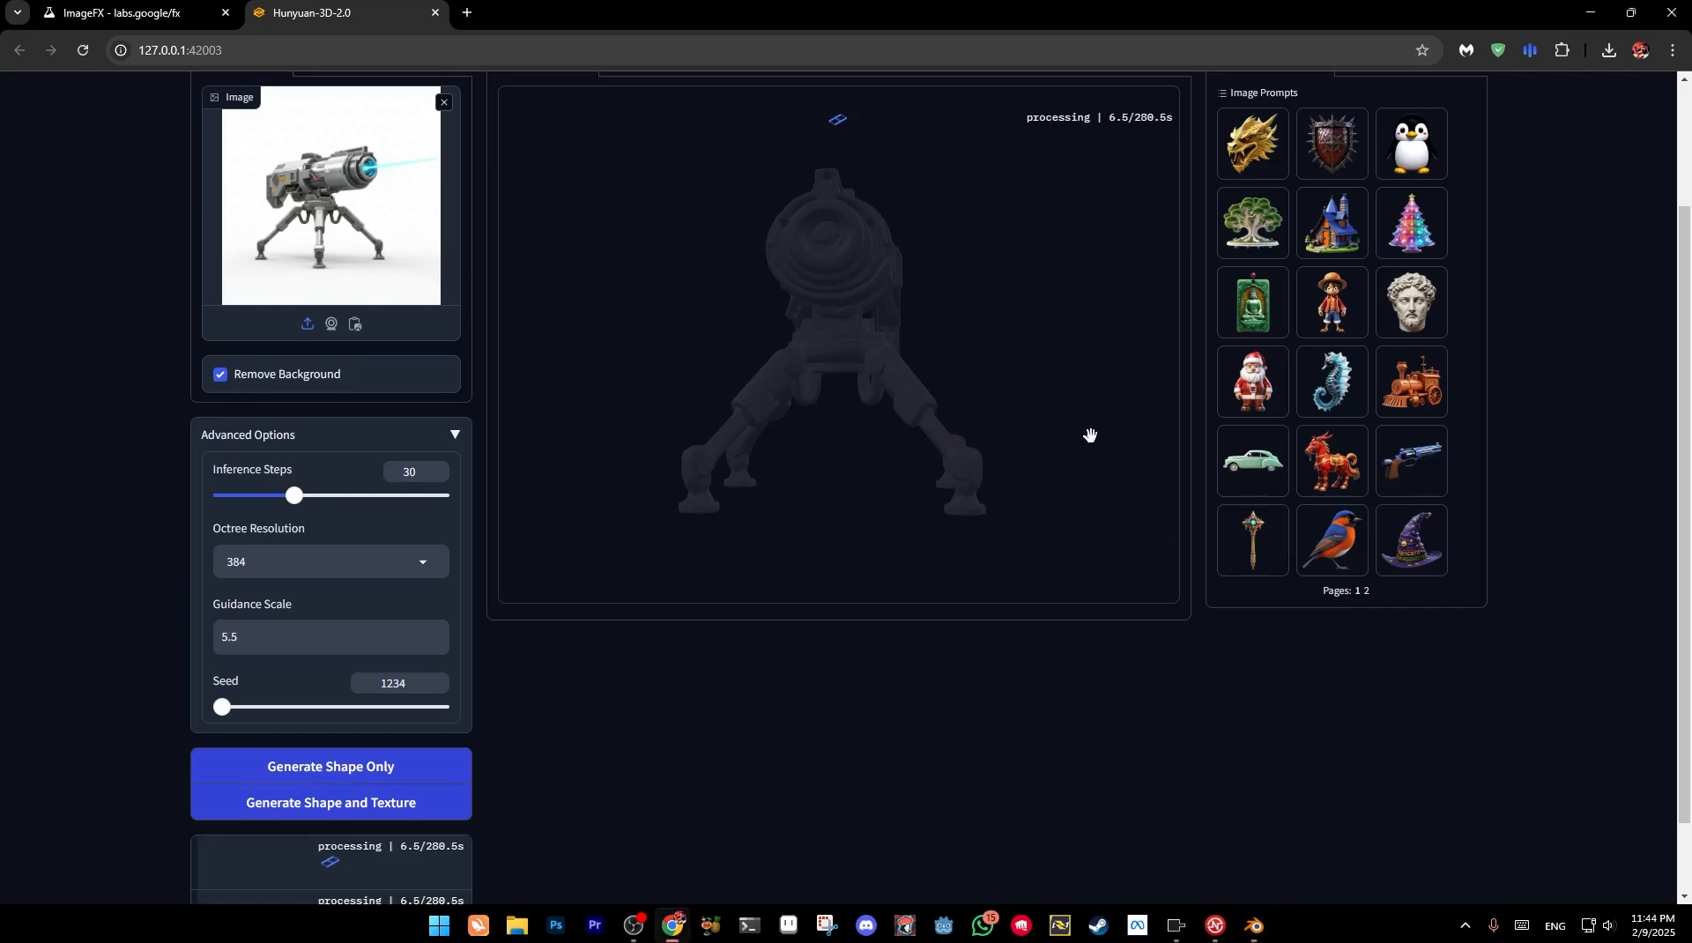
left_click_drag(955, 387, 861, 367)
scroll(1208, 649, "up", 2)
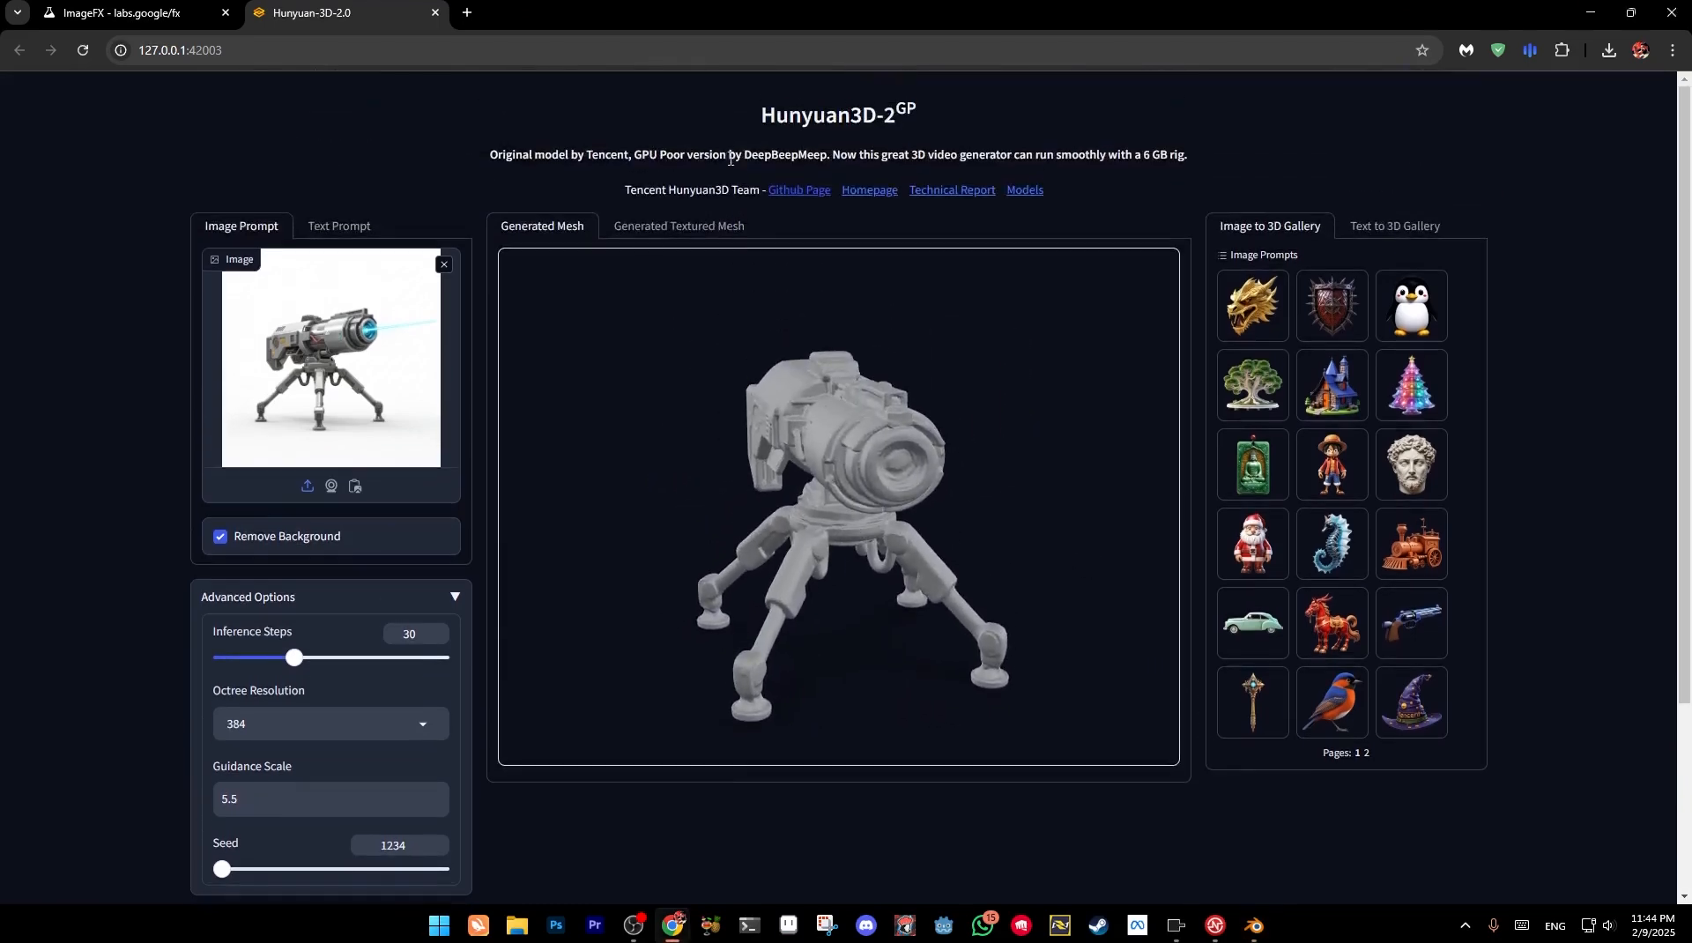
left_click(684, 227)
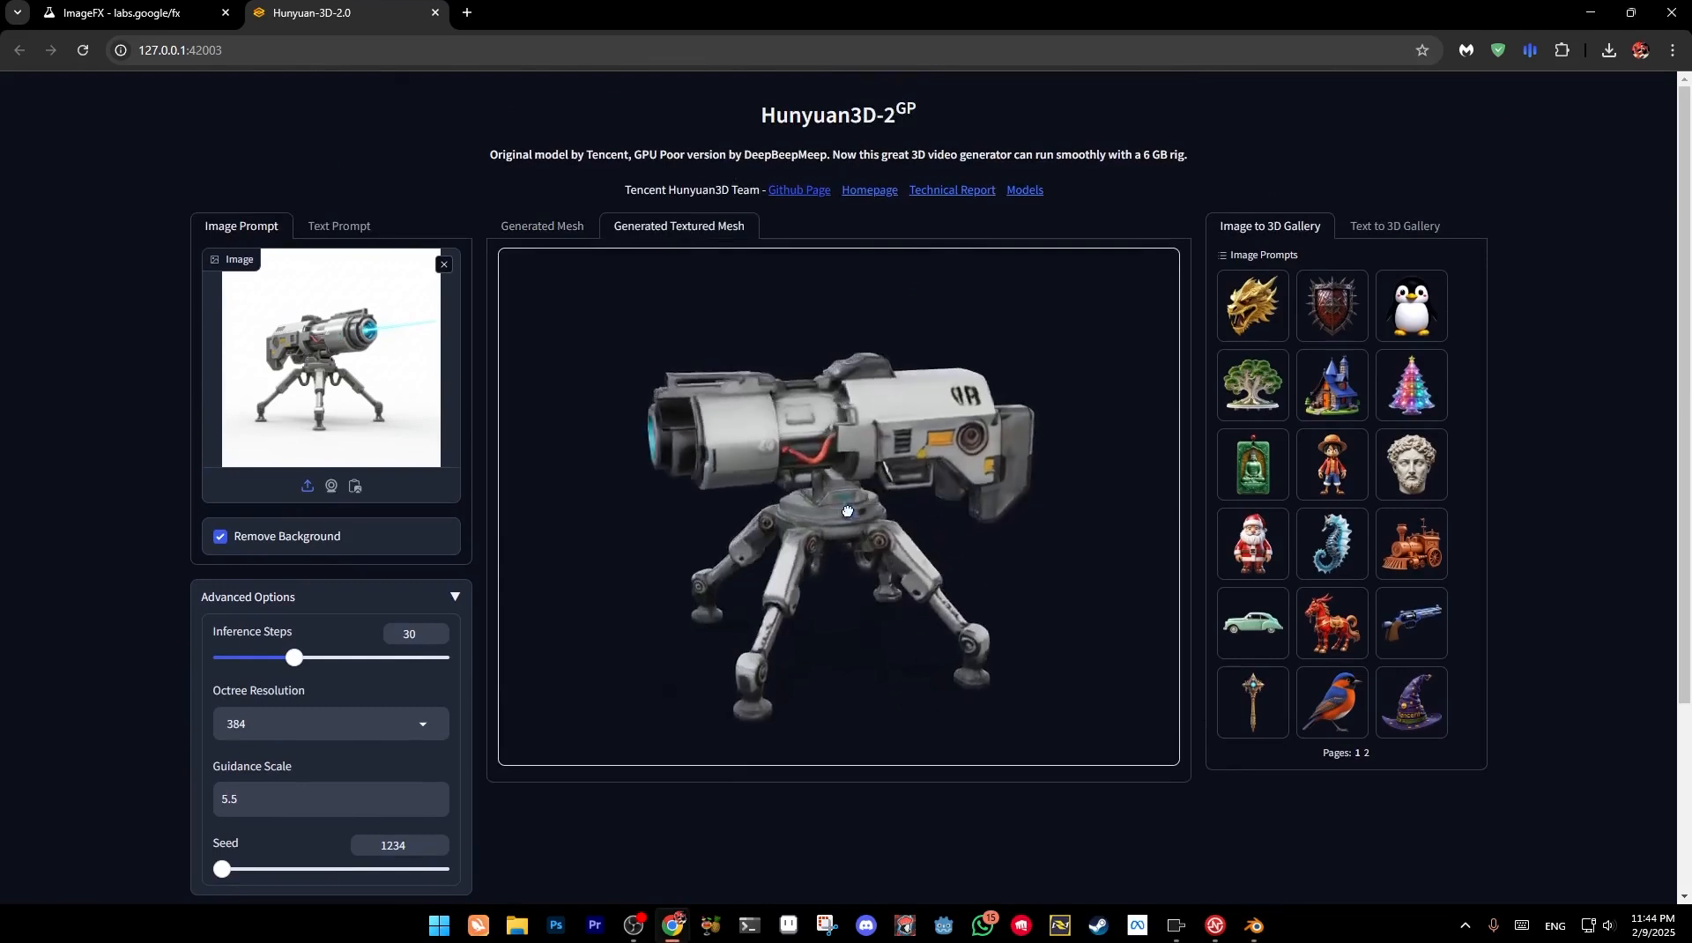
left_click_drag(903, 506, 899, 598)
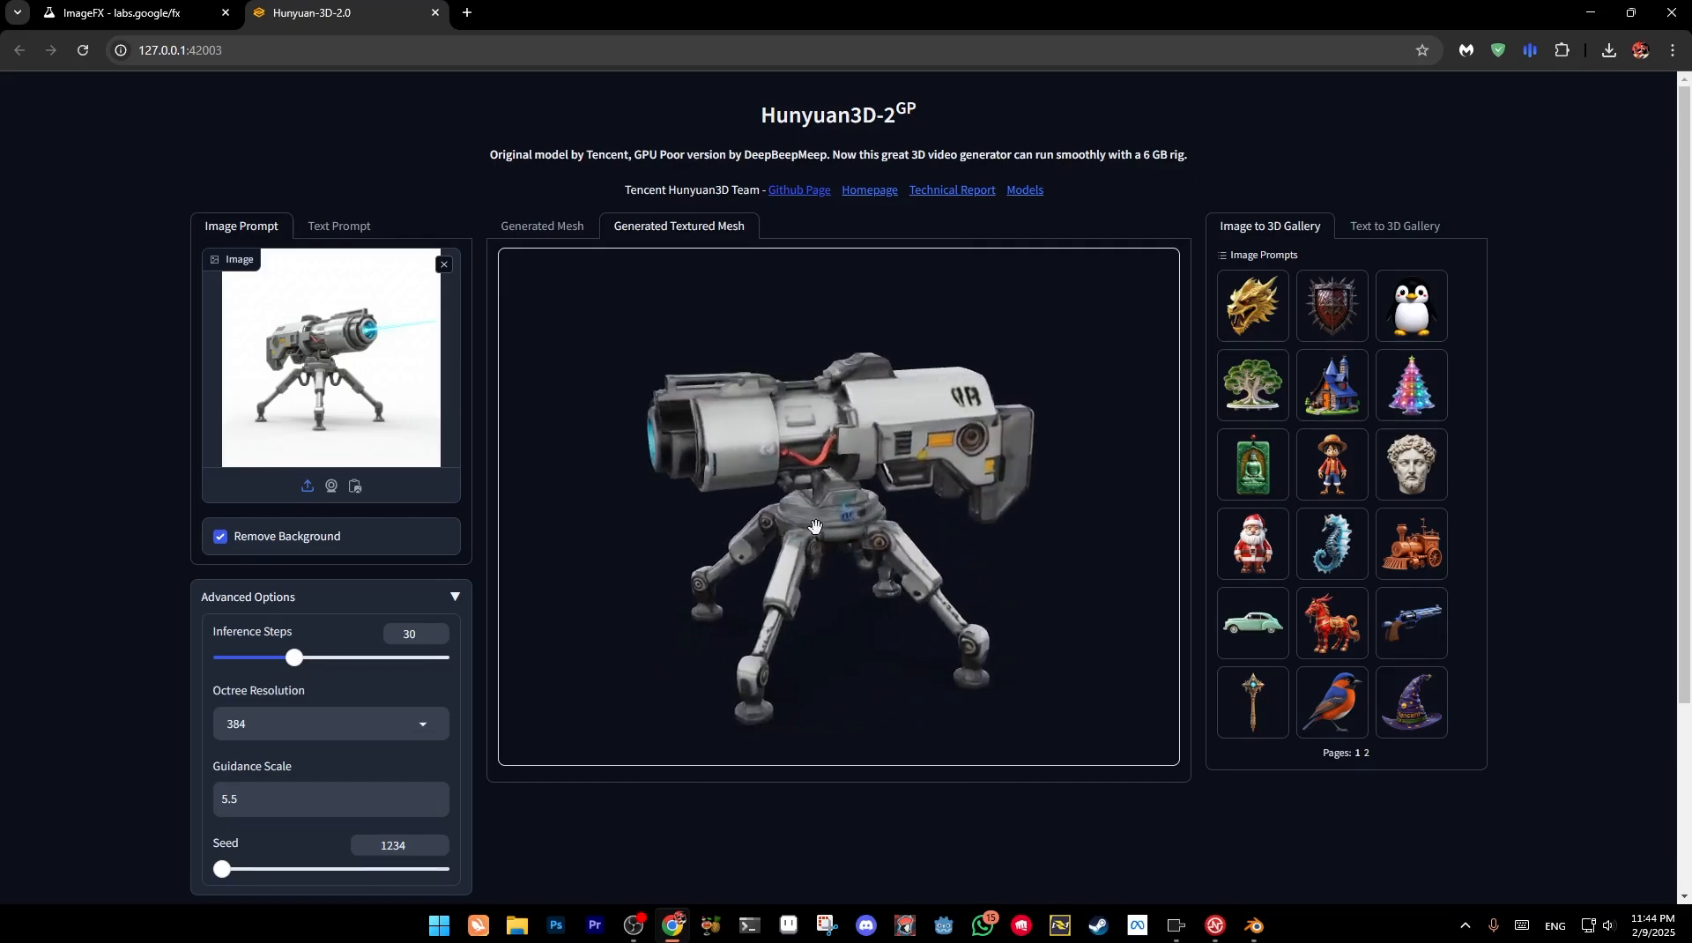
left_click_drag(815, 527, 723, 520)
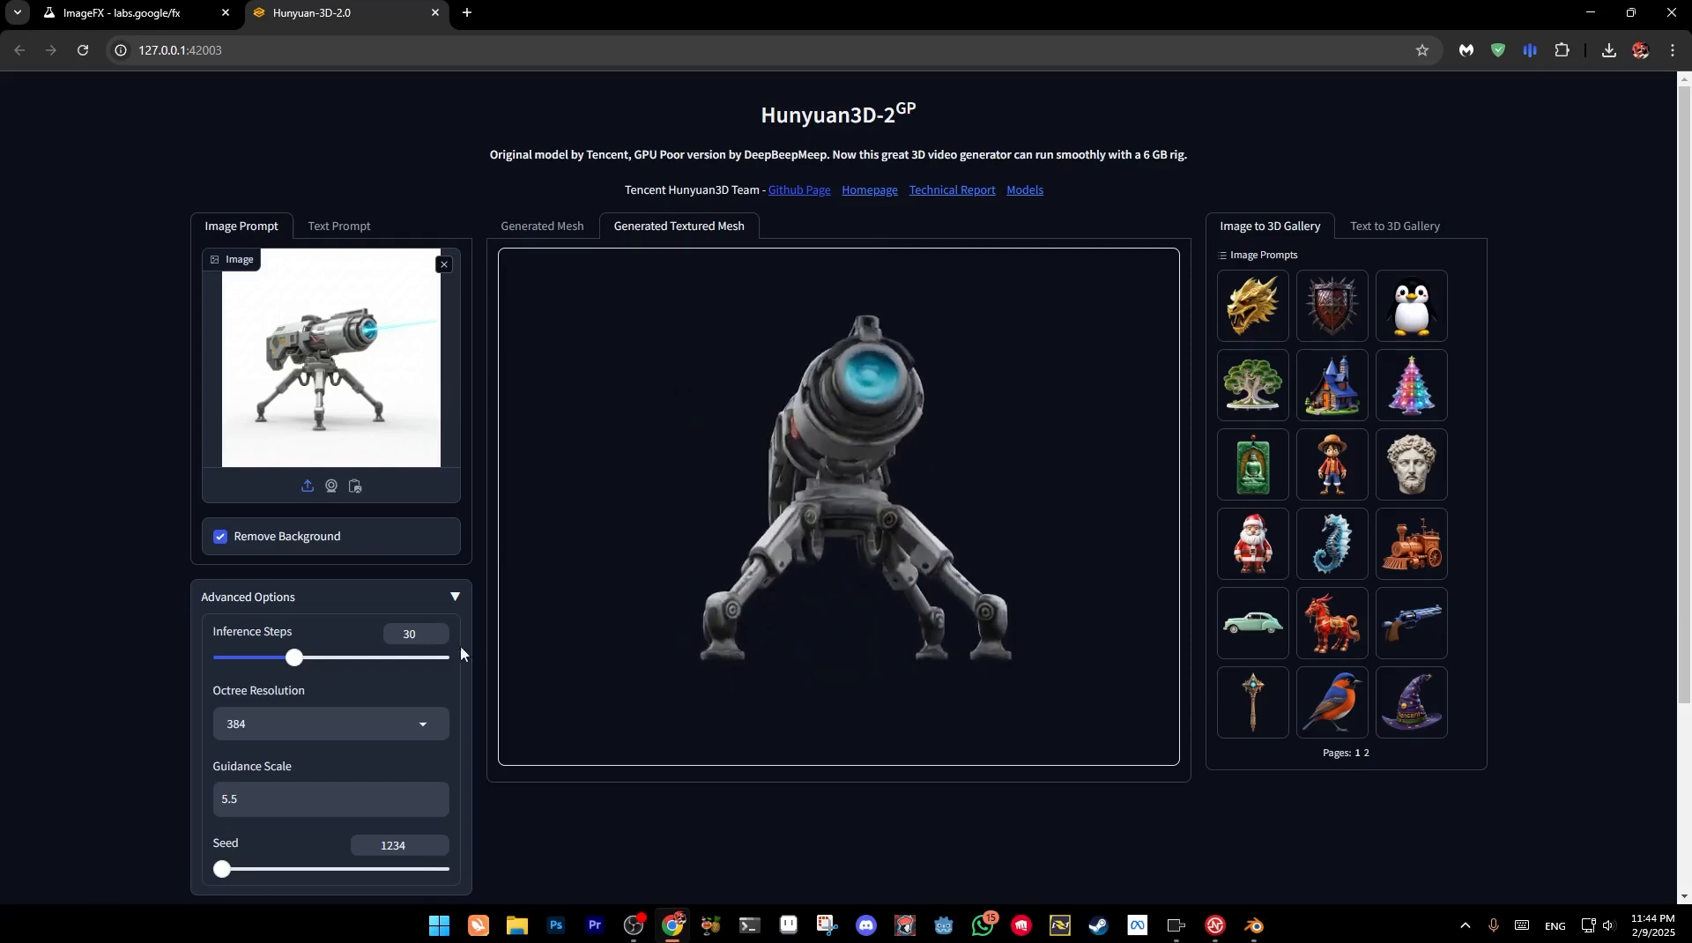
scroll(460, 653, "down", 3)
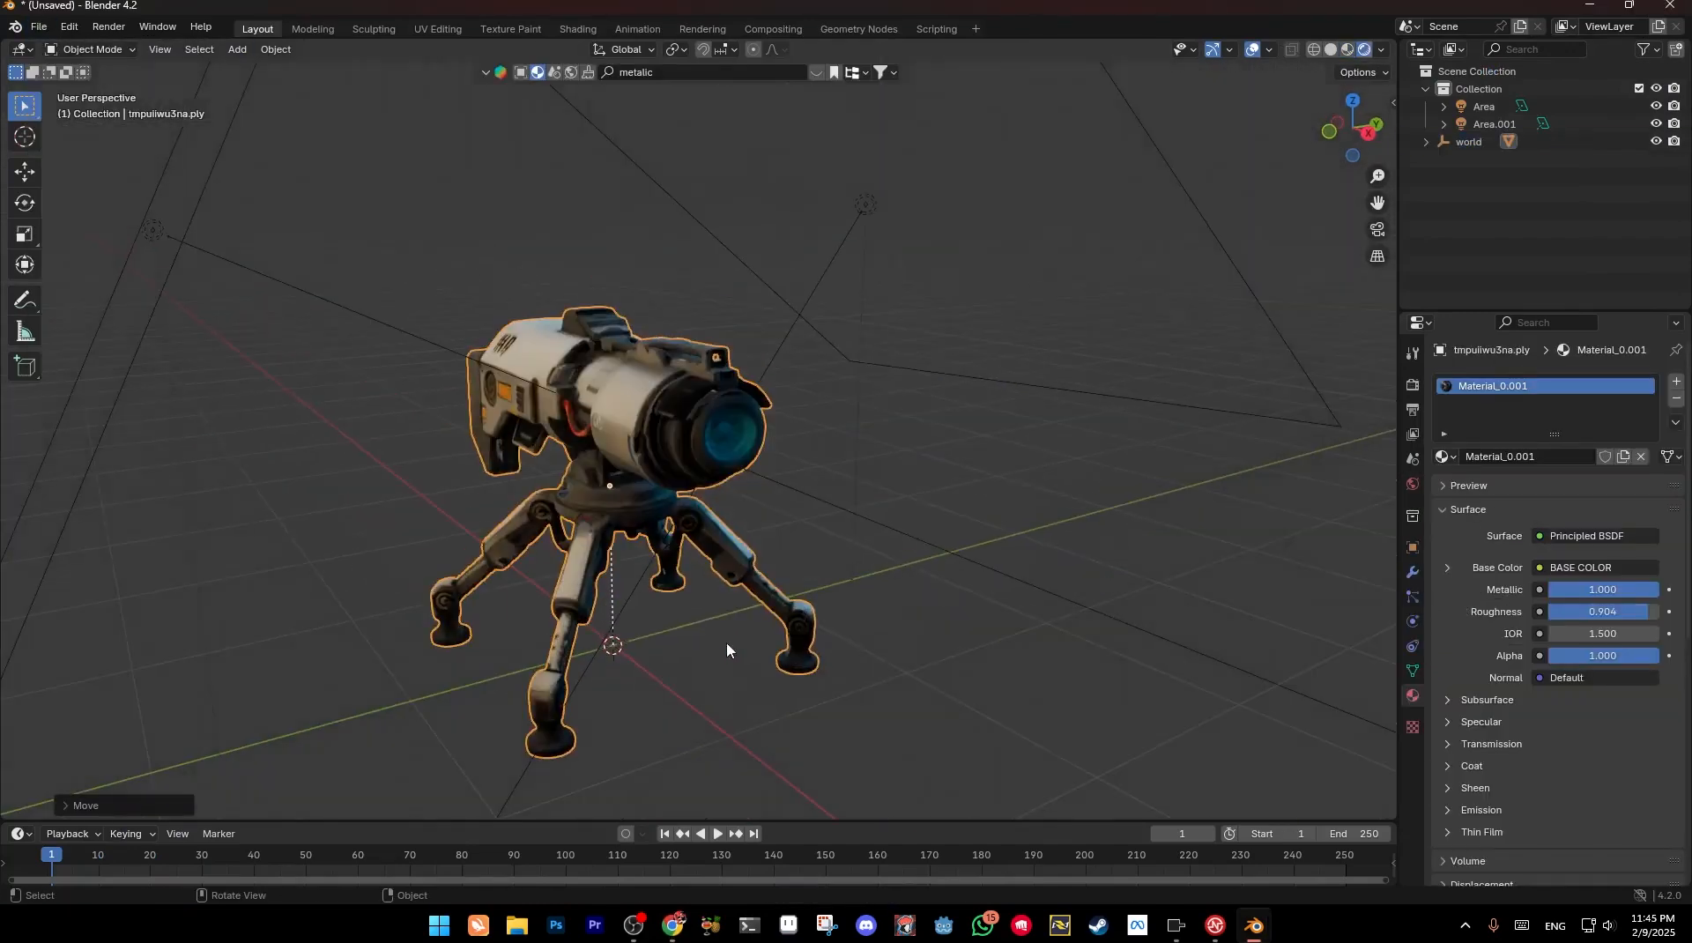
Add a cylinder as the cannon's laser beam in Blender and move it along the X axis
key("shift+a")
left_click(816, 569)
key("g")
key("x")
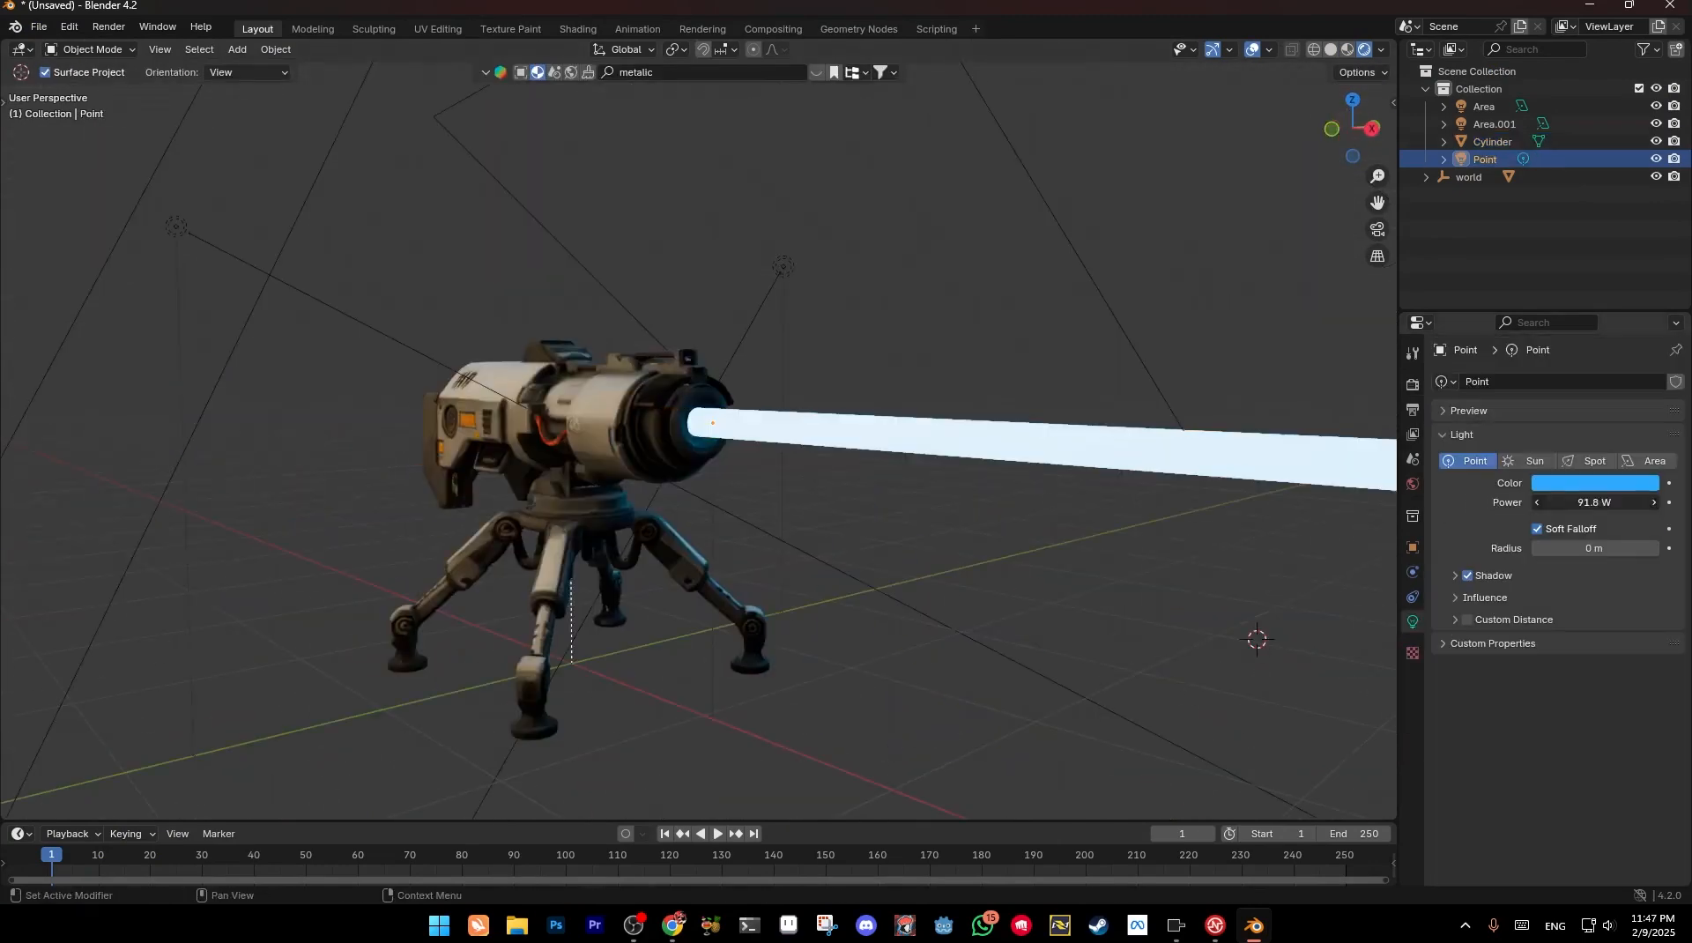
Move the blue point light along Z, and shift the orange point light about 0.59 m in X, -0.33 m in Y and -0.28 m in Z
key("g")
key("z")
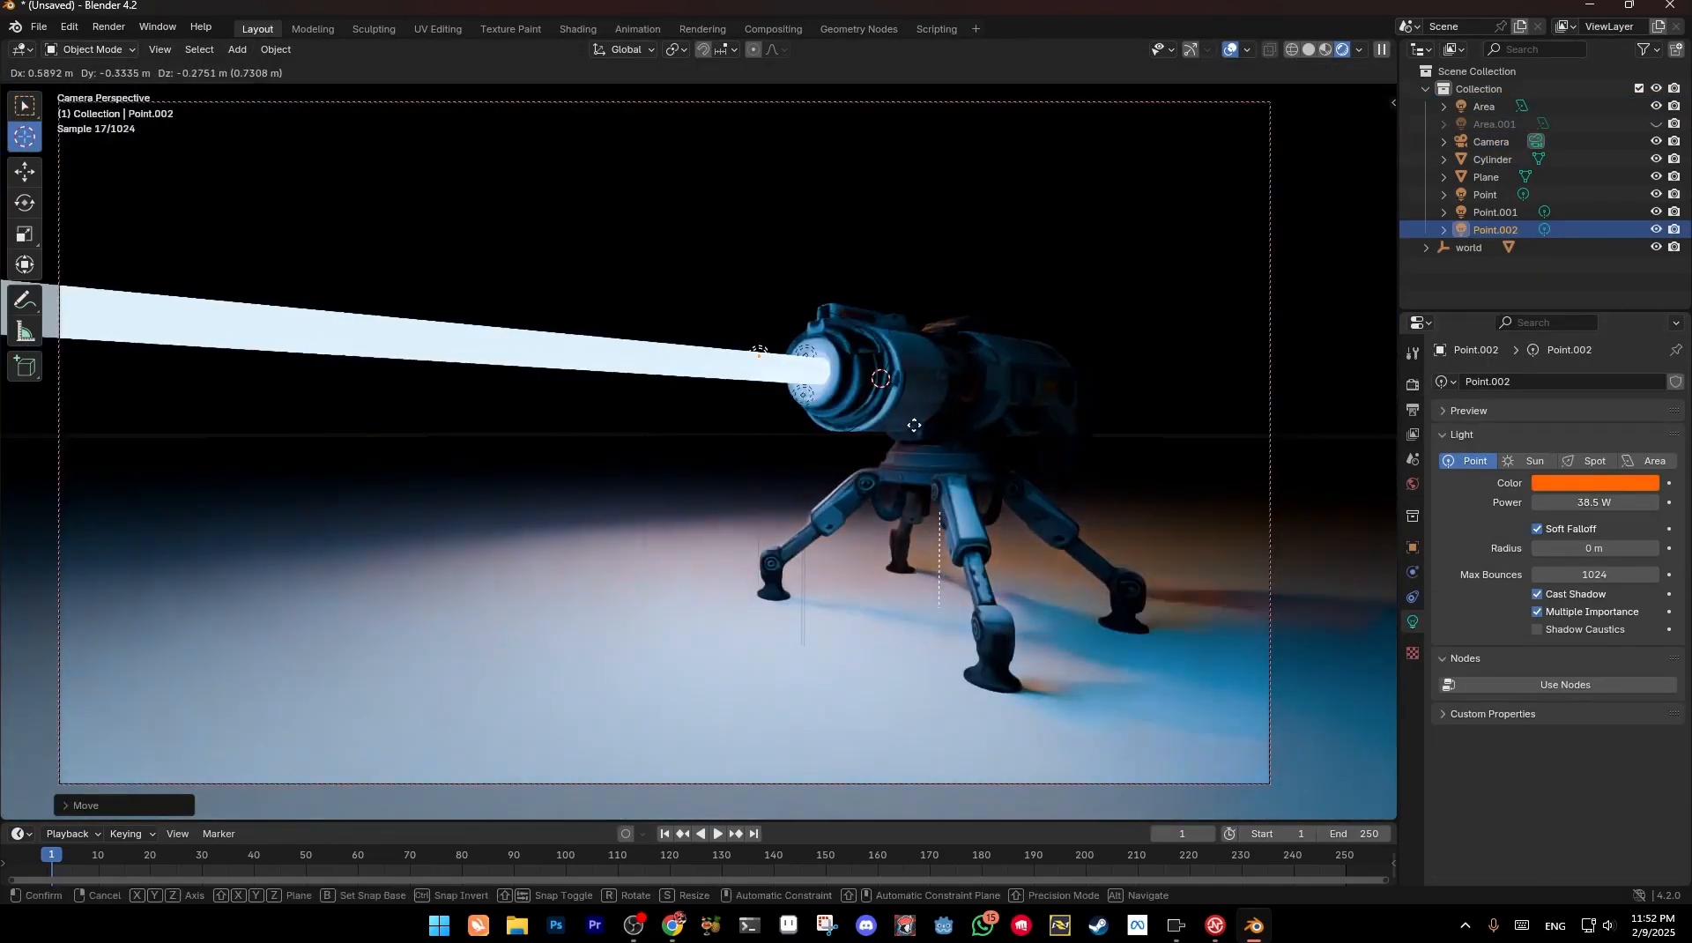
left_click(914, 426)
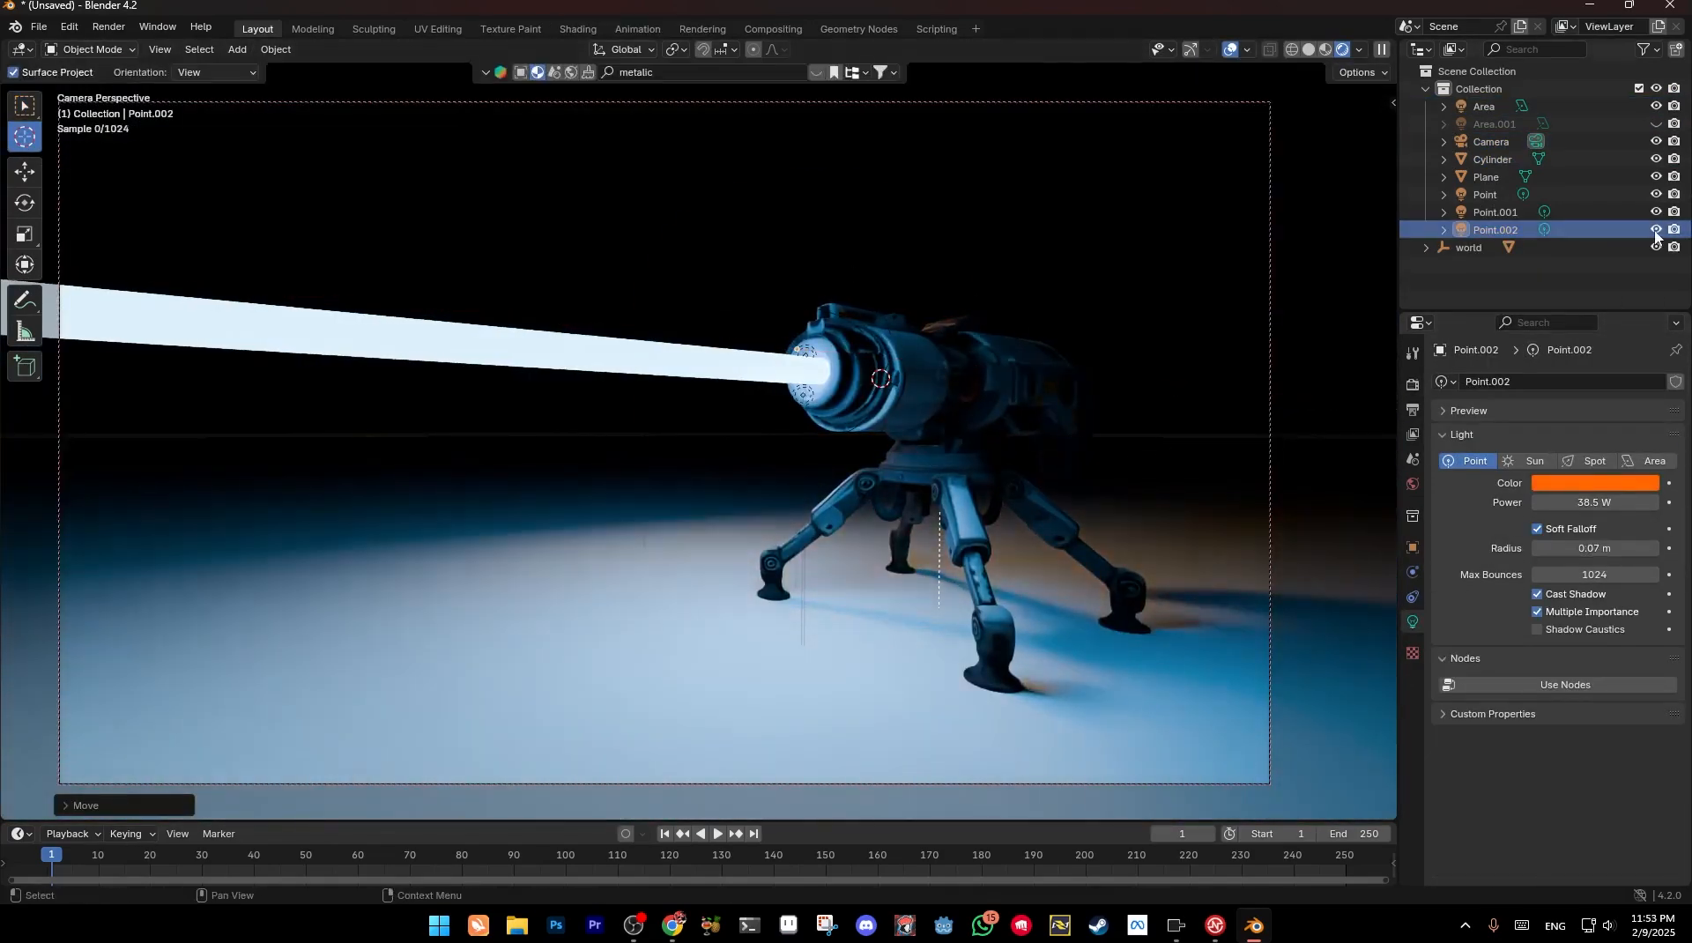
Render the camera view of the laser-firing cannon, look over the image, and close the render window
key("F12")
scroll(873, 467, "down", 1)
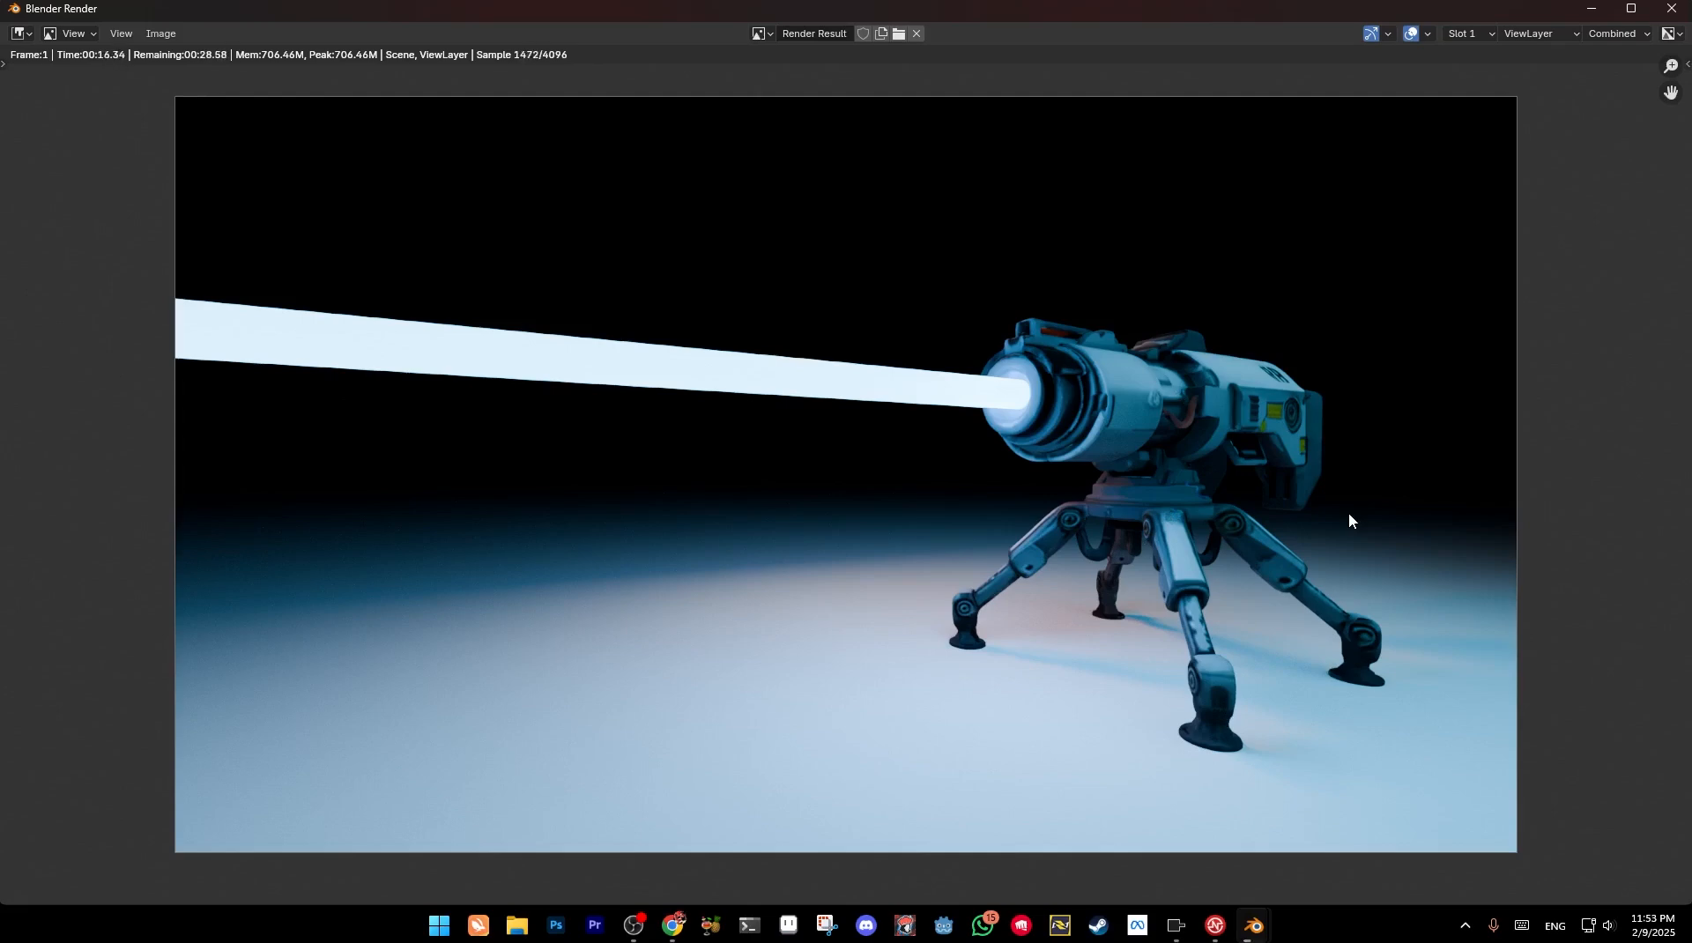
key("Escape")
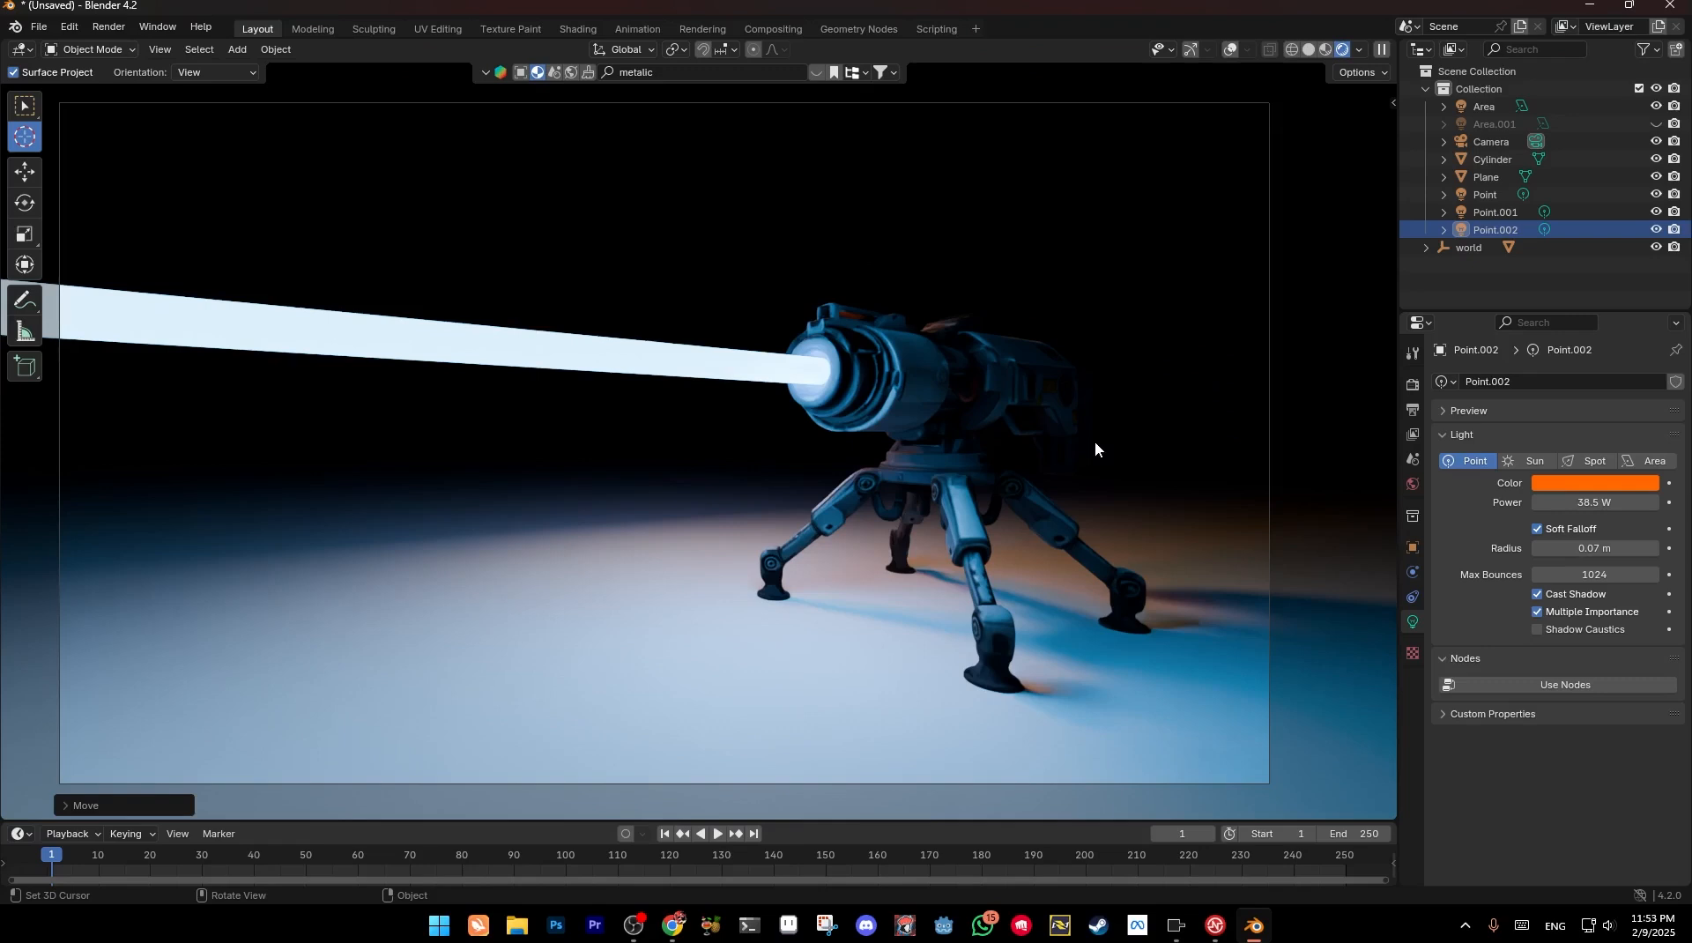